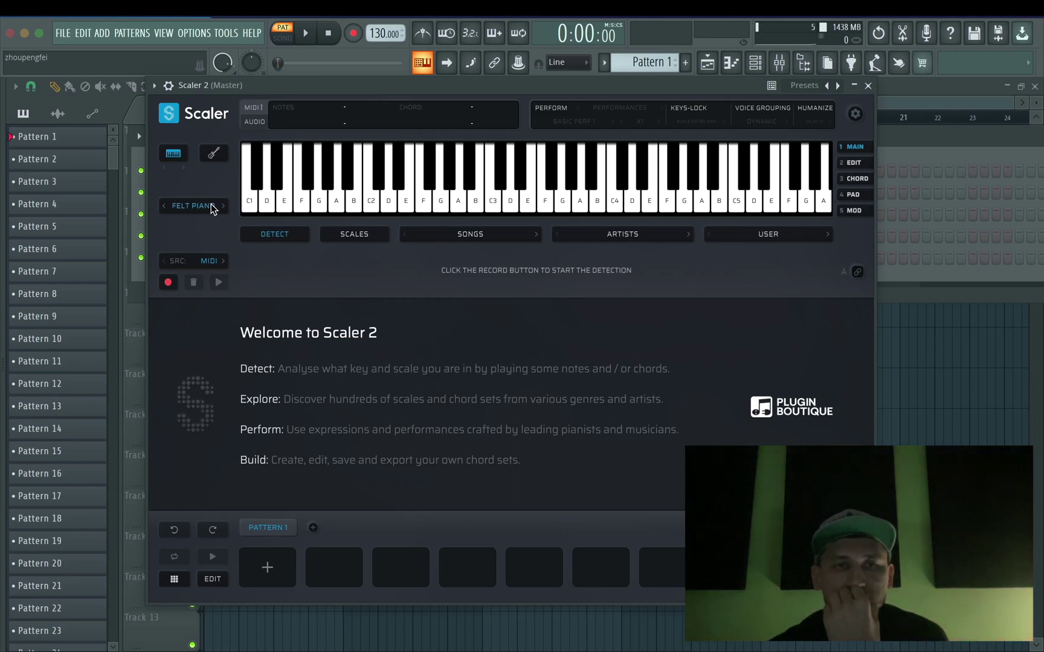
- Load the Hip Hop 9 chord set from the song library, keeping the piano keyboard view
left_click(213, 156)
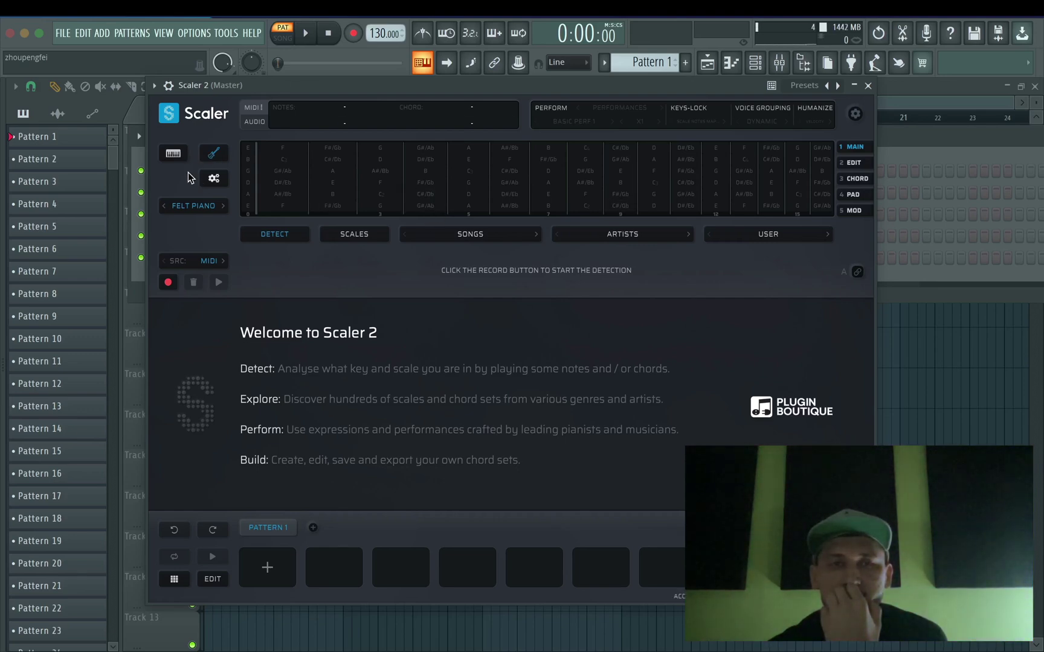
left_click(173, 154)
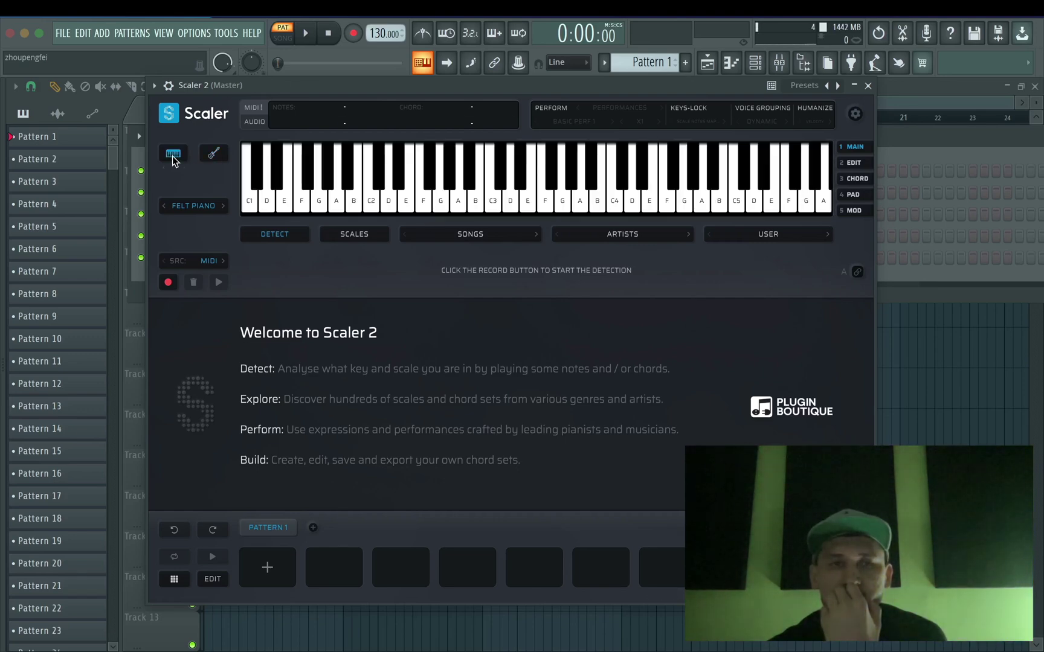
left_click(500, 236)
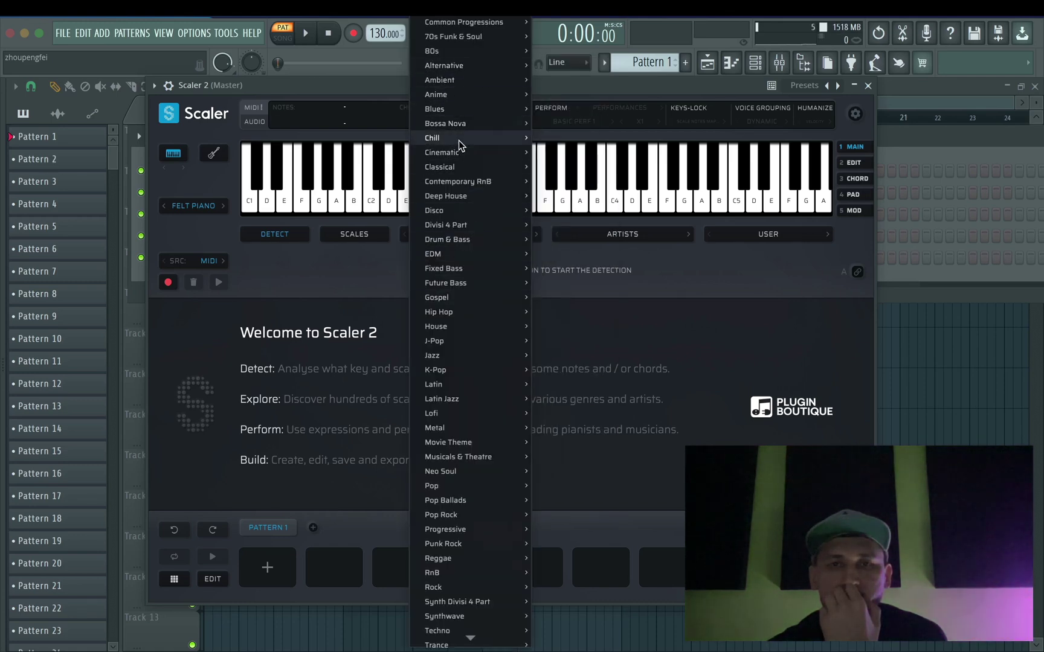
mouse_move(457, 155)
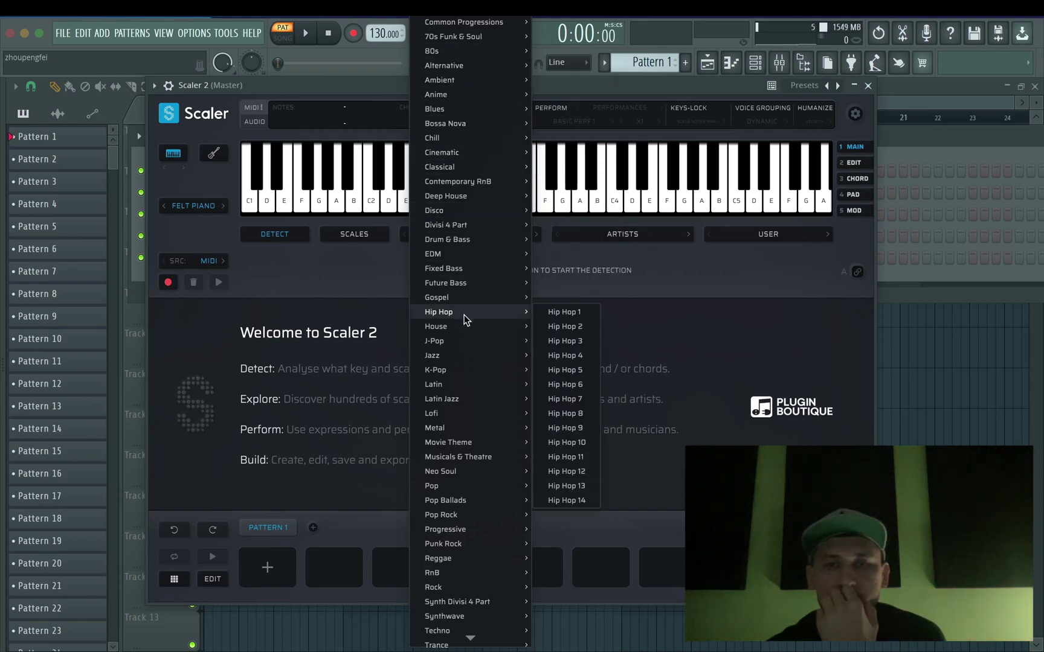
mouse_move(461, 326)
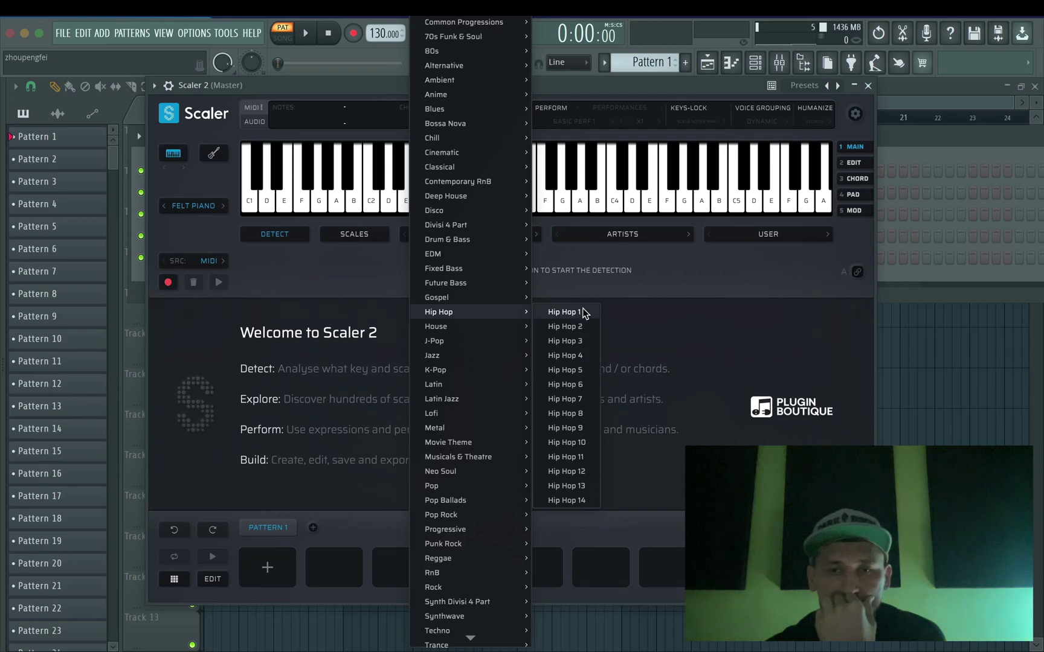
left_click(561, 430)
- Audition the triads of the G Minor scale one after another, from G min up to F maj
left_click(268, 482)
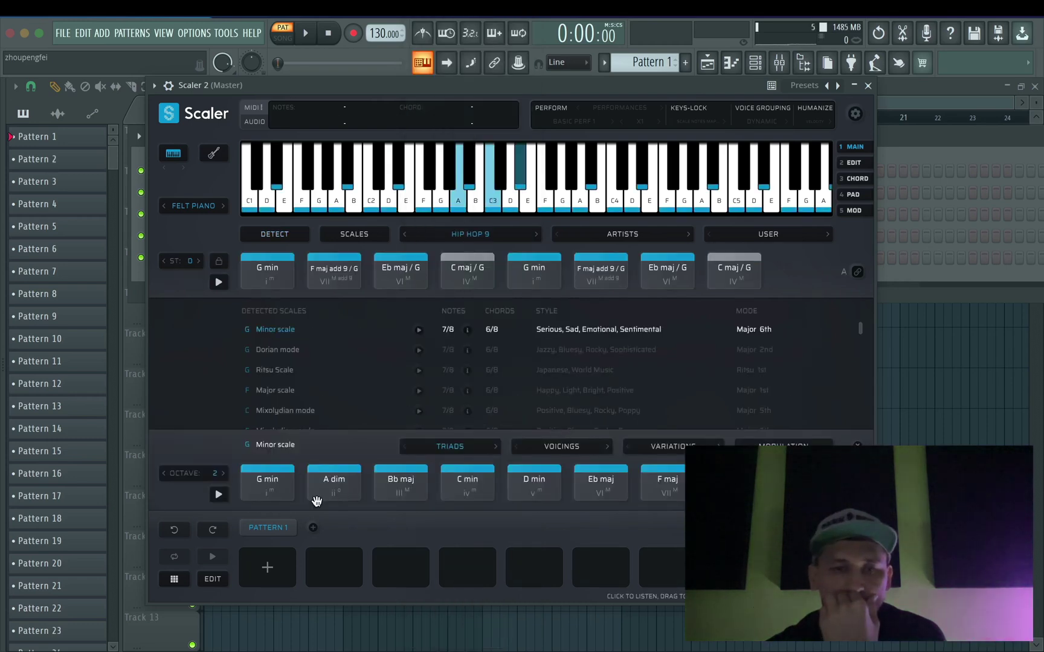
left_click(270, 481)
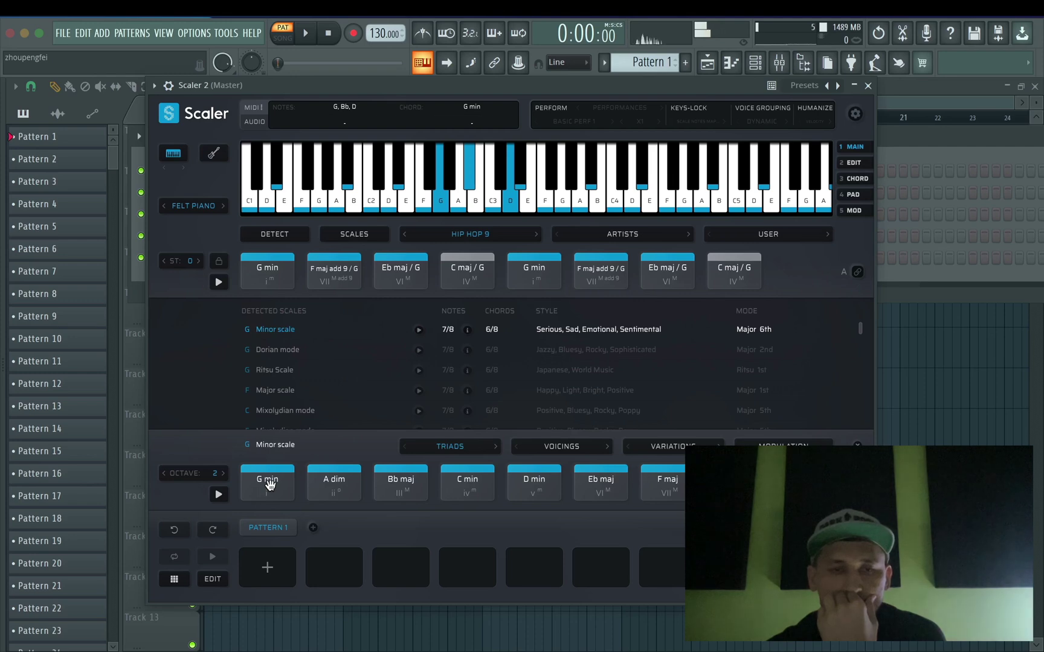
left_click(331, 488)
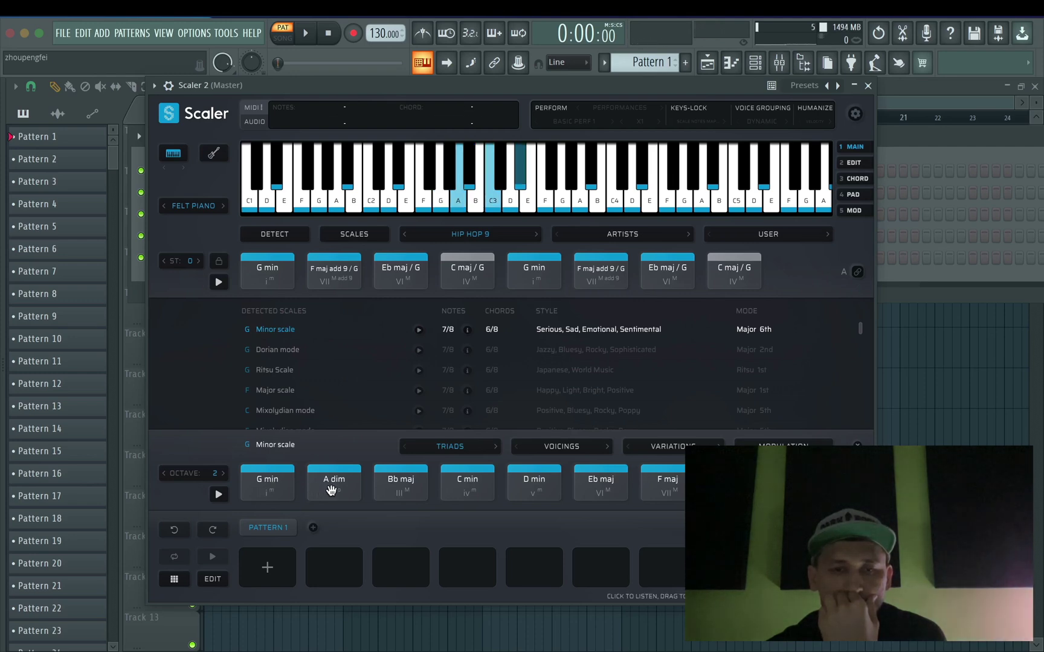
left_click(330, 489)
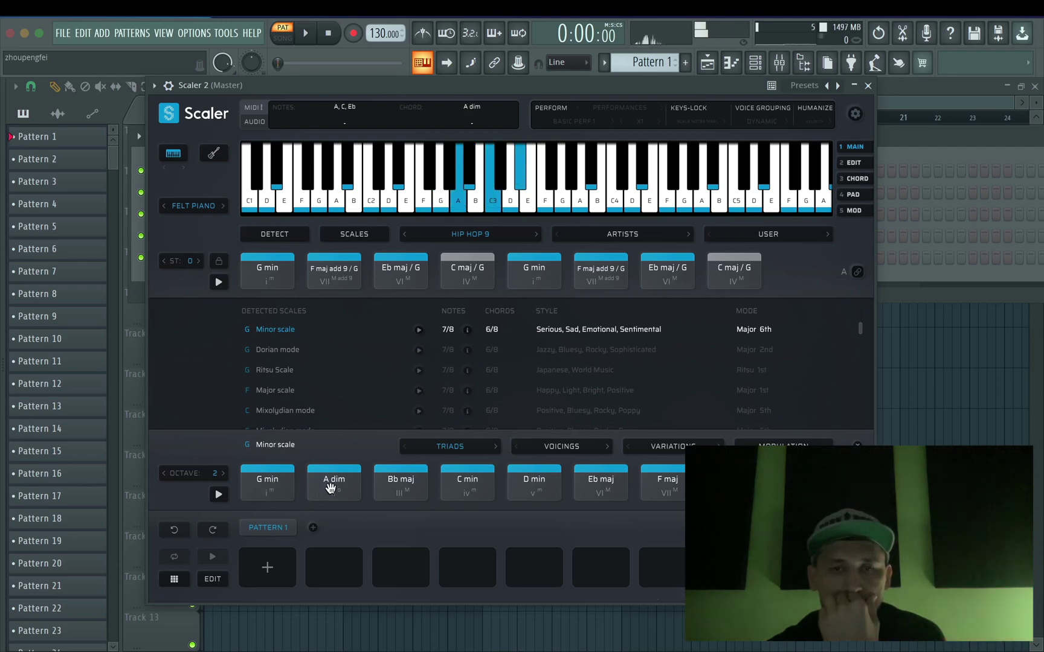
left_click(410, 486)
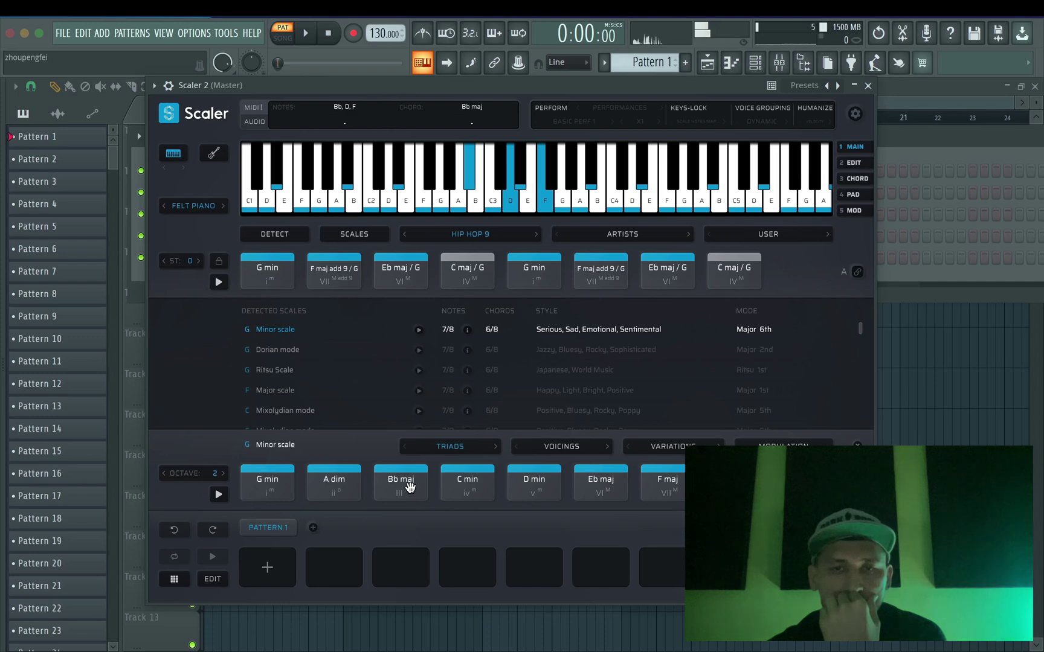
left_click(472, 488)
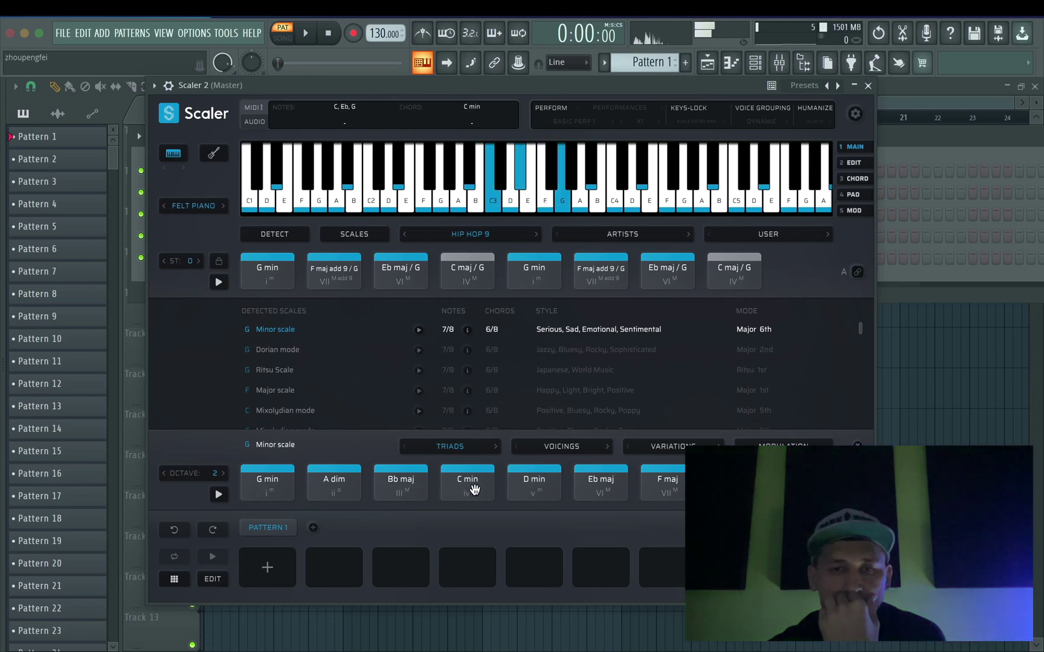
left_click(534, 488)
left_click(539, 489)
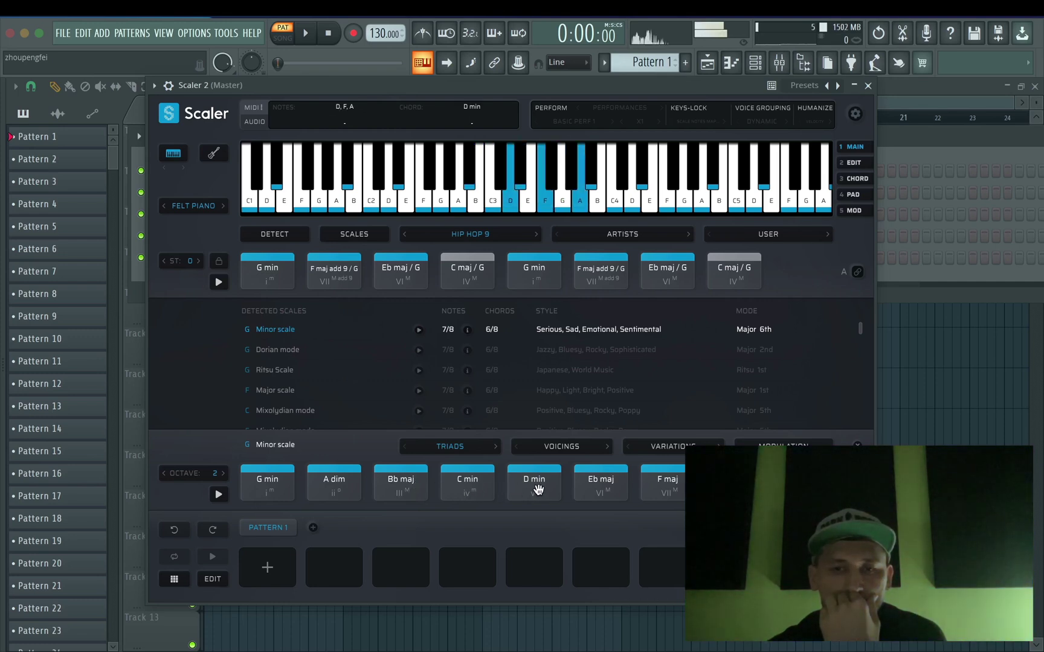
left_click(599, 492)
left_click(600, 493)
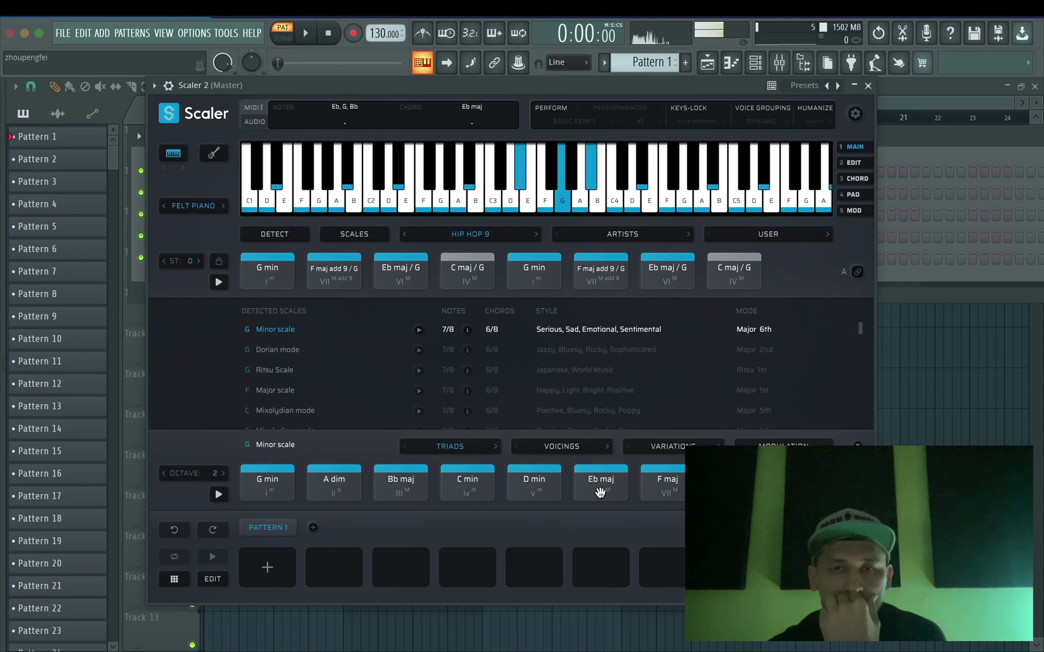
left_click(667, 494)
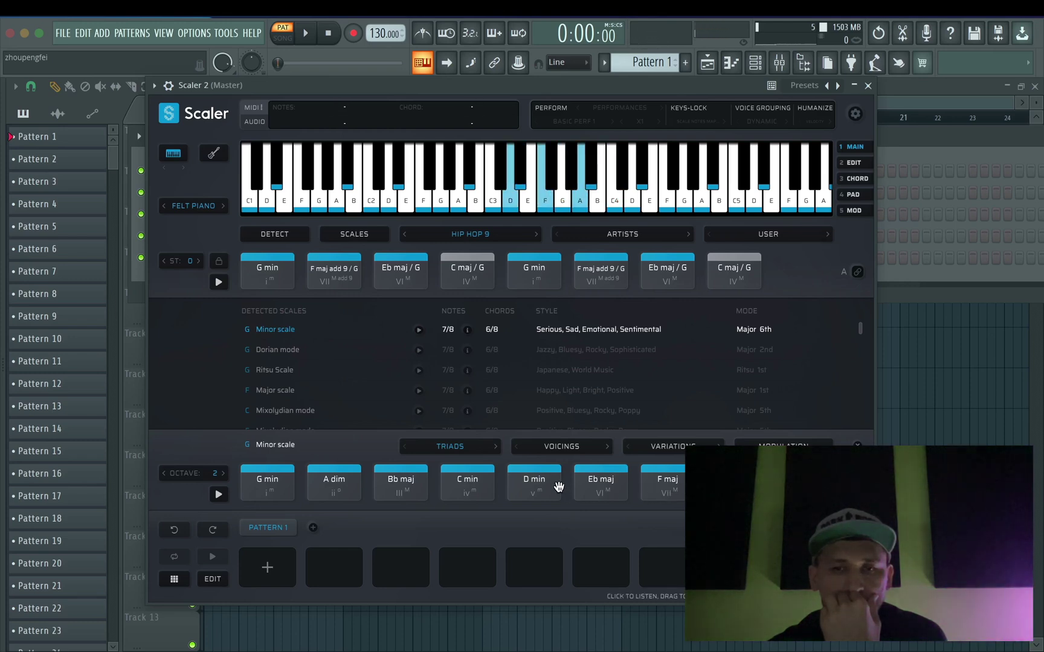
- Select the C Mixolydian mode among the detected scales and audition its triads from C maj up to A min
scroll(245, 370, "down", 2)
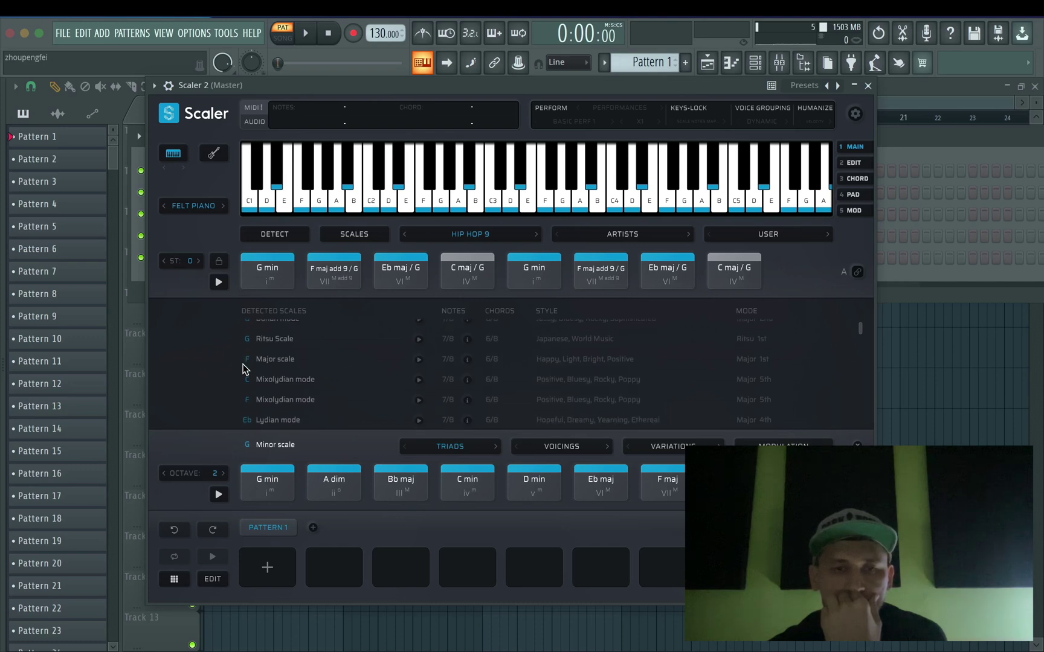
left_click(284, 380)
left_click(271, 483)
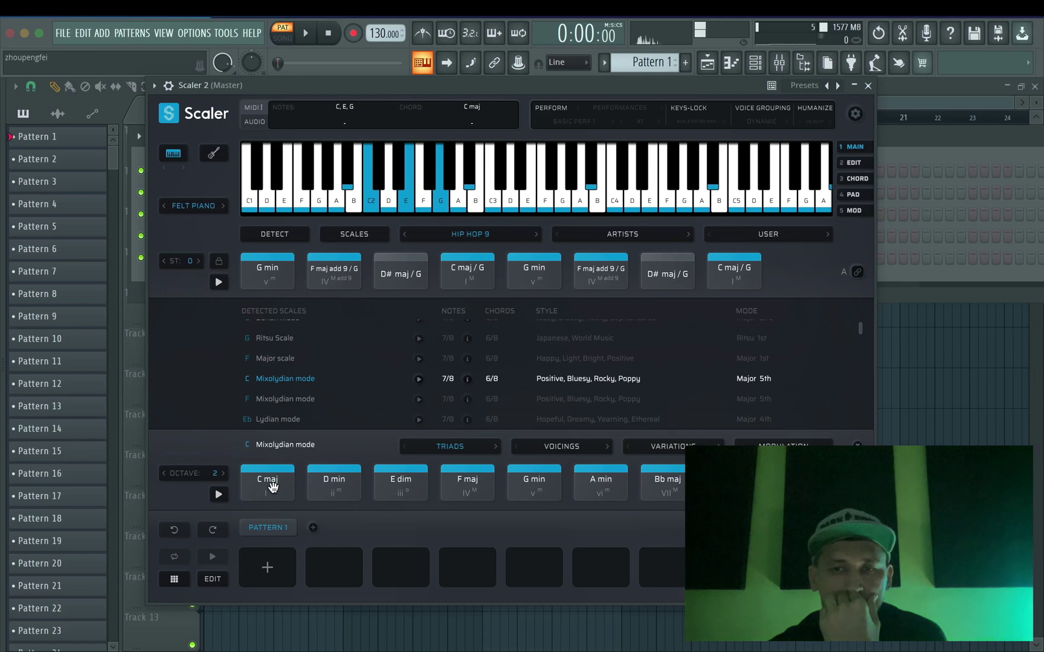
left_click(331, 483)
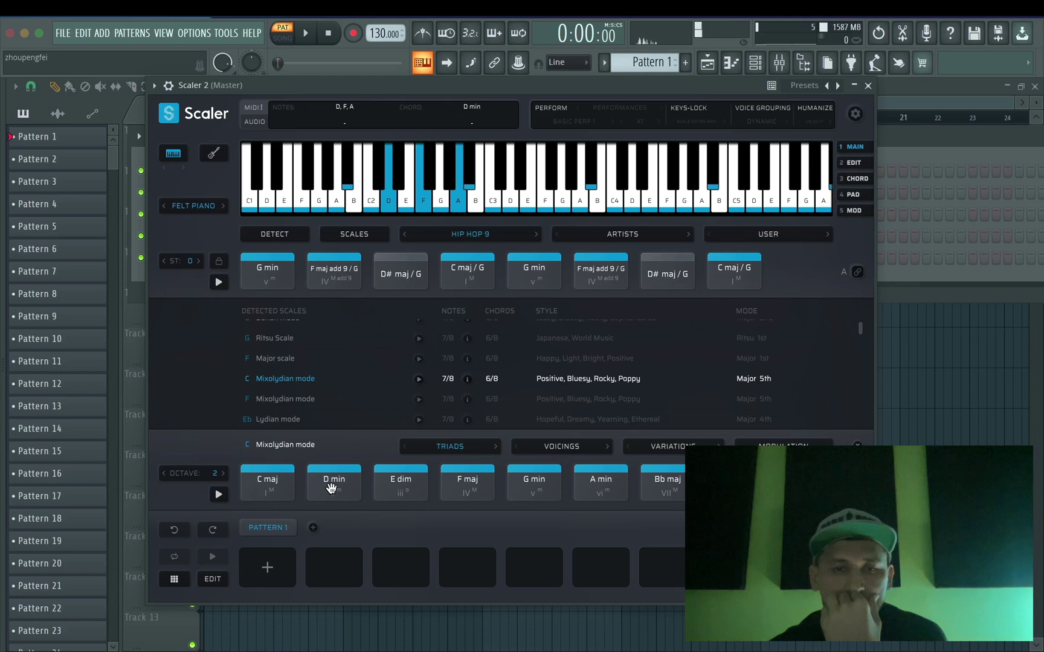
left_click(400, 482)
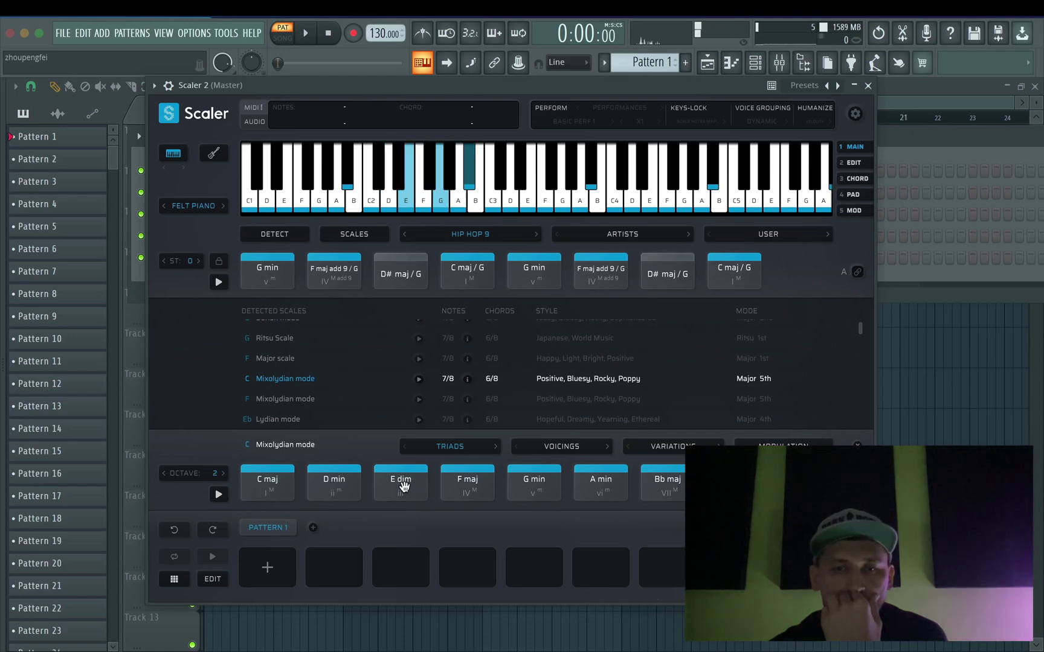
left_click(466, 482)
left_click(530, 486)
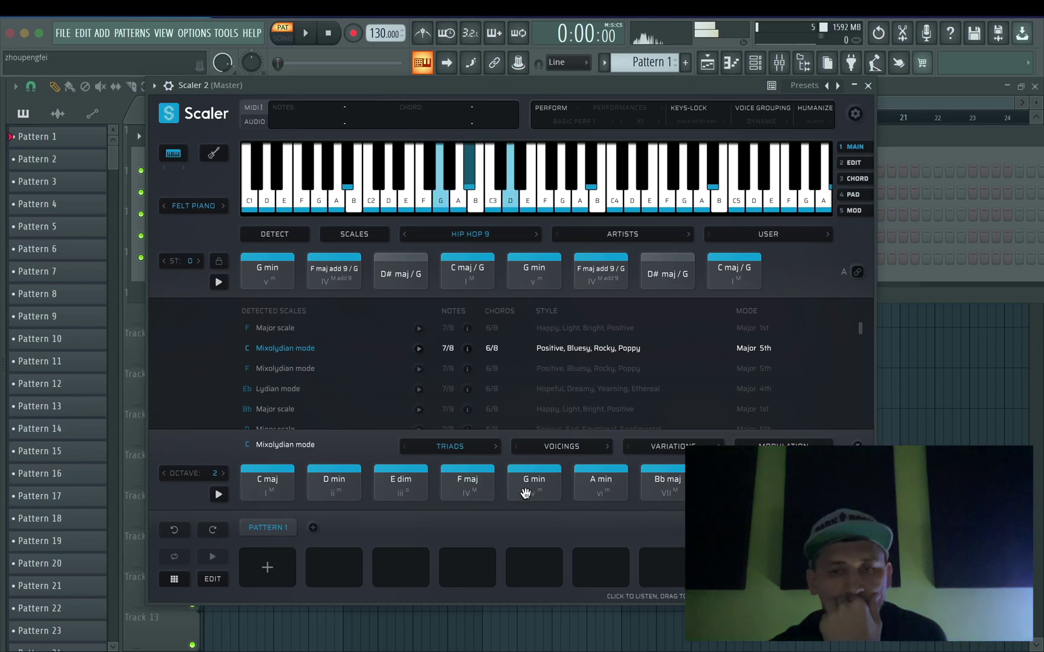
left_click(587, 491)
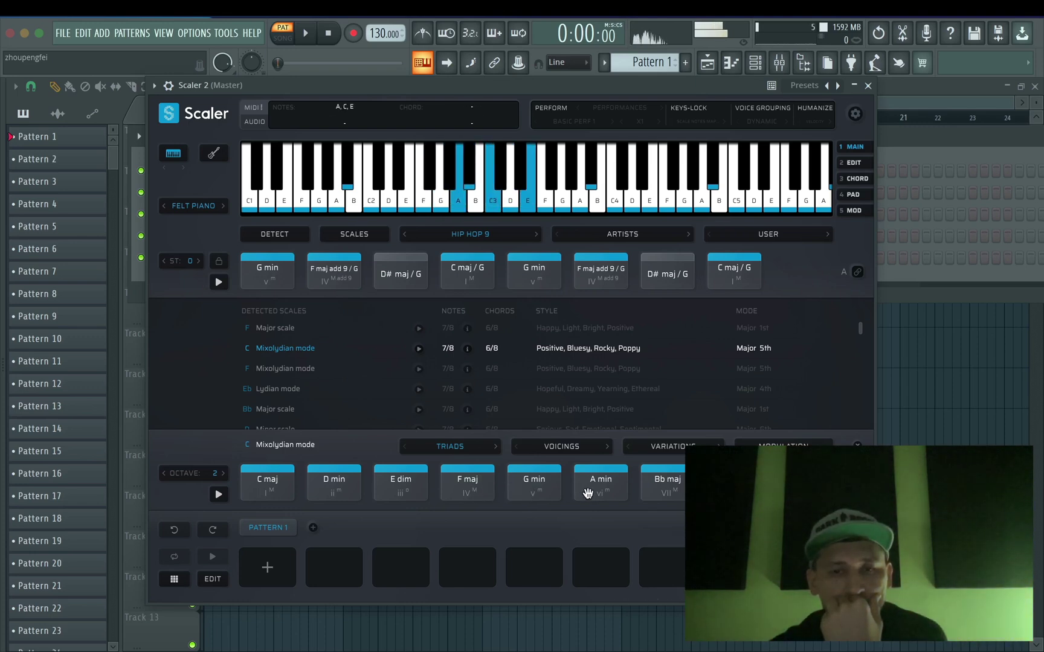
- Replay the F maj, C maj, D min and E dim triads of the C Mixolydian mode to compare them
left_click(474, 492)
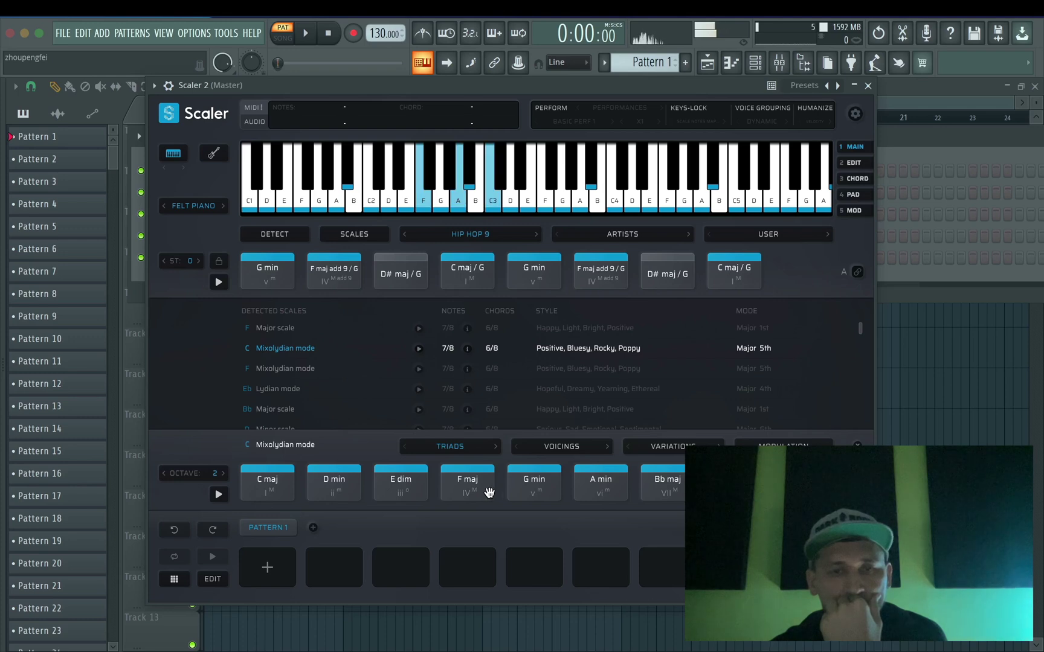
left_click(264, 485)
left_click(327, 483)
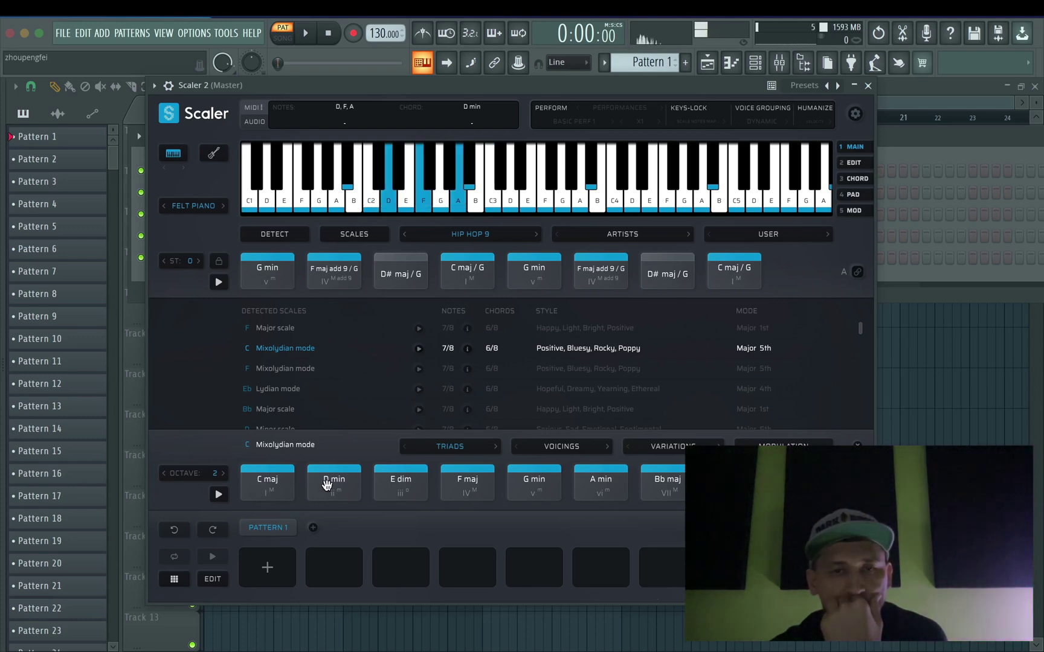
left_click(408, 490)
left_click(416, 489)
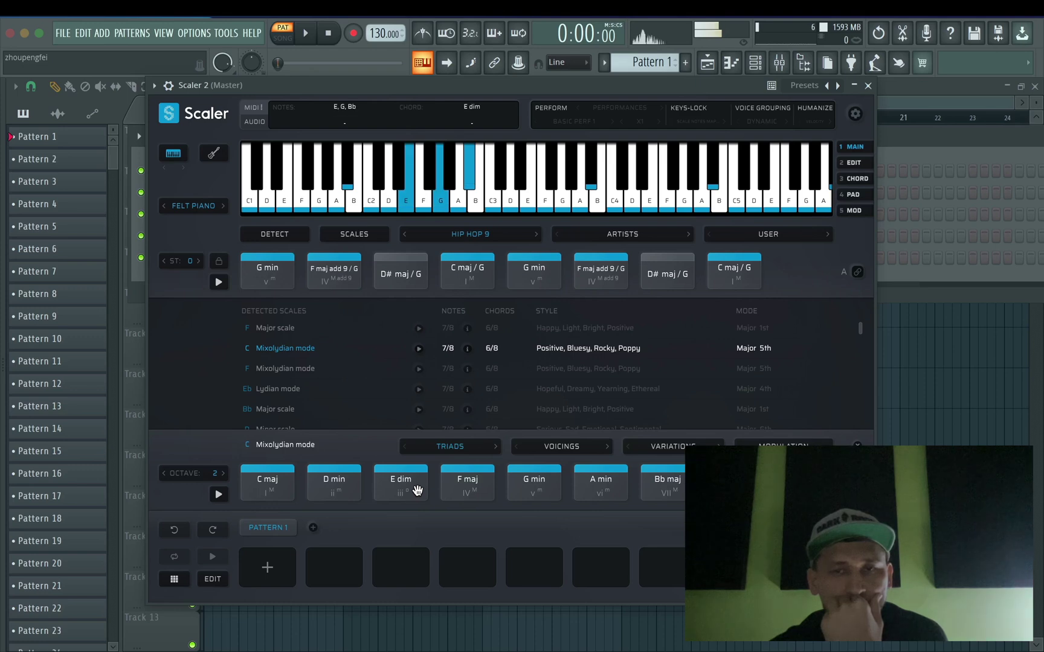
left_click(416, 489)
left_click(330, 485)
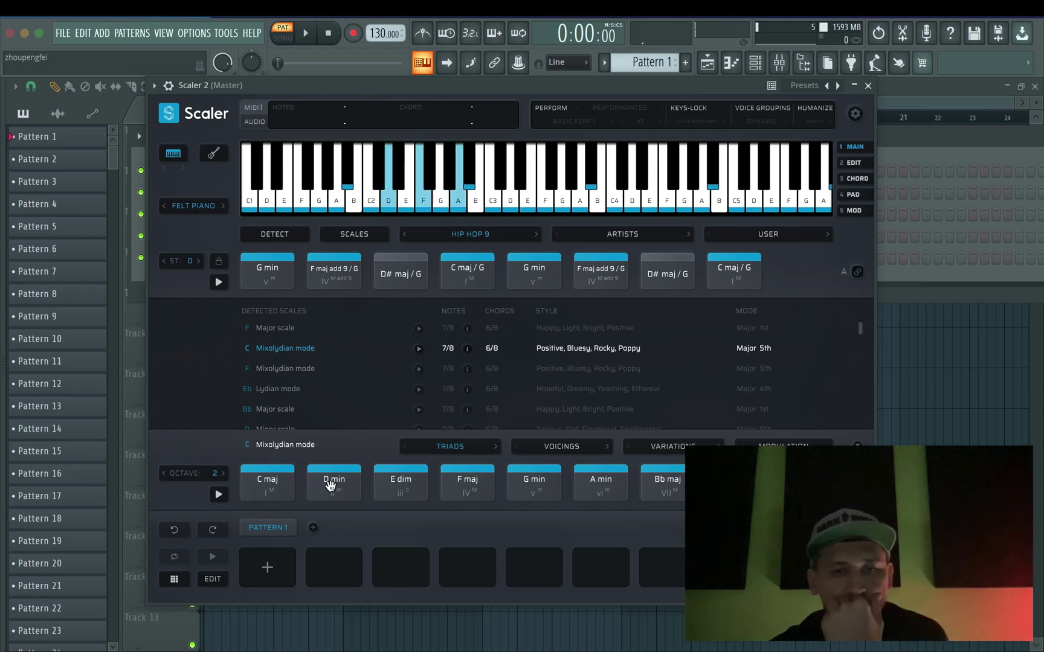
- Select the G Harmonic Minor scale and audition its G min, A dim and C min triads
left_click(582, 389)
left_click(265, 490)
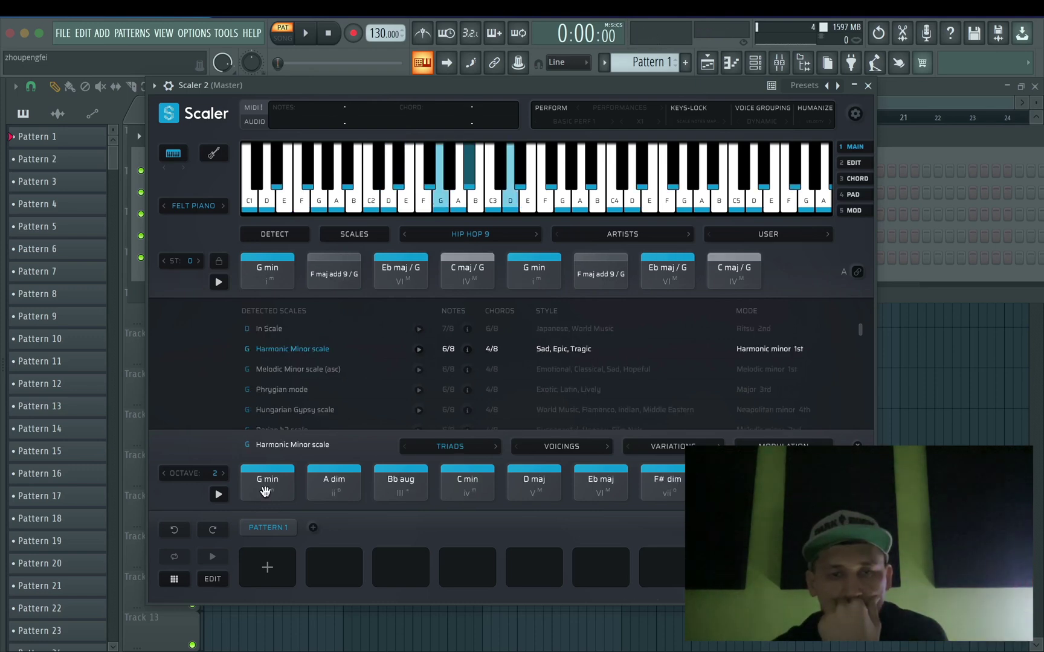
left_click(264, 491)
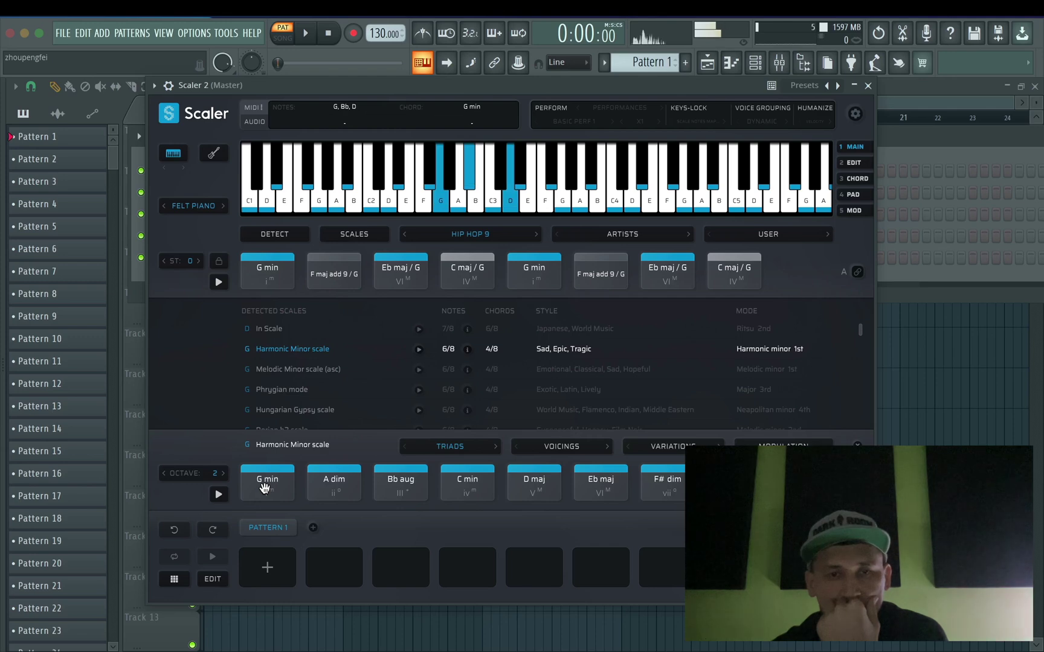
left_click(328, 486)
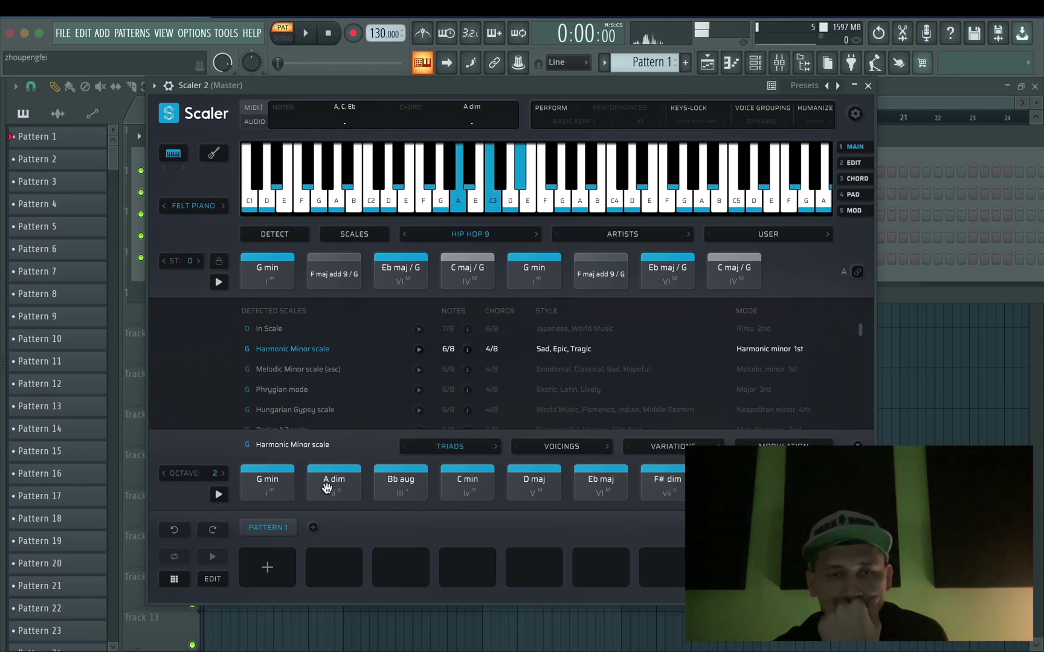
left_click(446, 488)
left_click(458, 488)
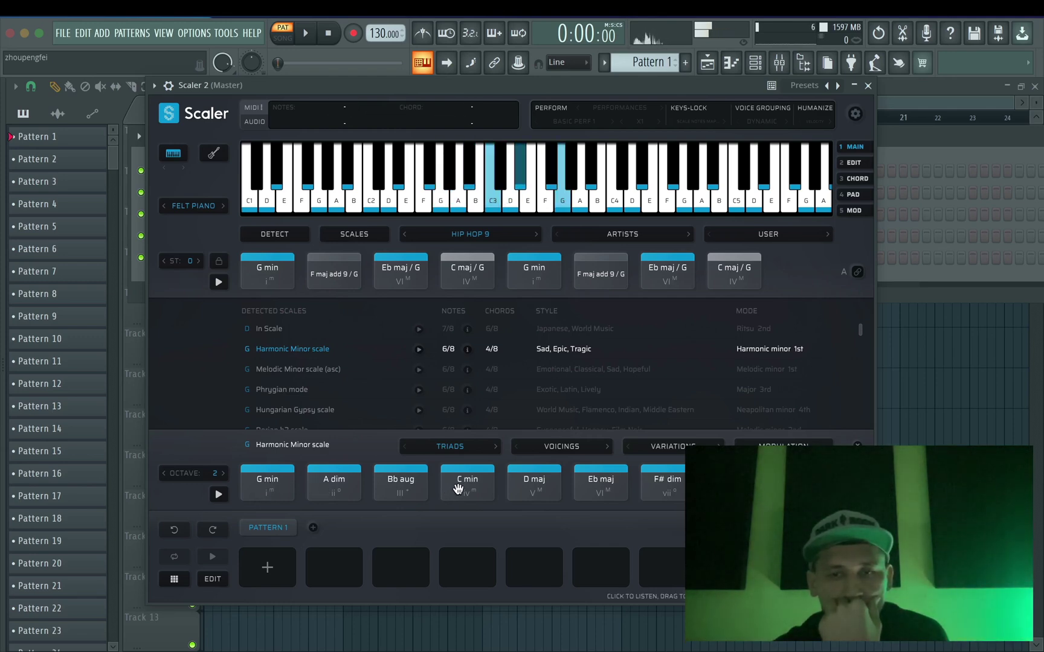
left_click(458, 488)
left_click(458, 488)
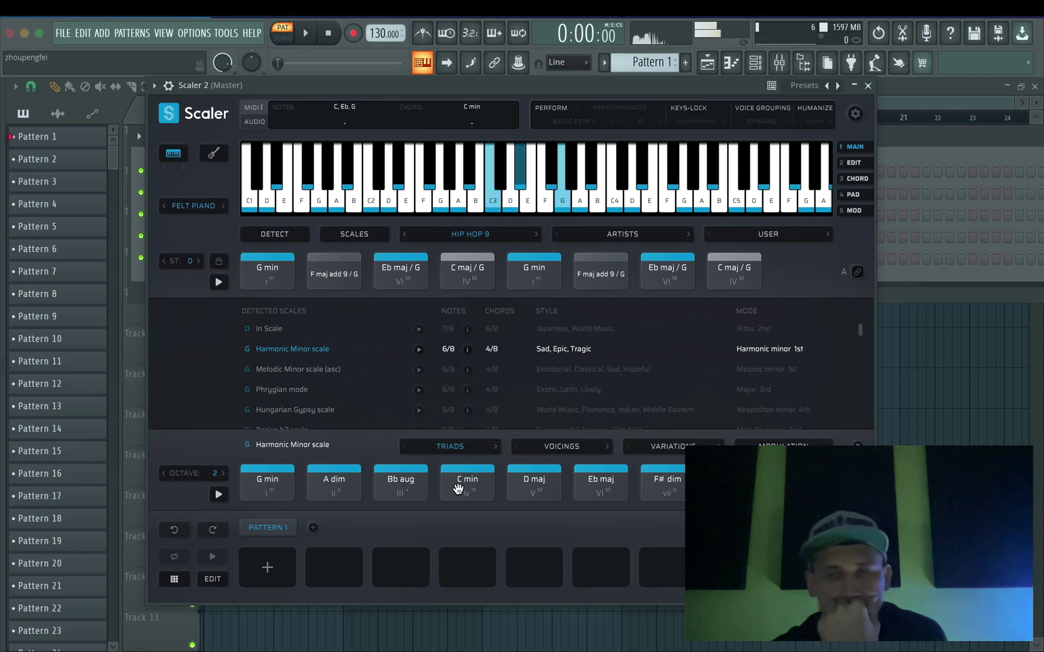
- Select the Bb Lydian mode, audition its Bb maj and C maj triads, and place Bb maj in the first slot of Pattern 1
left_click(272, 487)
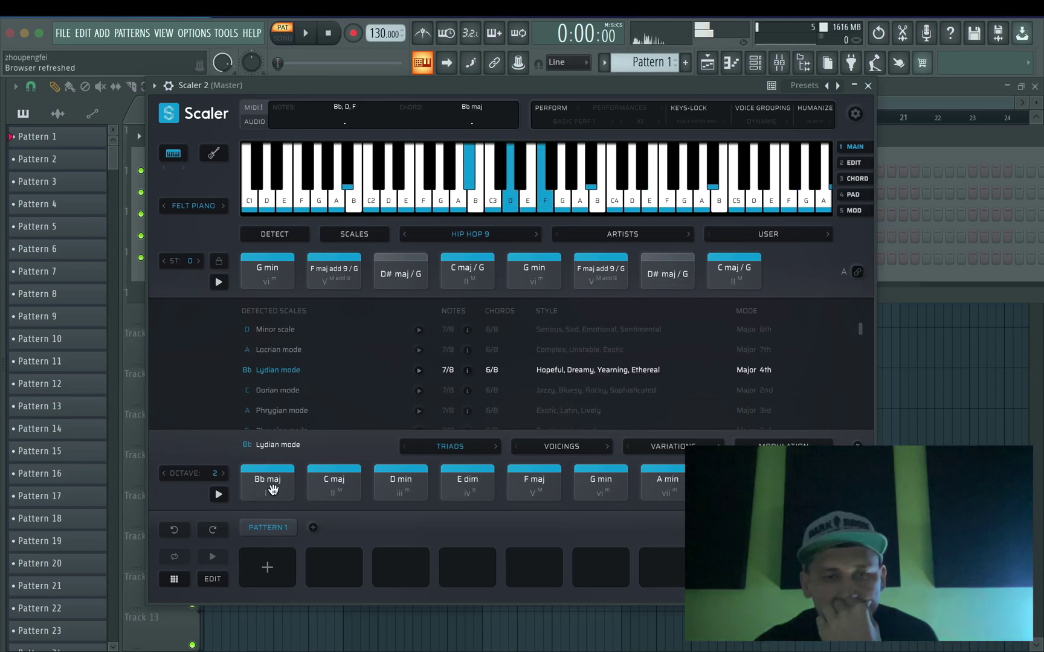
left_click(317, 489)
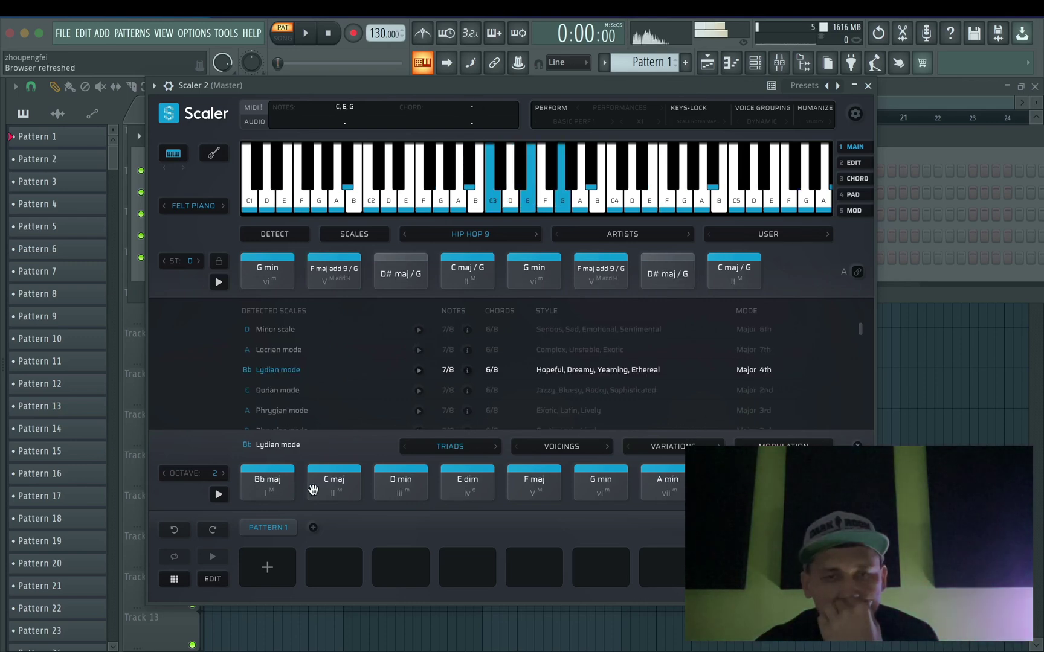
left_click(270, 483)
left_click_drag(279, 571, 271, 566)
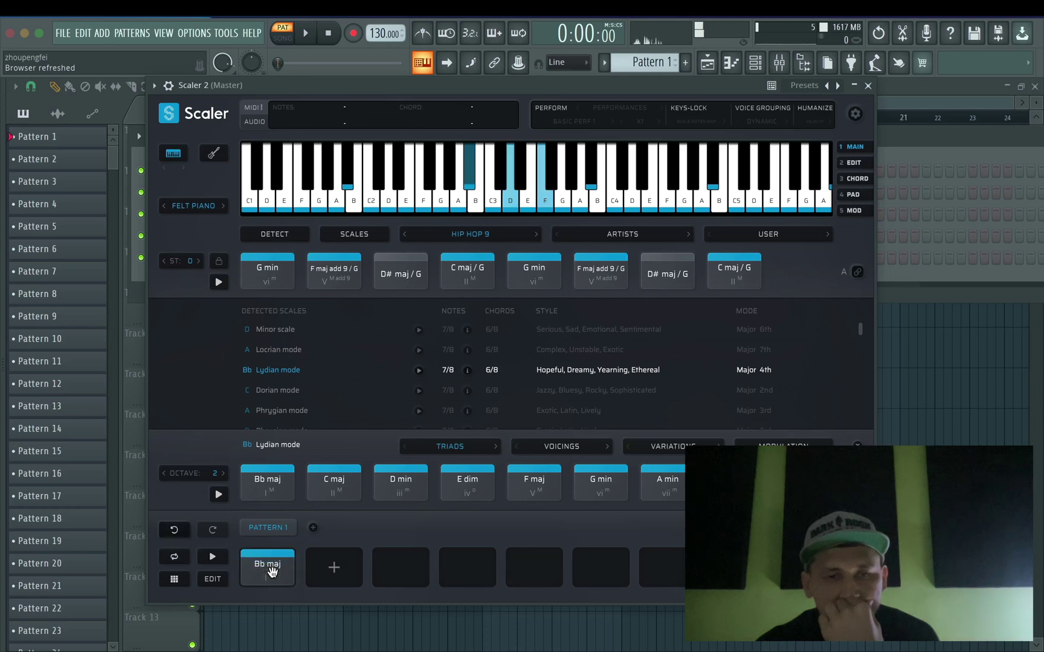
- Audition further Bb Lydian triads, including D min, and play the Bb maj chord placed in Pattern 1
left_click(333, 481)
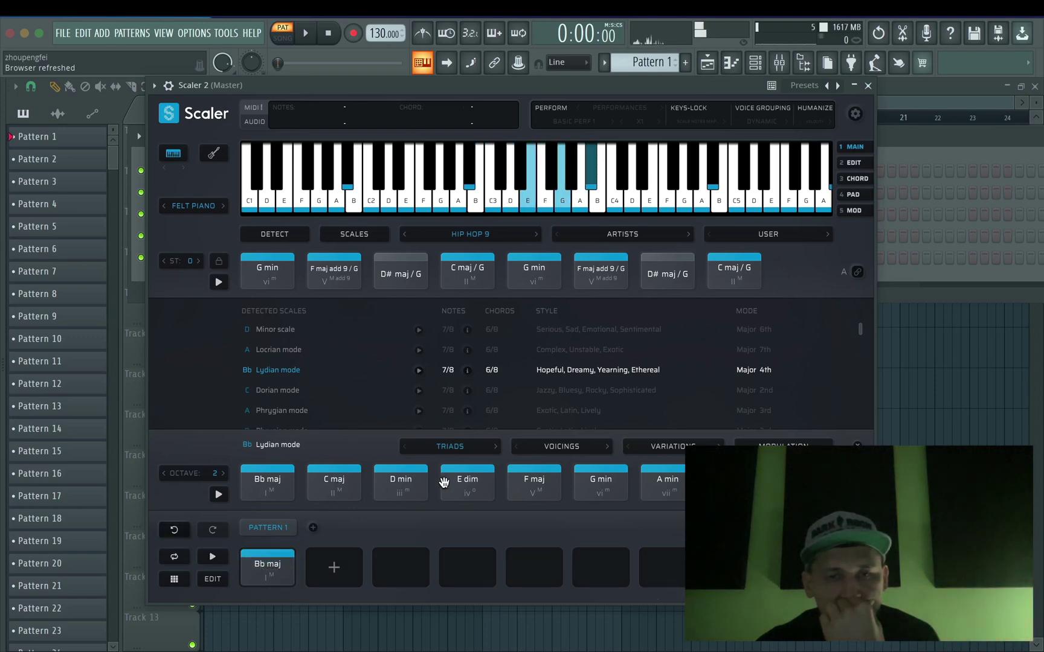
left_click(410, 482)
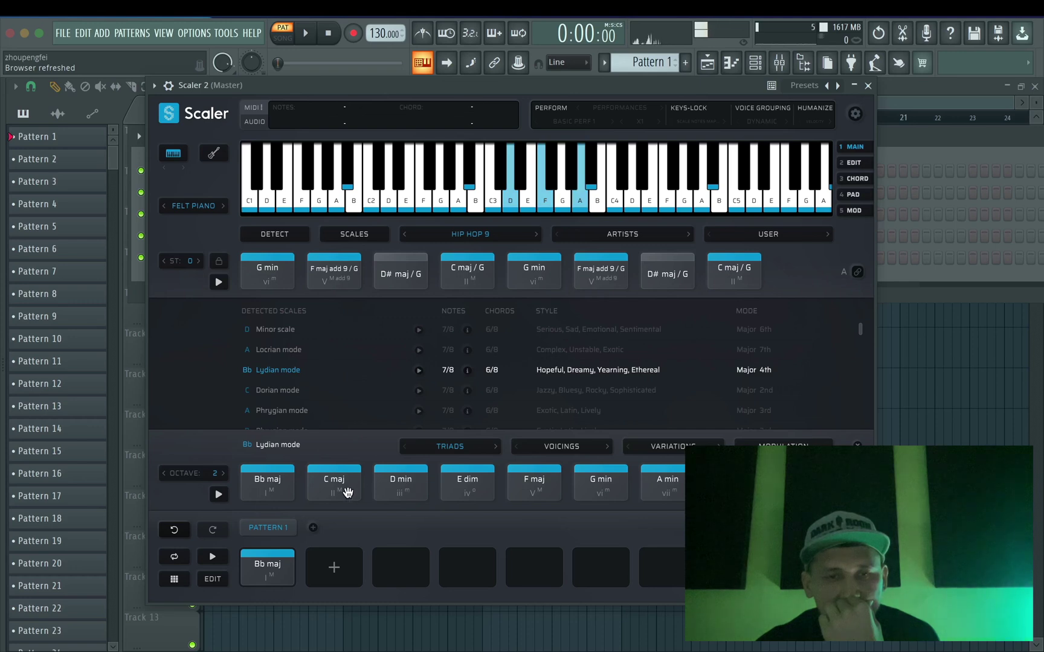
left_click(261, 563)
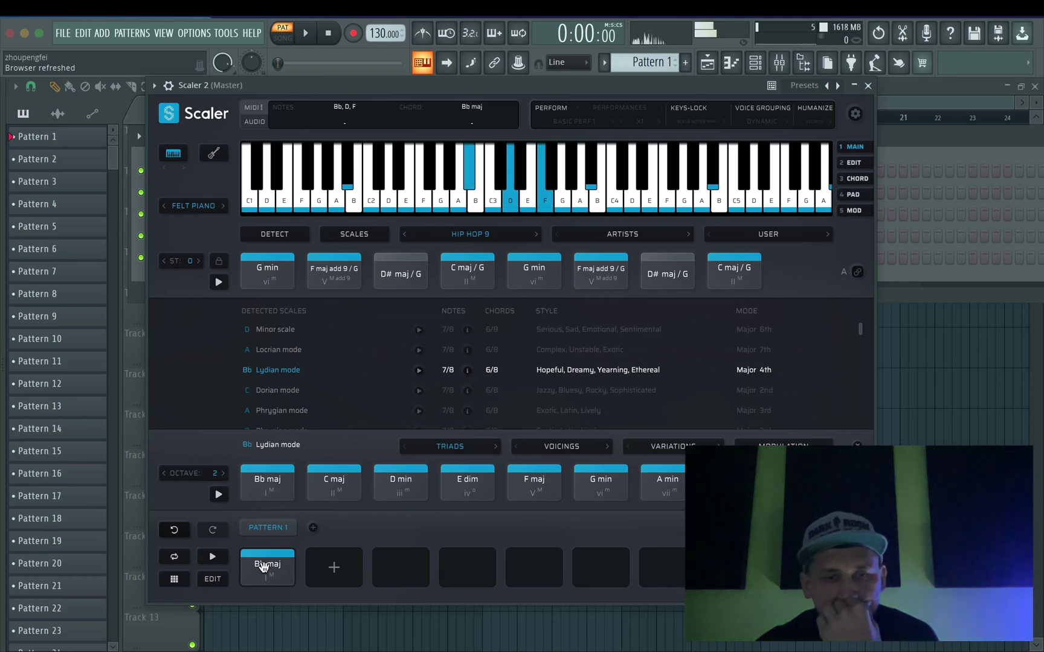
- Audition the D min, Bb maj and E dim triads of Bb Lydian and place D min in the second slot of Pattern 1
left_click(397, 494)
left_click(269, 492)
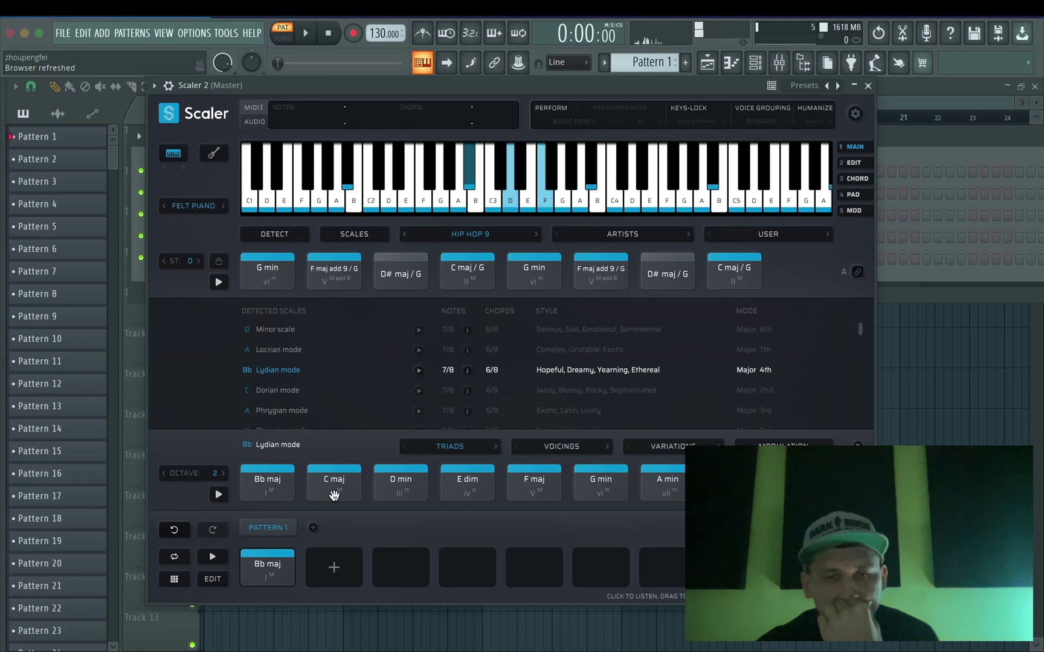
left_click(393, 494)
left_click(464, 482)
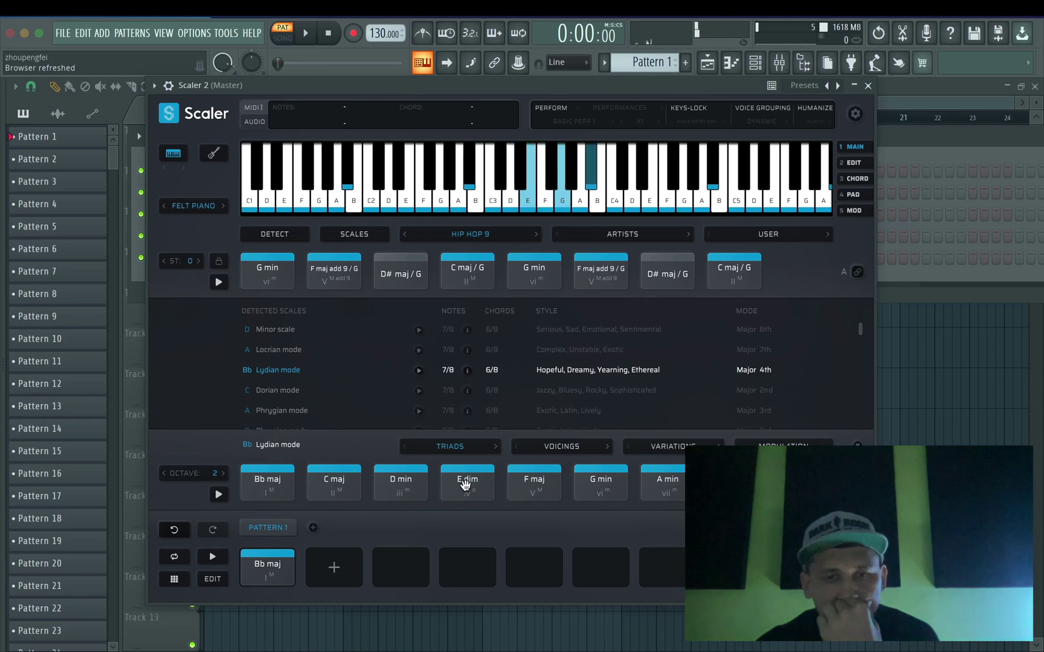
left_click_drag(403, 483, 329, 568)
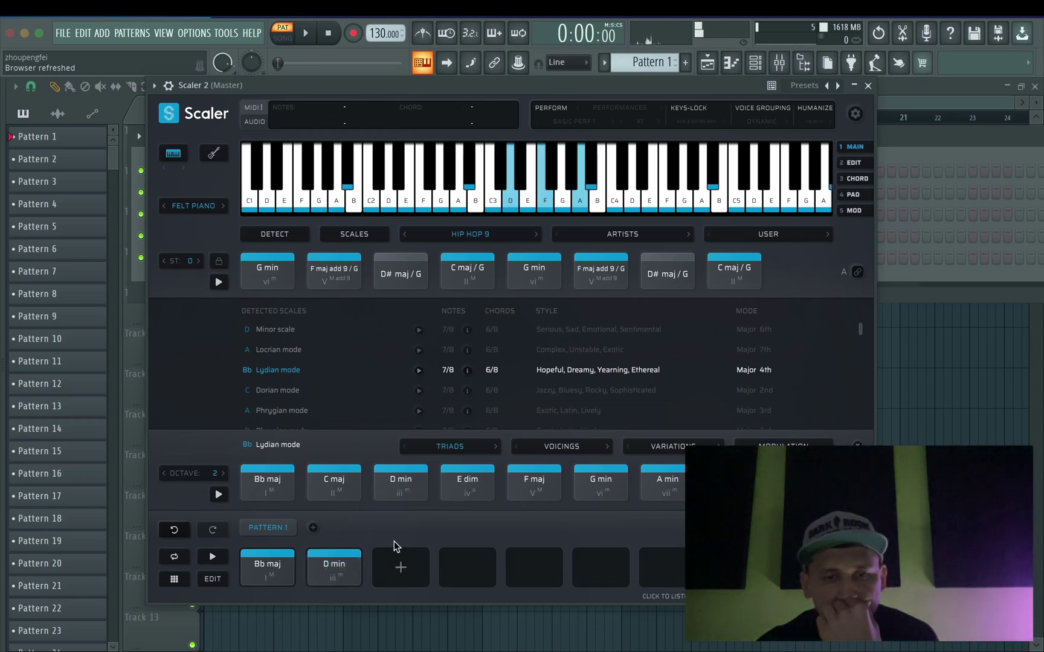
- Compare the C maj, D min, Bb maj and E dim triads and place C maj in the third slot of Pattern 1
left_click(330, 483)
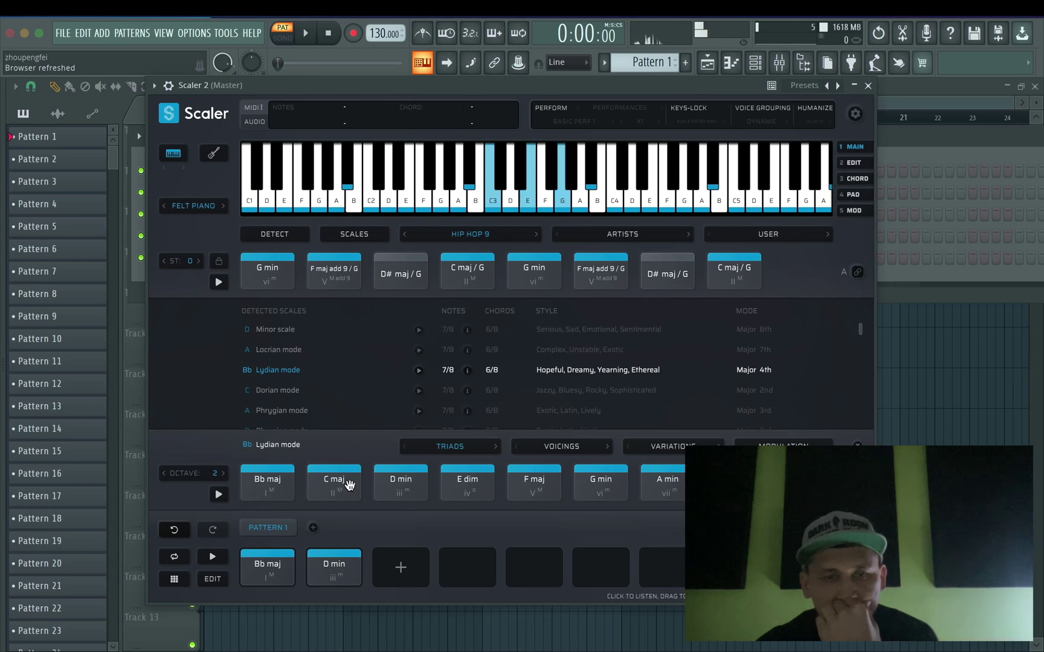
left_click(385, 485)
left_click(266, 489)
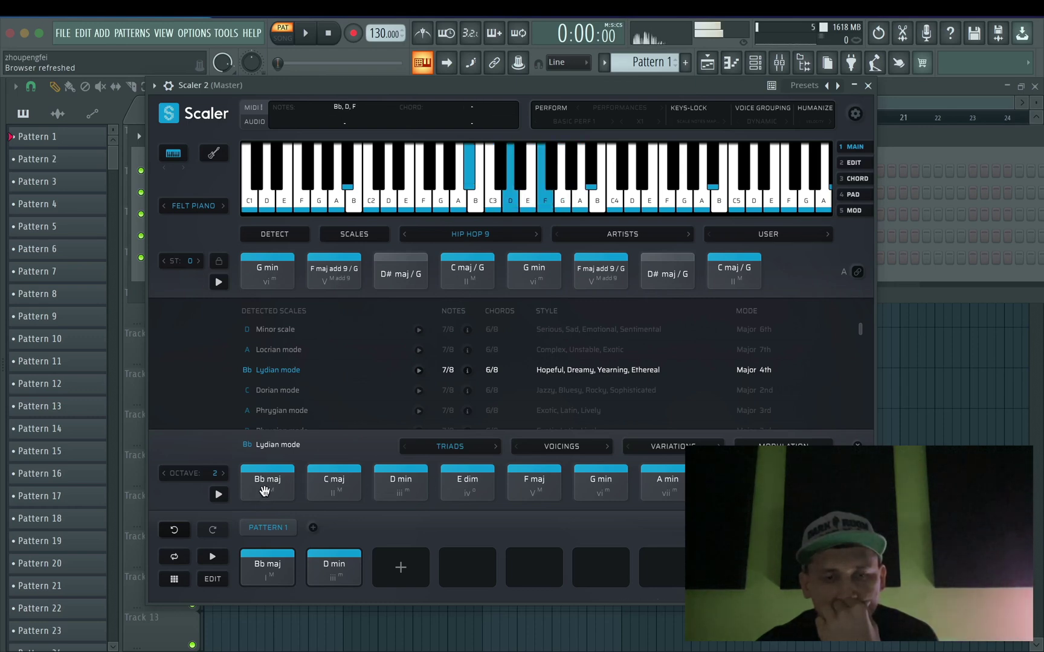
left_click(386, 490)
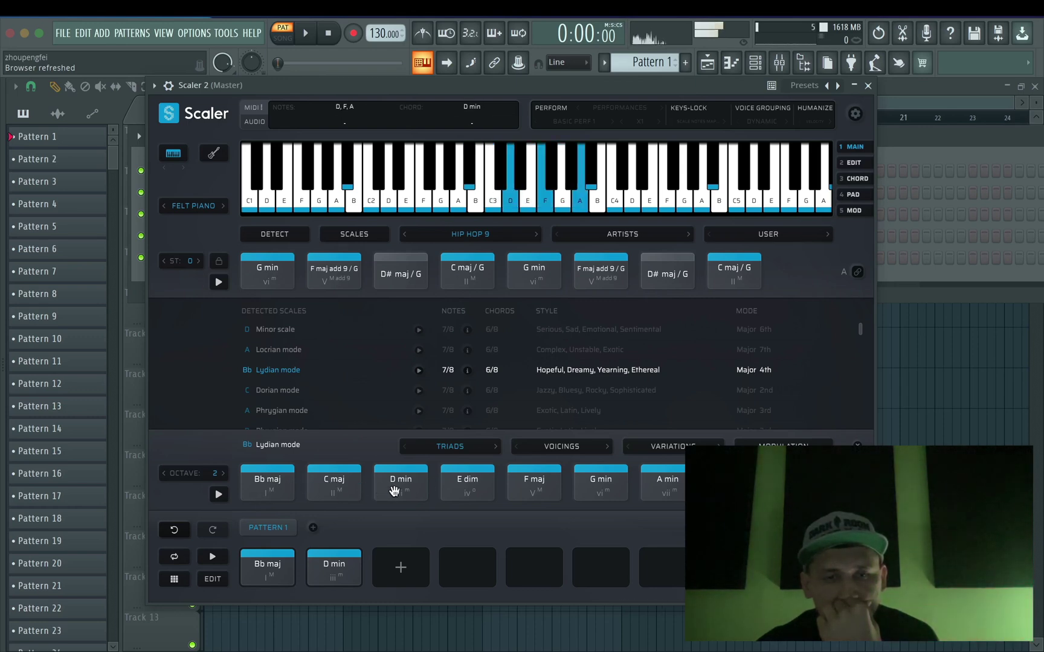
left_click(343, 489)
left_click(457, 491)
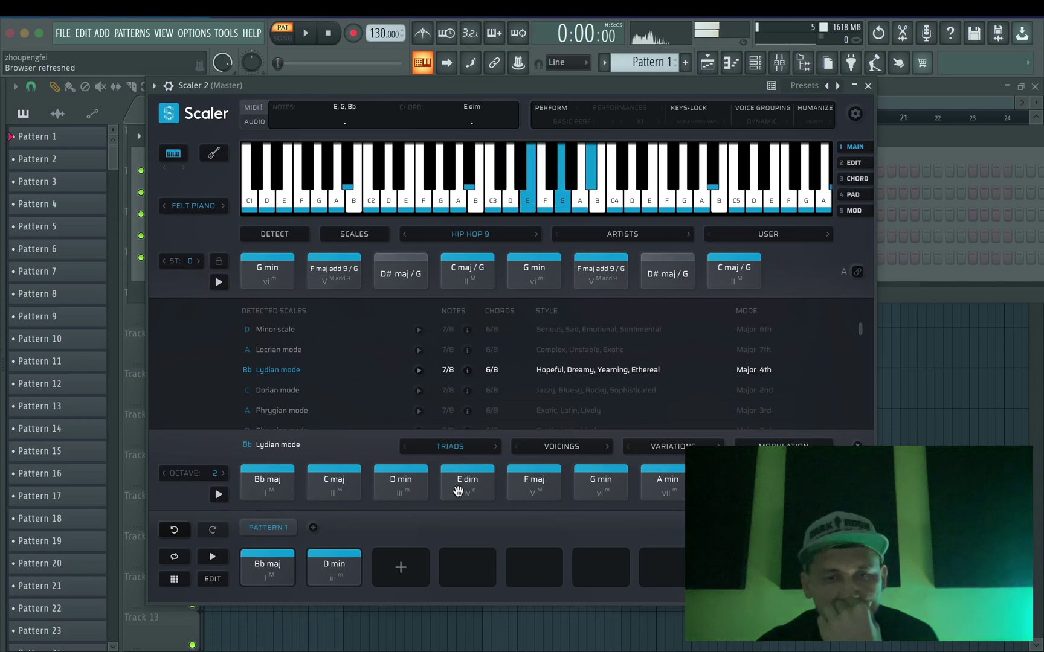
left_click_drag(336, 494, 397, 567)
- Play back the chords collected in Pattern 1 and place the E dim triad in its fourth slot
left_click(331, 478)
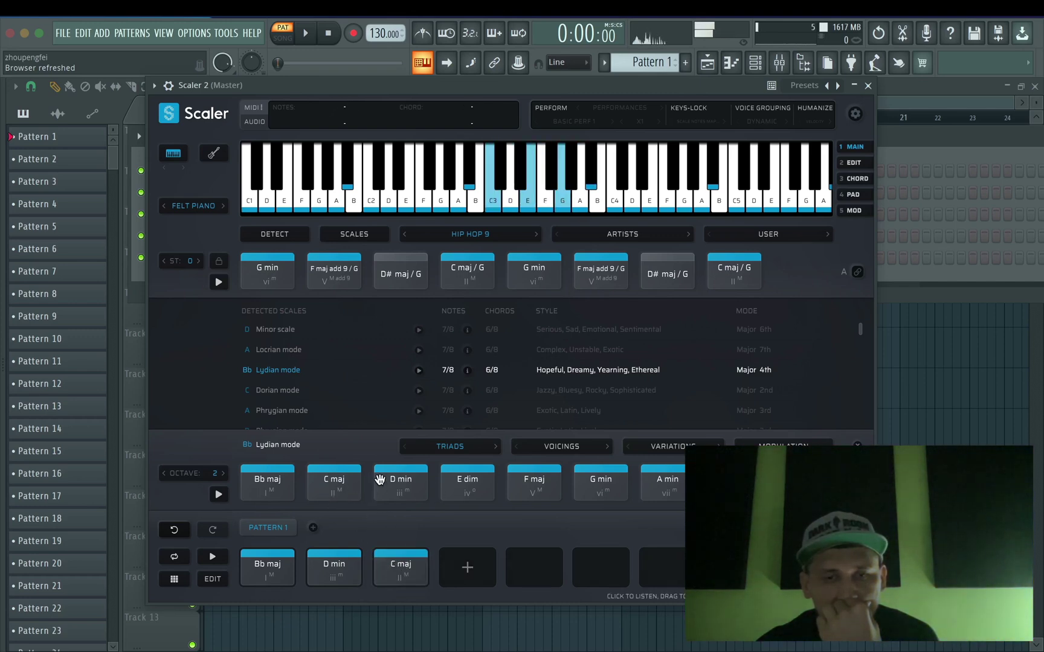
left_click(379, 479)
left_click(328, 489)
left_click(263, 493)
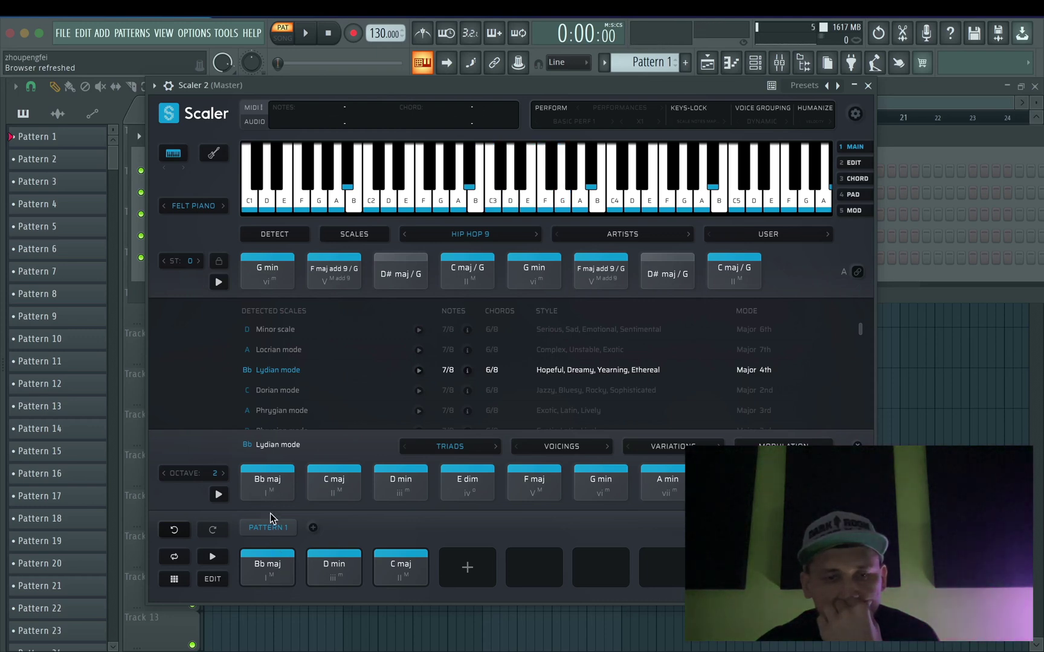
left_click(212, 557)
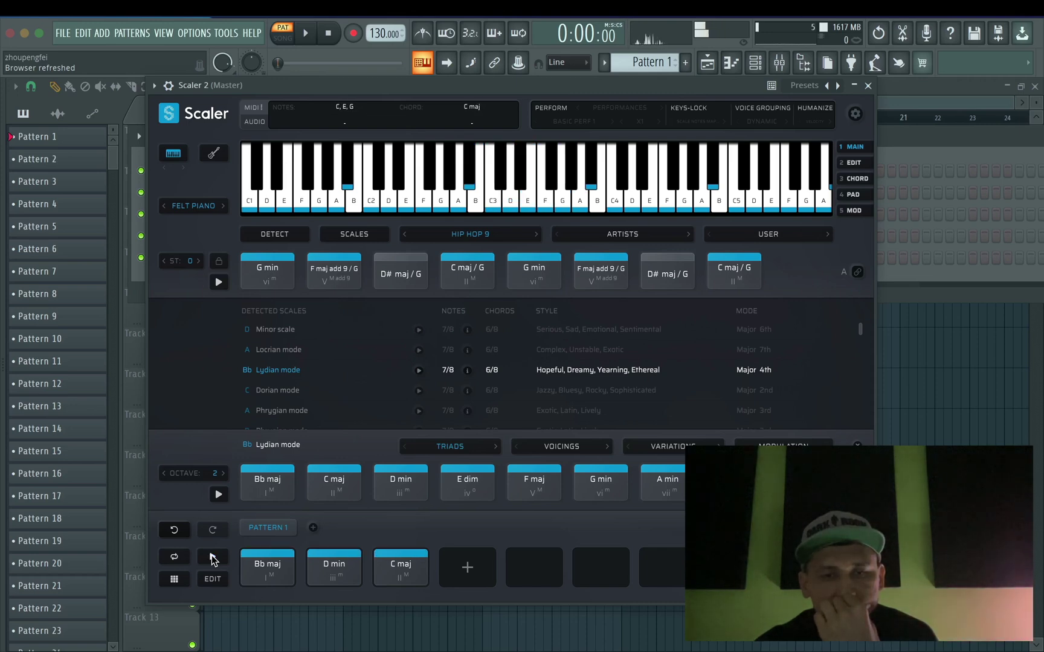
left_click(212, 556)
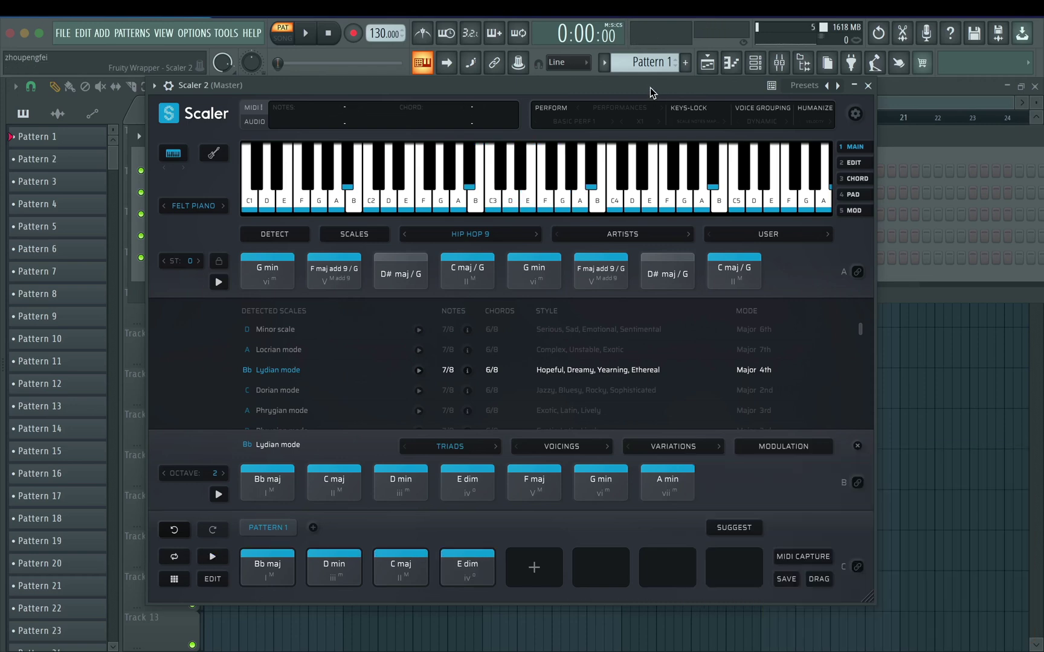
- Transfer the Pattern 1 chords as MIDI into a new project, saving the current project and importing all tracks with the FLEX channel type
left_click_drag(650, 87, 780, 97)
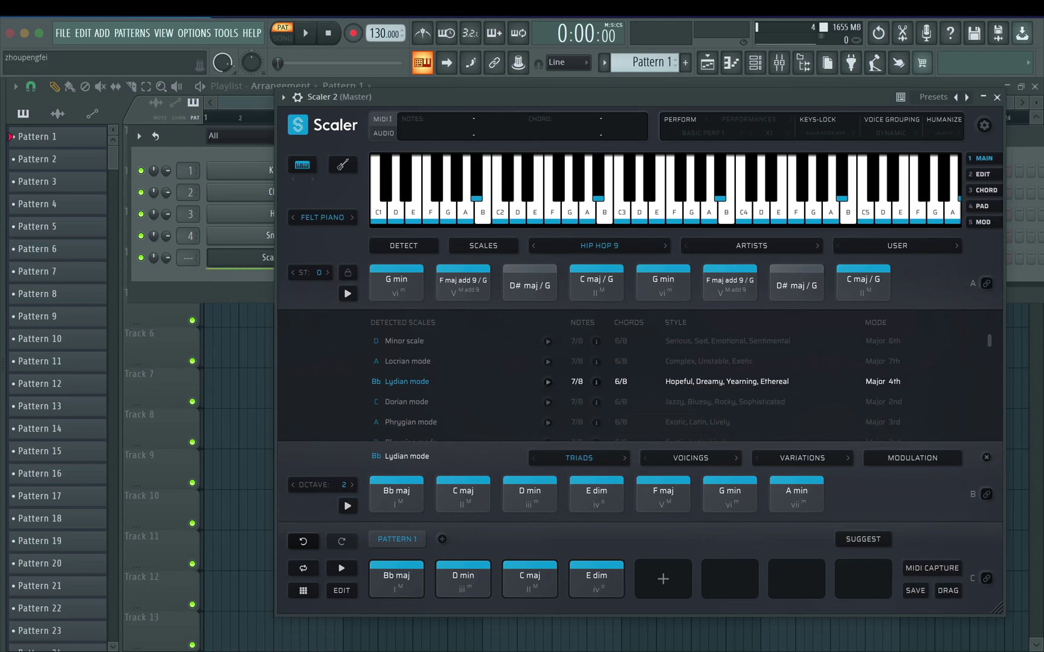
key("ctrl+n")
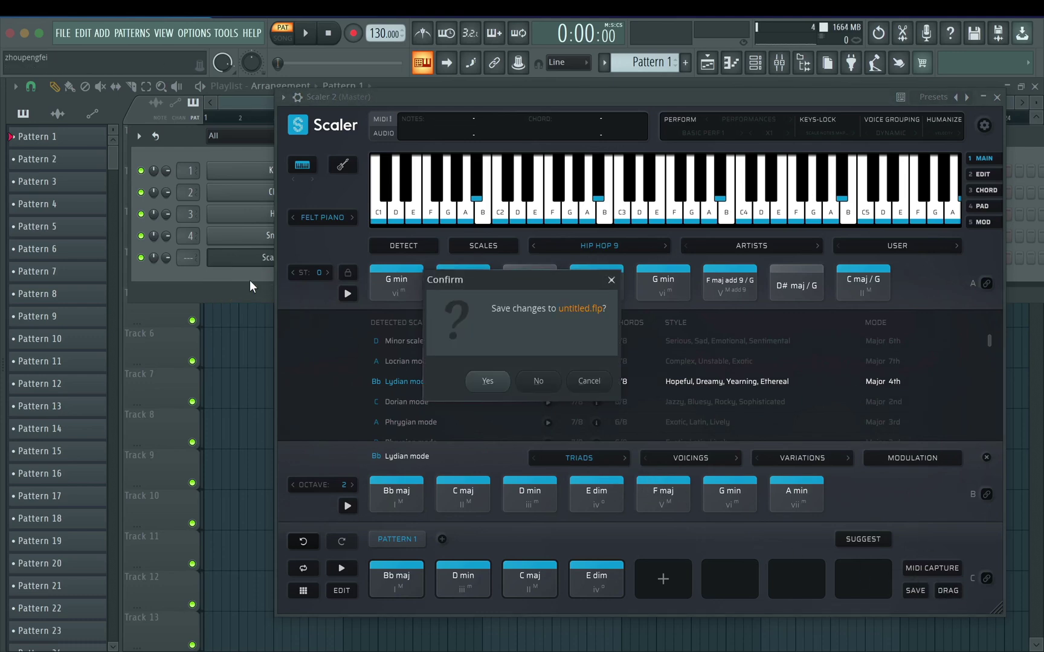
left_click(485, 381)
key("Return")
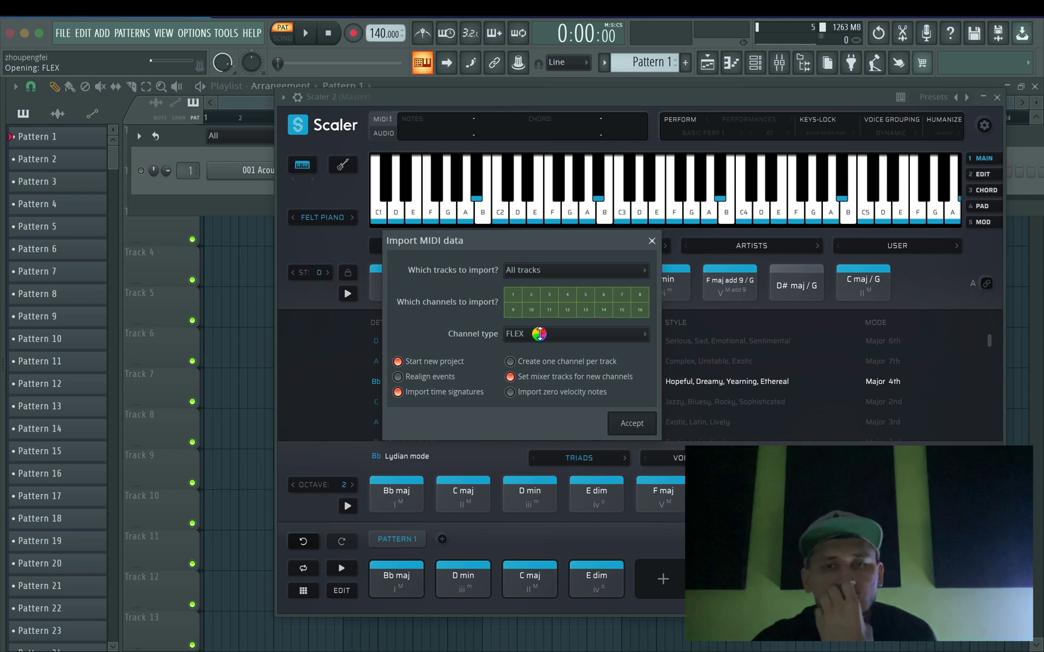
key("Return")
- Play the imported Scaler-Chords pattern and inspect the FLEX instrument on Channel #1
key("space")
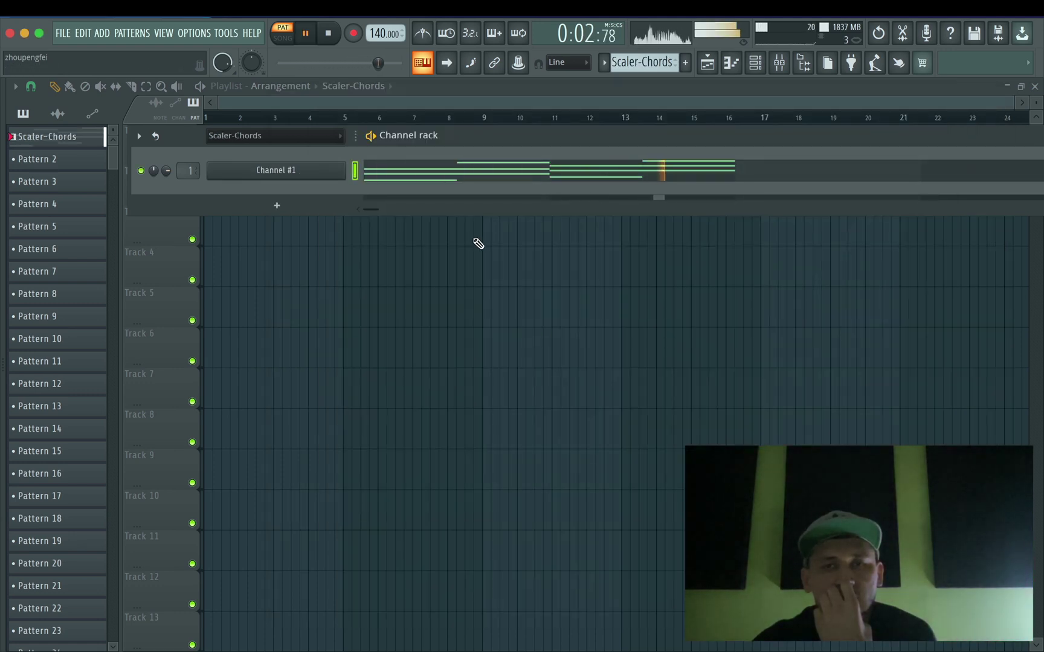
key("space")
left_click(282, 170)
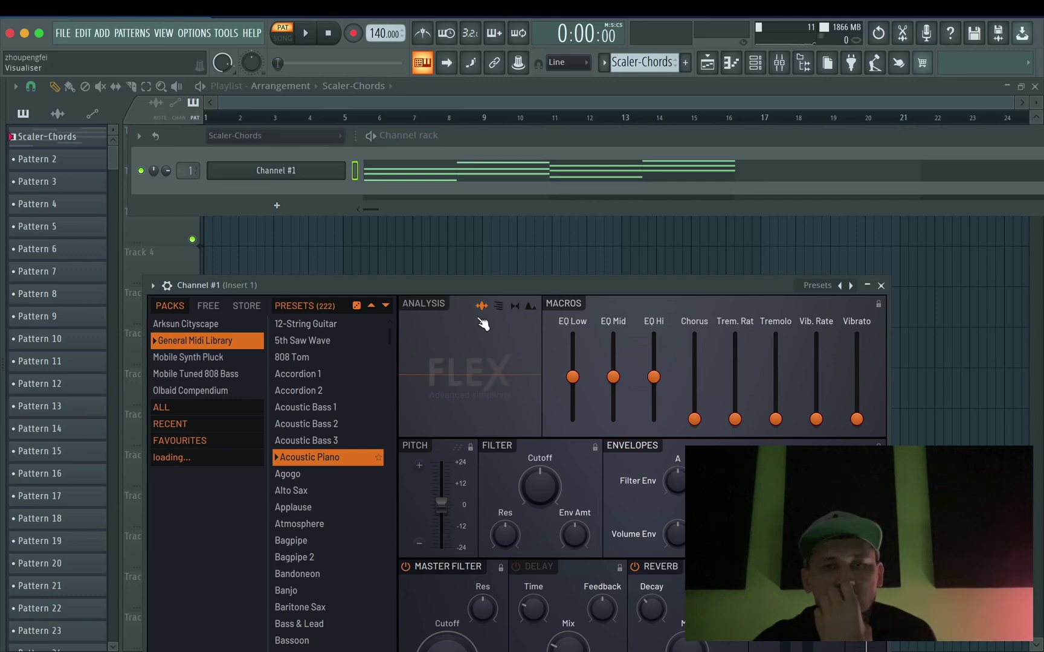
left_click_drag(495, 281, 503, 147)
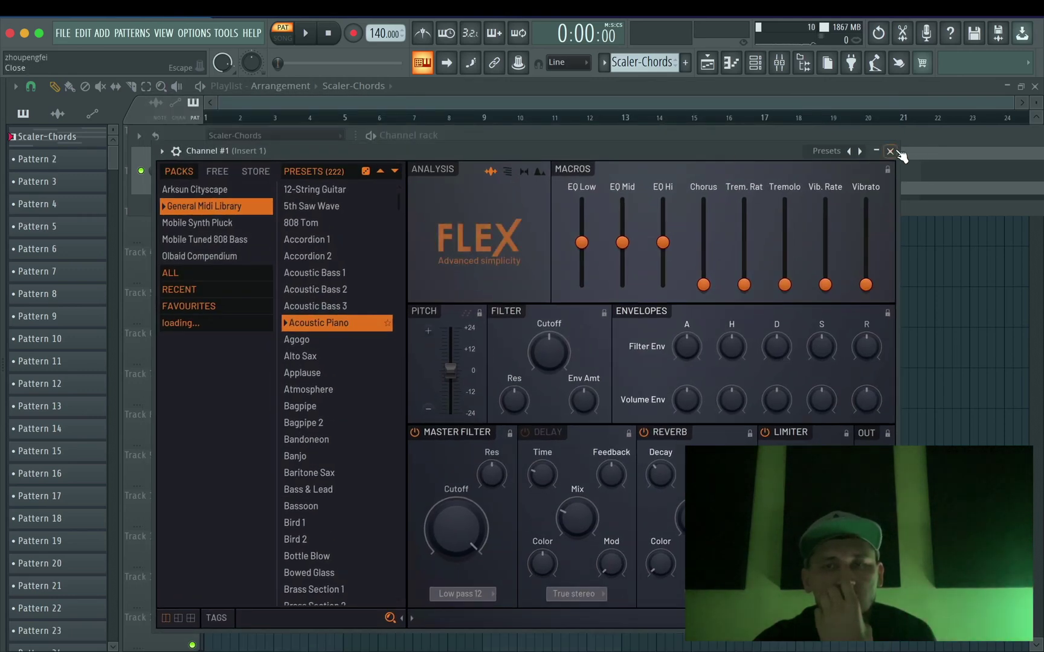
left_click(889, 152)
- Add a Heat Up 3 instrument channel and copy the chord notes from Channel #1 into it
right_click(294, 170)
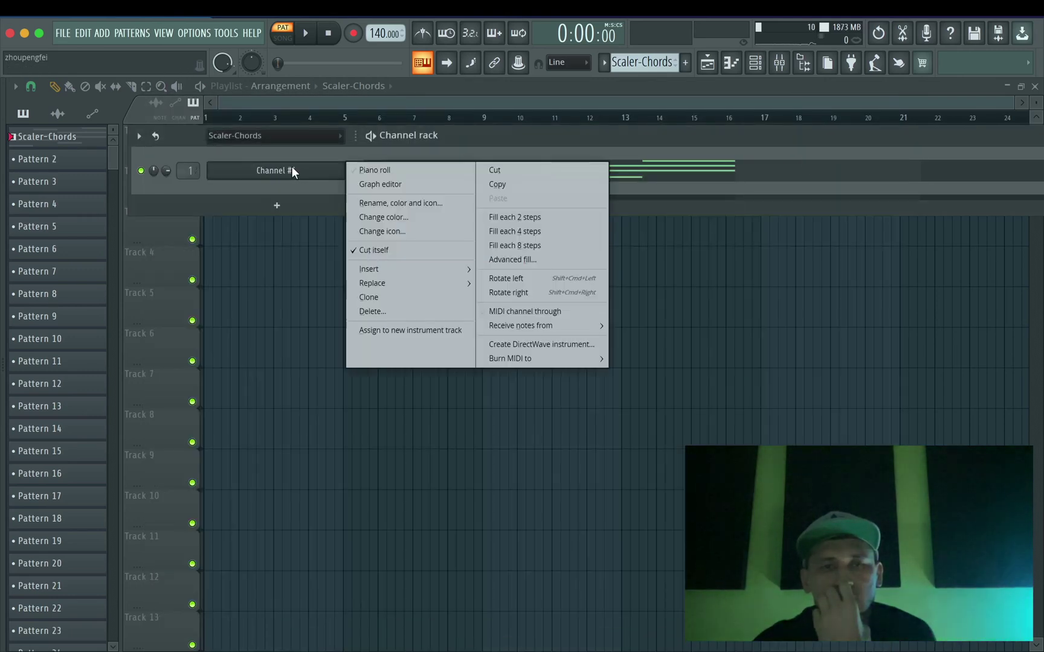
left_click(272, 192)
left_click(274, 205)
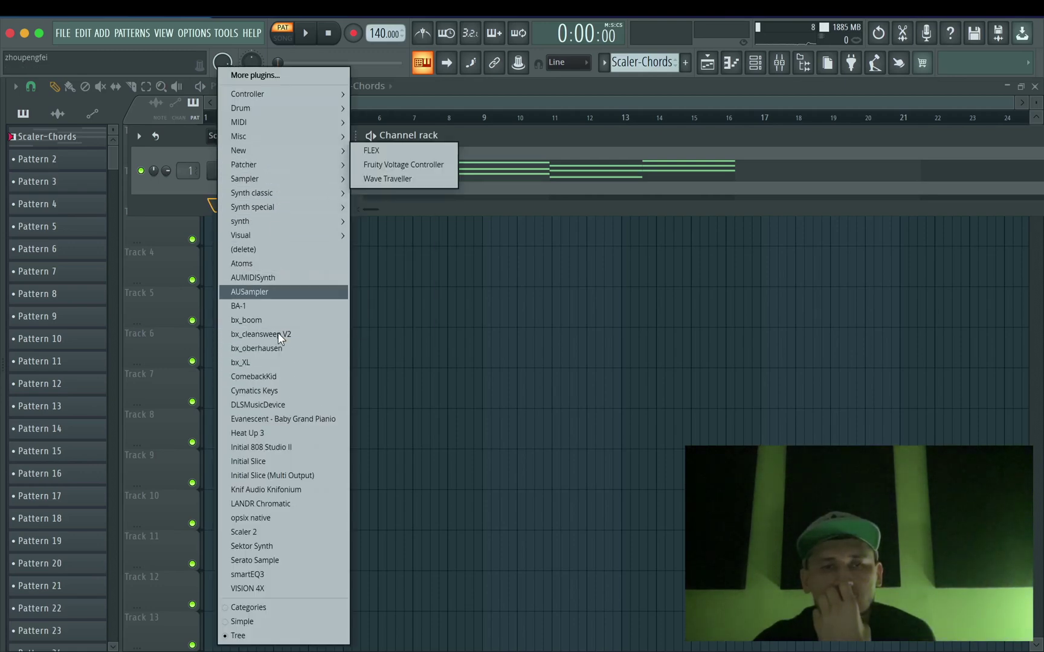
left_click(289, 433)
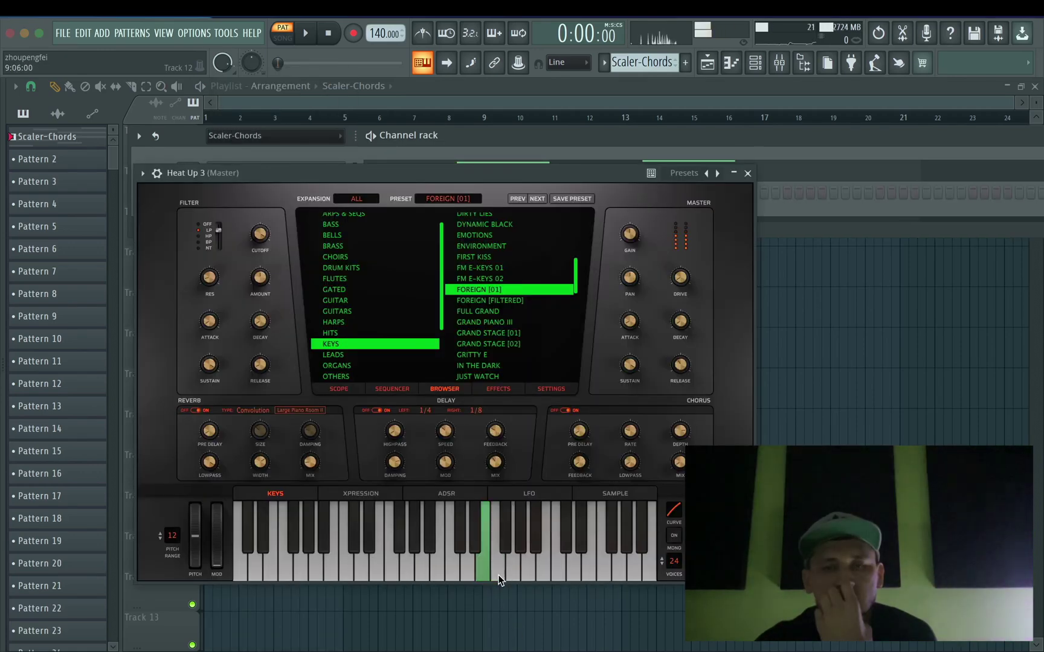
key("Escape")
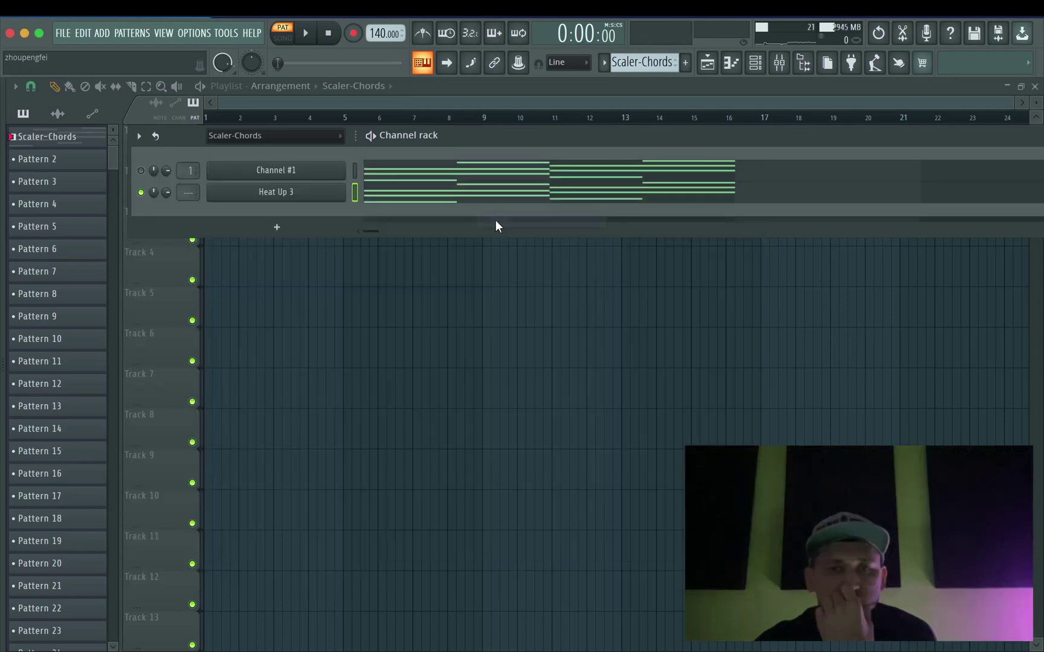
- Open the Heat Up 3 channel's piano roll and play the chords with the metronome on
key("space")
key("space")
left_click(430, 200)
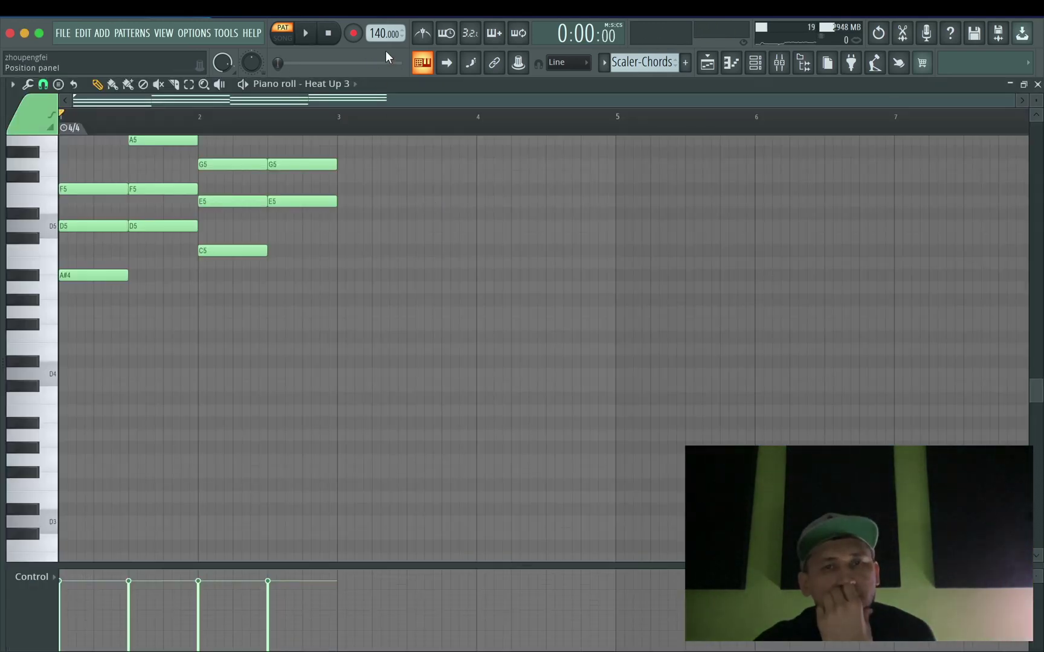
left_click(422, 32)
key("space")
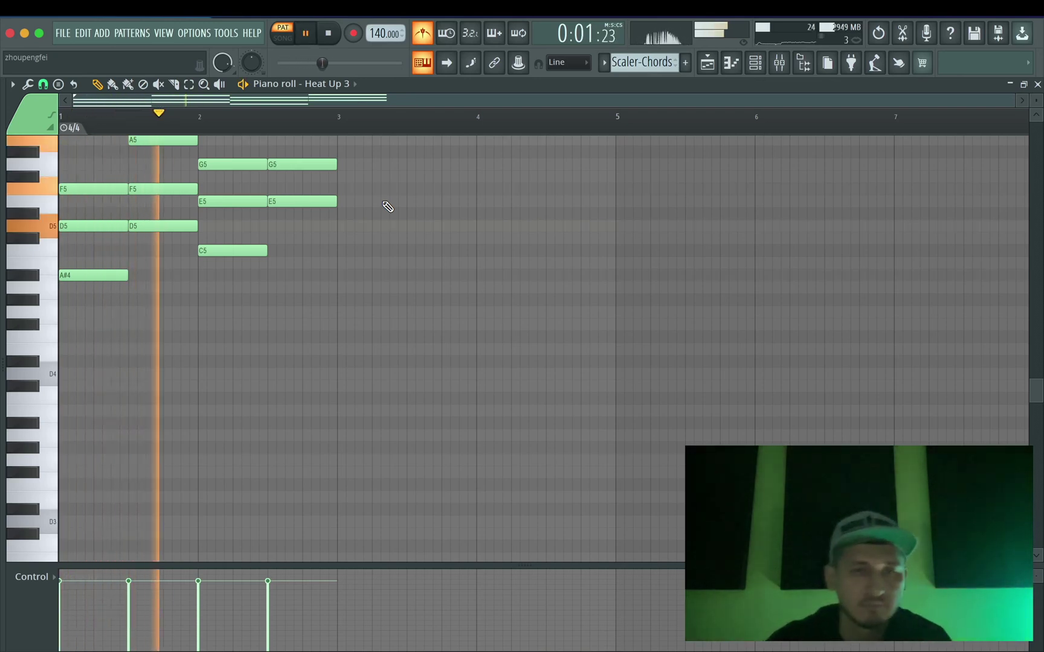
key("space")
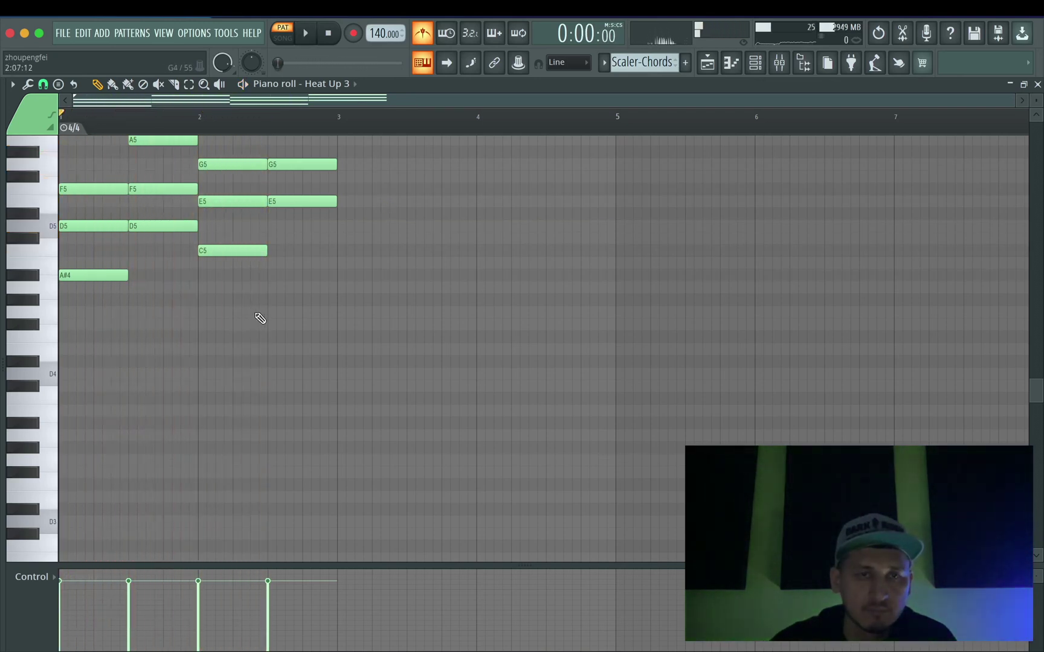
- Replay the progression and move its last chord, E5, G5 and A#5, one bar later
scroll(258, 319, "up", 5)
key("space")
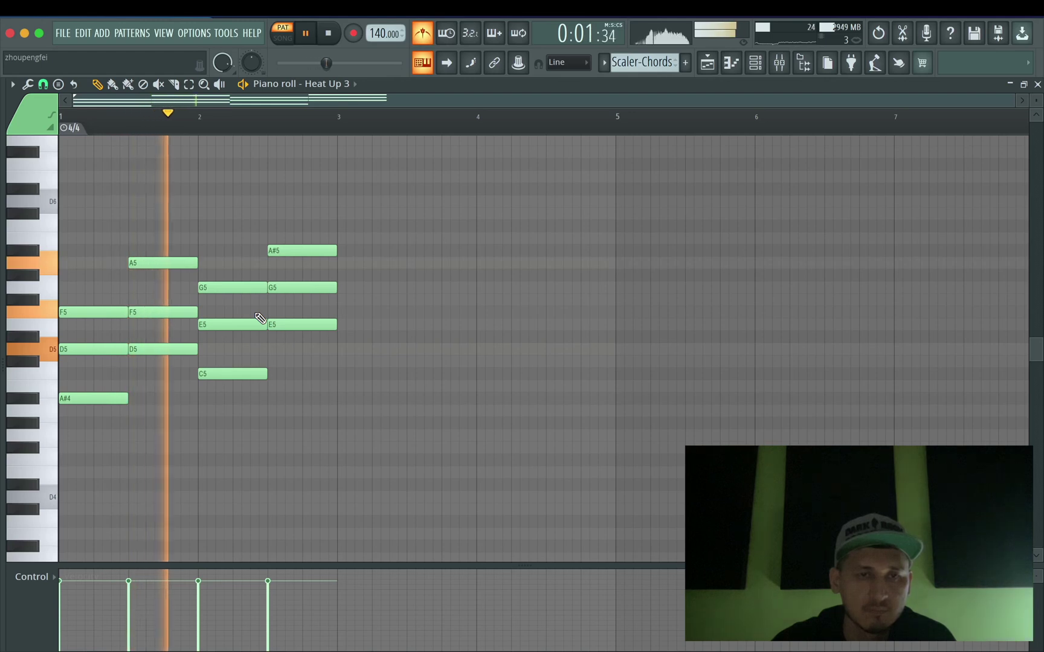
key("space")
key("space")
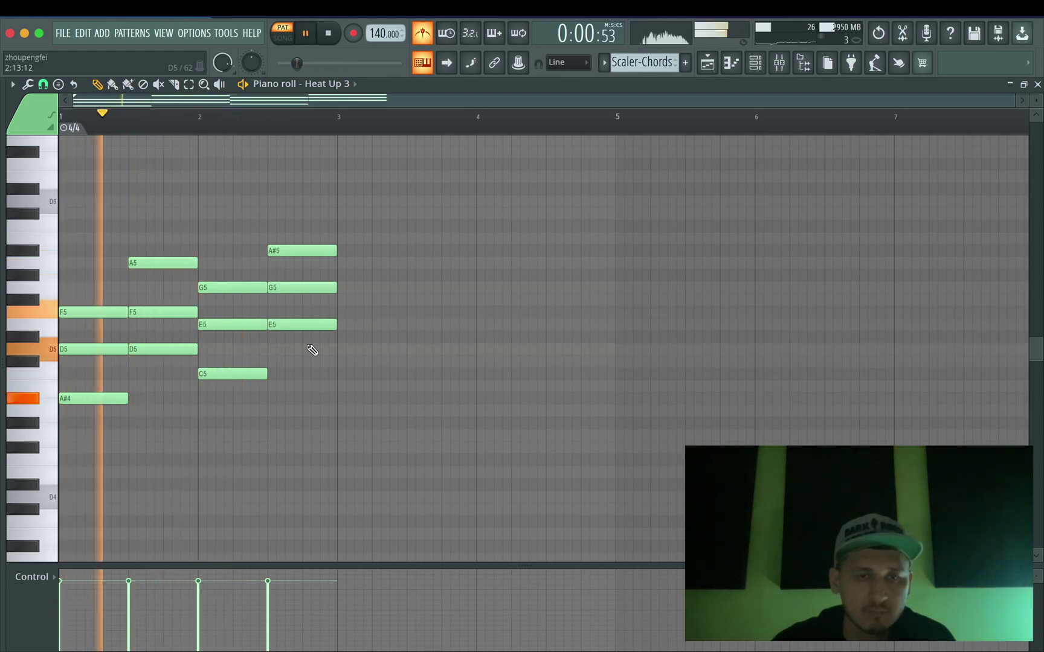
key("space")
left_click_drag(291, 288, 430, 289)
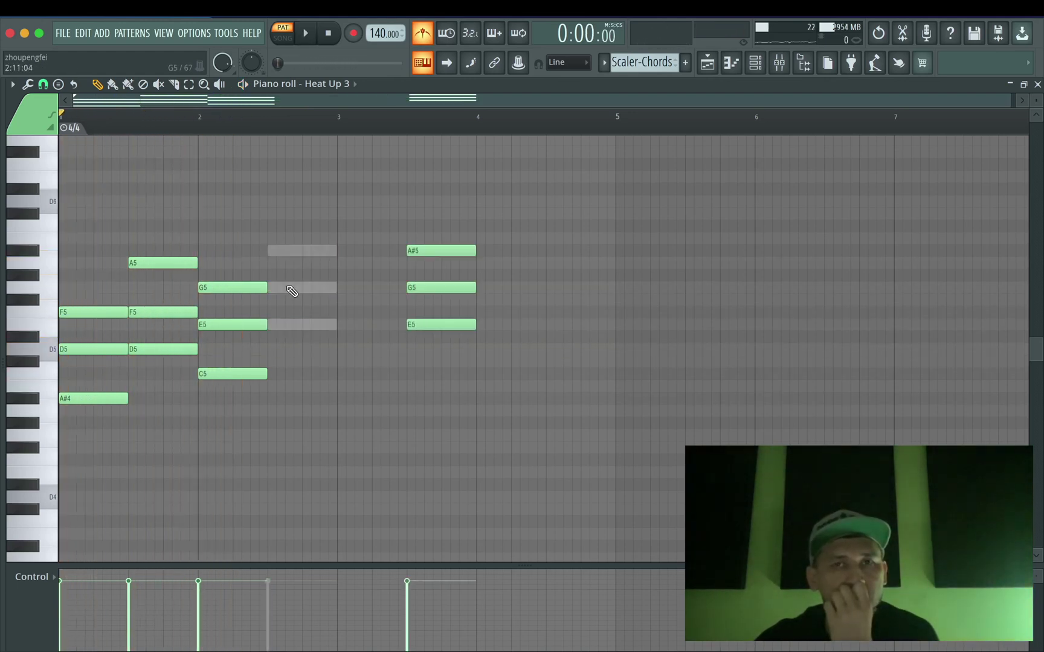
- Build a C5, E5 and A5 chord in the second half of bar 2 and add G4 and A4 lead-in notes before bars 2 and 3
key("space")
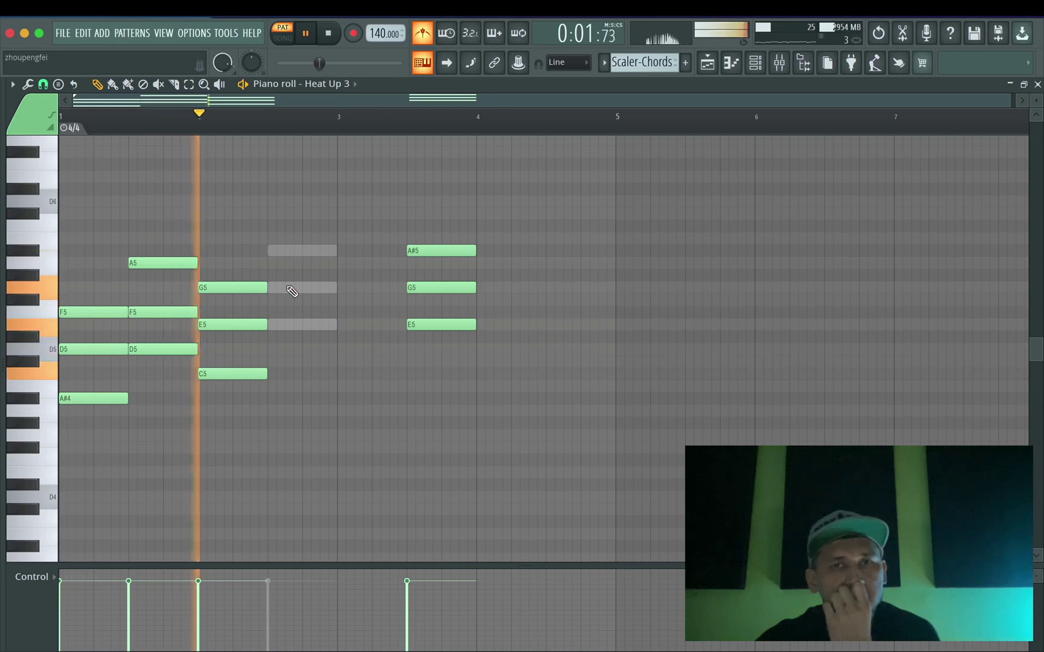
key("space")
key("space")
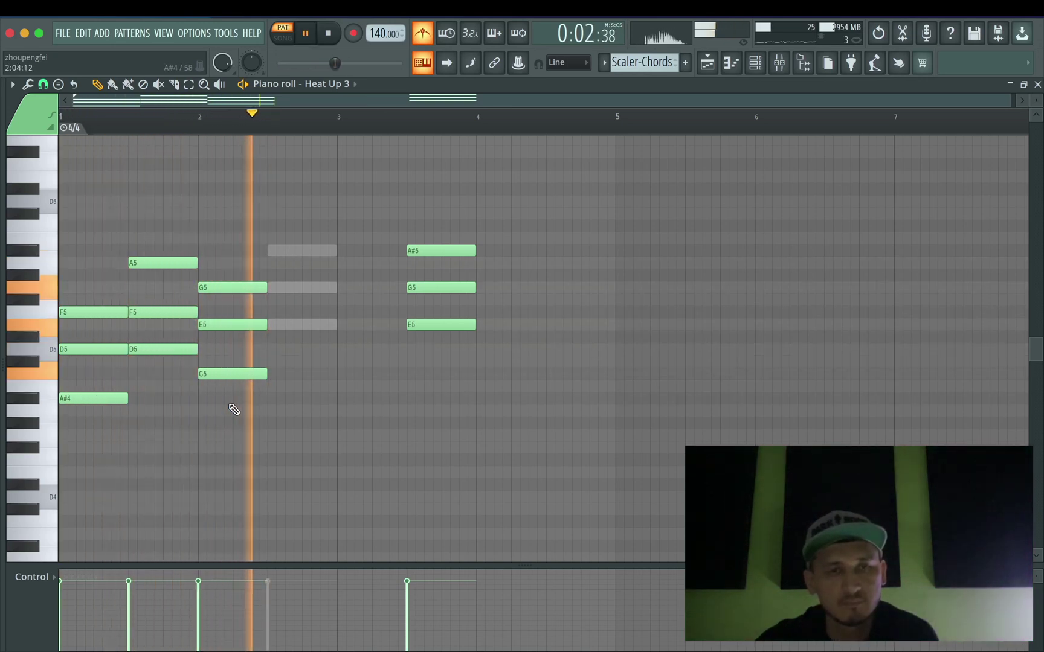
key("space")
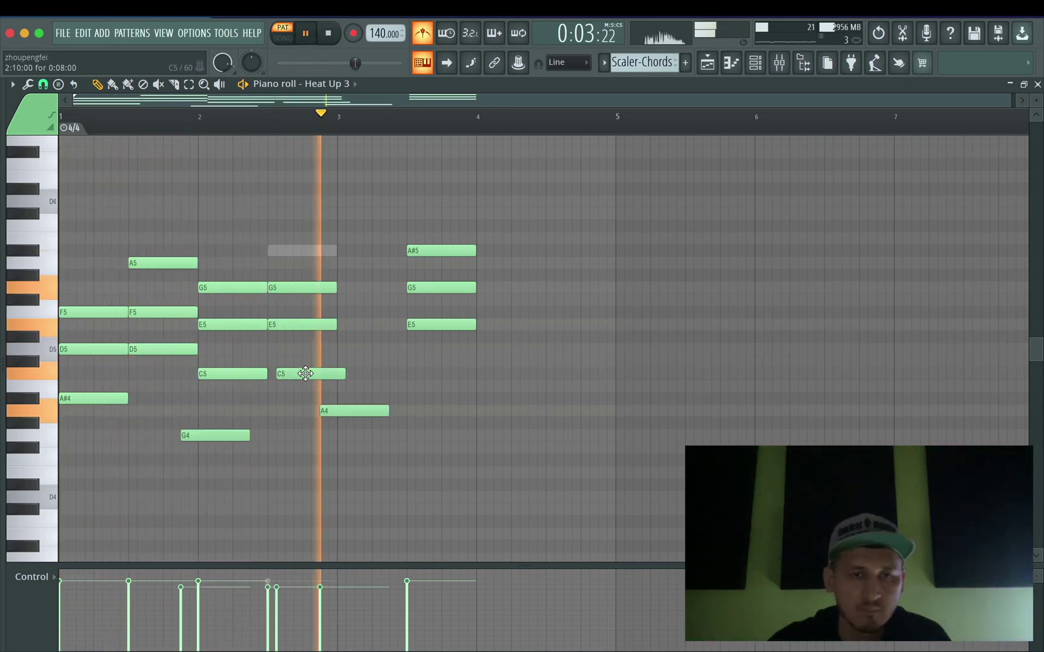
key("space")
key("space")
left_click_drag(306, 374, 307, 376)
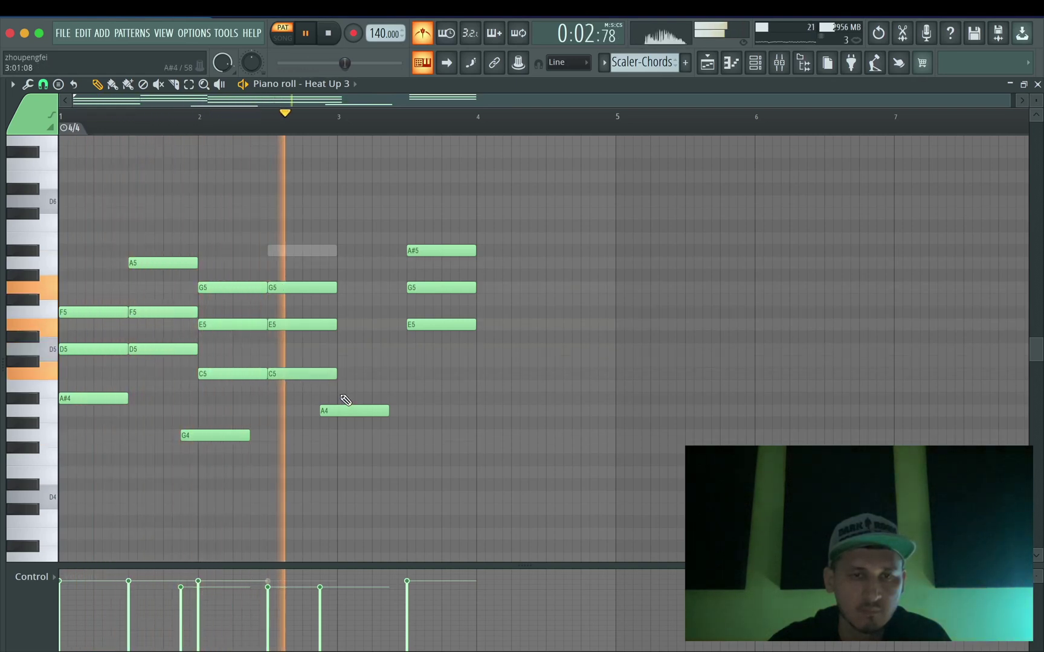
left_click_drag(298, 288, 298, 264)
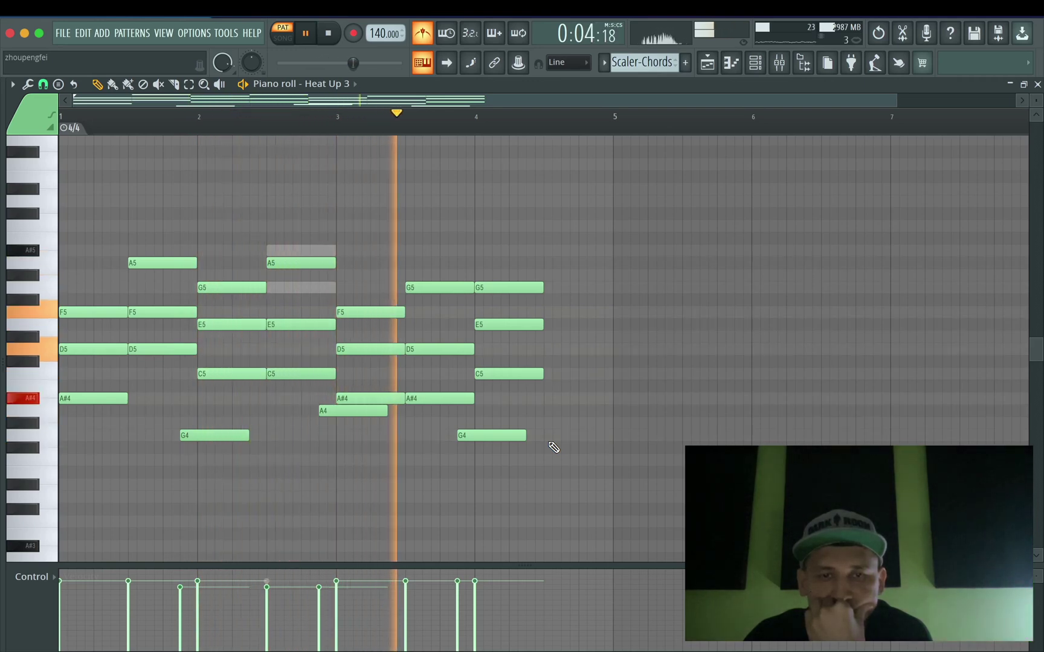
- Extend the progression through bar 4, ending on an A4 note and a G4, C5 and F5 chord, and switch to the playlist
left_click(528, 411)
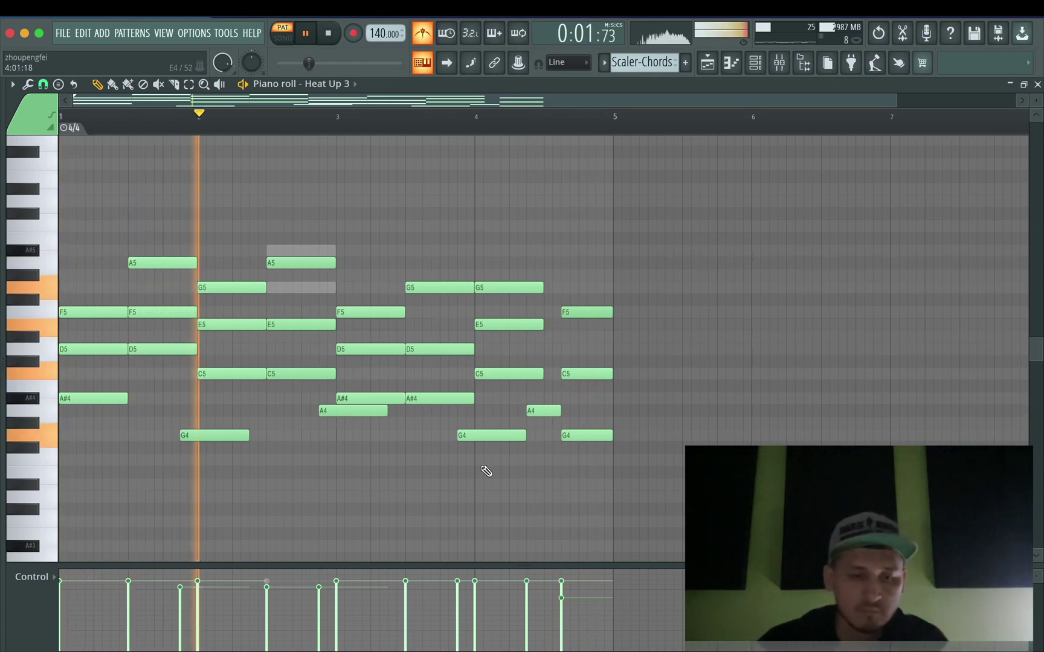
scroll(486, 471, "down", 1)
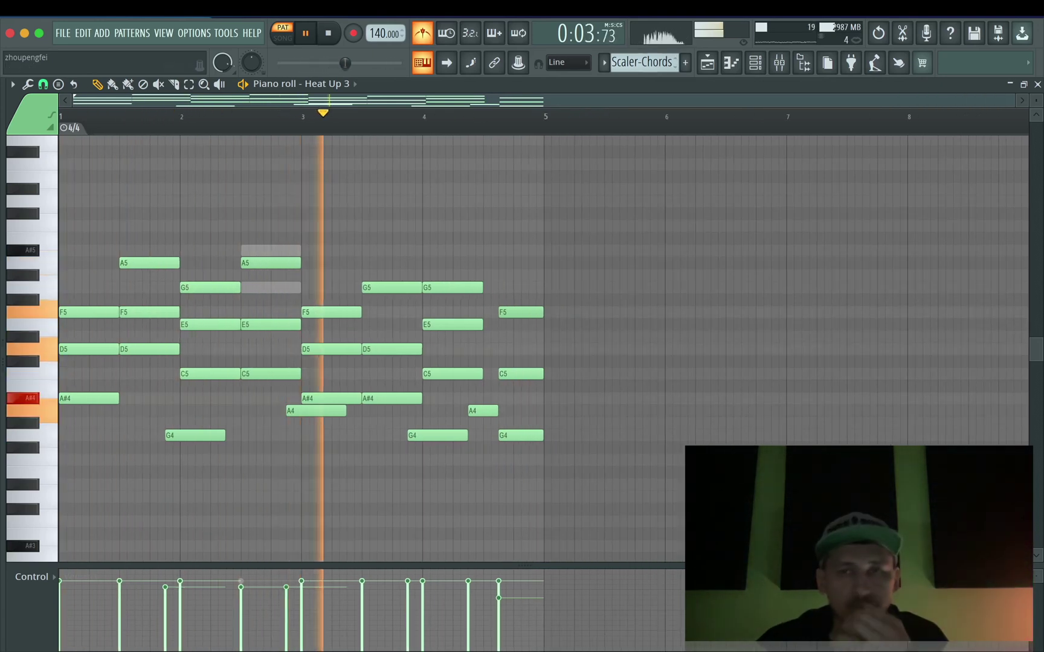
left_click(709, 62)
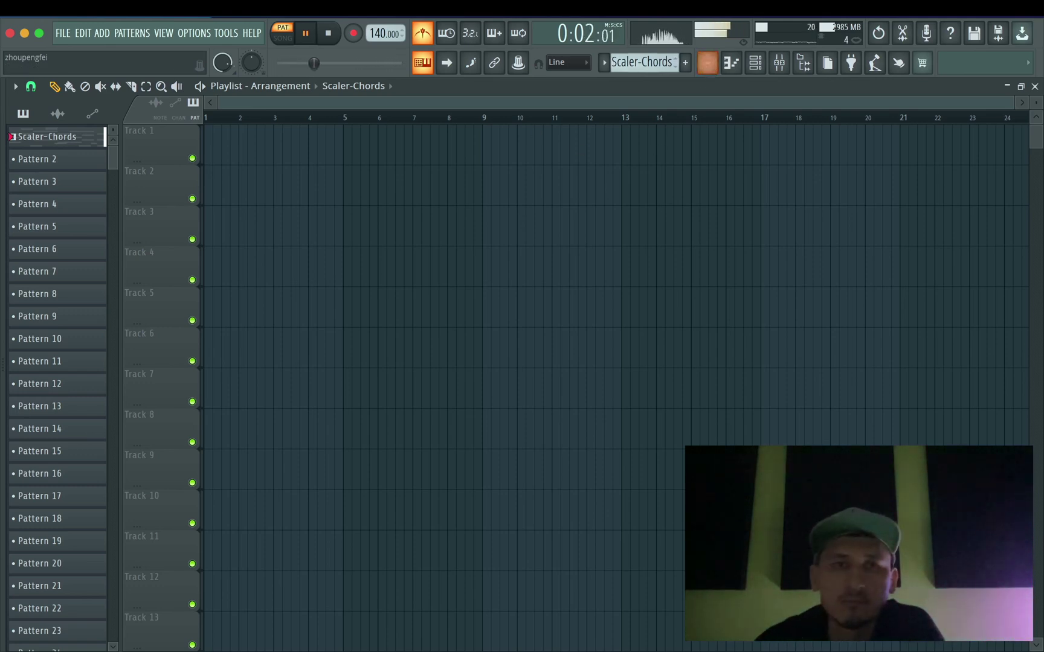
- Place the Scaler-Chords pattern at bar 1 of Track 1 and play it in song mode with the metronome off
key("space")
left_click(201, 143)
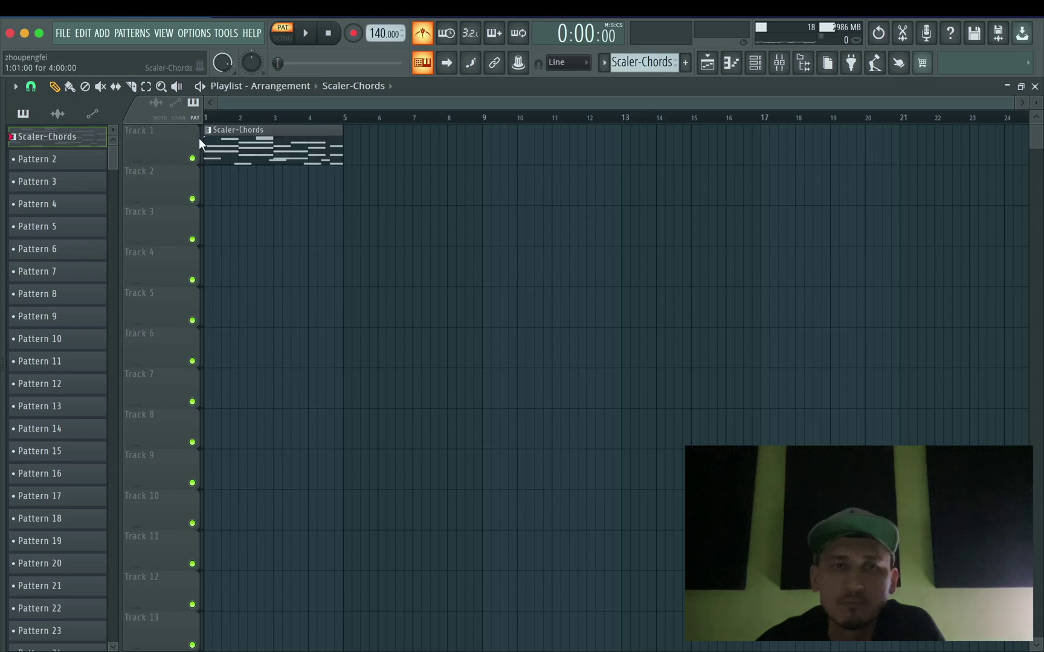
key("space")
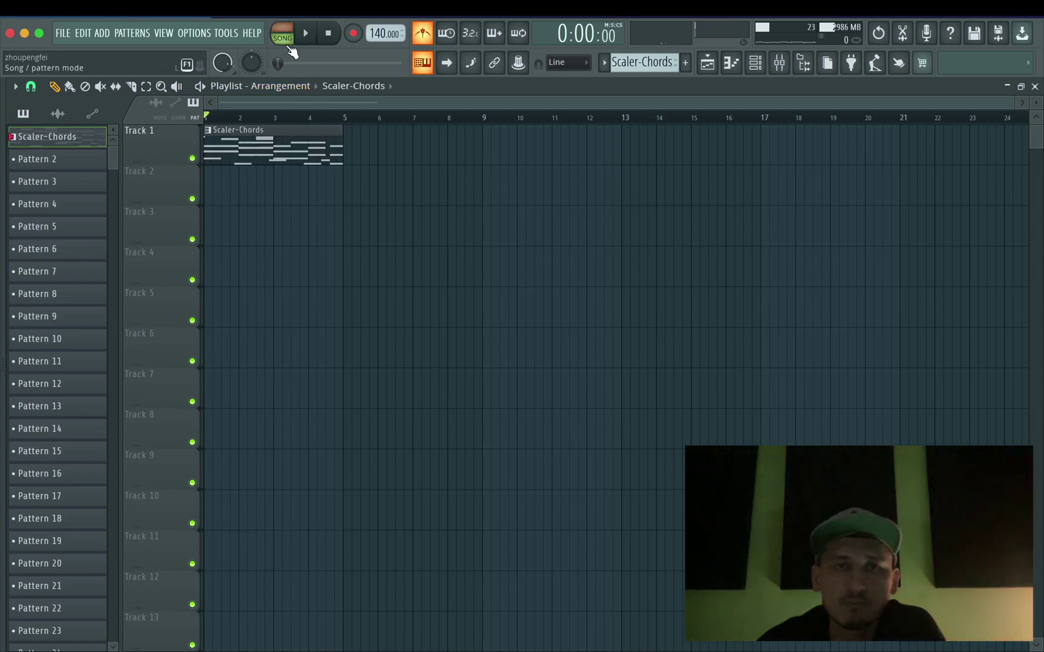
key("space")
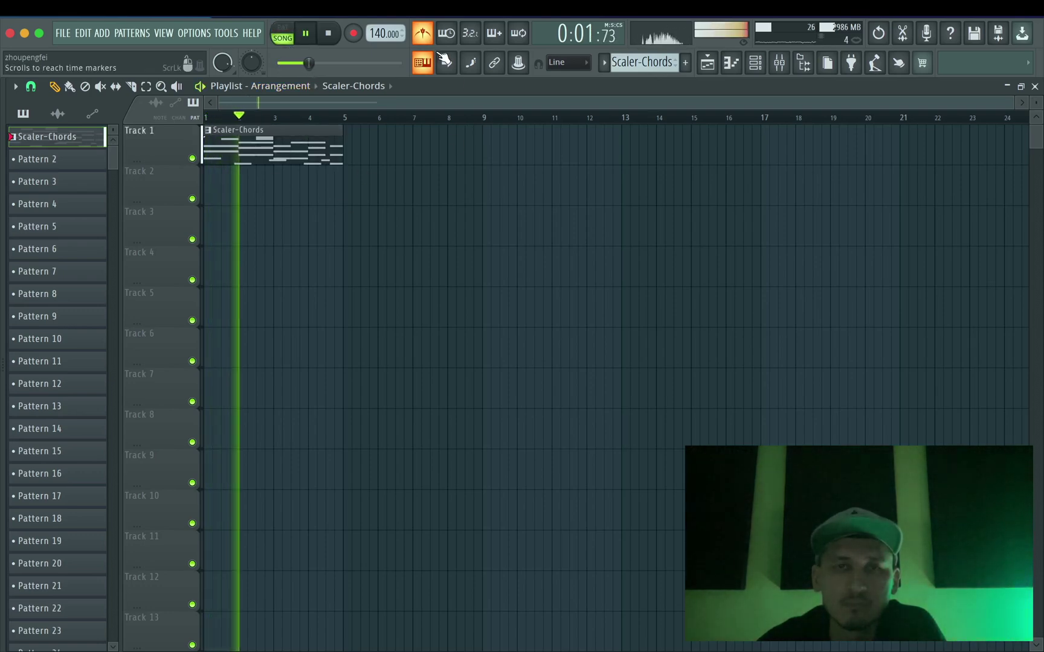
key("space")
key("space")
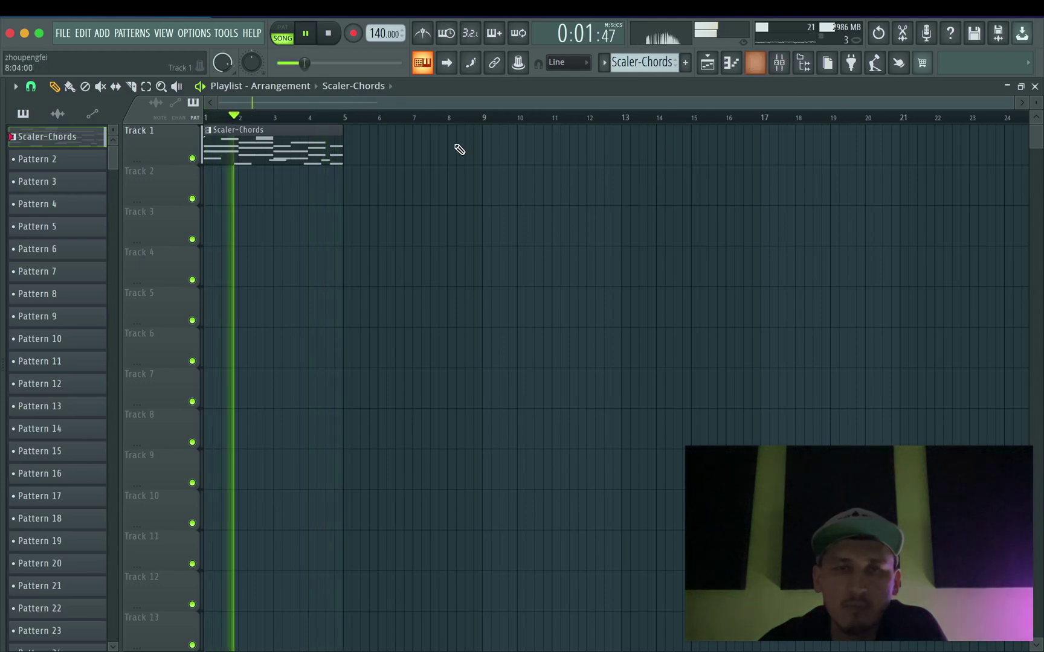
- Render the Scaler-Chords pattern as an audio clip and remove the pattern clip from Track 1
left_click(604, 64)
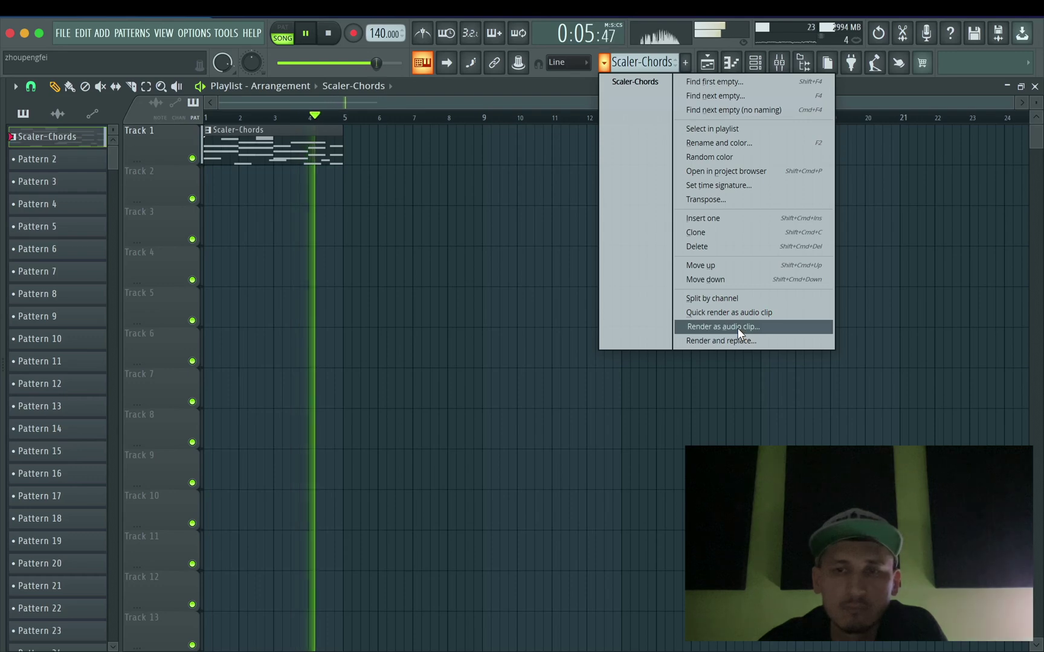
left_click(736, 327)
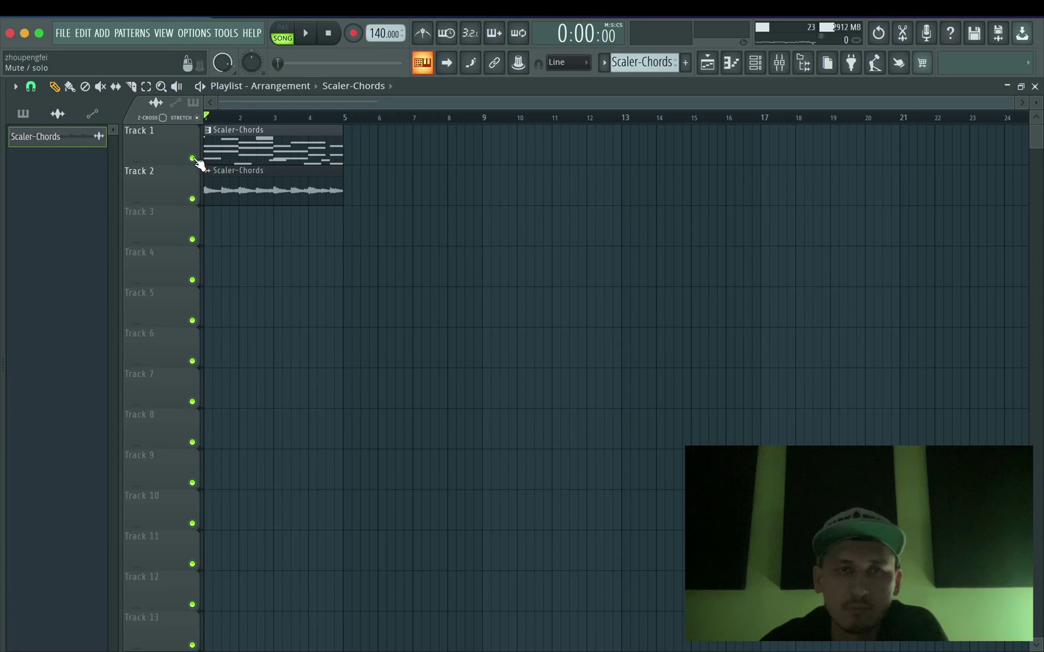
right_click(232, 154)
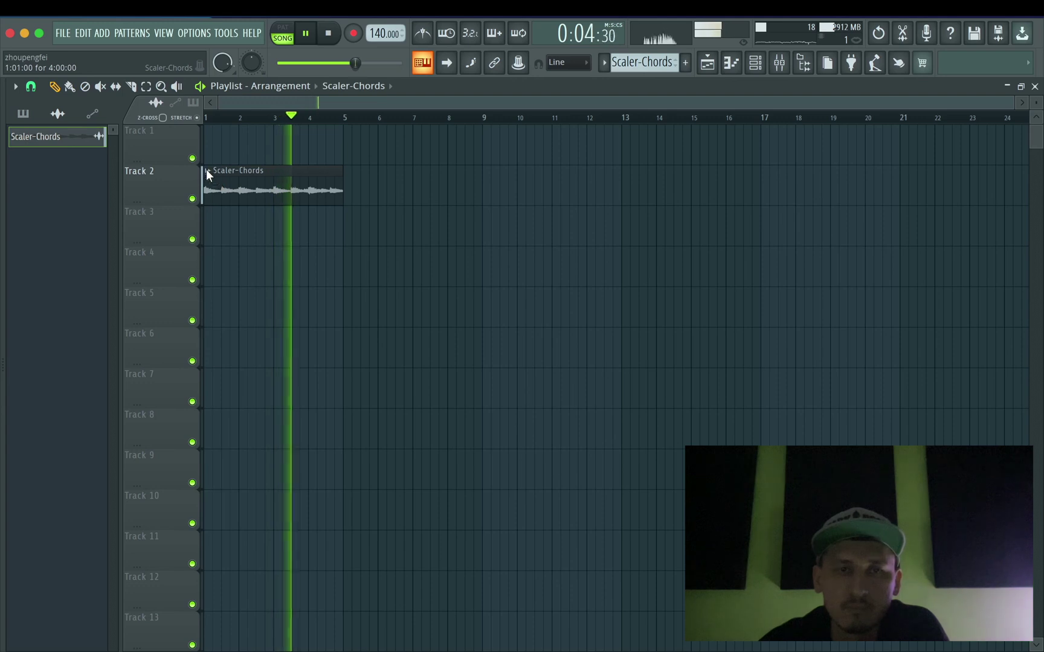
- Recolor the Scaler-Chords audio clip on Track 2 dark blue
left_click(208, 174)
left_click(263, 257)
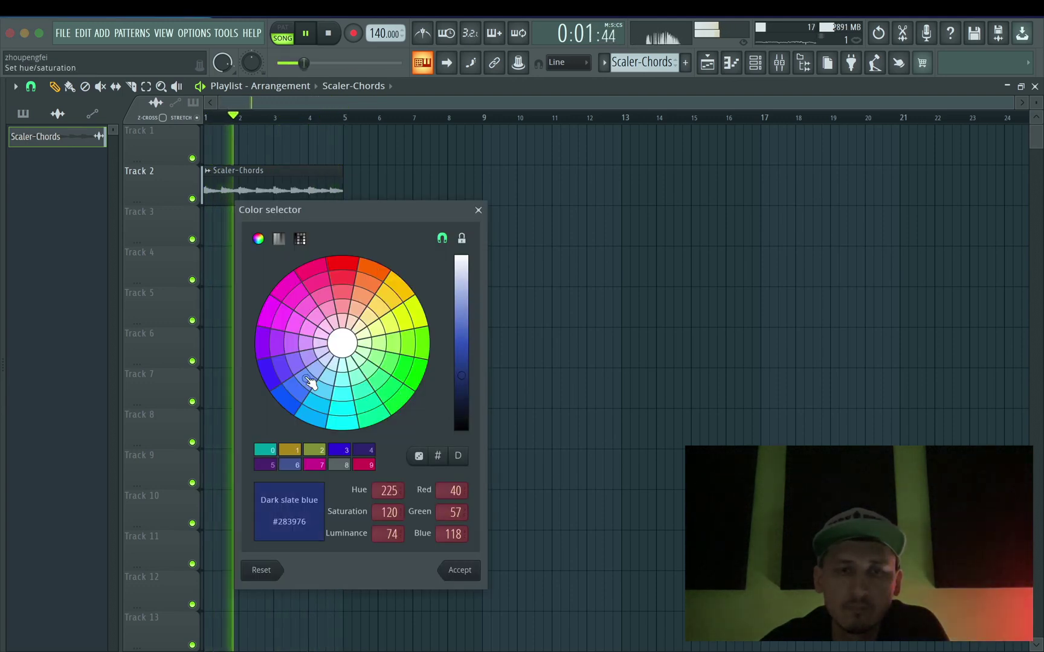
key("Return")
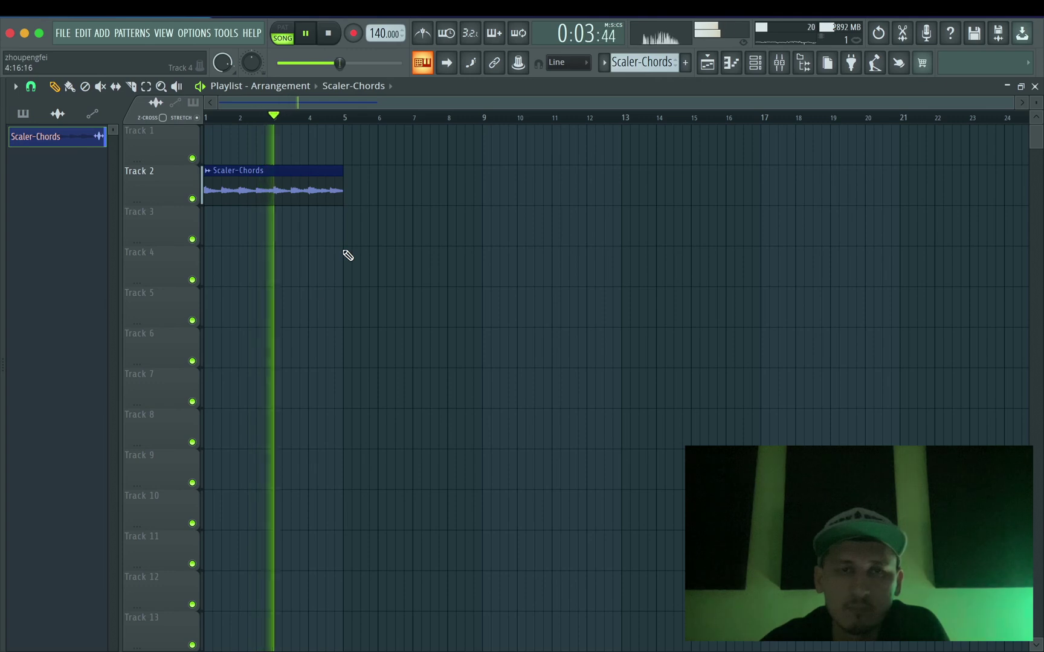
- Change the color of the Scaler-Chords audio clip on Track 2 to bright green
left_click(207, 172)
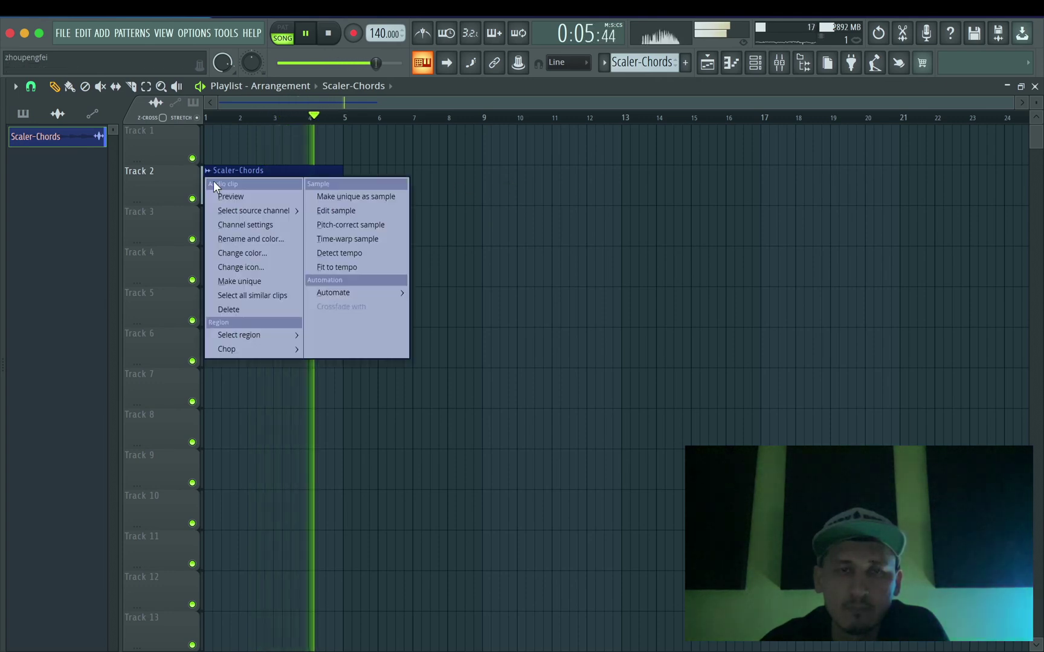
left_click(263, 253)
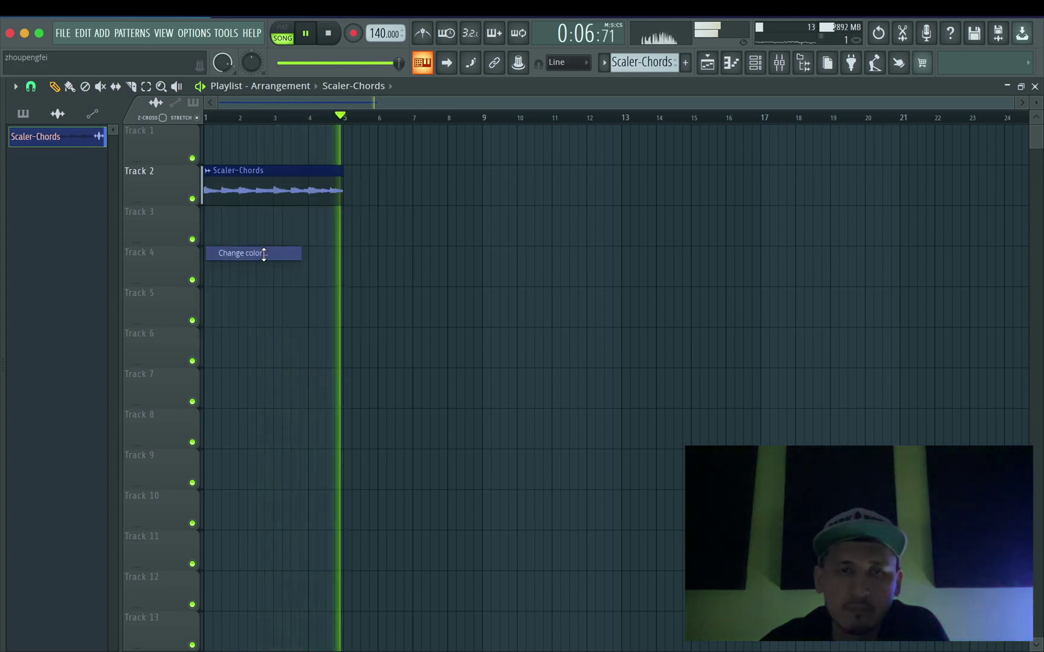
left_click(397, 401)
key("Return")
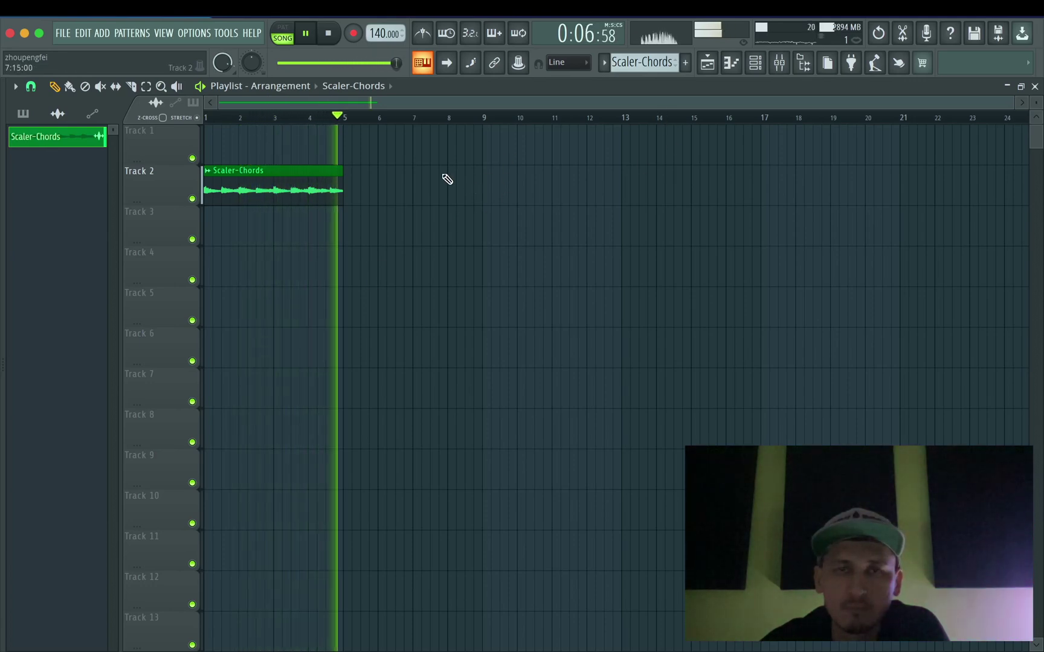
- Stretch the Track 2 audio clip to eight bars and set its time-stretching mode to Stretch
key("space")
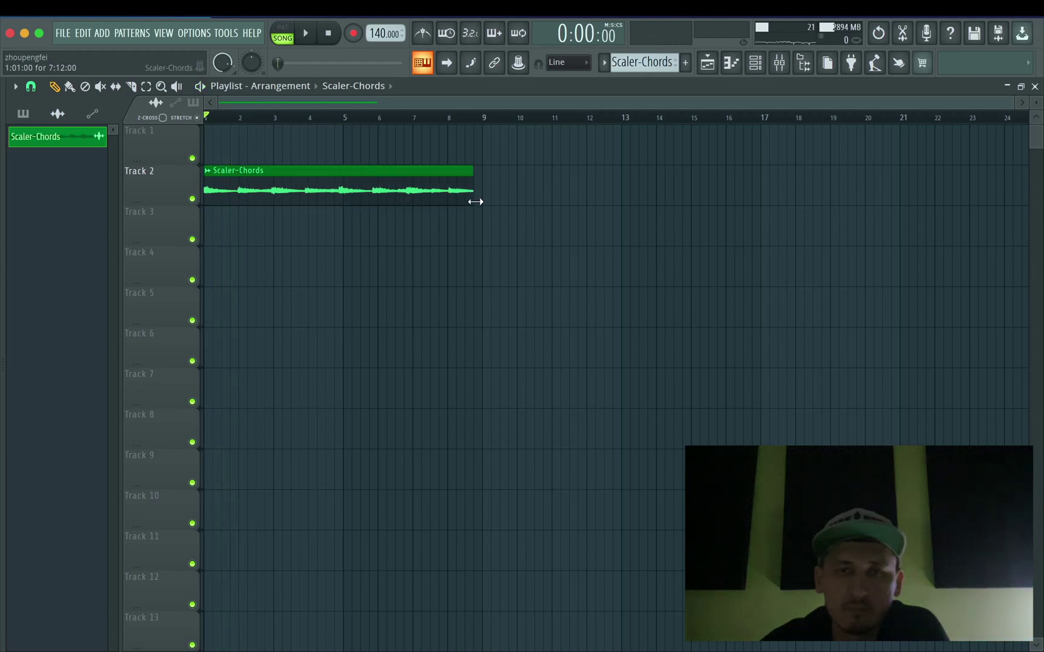
key("space")
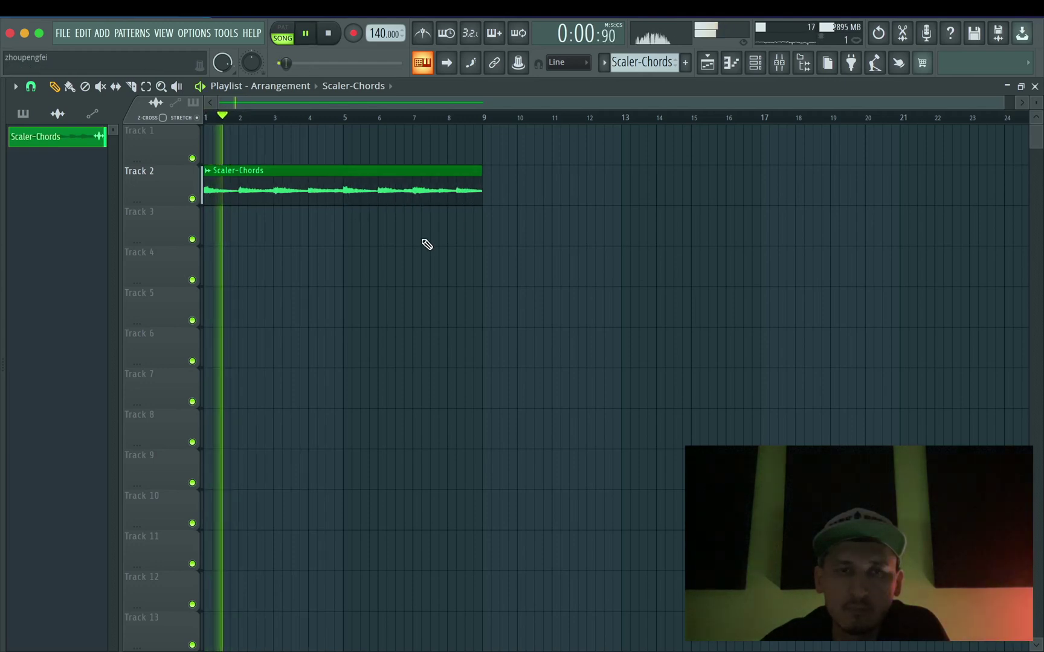
double_click(402, 185)
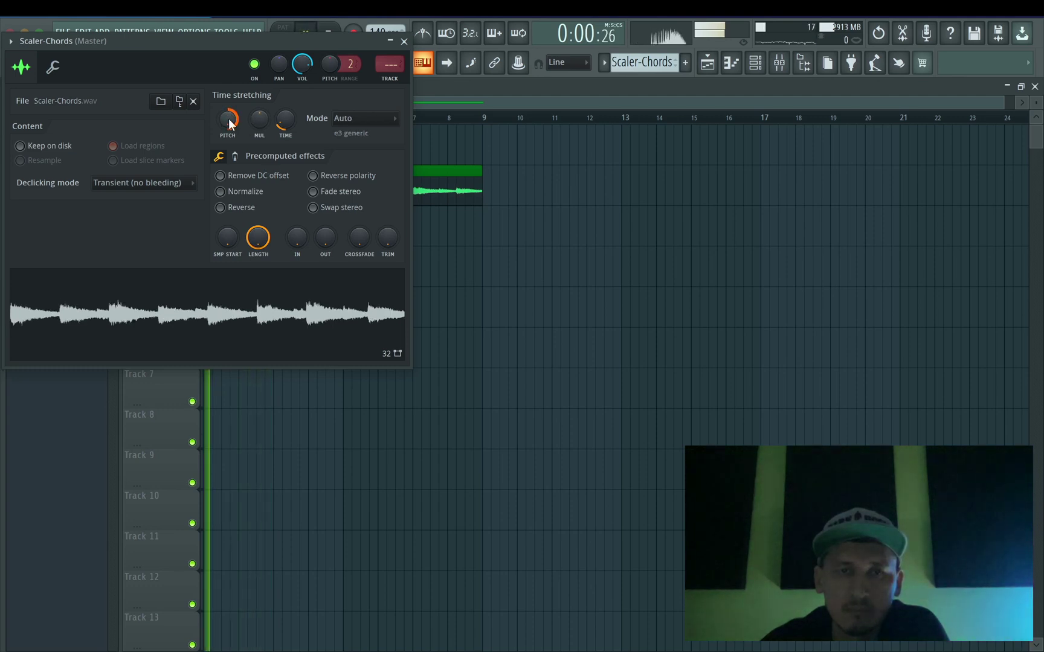
left_click(342, 117)
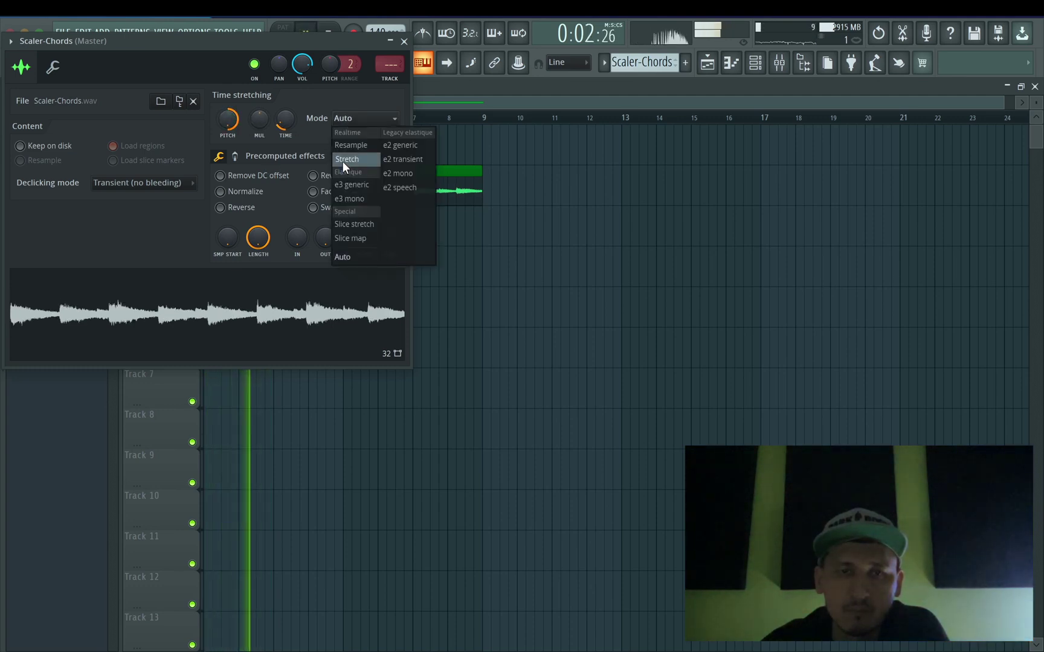
left_click(343, 160)
- Try time-stretch pitch shifts of +1200 and +300 cents on the Scaler-Chords clip during playback, then reset the pitch
left_click_drag(302, 38, 643, 116)
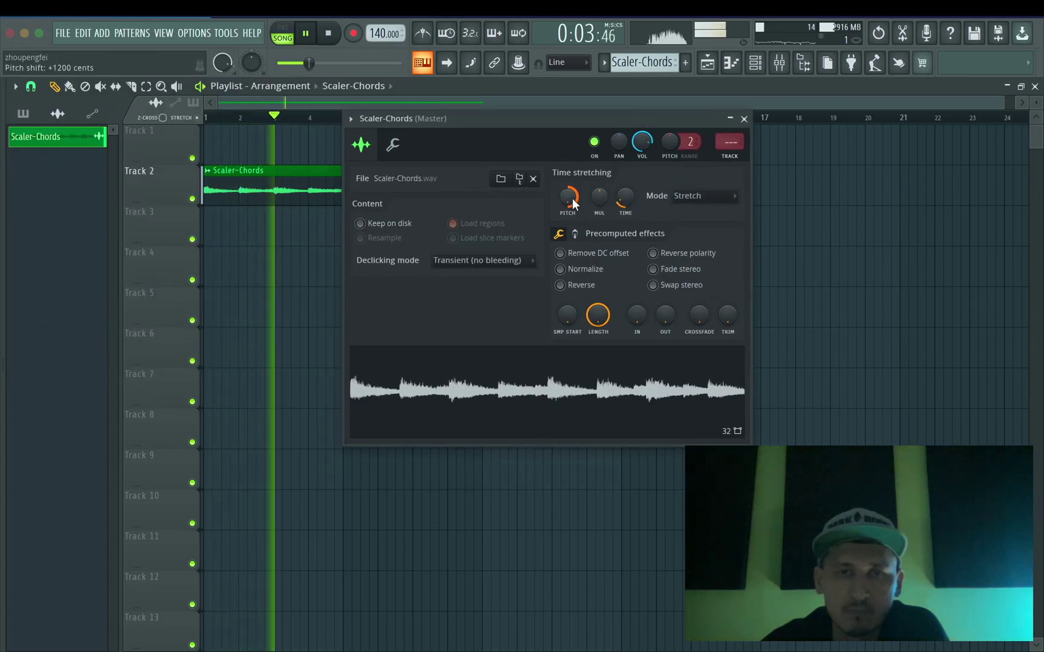
mouse_move(568, 197)
left_mouse_down()
mouse_move(568, 185)
mouse_move(572, 198)
left_mouse_up()
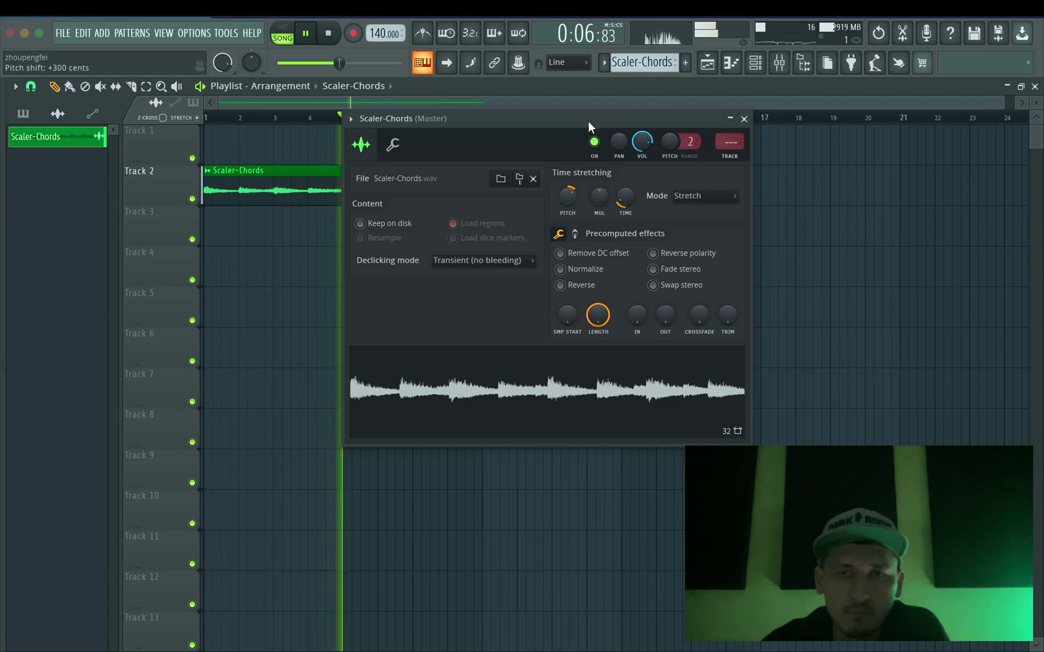
left_click_drag(588, 121, 741, 135)
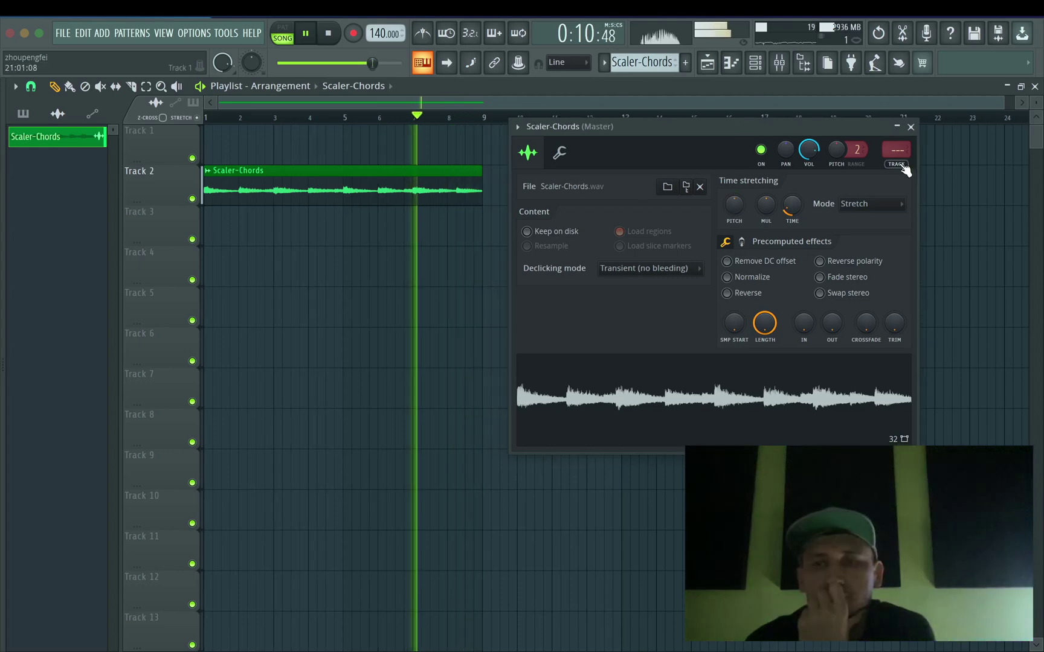
- Route the audio clip to mixer track 2 and add Initial AR1 Reverb with less pre-delay and an 88/12 dry/wet mix
left_click(900, 165)
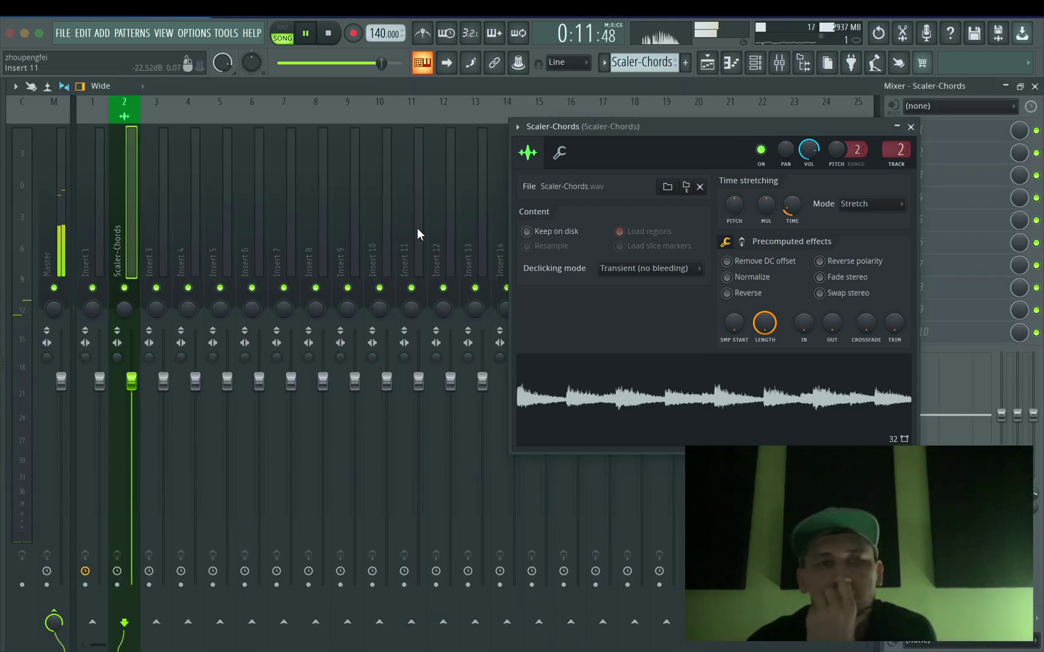
left_click(910, 127)
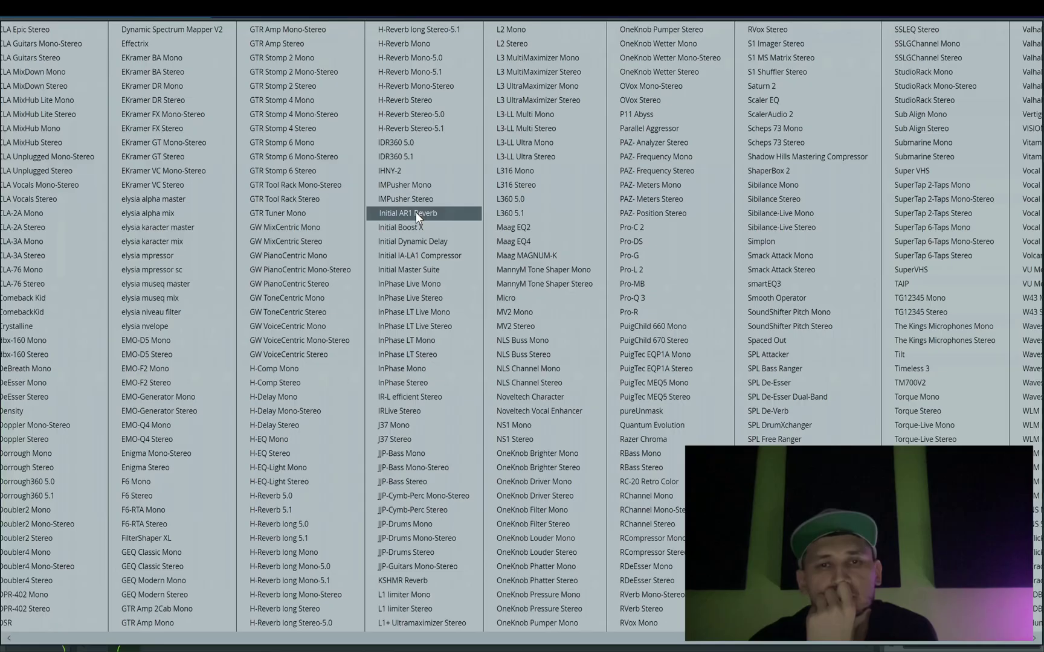
left_click(417, 211)
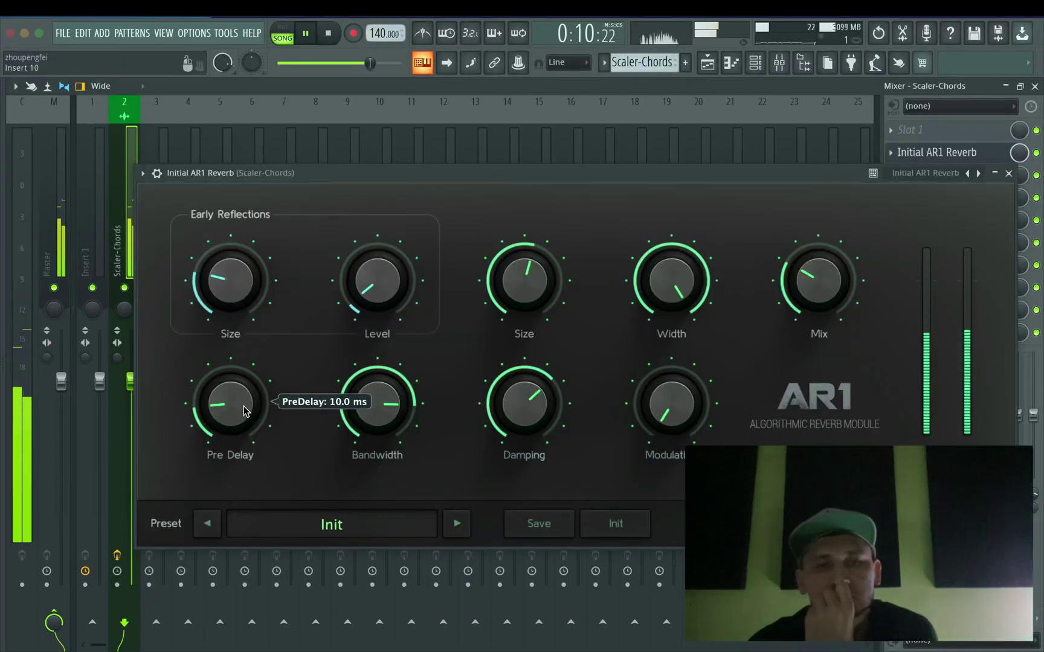
left_click_drag(244, 411, 239, 421)
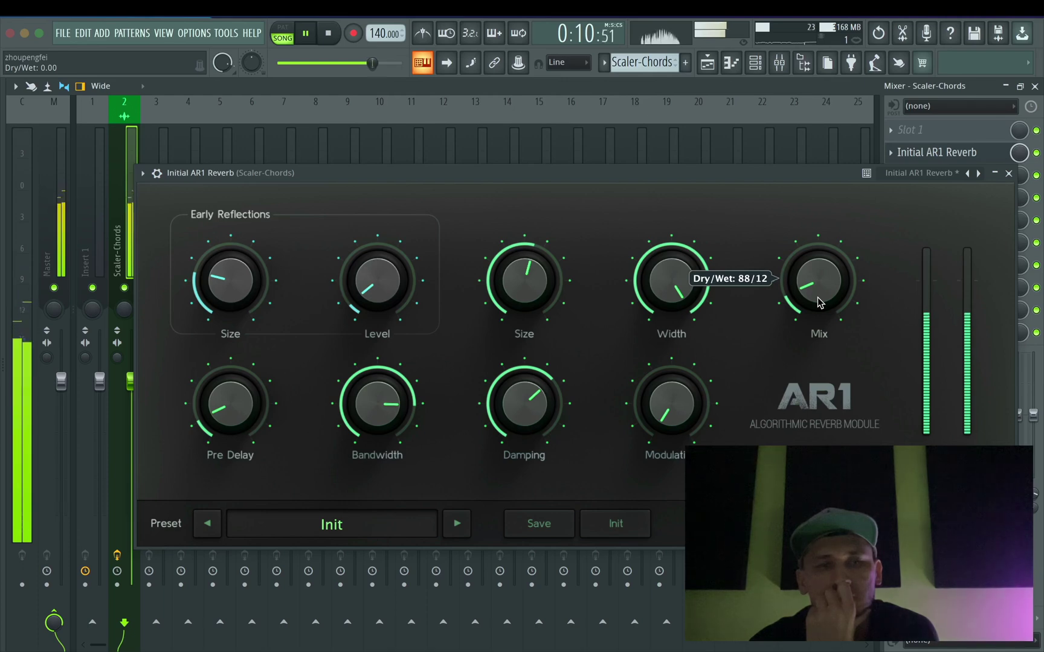
left_click(1008, 174)
- Add elysia nvelope and Fruity parametric EQ 2 to the Scaler-Chords mixer track, lowering nvelope's attack frequency and setting its attack to 7.7 dB
left_click(888, 202)
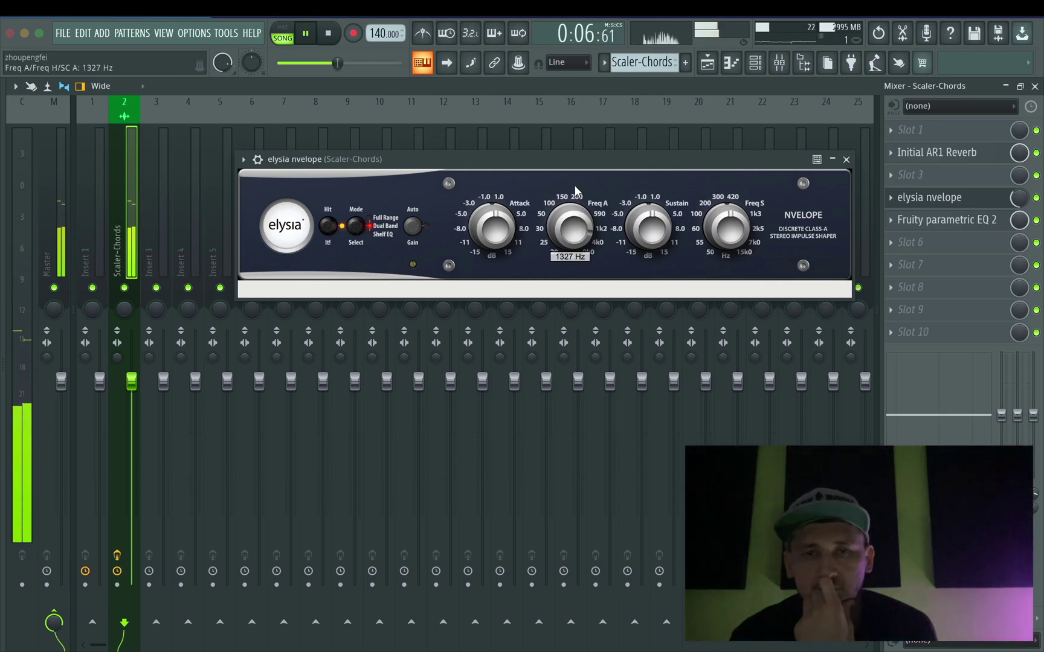
left_click_drag(571, 225, 587, 268)
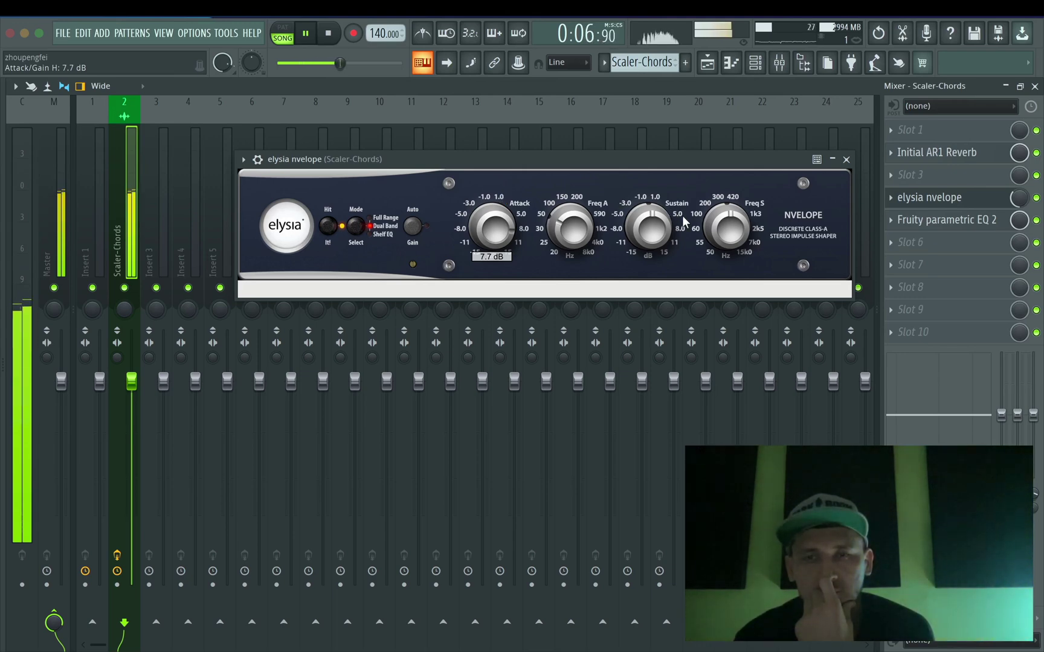
left_click(847, 159)
key("space")
- Place a copy of the Scaler-Chords audio clip on Track 3, make it unique and compress it to four bars
key("F5")
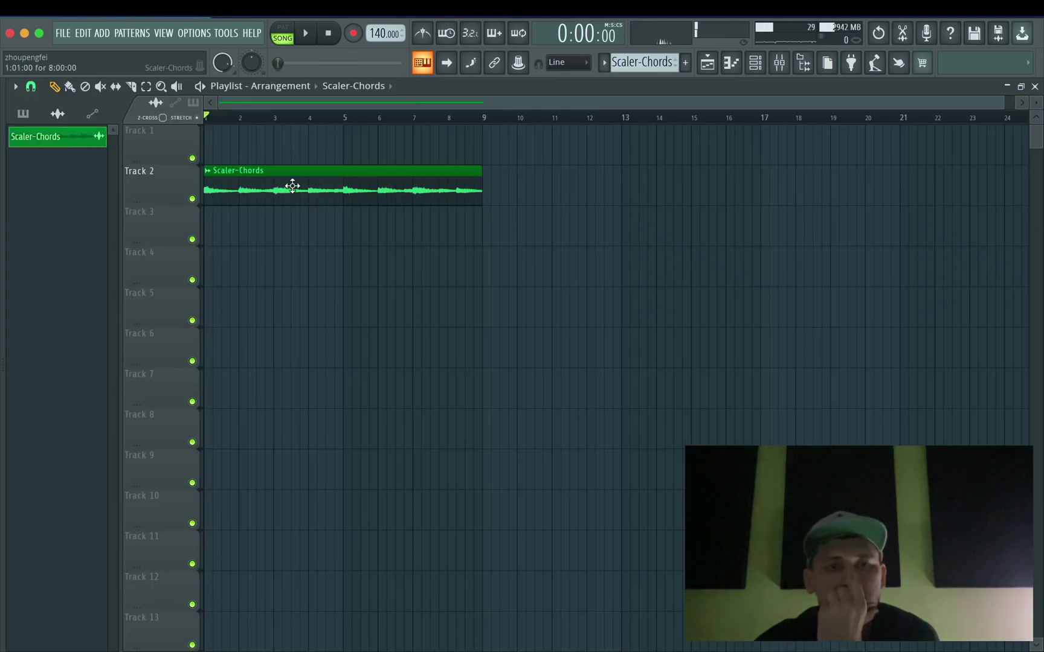
left_click(206, 217)
right_click(207, 221)
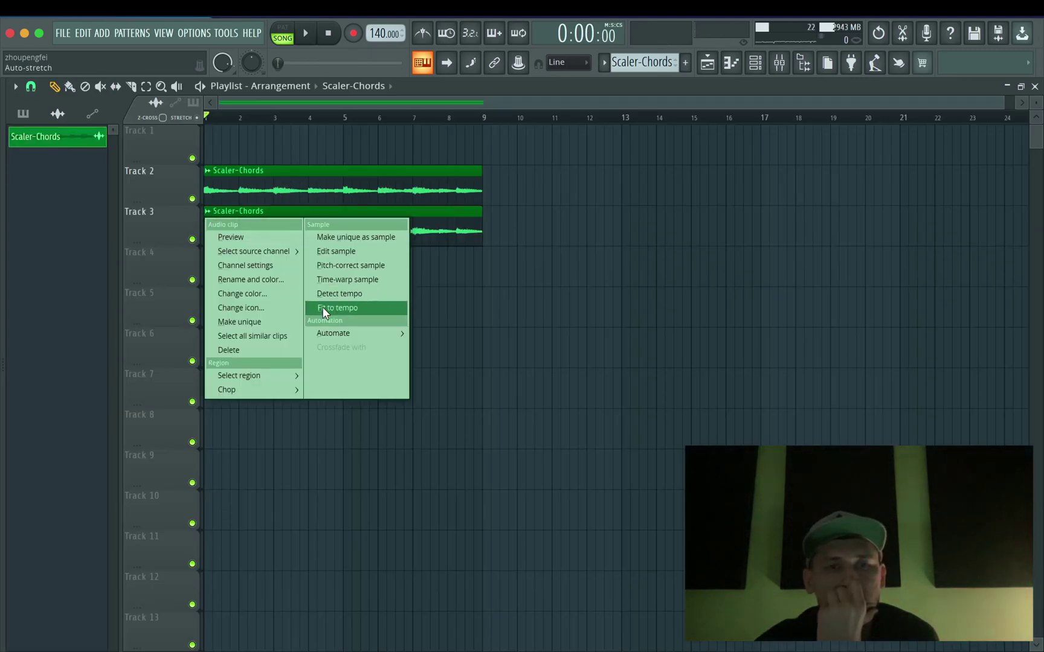
left_click(247, 322)
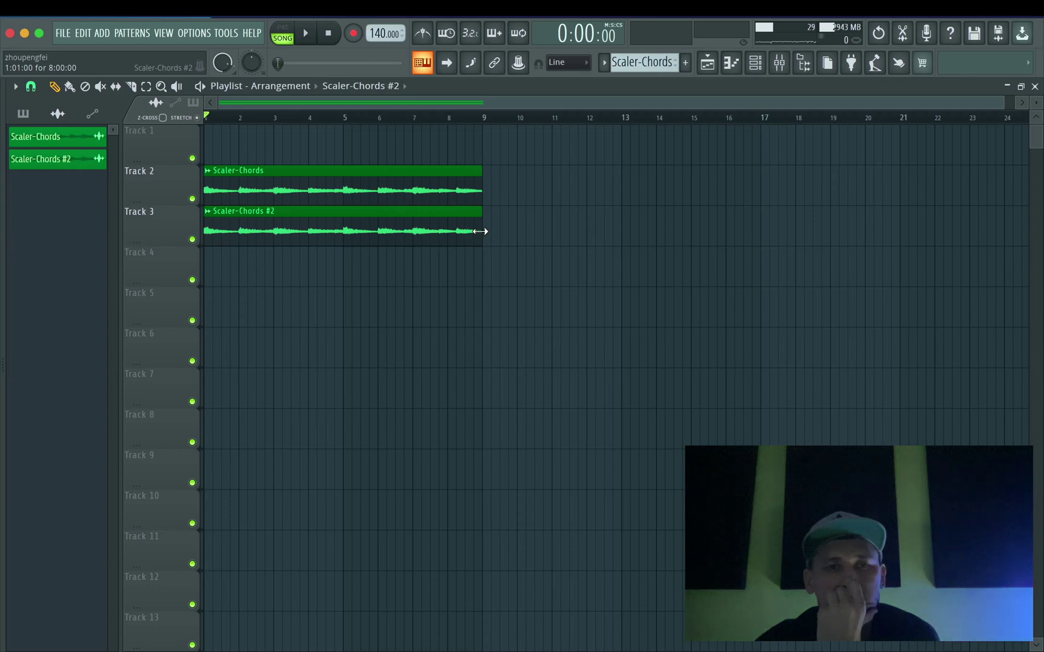
left_click_drag(480, 231, 342, 250)
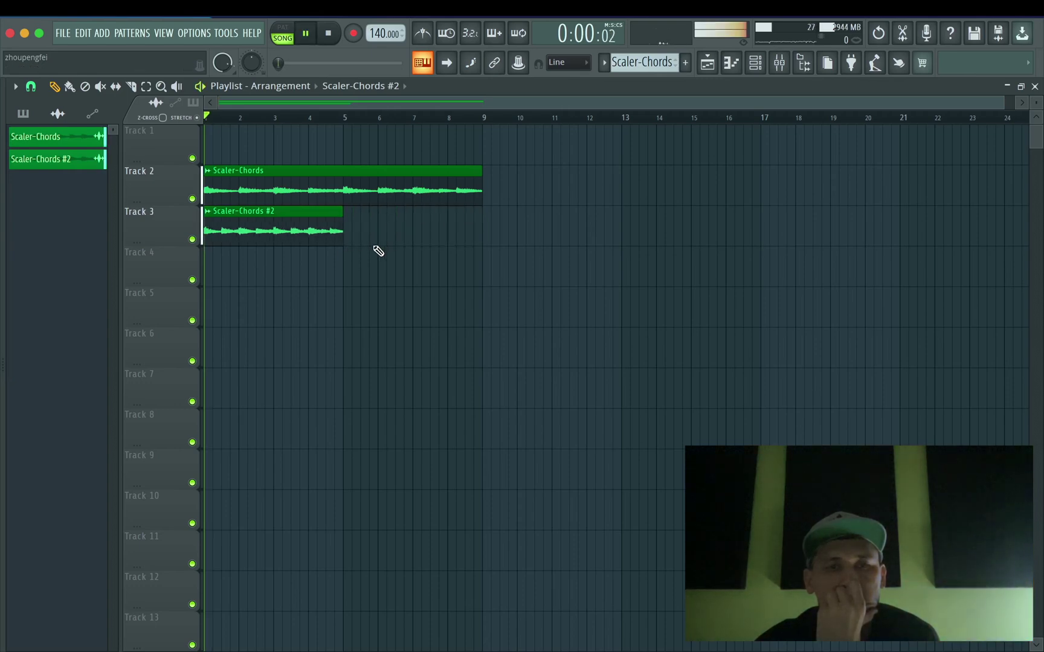
key("space")
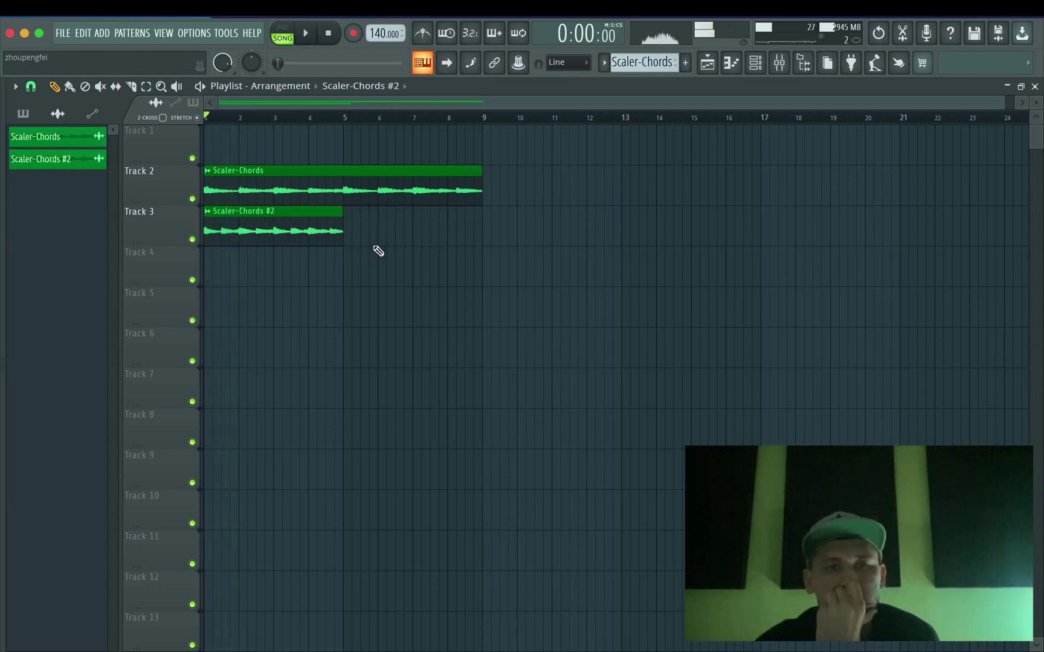
- Pitch-shift the Scaler-Chords #2 clip down by 1200 cents and repeat it on Track 3 from bar 5
double_click(287, 231)
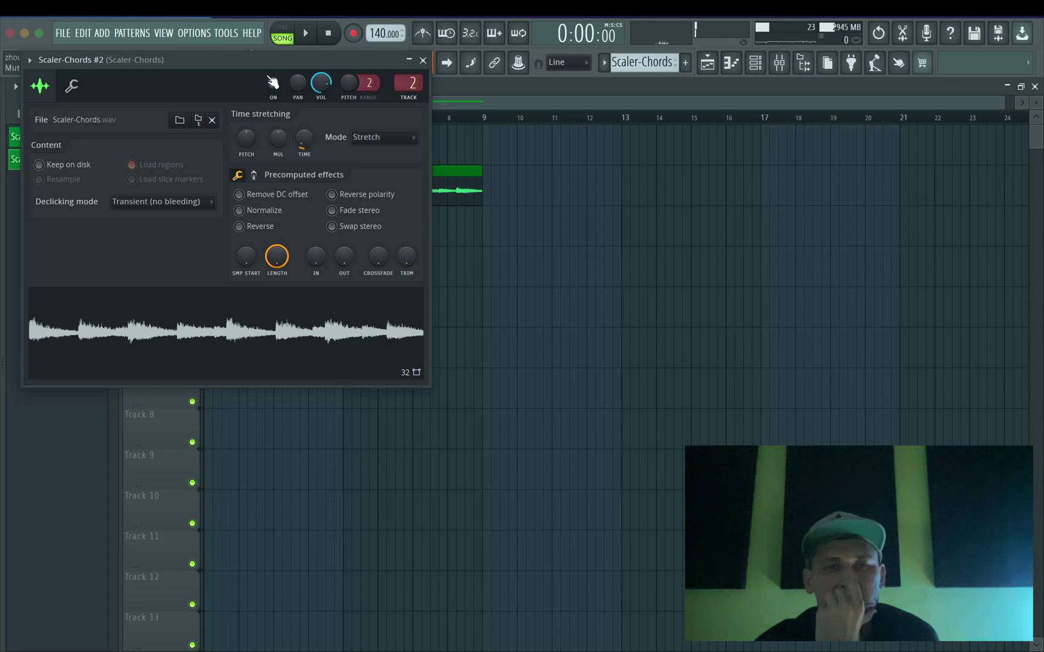
left_click_drag(275, 65, 796, 174)
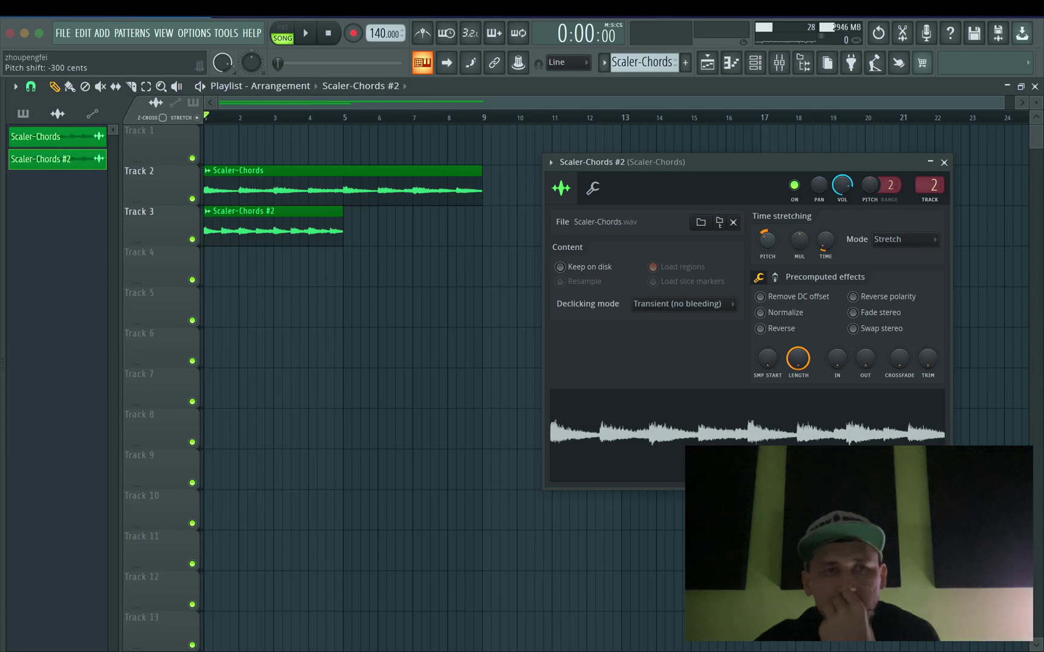
key("space")
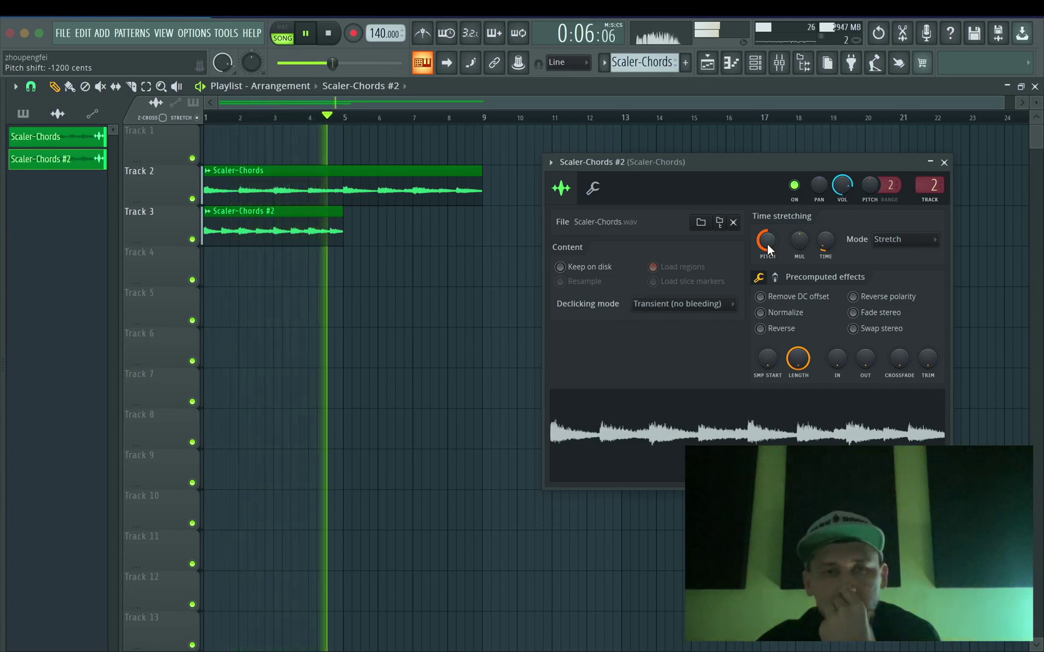
key("space")
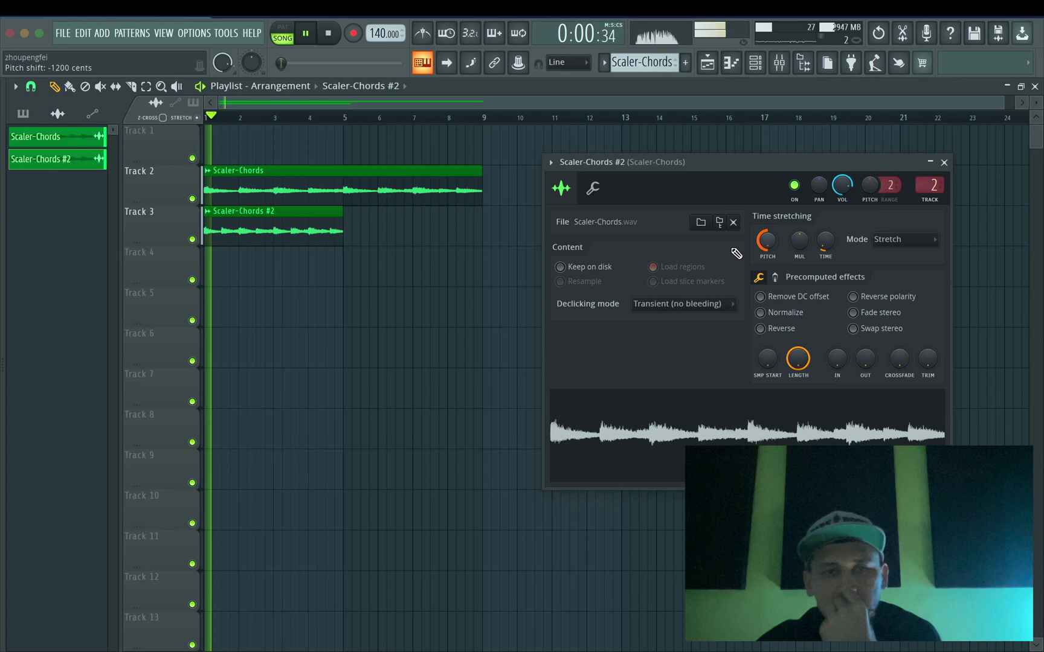
left_click(354, 226)
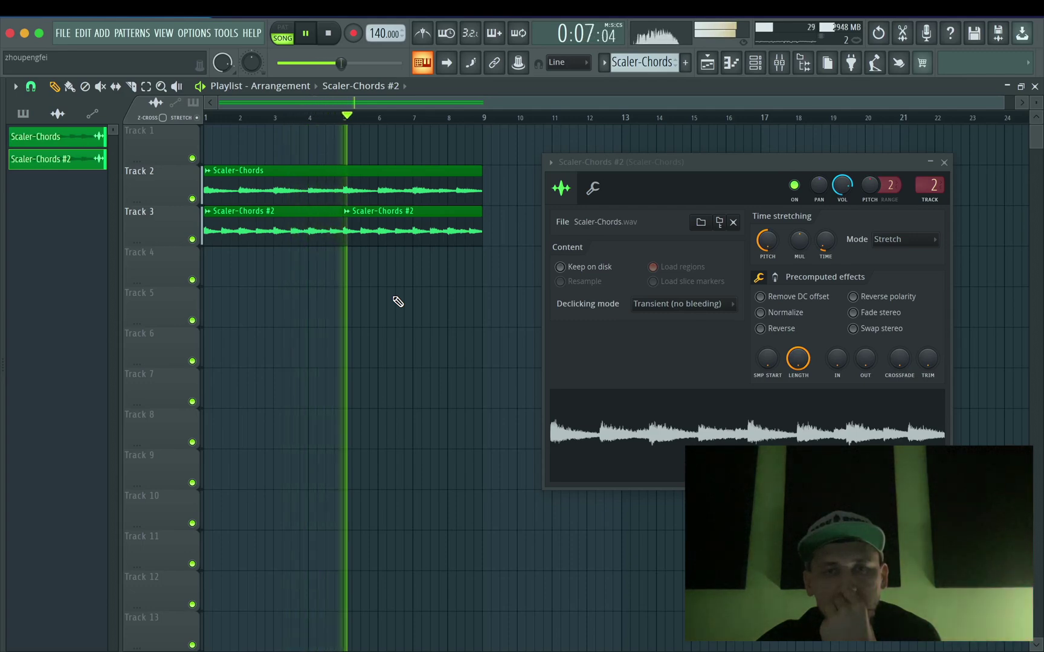
- Route the Scaler-Chords #2 clip to mixer track 3 and lower that track's volume fader
left_click(944, 162)
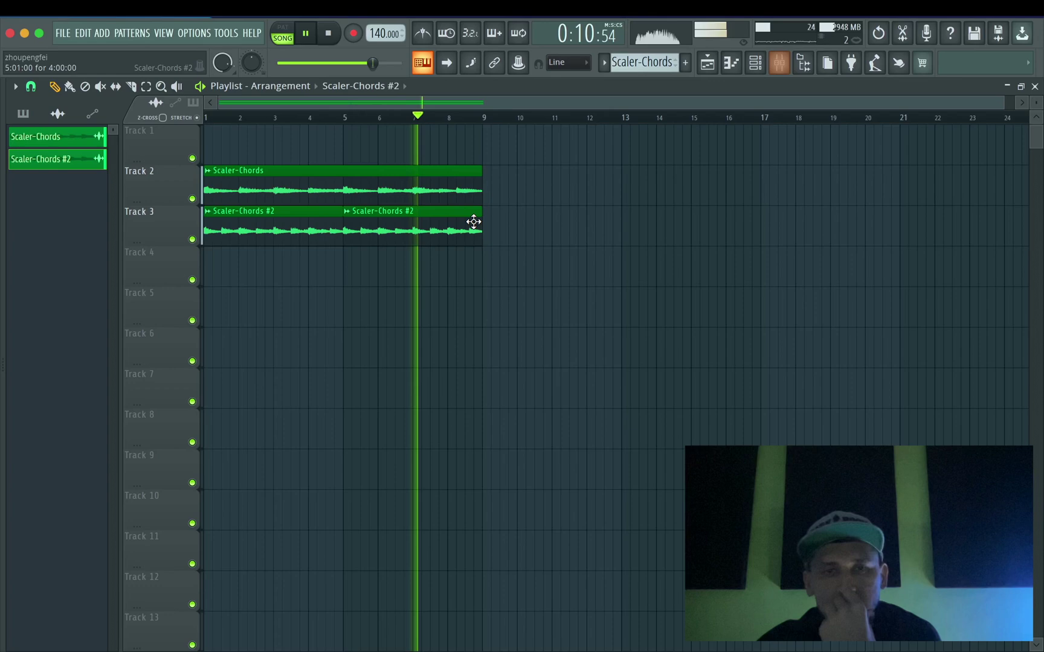
double_click(459, 193)
left_click(906, 125)
double_click(433, 236)
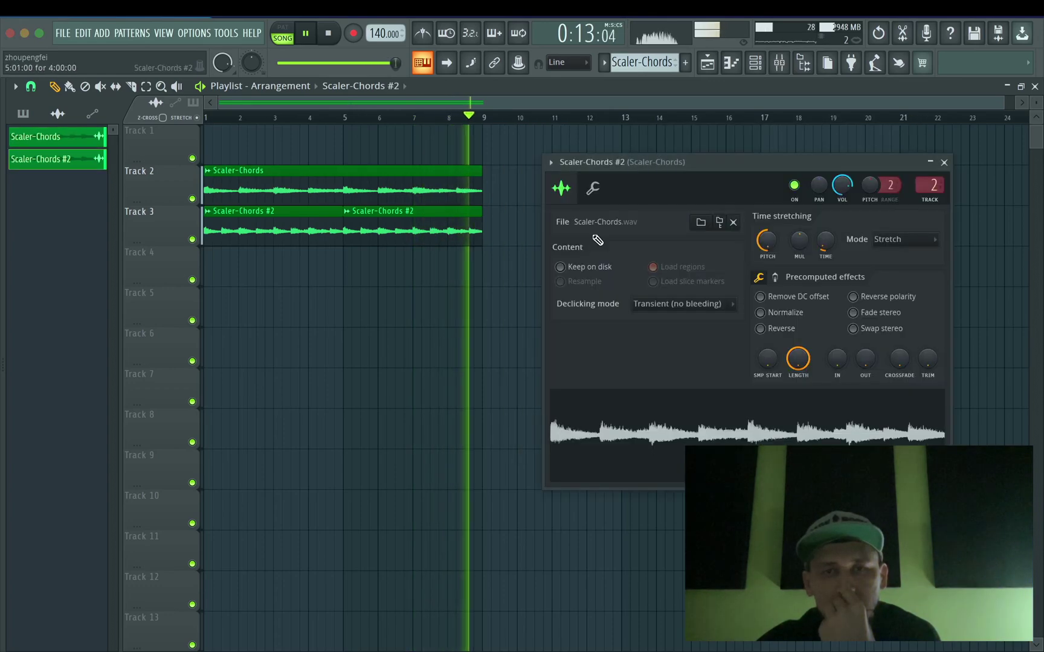
right_click(929, 185)
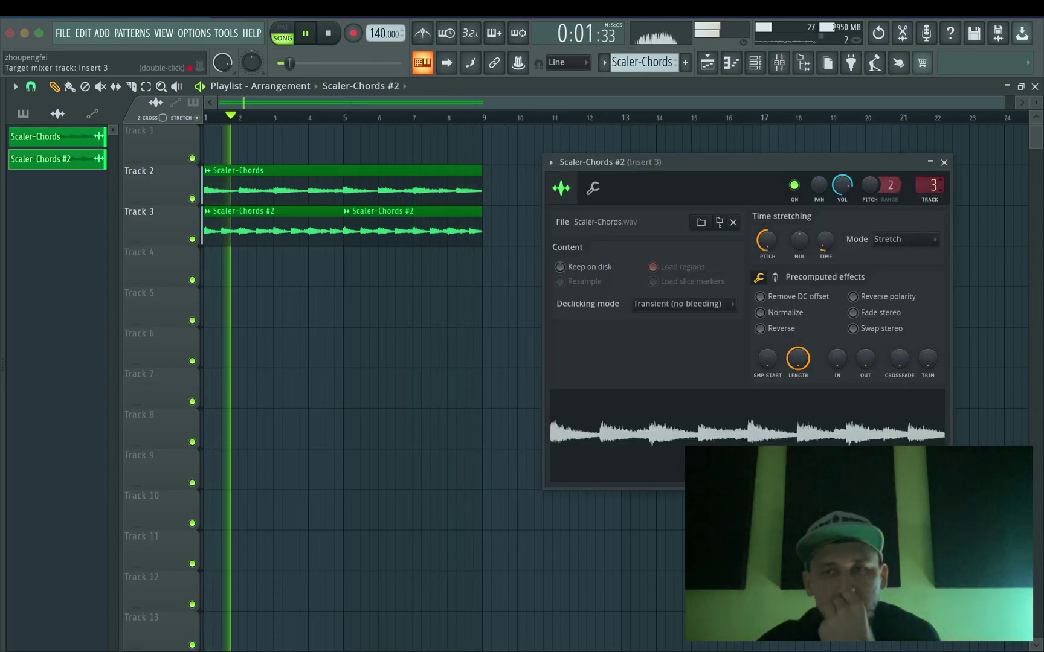
left_click(921, 138)
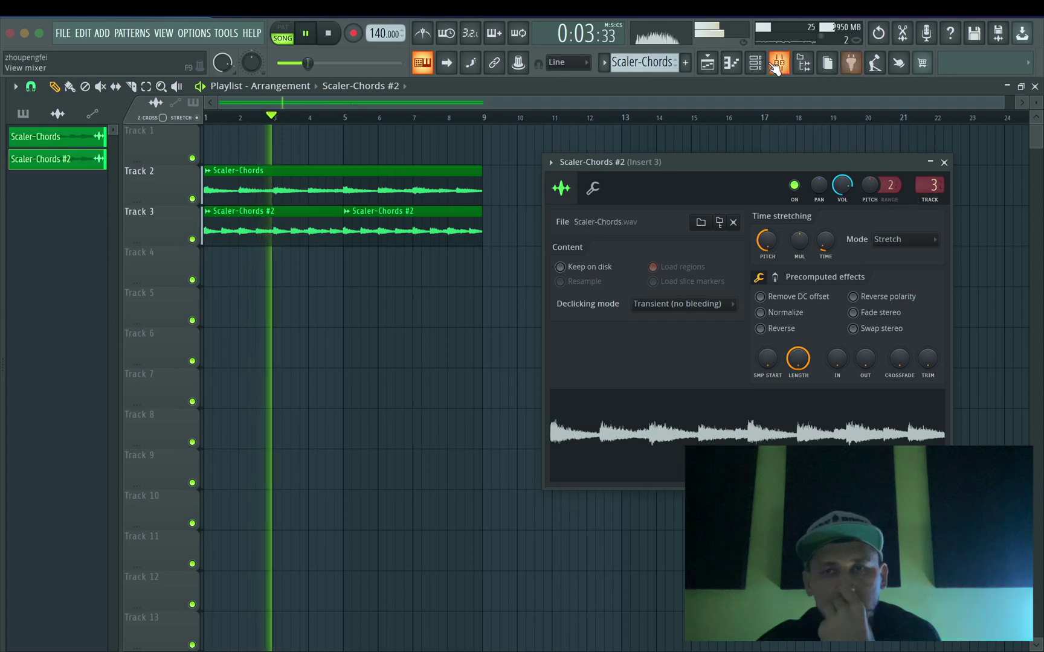
key("F9")
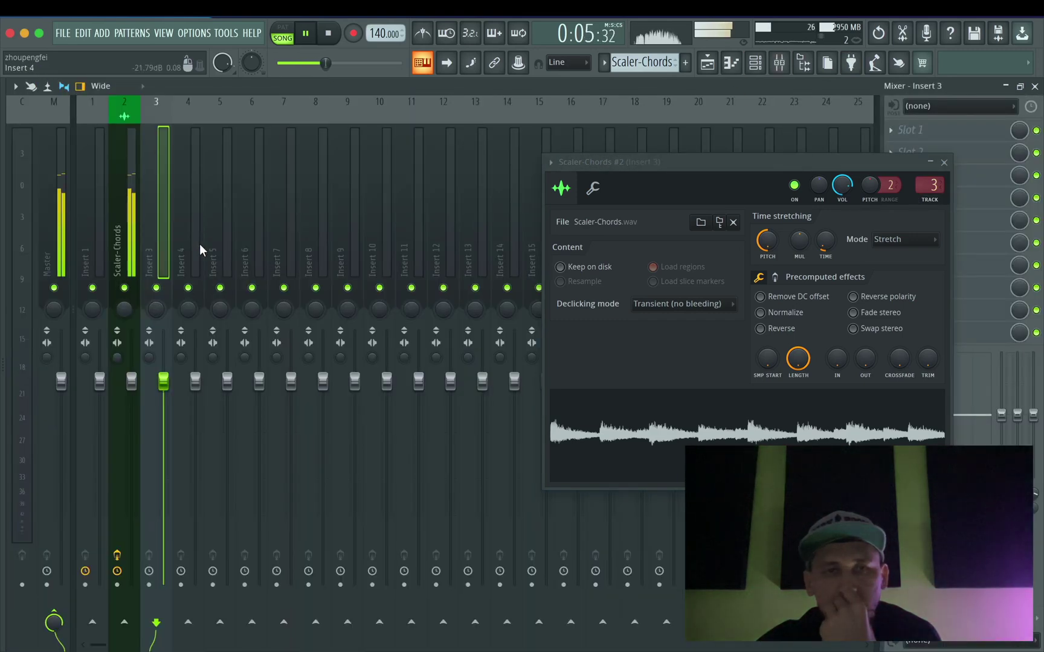
left_click(943, 163)
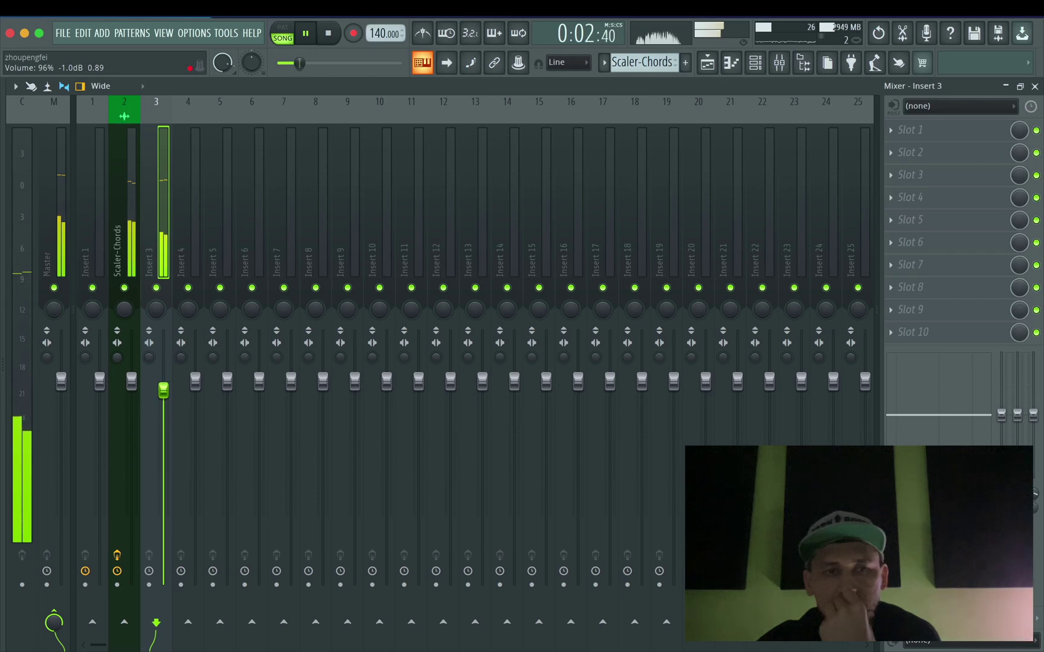
left_click_drag(163, 391, 163, 397)
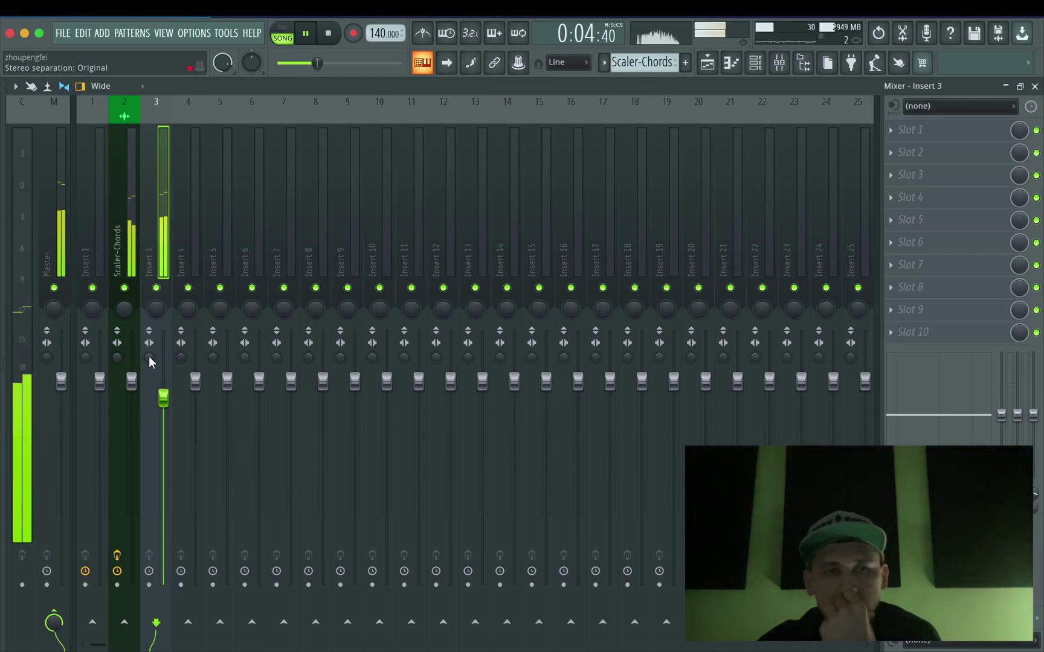
- Add Fruity parametric EQ 2 to slot 3 of Insert 3, load the 20Hz + 18kHz cut preset and raise its low-cut frequency
left_click(892, 176)
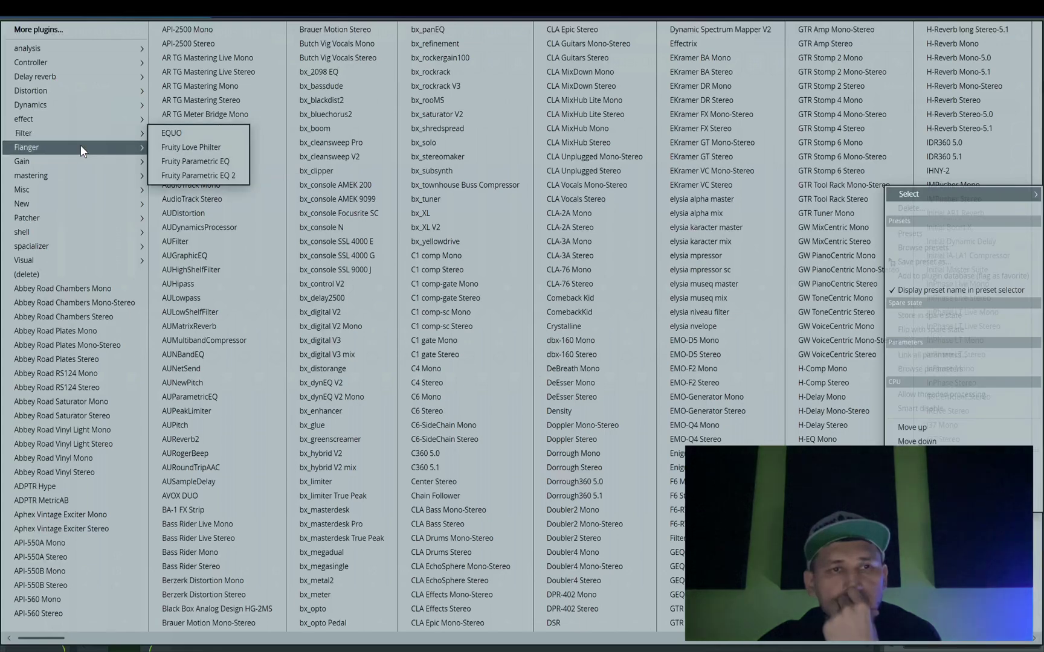
mouse_move(117, 133)
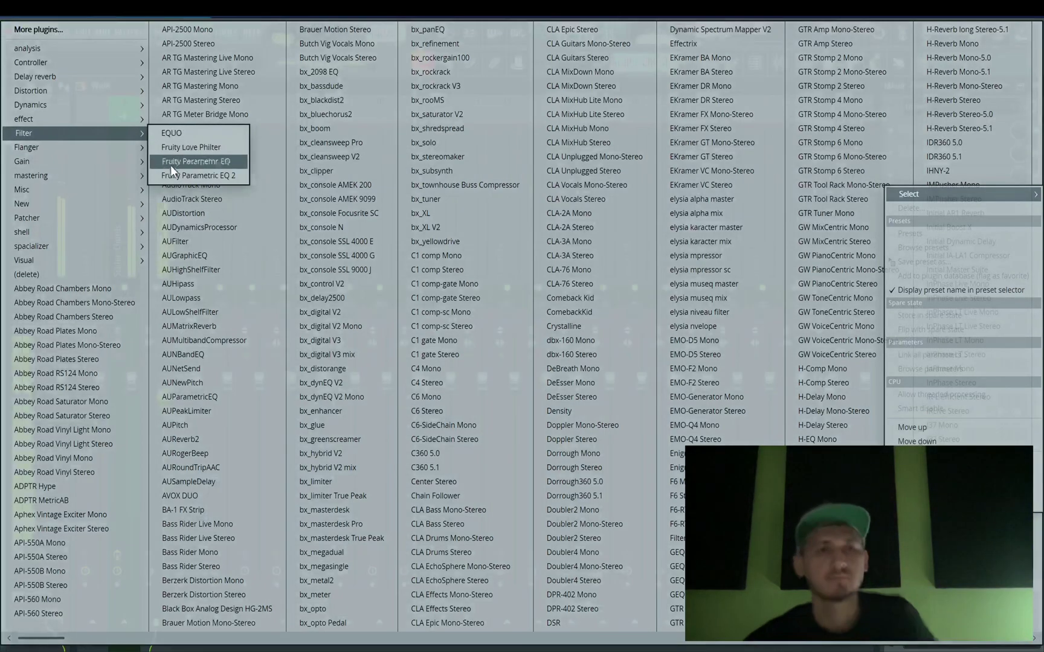
left_click(172, 173)
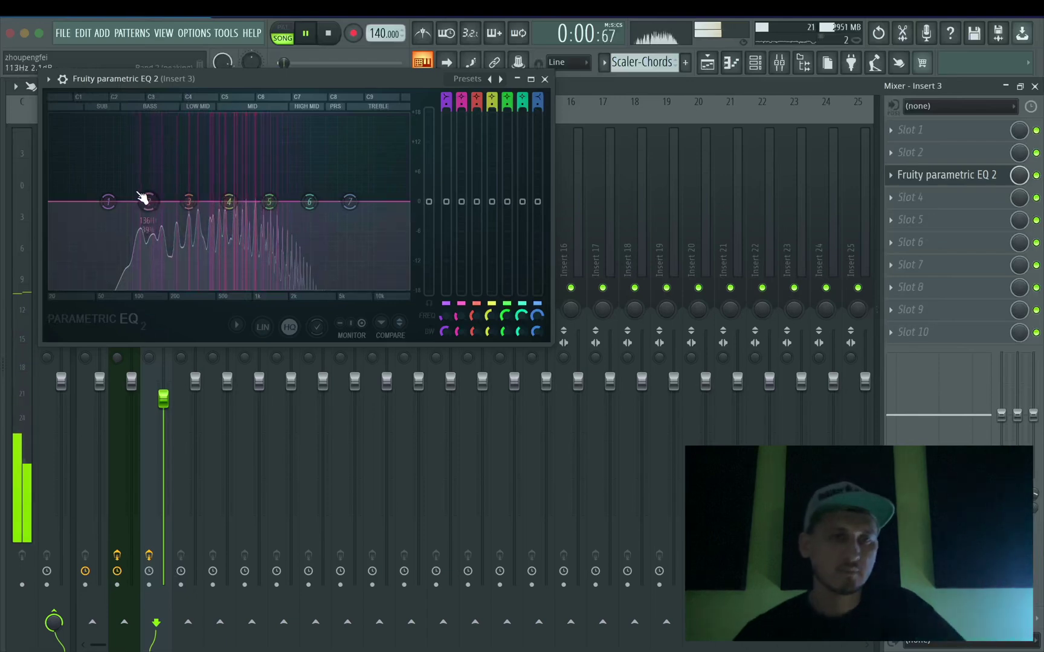
left_click(480, 81)
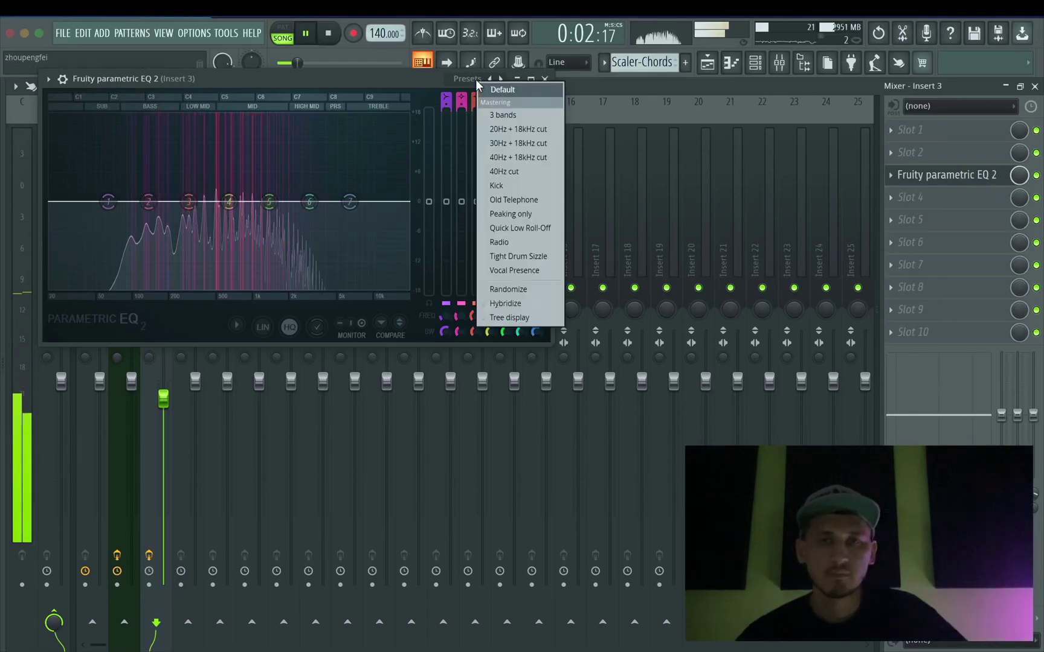
left_click(506, 129)
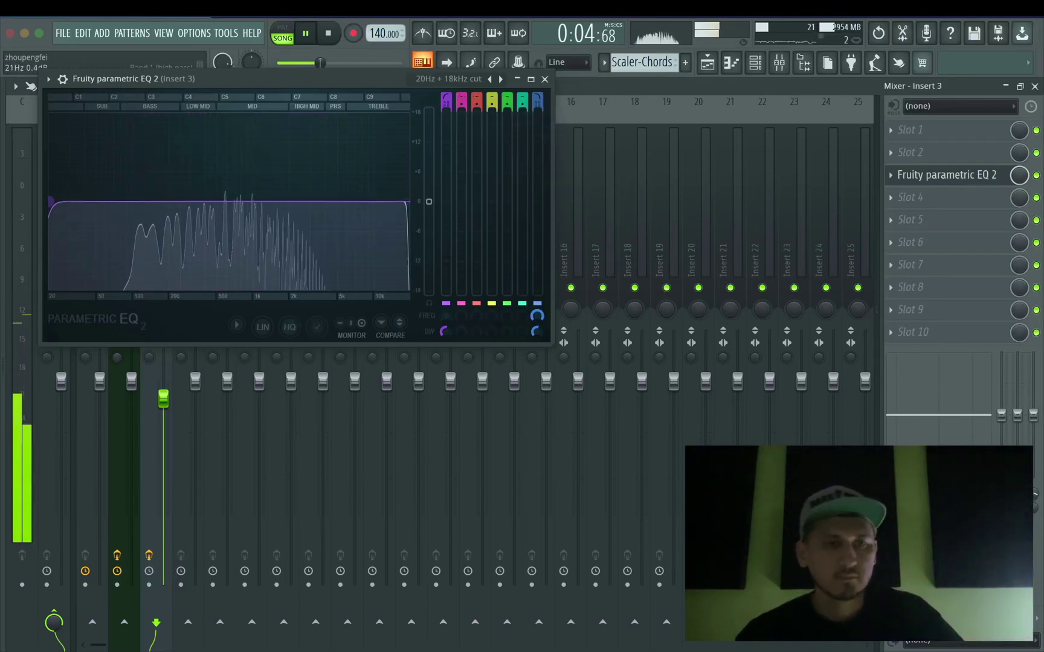
left_click_drag(51, 199, 101, 201)
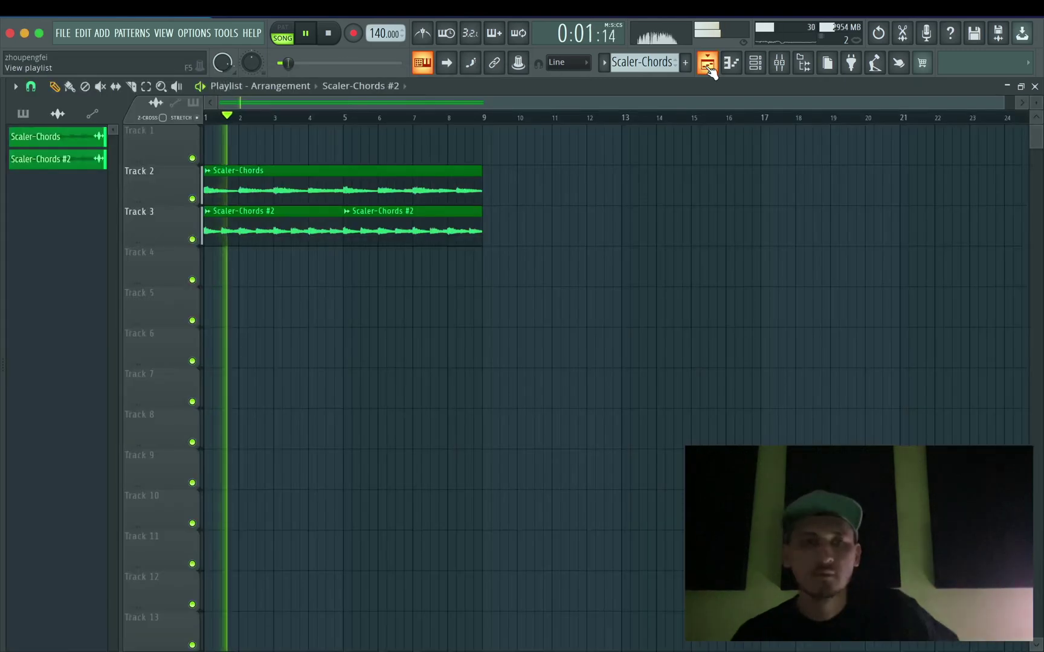
- Add IHNY-2 with the synth lead 1 preset, followed by ValhallaVintageVerb, to Insert 3
key("F9")
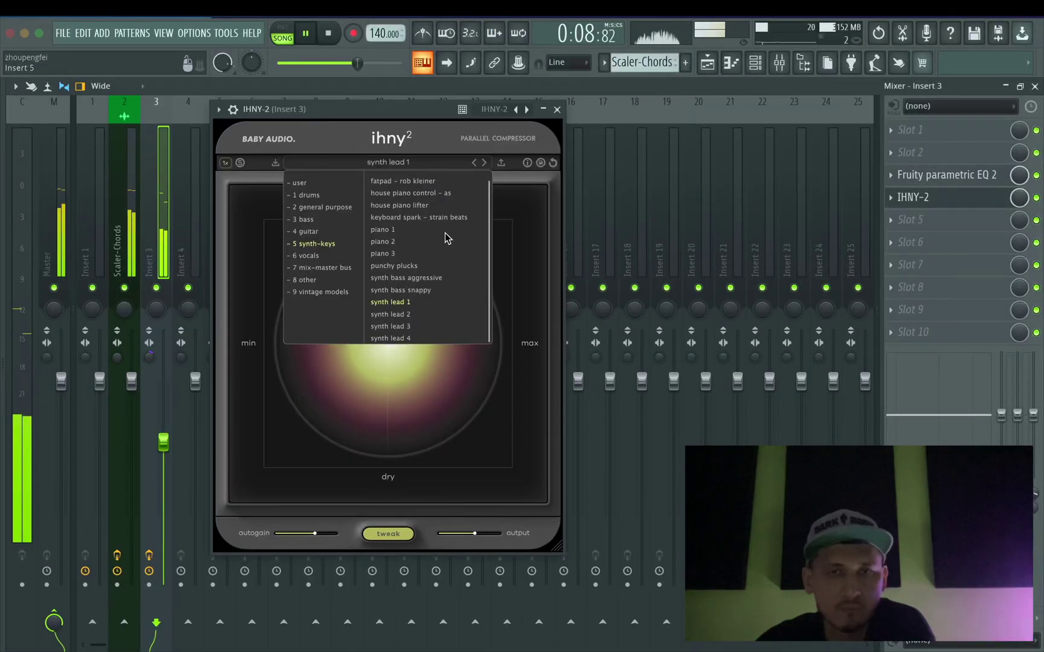
left_click(557, 109)
left_click(918, 197)
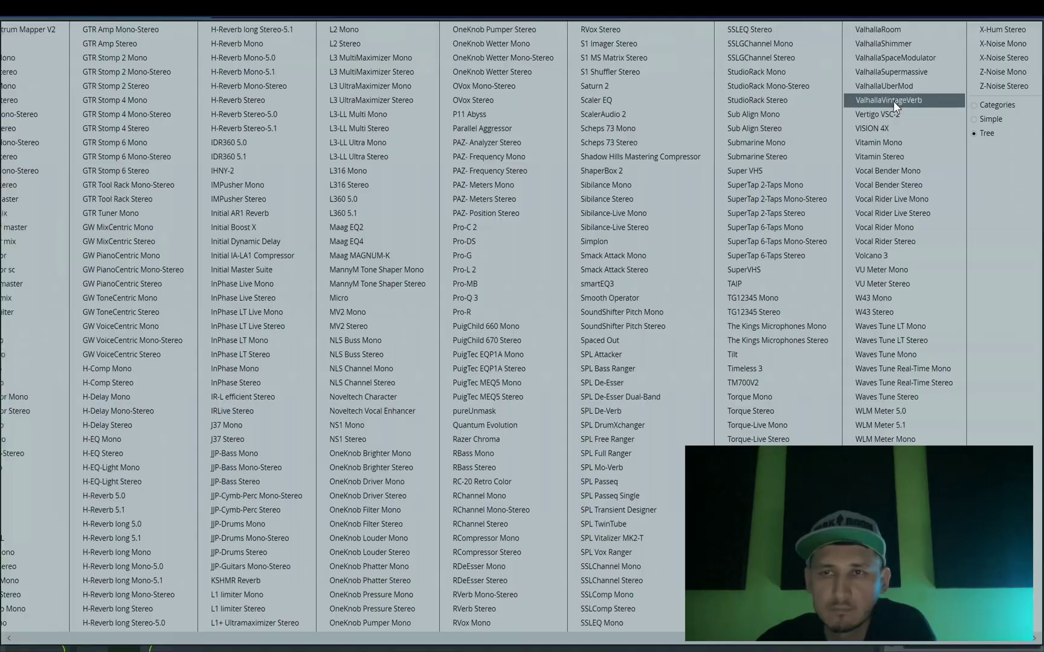
left_click(914, 101)
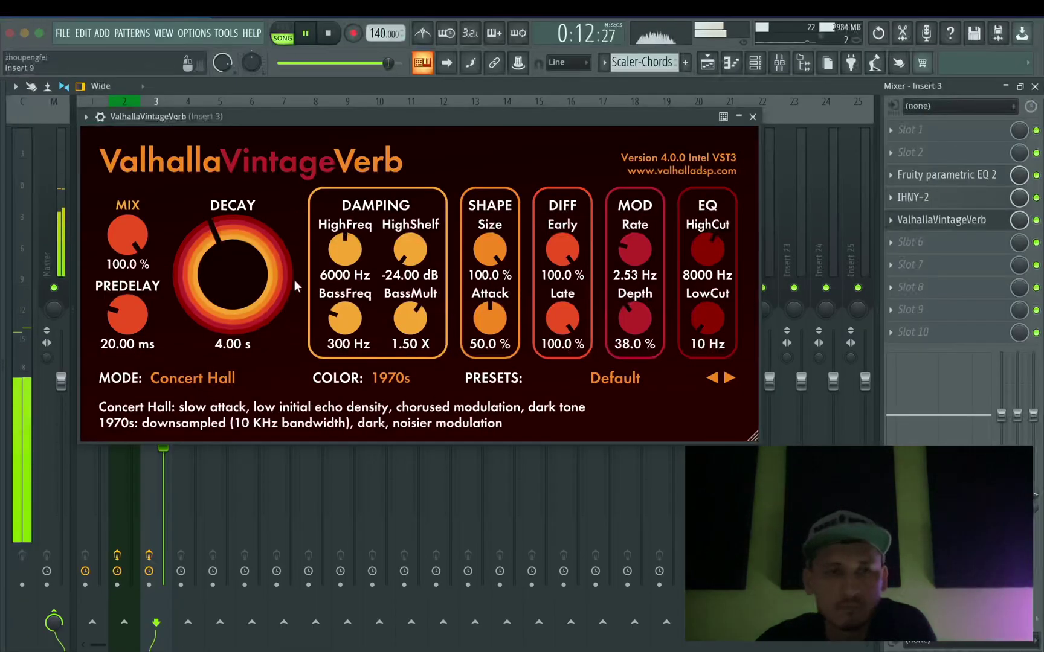
- Set ValhallaVintageVerb to Ambience mode with a 200 Hz LowCut and shorten its decay
left_click_drag(403, 121, 532, 130)
left_click(318, 388)
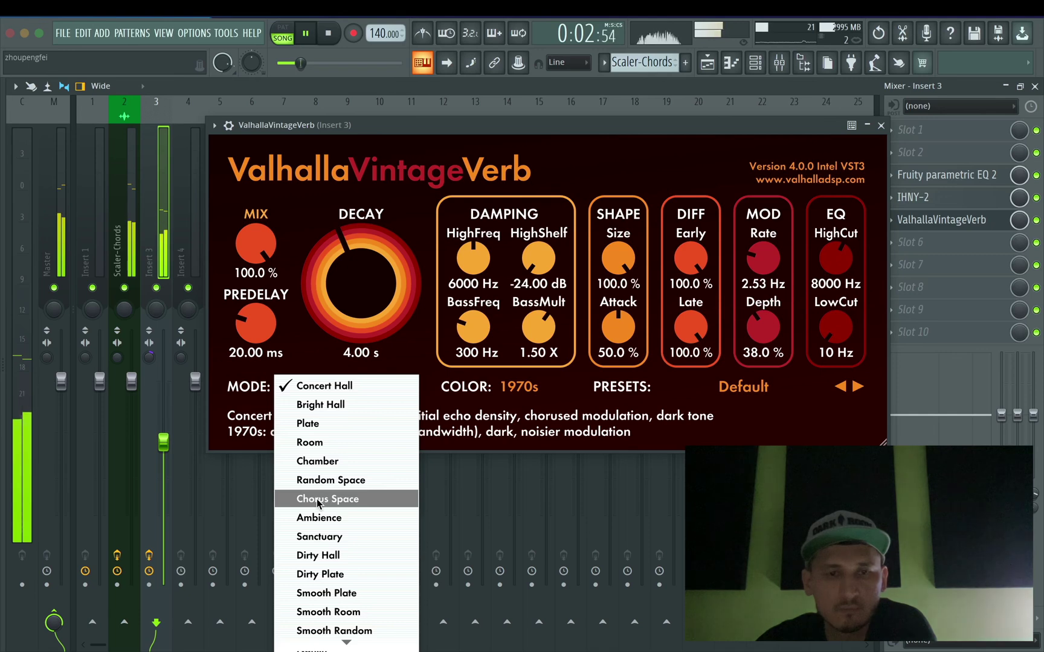
left_click(318, 518)
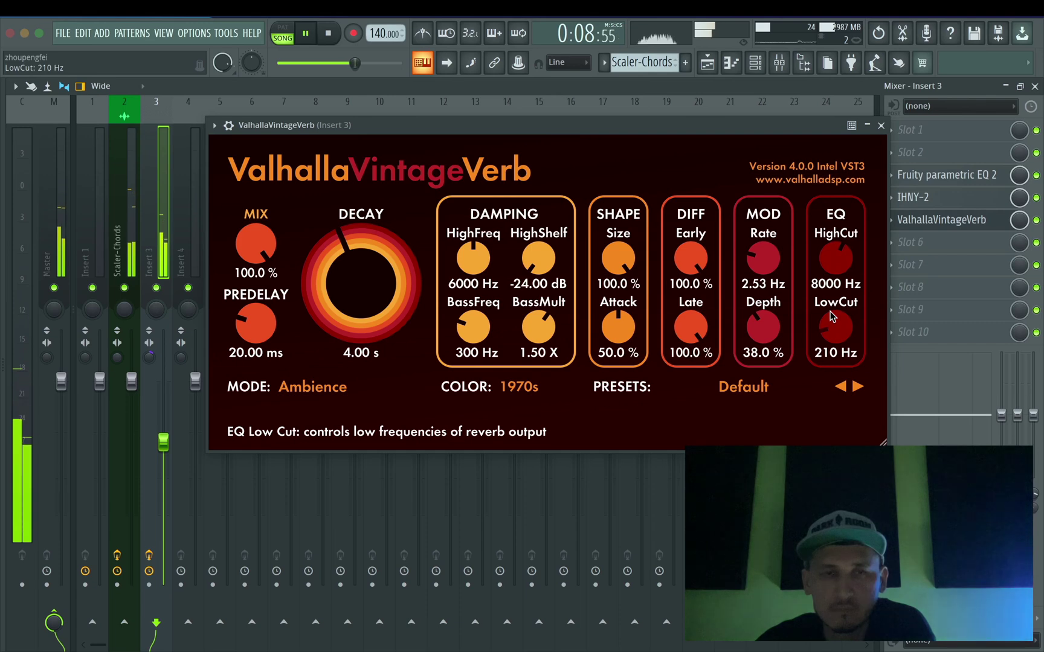
left_click_drag(830, 310, 831, 313)
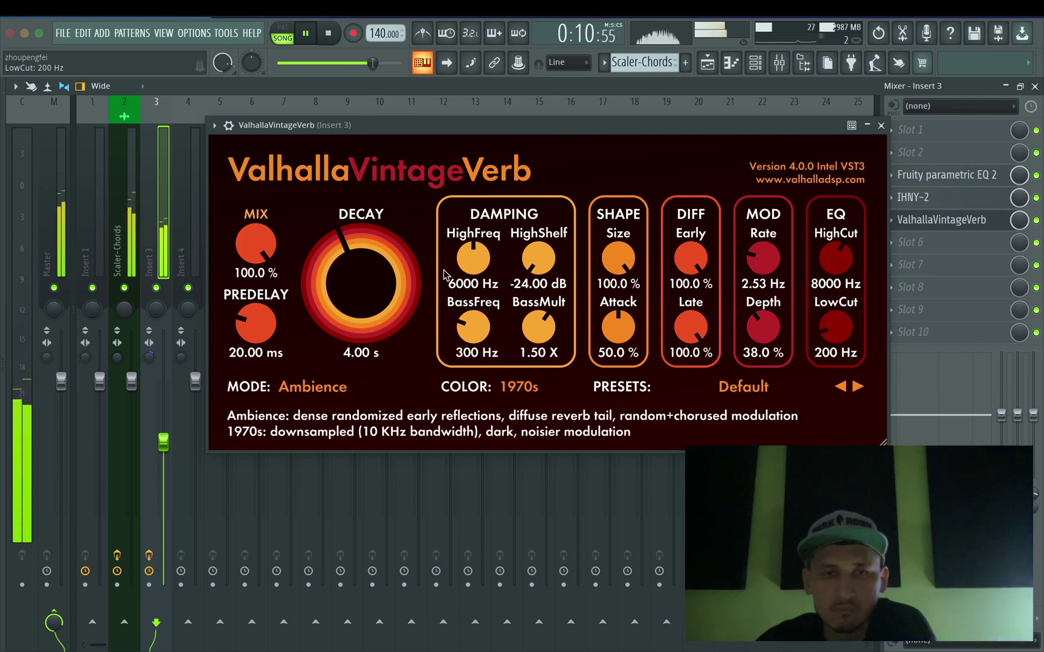
left_click_drag(339, 234, 334, 251)
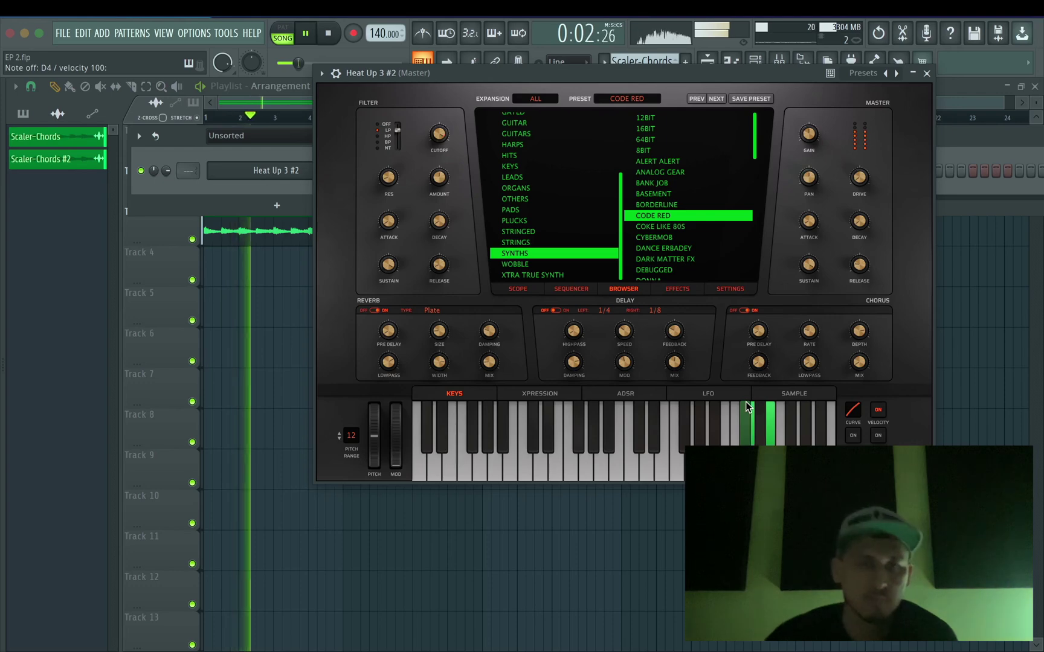
- Place Pattern 2 for the Heat Up 3 #2 instrument on Track 4 and extend it to eight bars
left_click(221, 154)
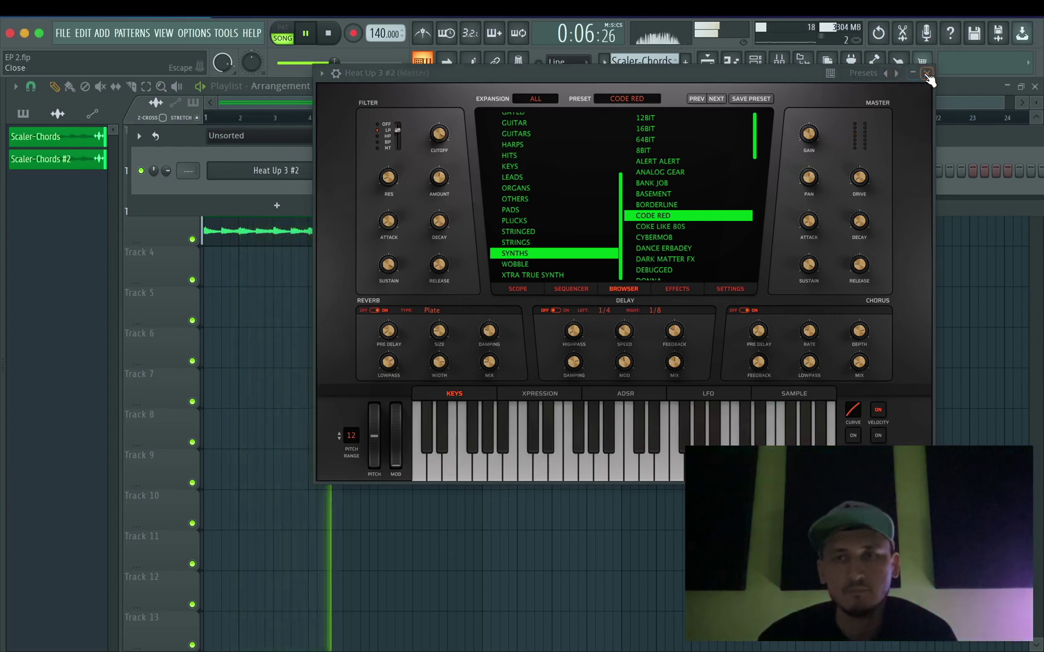
left_click(915, 73)
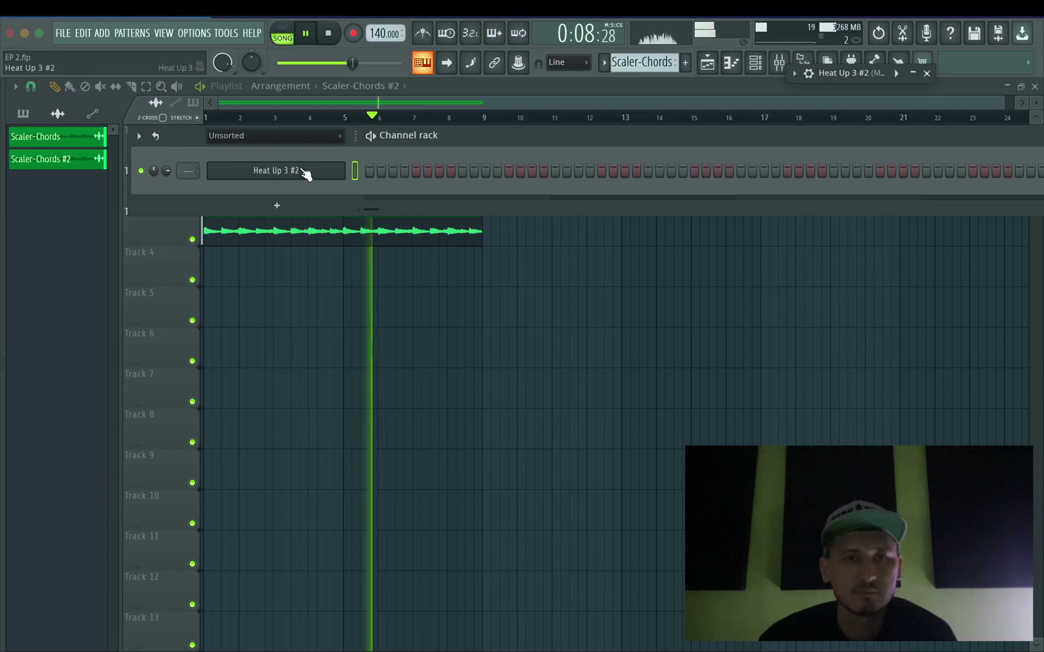
right_click(341, 171)
left_click(361, 169)
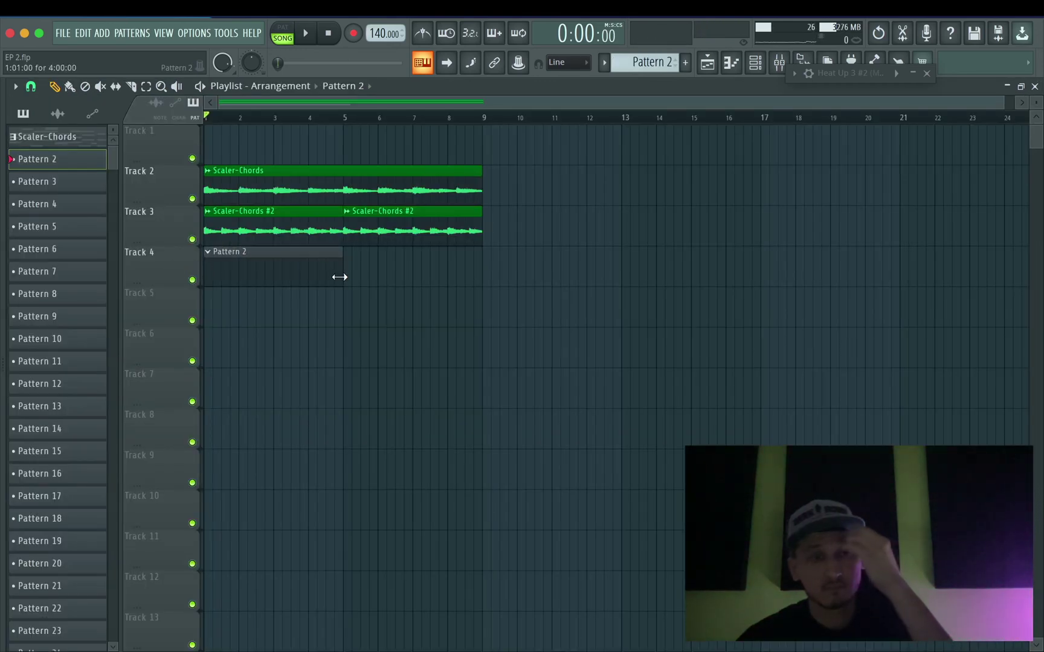
key("space")
left_click(345, 264)
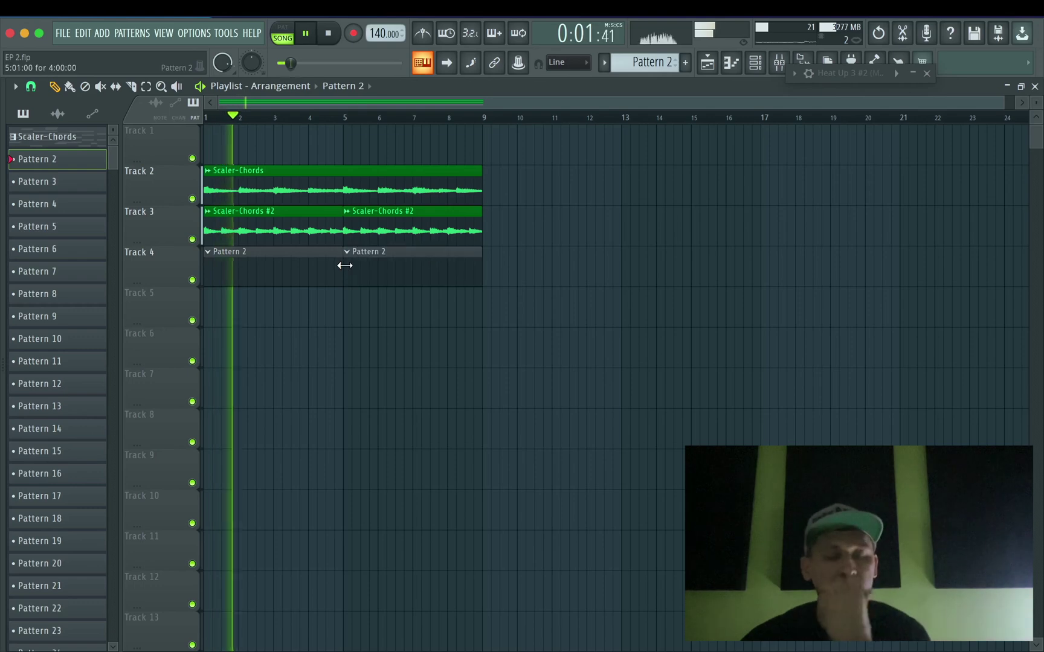
right_click(427, 270)
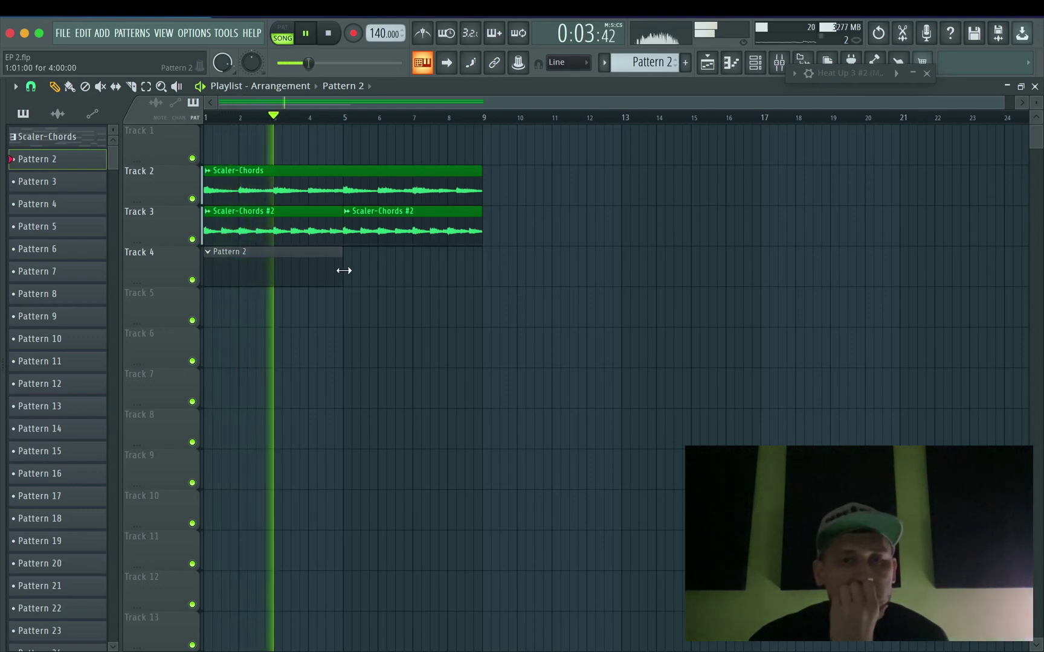
left_click_drag(343, 270, 482, 270)
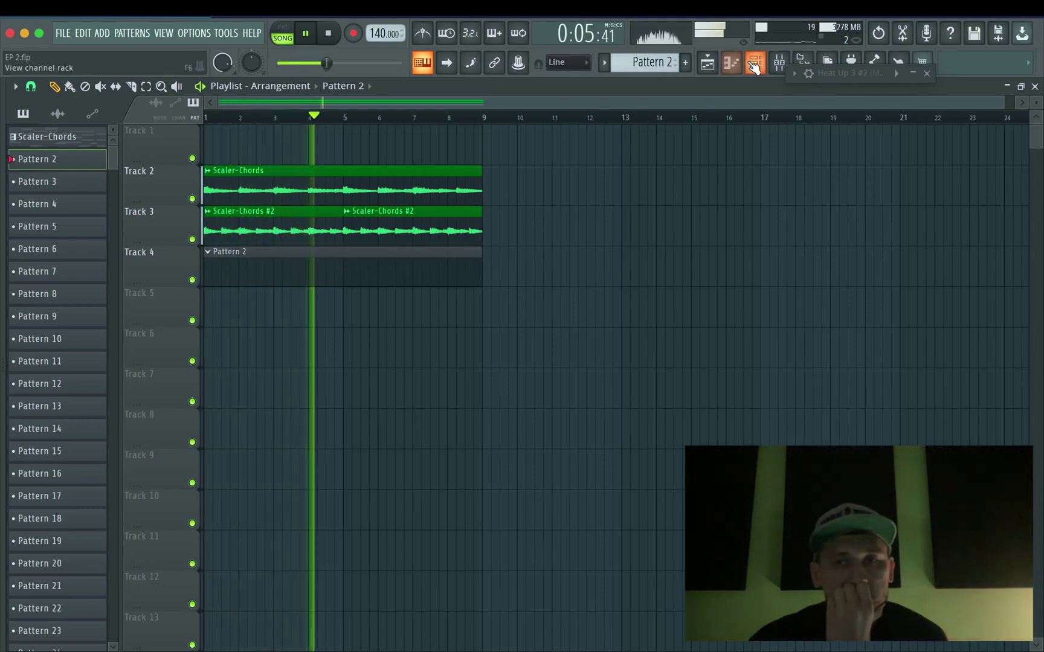
- Open the Heat Up 3 #2 piano roll for Pattern 2 and place a C#5 note at the start of bar 1
left_click(734, 68)
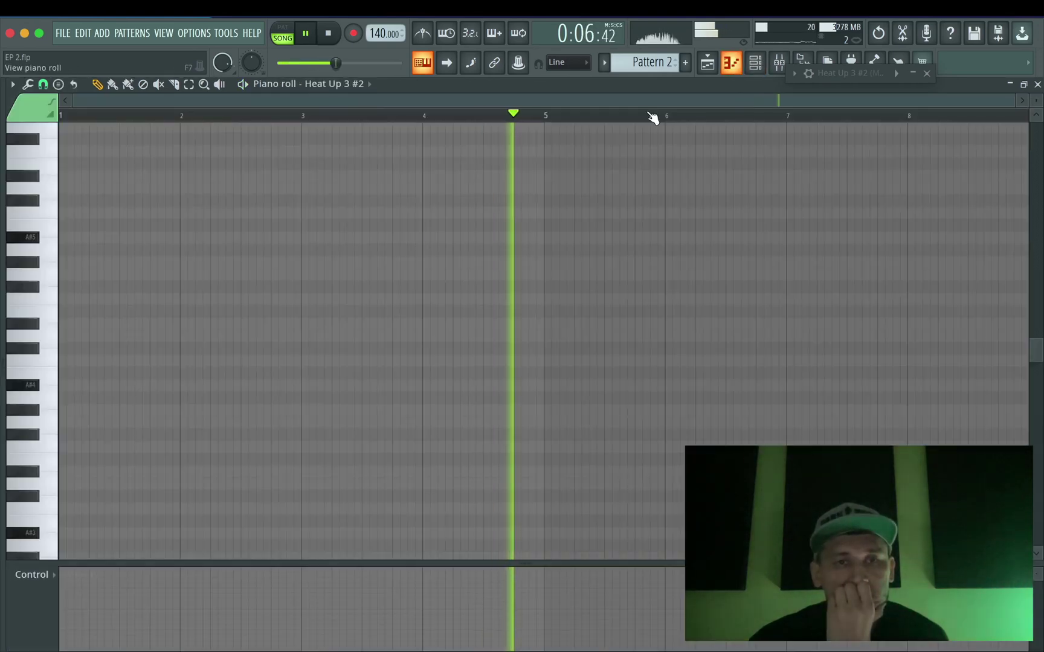
left_click(722, 67)
left_click(754, 63)
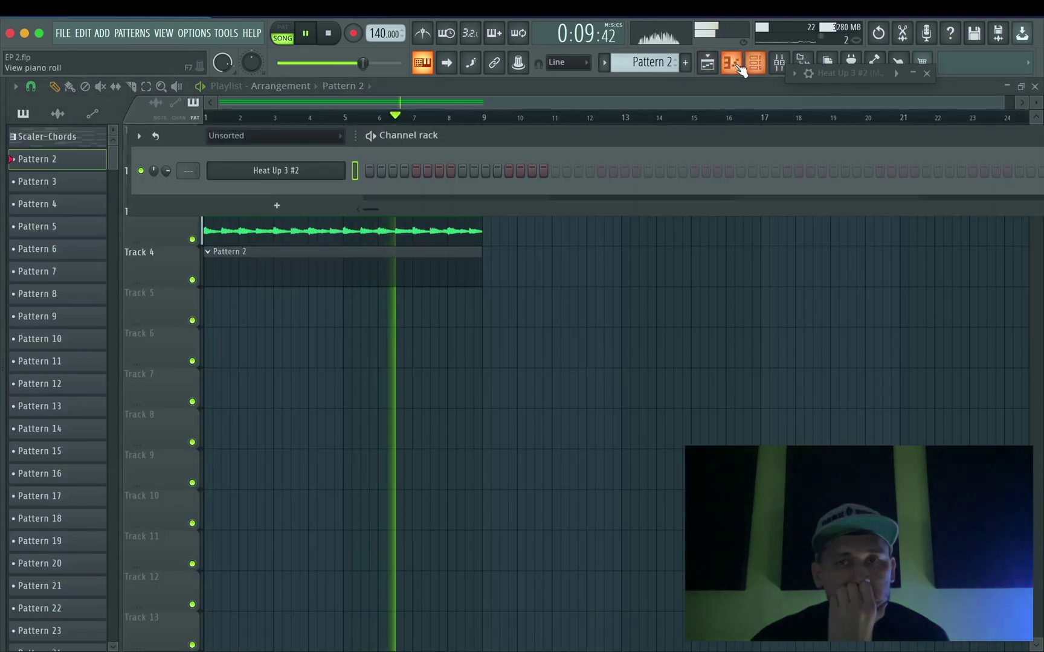
left_click(732, 65)
key("F6")
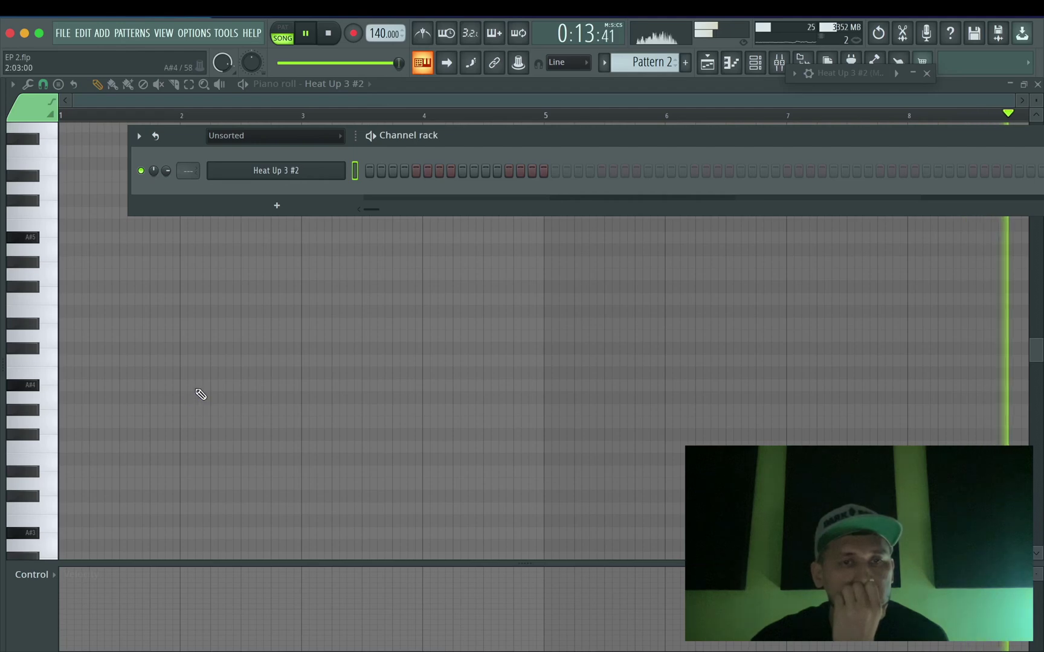
key("F6")
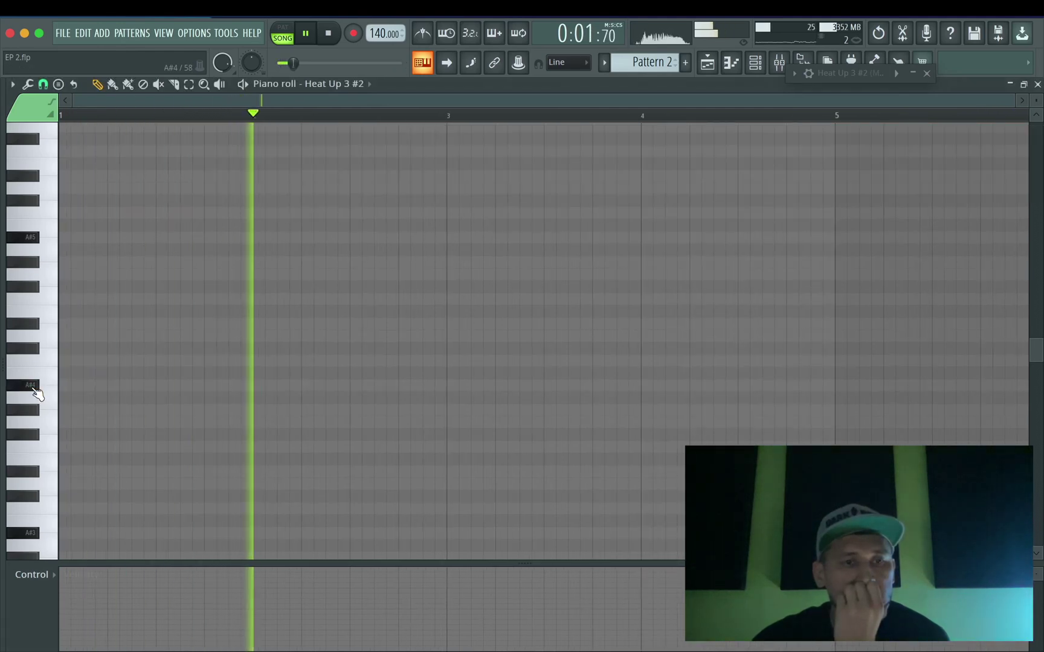
left_click(33, 390)
left_click(63, 350)
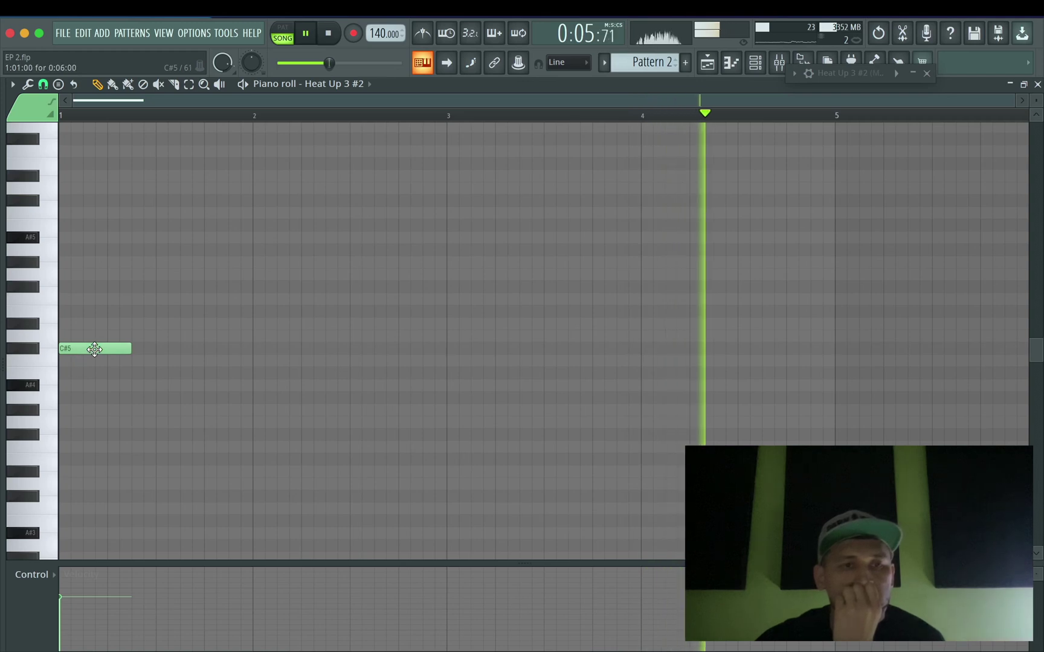
- Turn on the metronome and rework the note into a descending run of half-beat notes G5, F5, D5 and C5 in bar 1
key("space")
left_click_drag(94, 349, 206, 264)
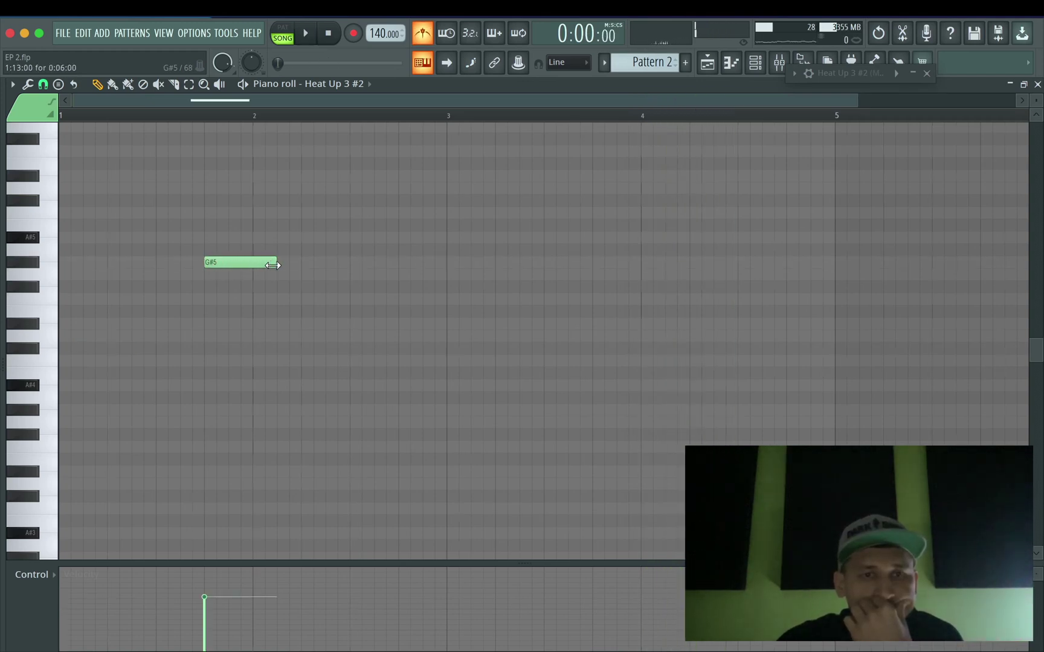
key("space")
key("space")
key("space")
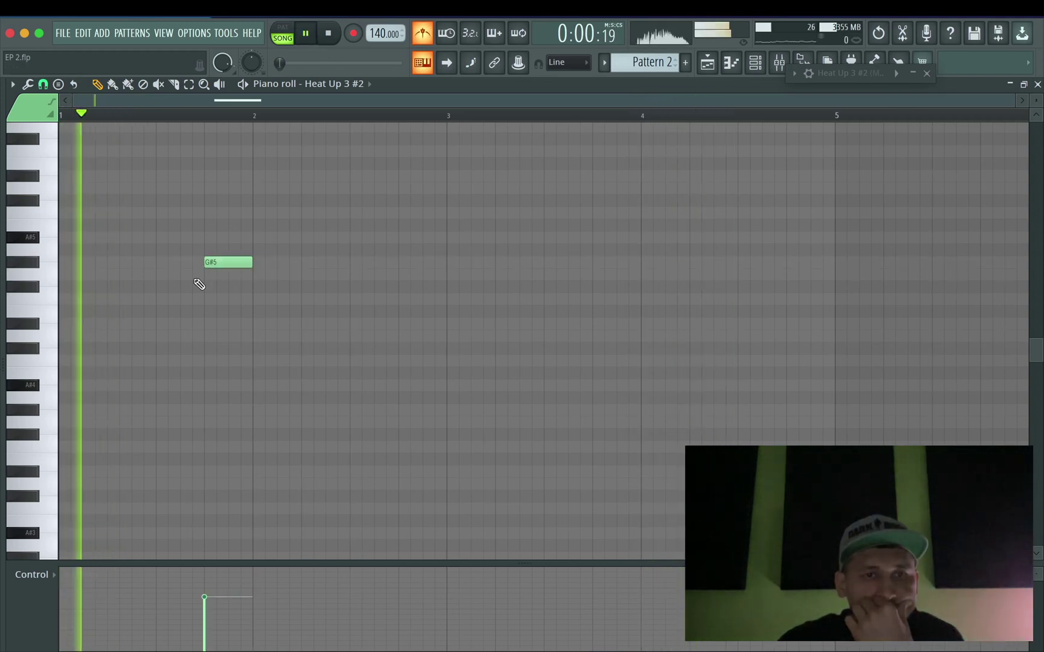
left_click_drag(233, 264, 137, 265)
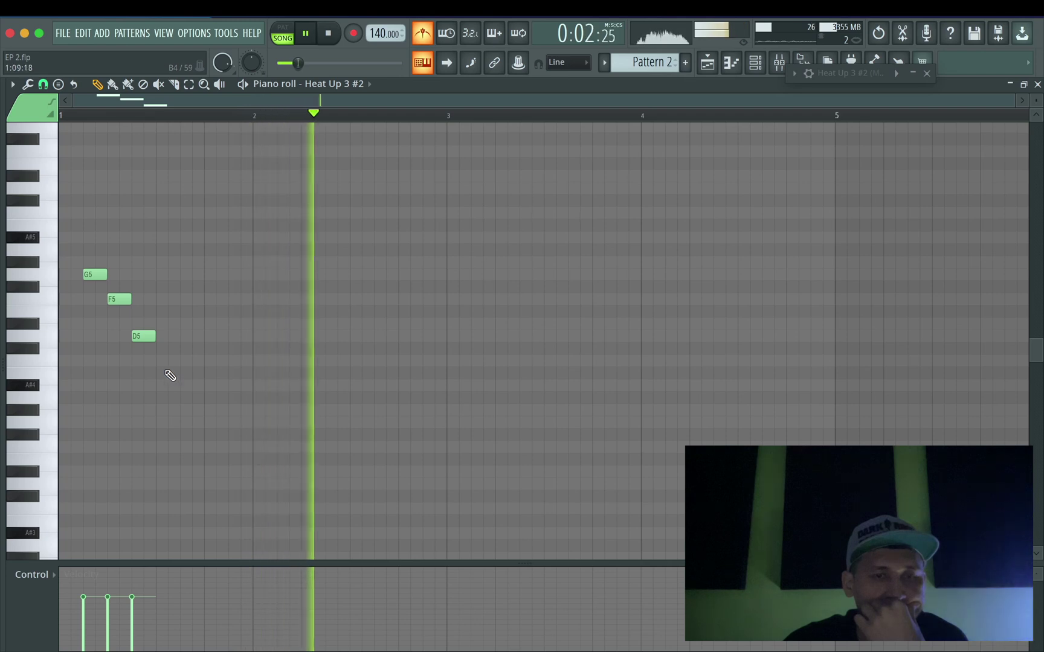
left_click(157, 362)
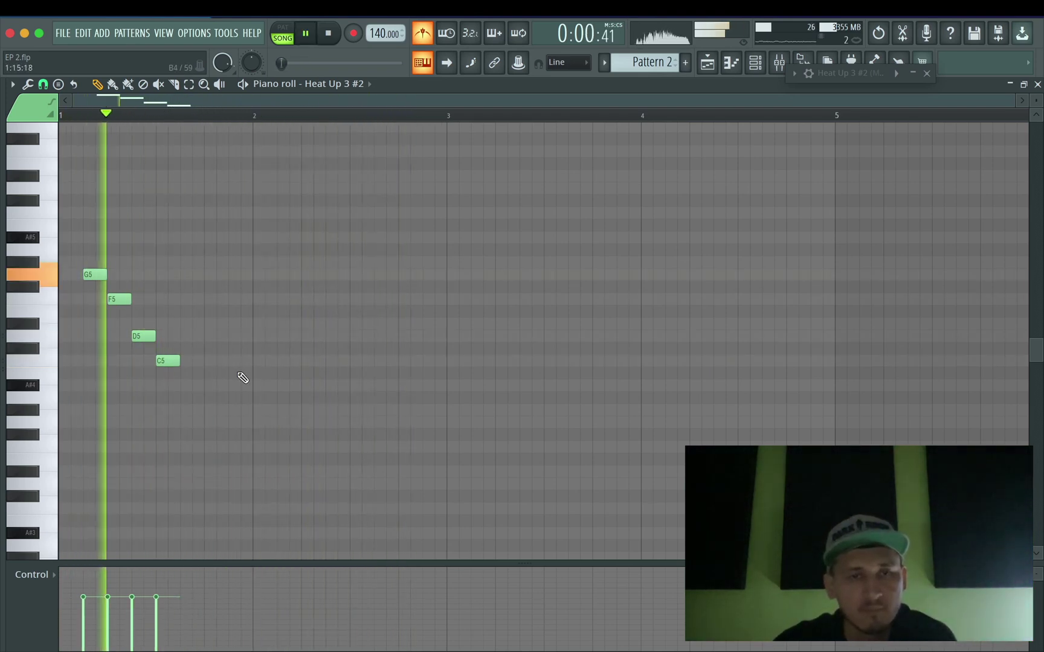
- Add a short, quiet A#5 note above the descending run in bar 1 and repeat the phrase every two bars
left_click(150, 238)
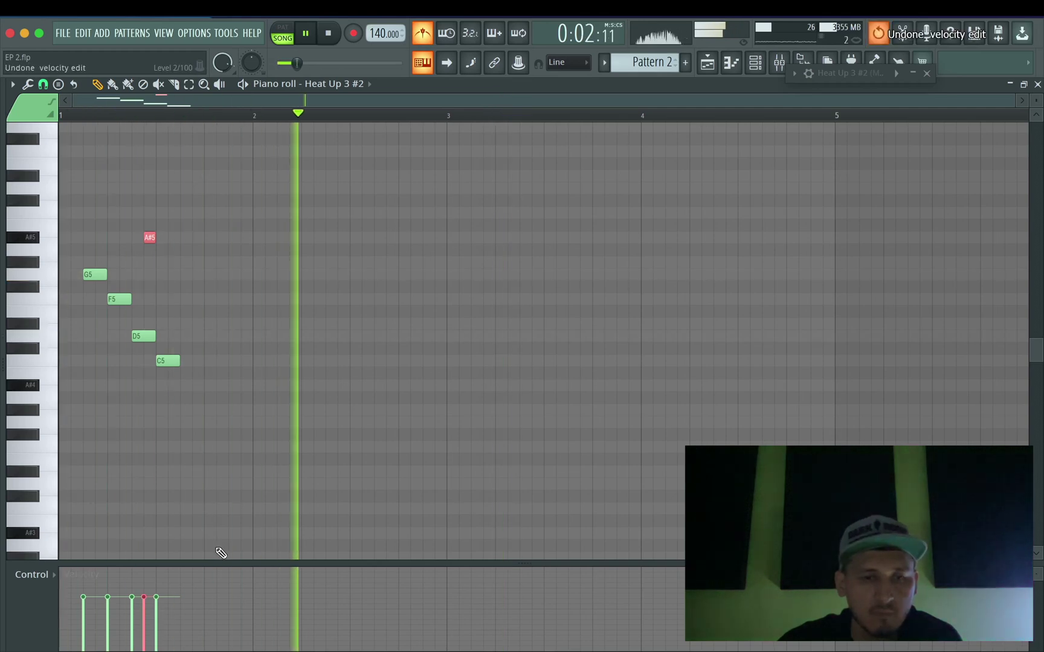
key("ctrl+z")
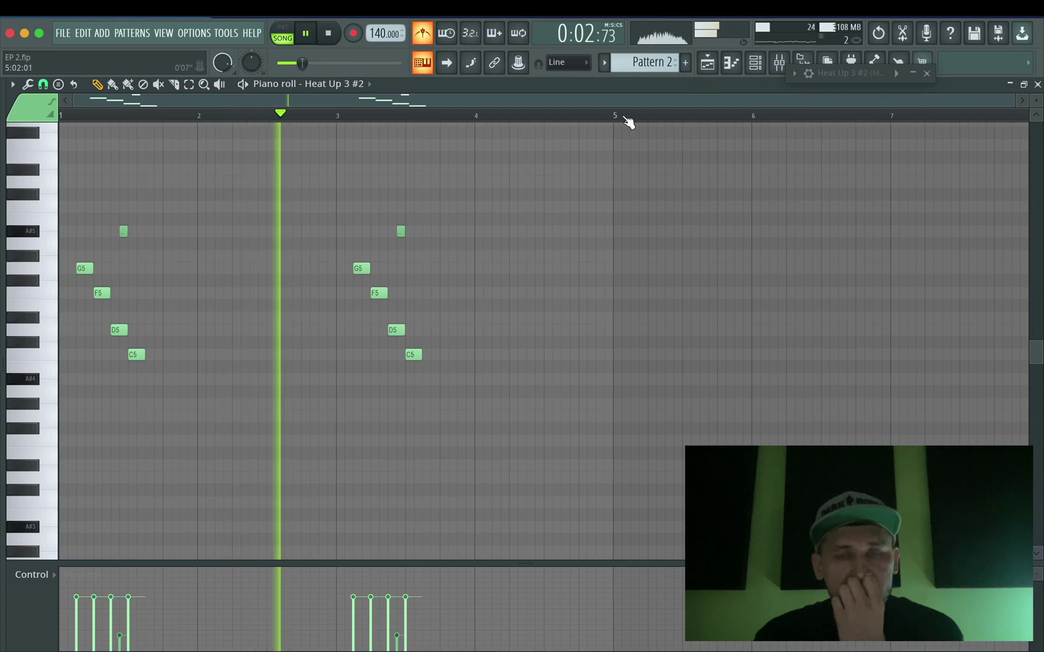
key("space")
key("ctrl+a")
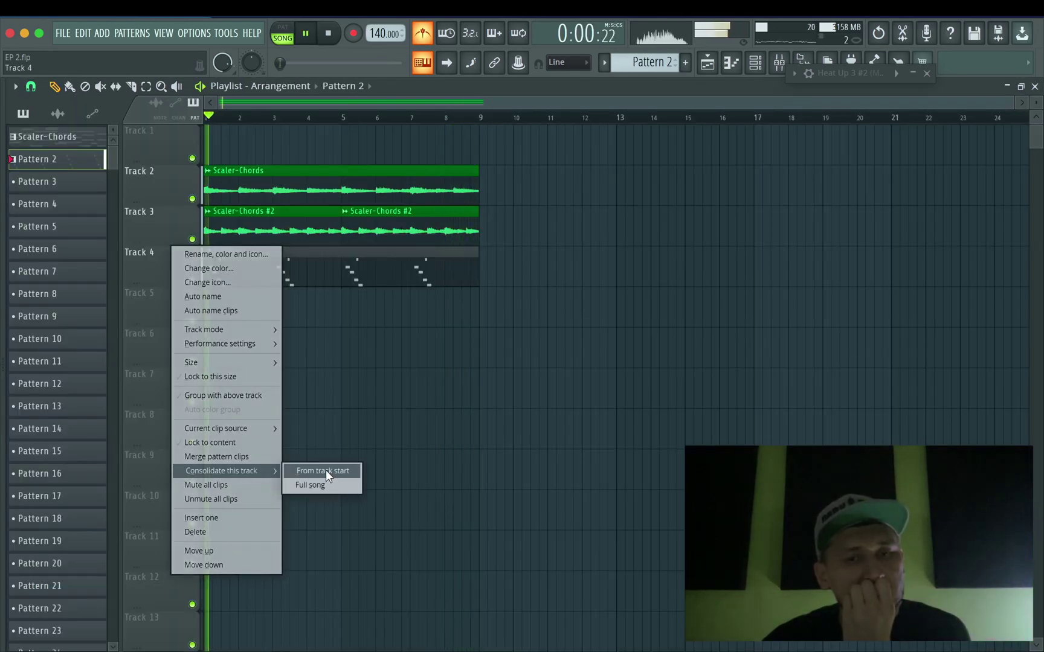
- Consolidate Track 4 to audio from the track start, collapse the original pattern's track beneath it, and play back the result
left_click(326, 471)
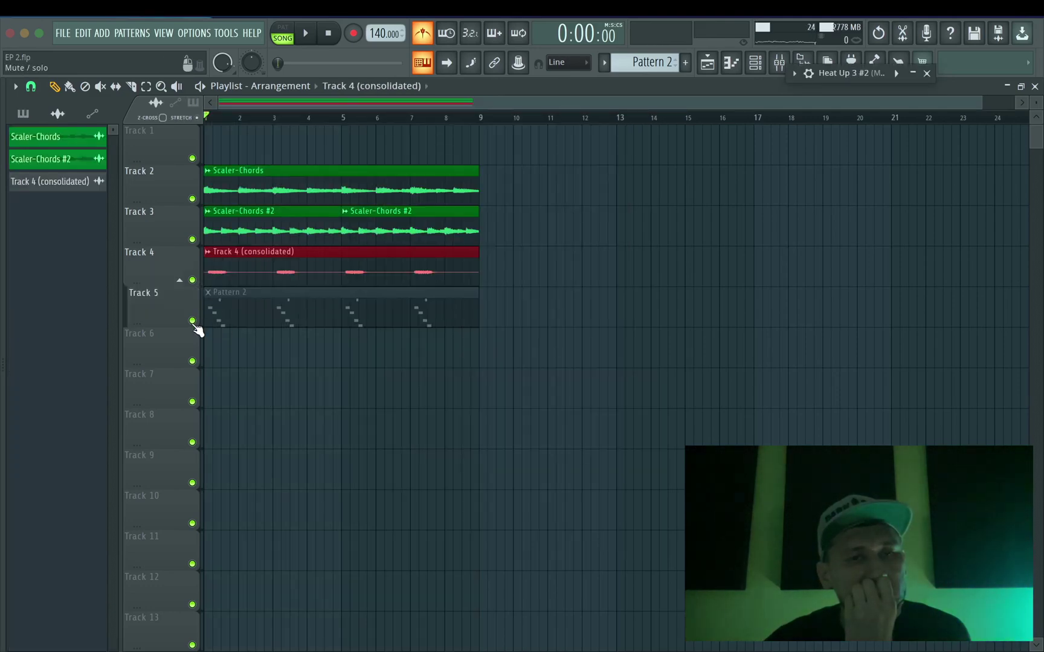
left_click(182, 283)
key("space")
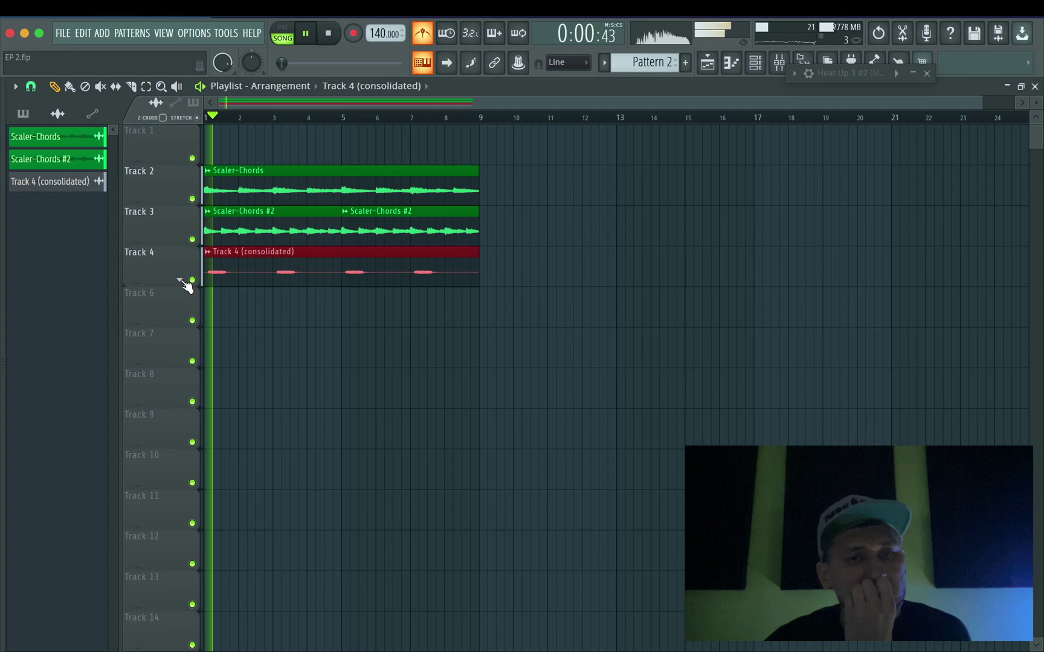
left_click(256, 304)
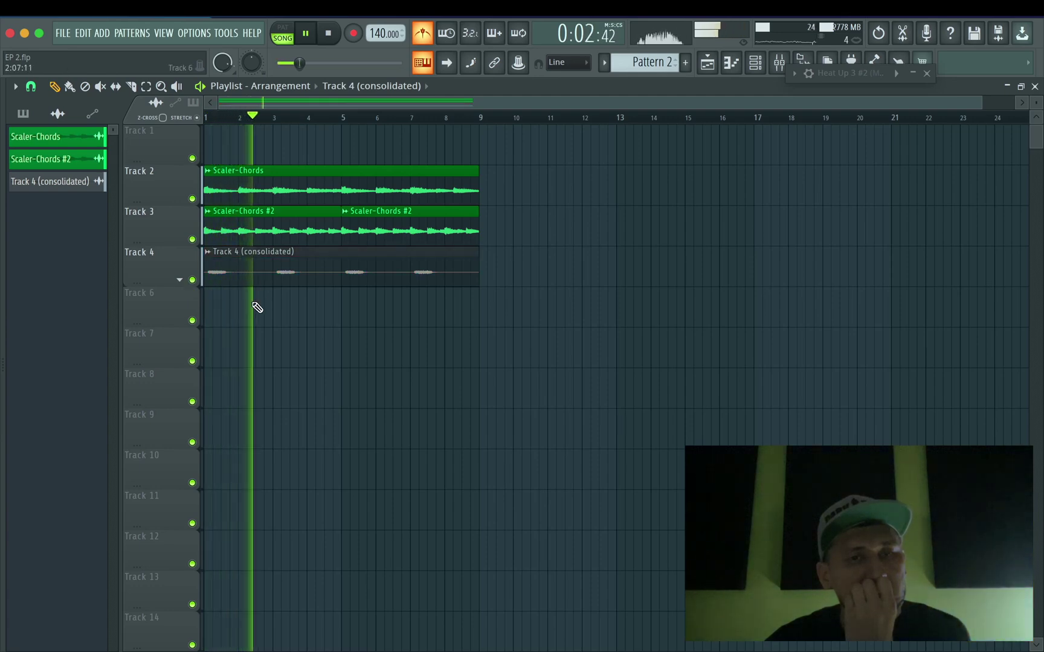
- Open the Track 4 (consolidated) sample settings, try a precomputed reverb amount of 4% and choose a time-stretching mode
double_click(228, 273)
left_click(292, 213)
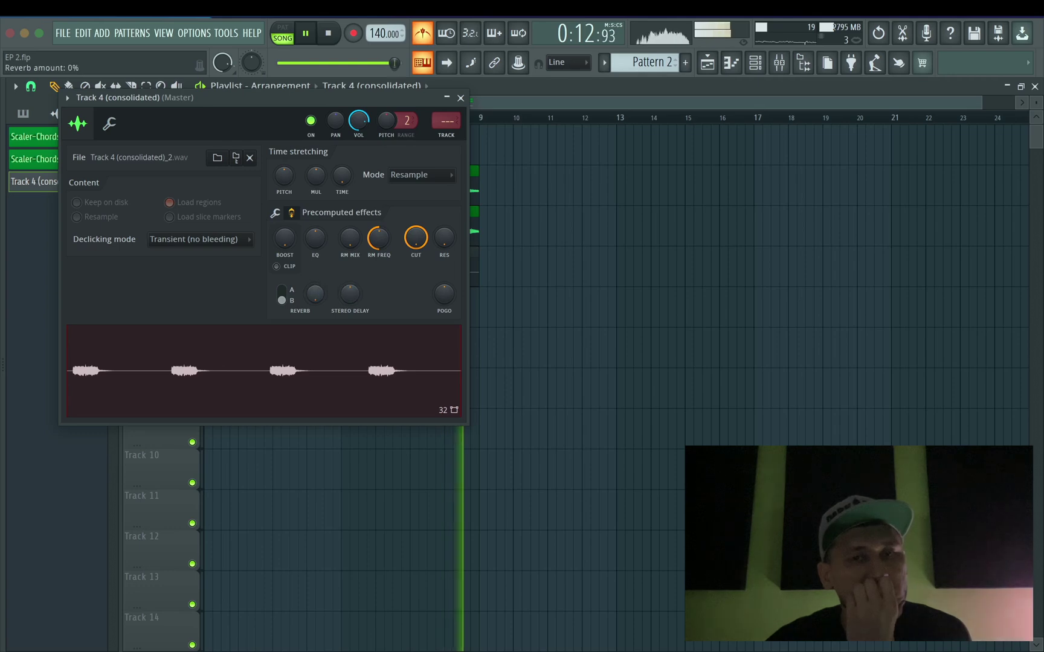
left_click_drag(315, 295, 314, 292)
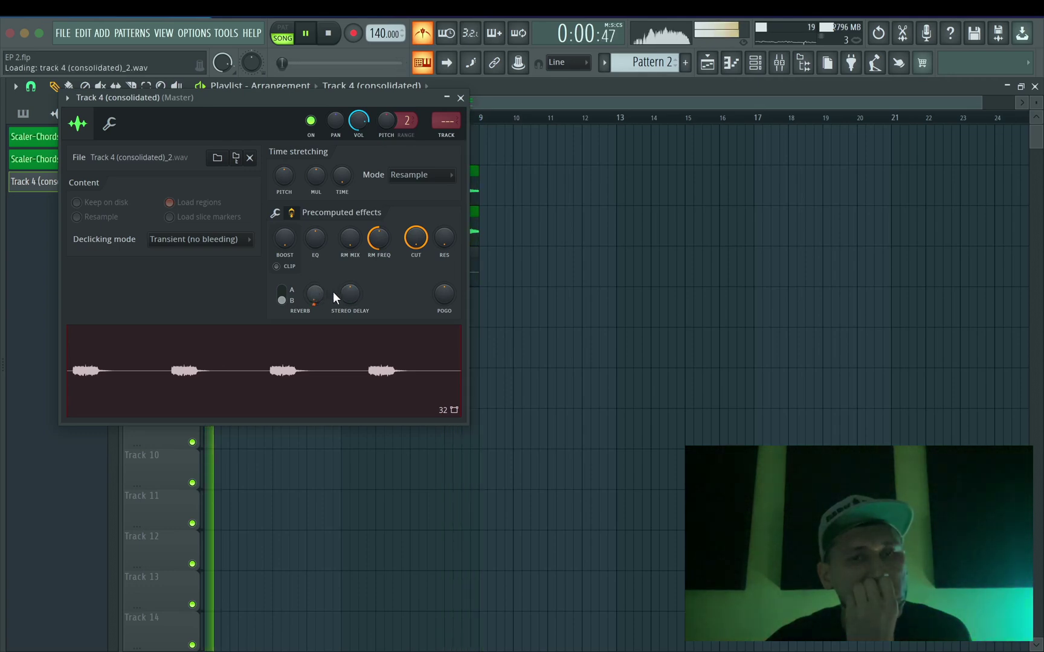
left_click_drag(314, 293, 314, 302)
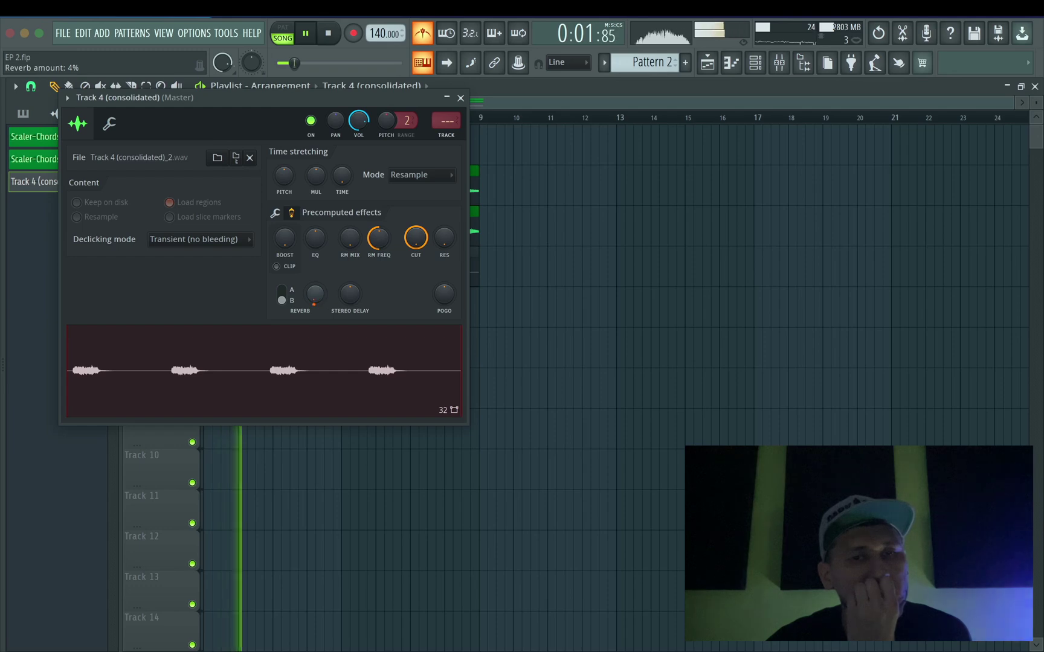
left_click(412, 176)
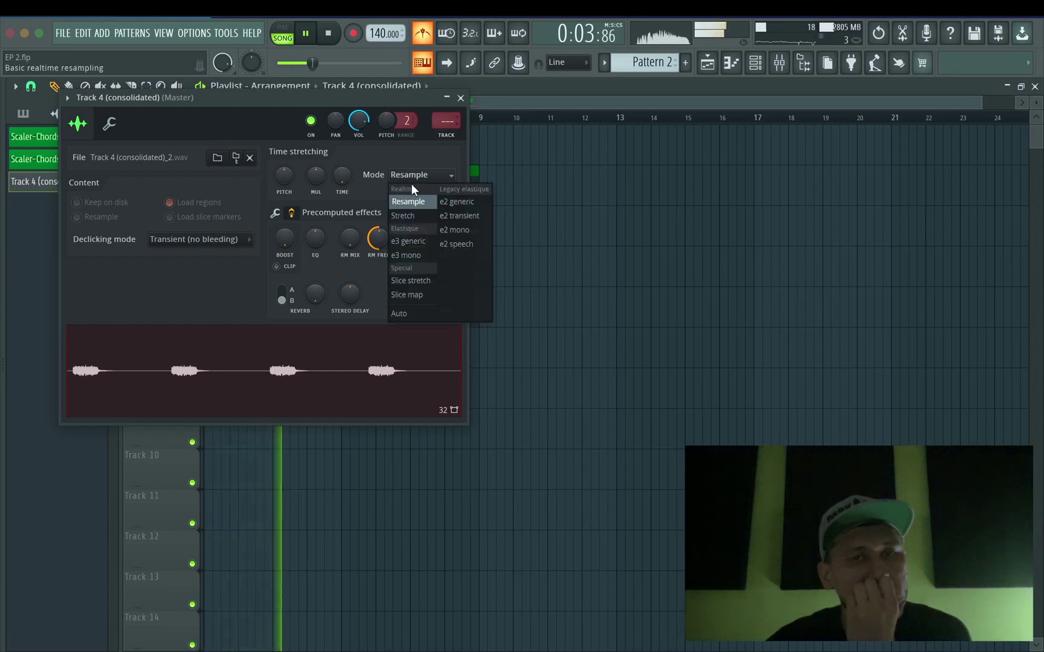
left_click(403, 225)
- Route the consolidated sample to mixer track 4 and set up a Comeback Kid delay with 1/2 time in Slot 3
left_click(447, 137)
left_click(460, 97)
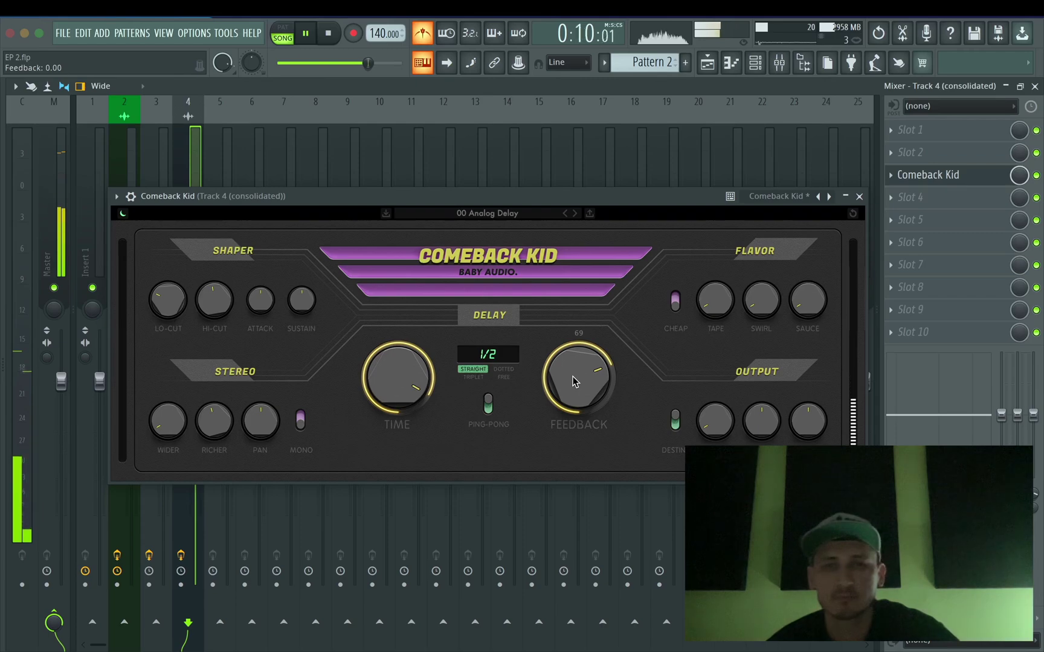
left_click(859, 196)
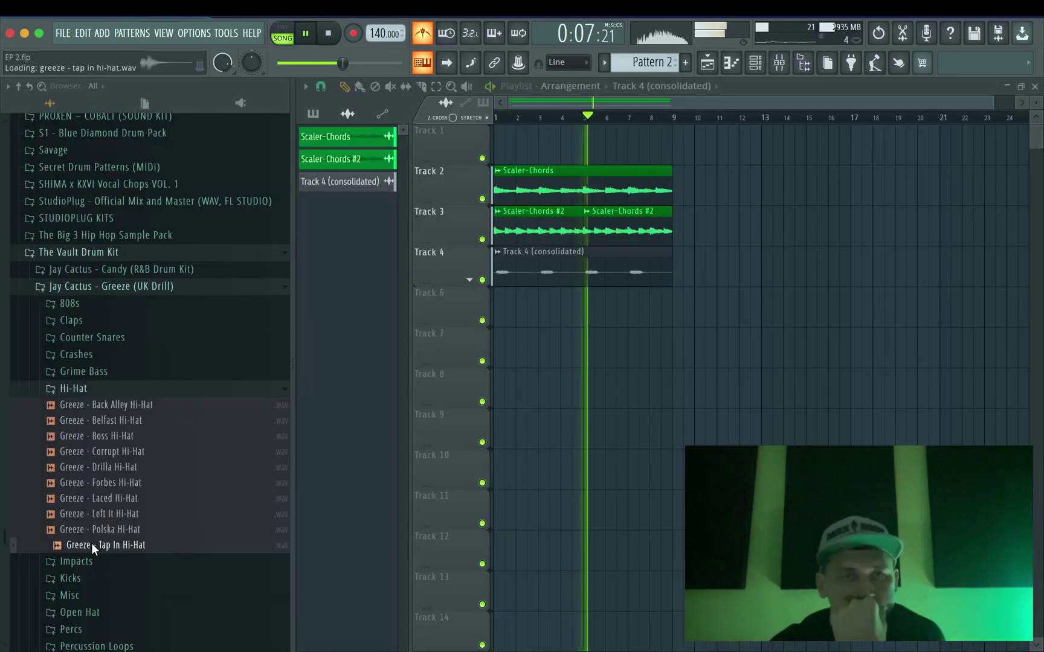
- Switch to Pattern 3 and add the Greeze - Tap In Hi-Hat sample as a new channel in the channel rack
key("alt+F8")
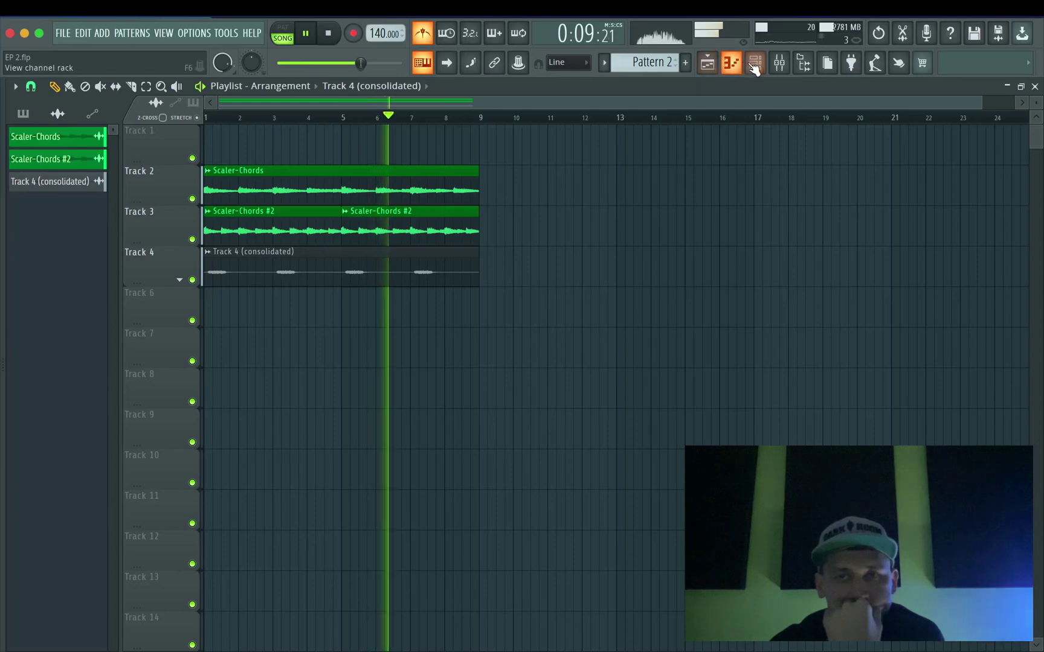
left_click(755, 62)
scroll(650, 63, "down", 1)
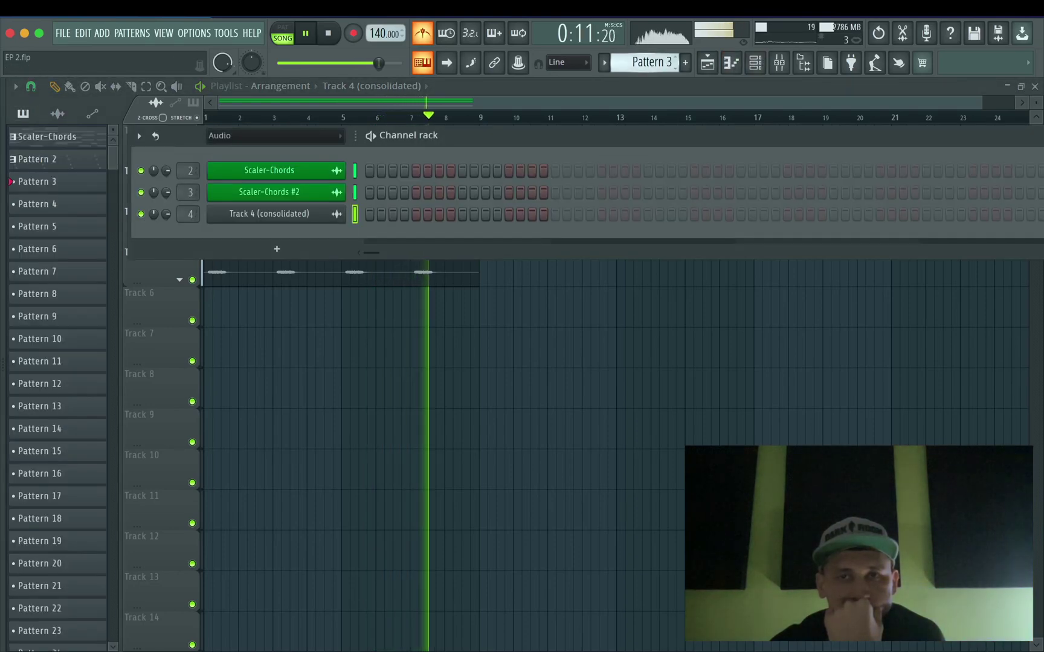
key("alt+F8")
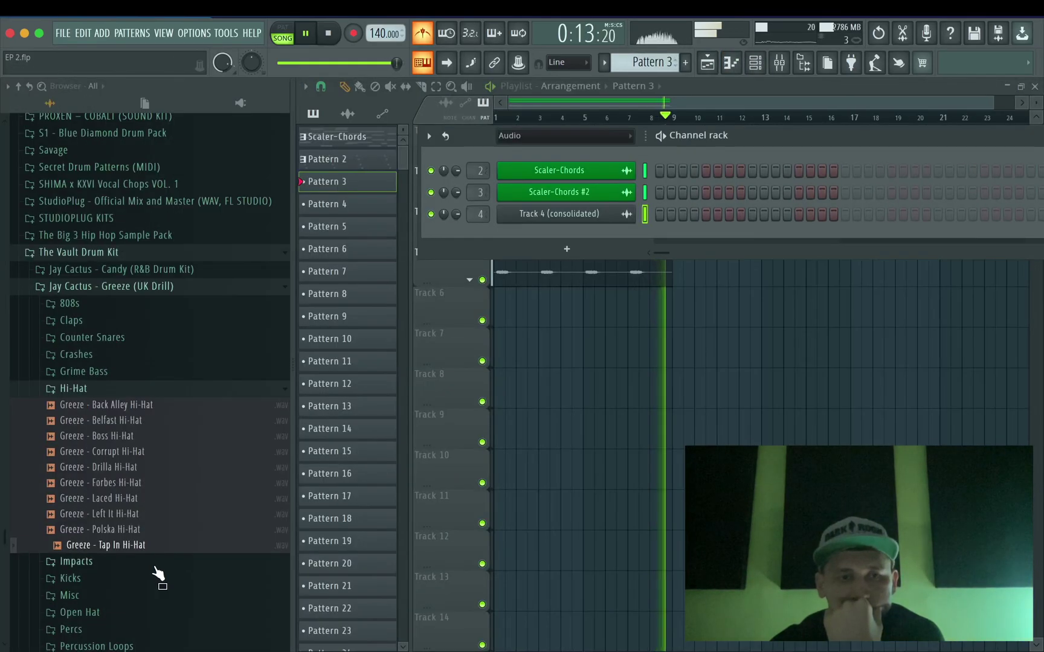
left_click_drag(158, 574, 323, 241)
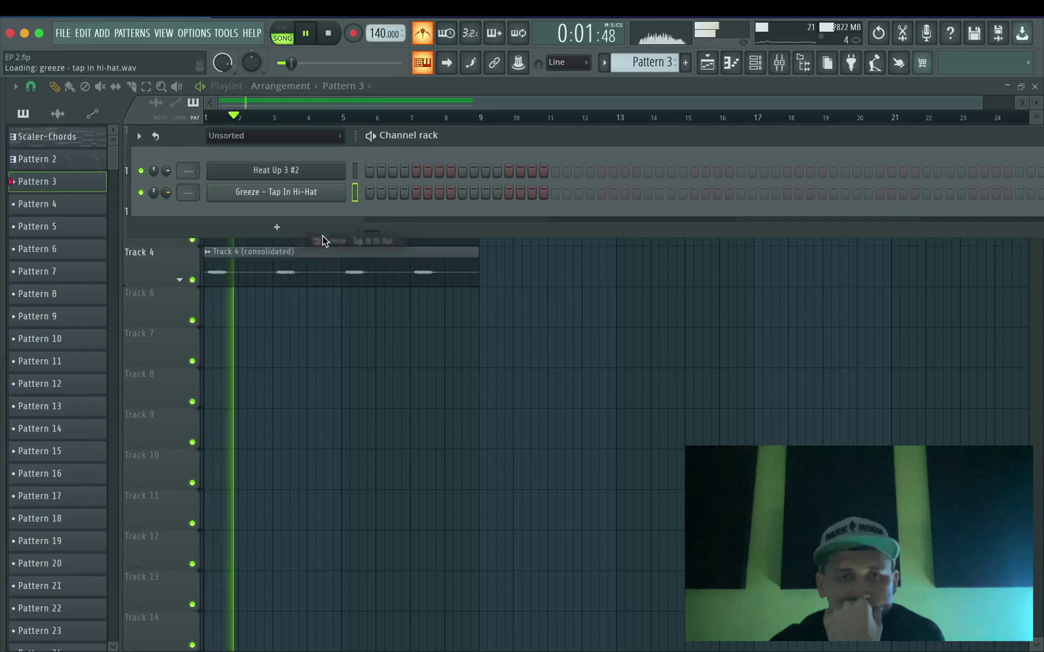
left_click_drag(461, 136, 389, 348)
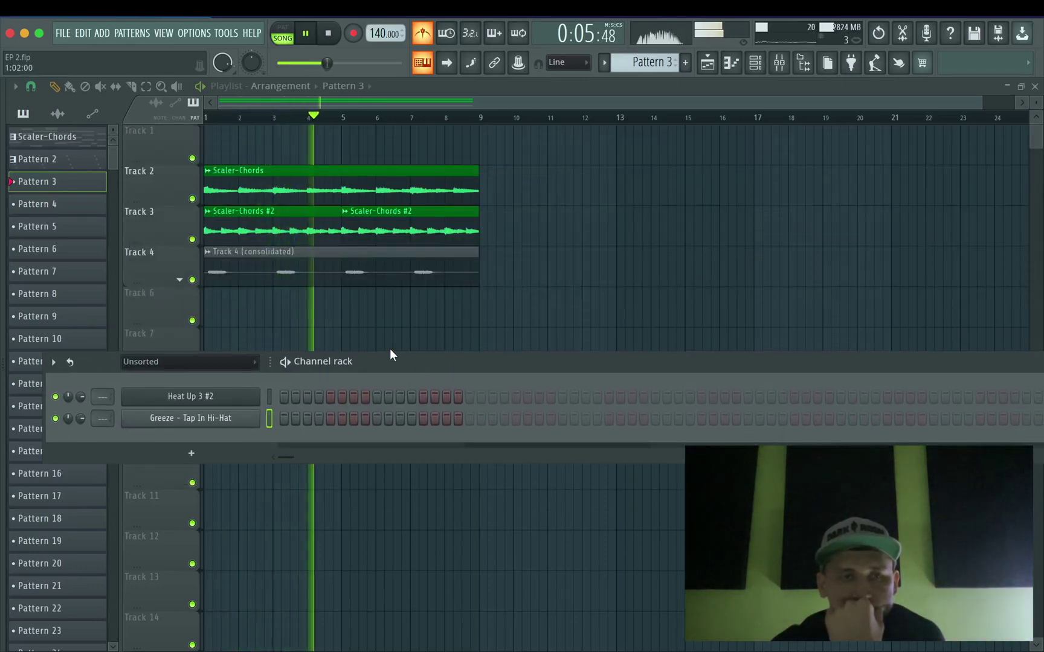
- Place Pattern 3 on Track 6, extend it to eight bars, and restart playback
left_click_drag(78, 181, 477, 362)
key("space")
key("space")
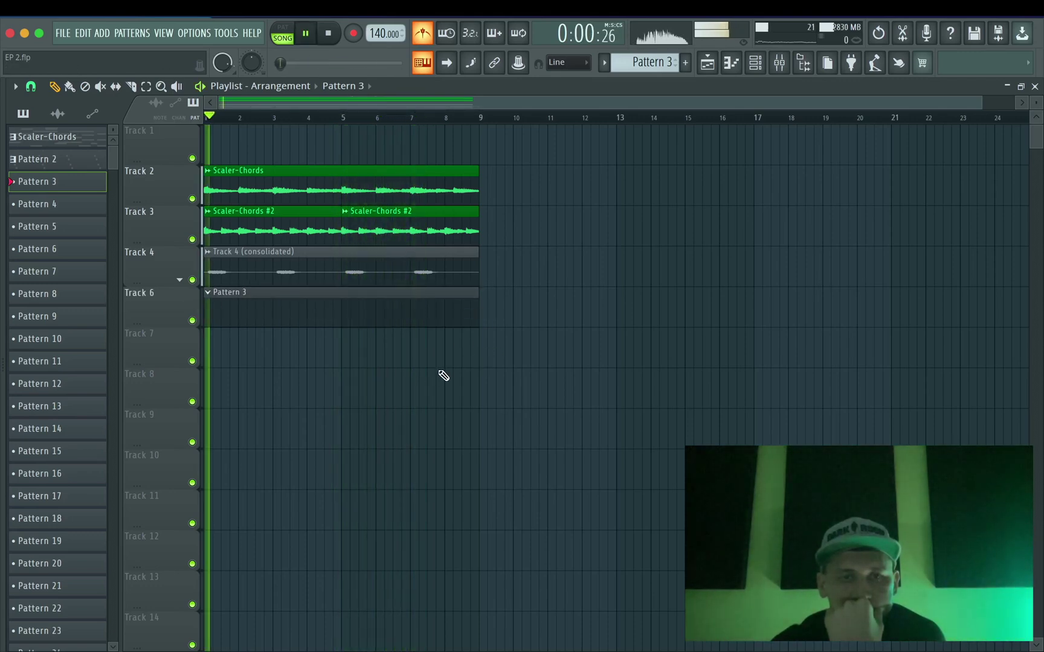
- Start the Tap In Hi-Hat rhythm in Pattern 3 with hits on steps 1, 4 and 7, replaying between edits
key("F7")
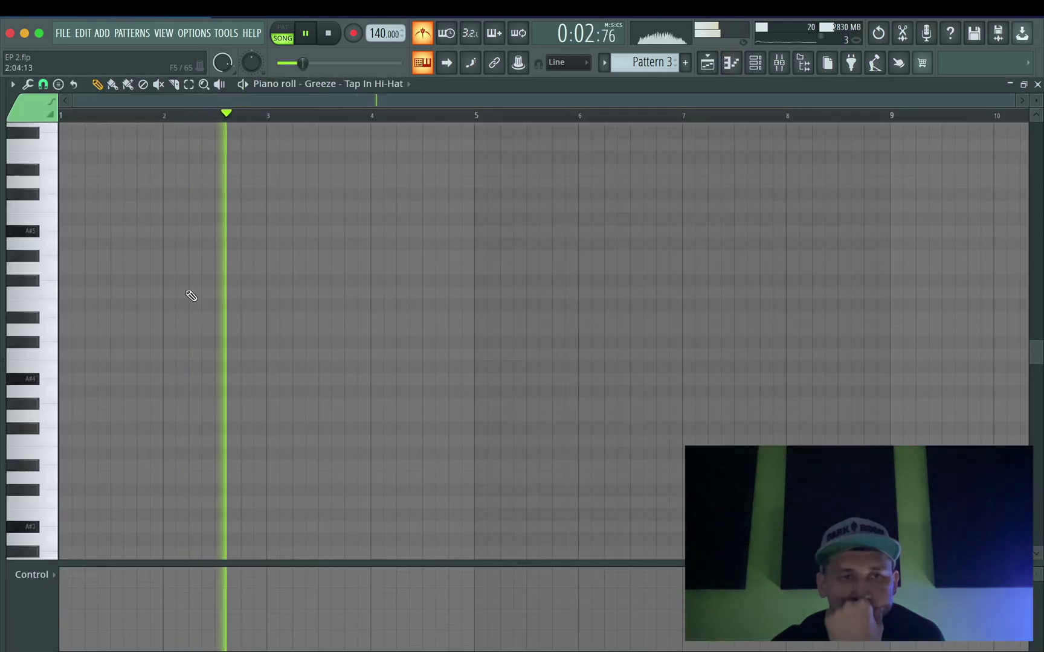
left_click(707, 64)
left_click(755, 63)
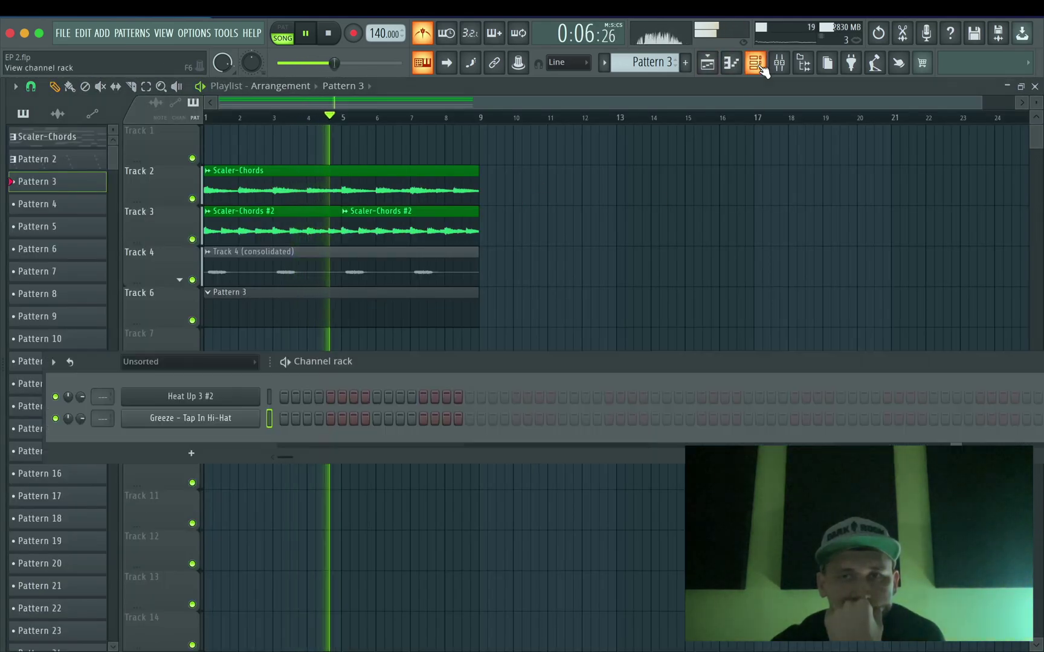
key("space")
key("space")
key("space")
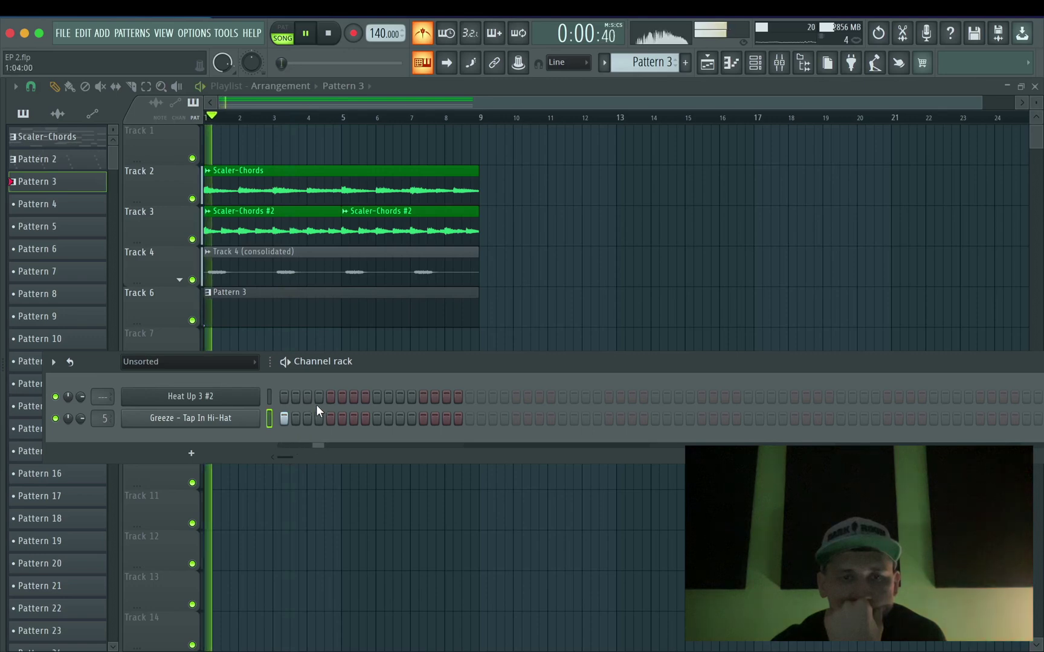
key("space")
left_click(318, 418)
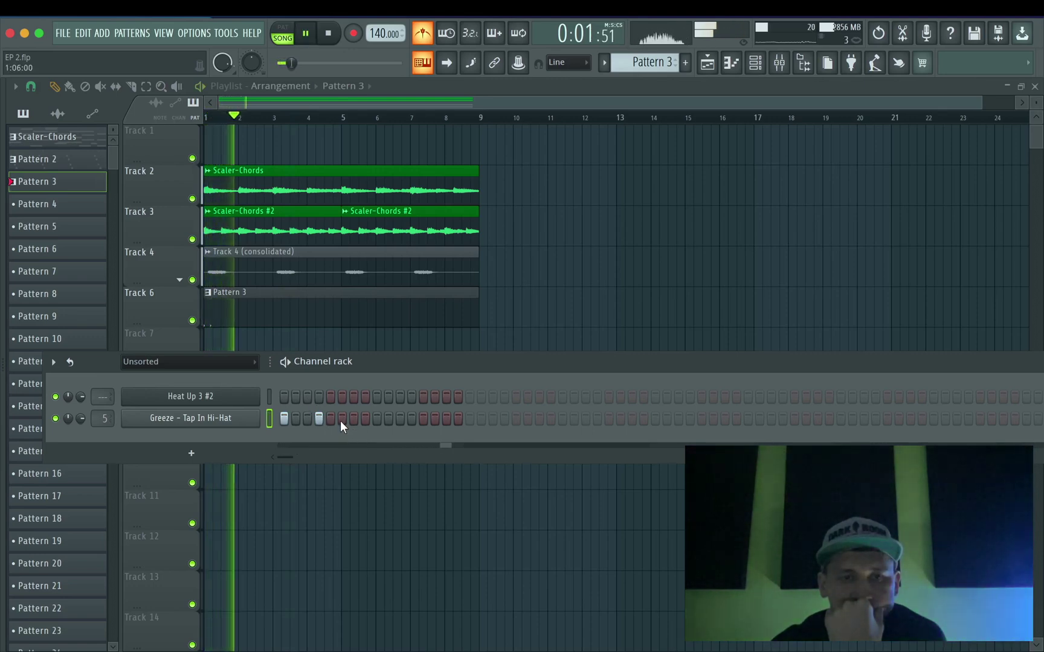
key("space")
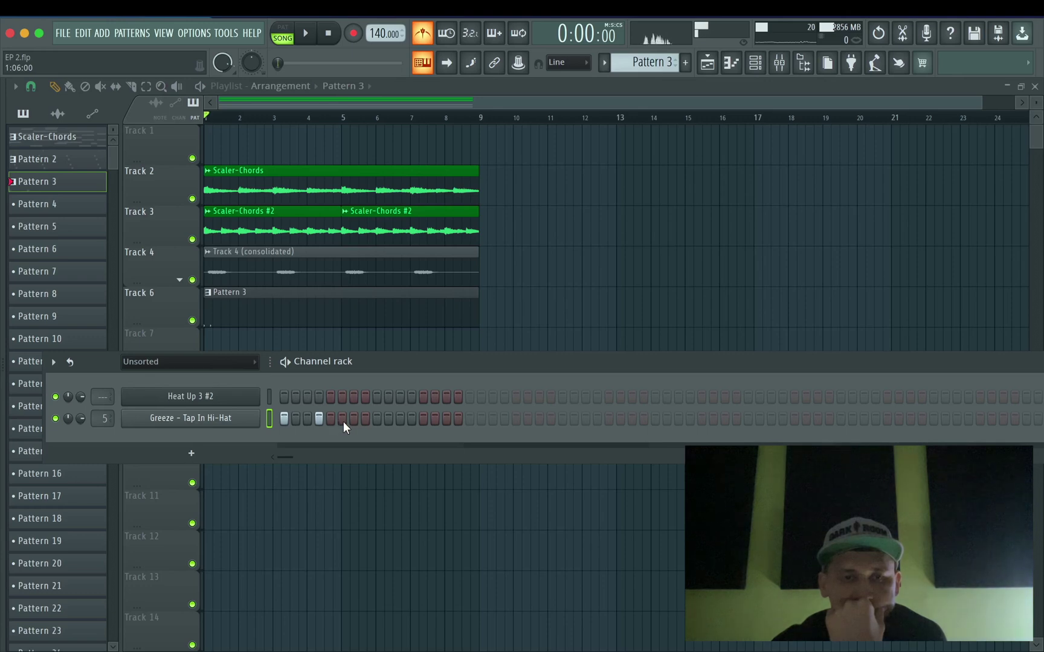
key("space")
left_click(352, 419)
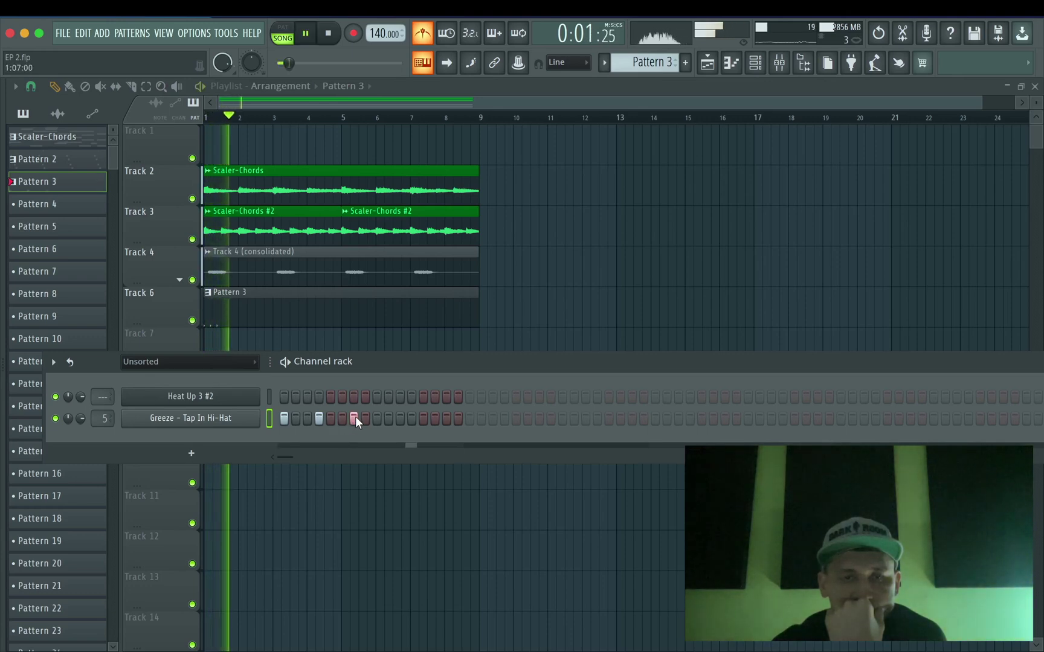
- Complete the two-bar hi-hat rhythm with hits on steps 6, 7, 11, 14, 15, 19, 23, 27 and 31
key("space")
key("space")
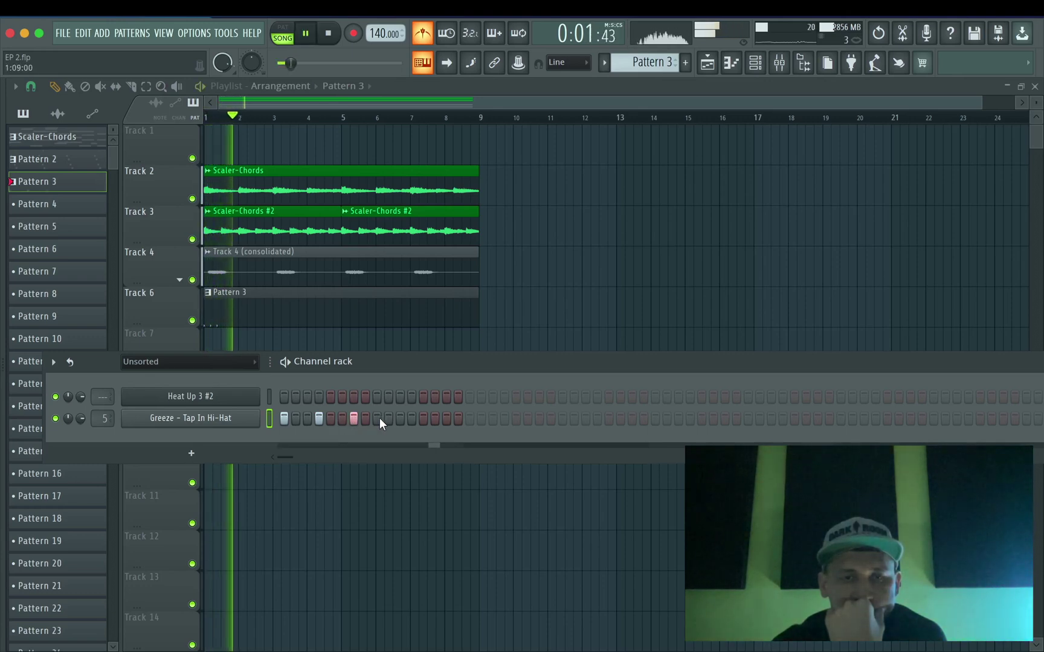
key("space")
key("space")
left_click(424, 419)
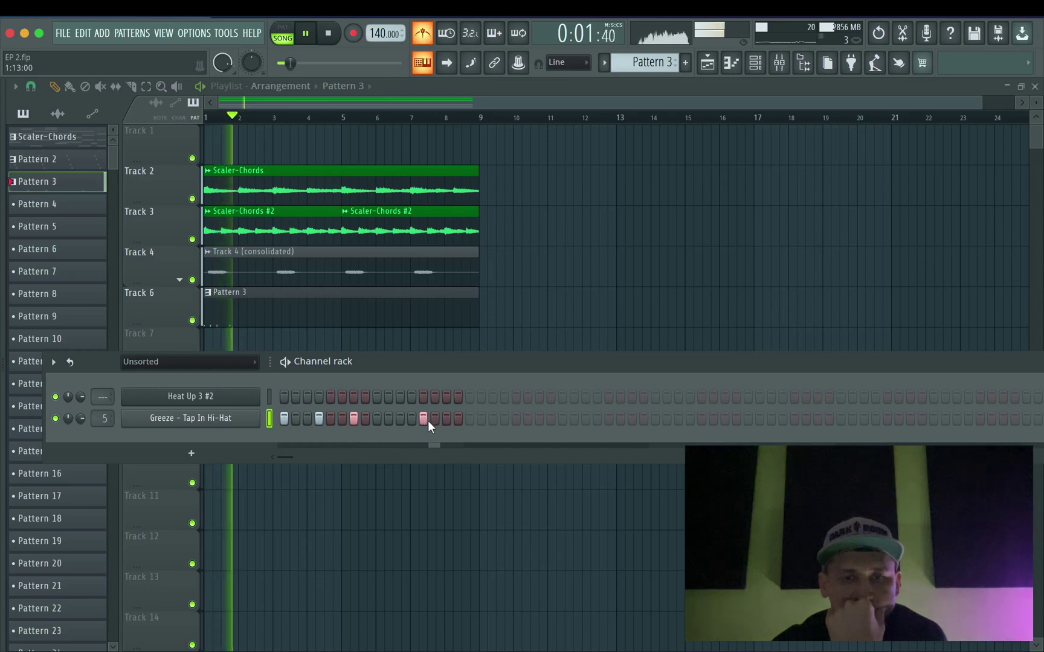
key("space")
key("space")
left_click(436, 420)
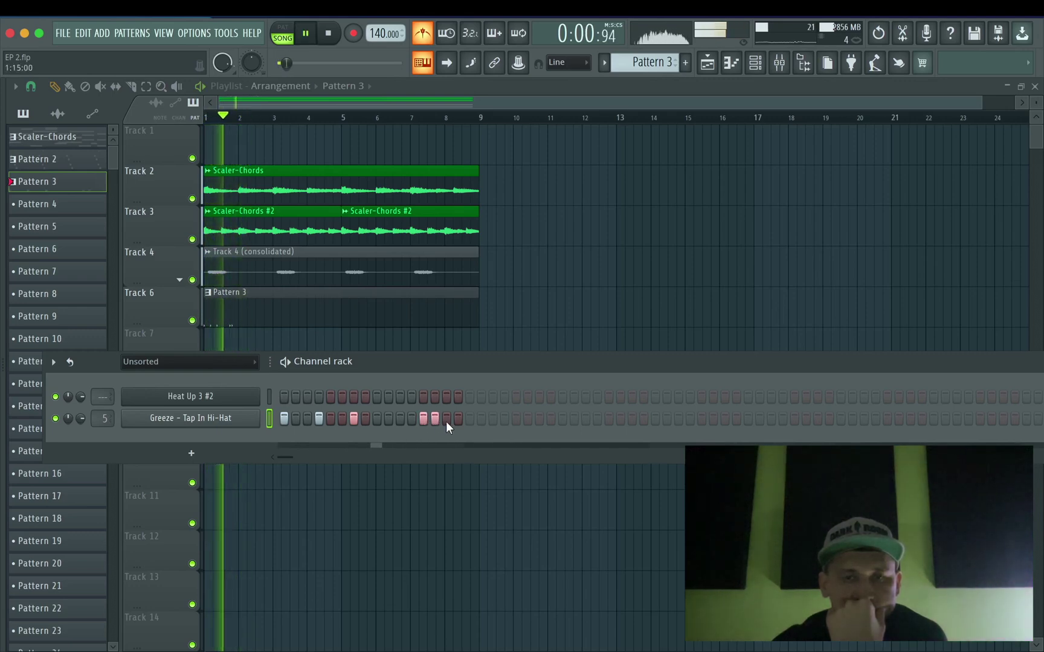
key("space")
key("space")
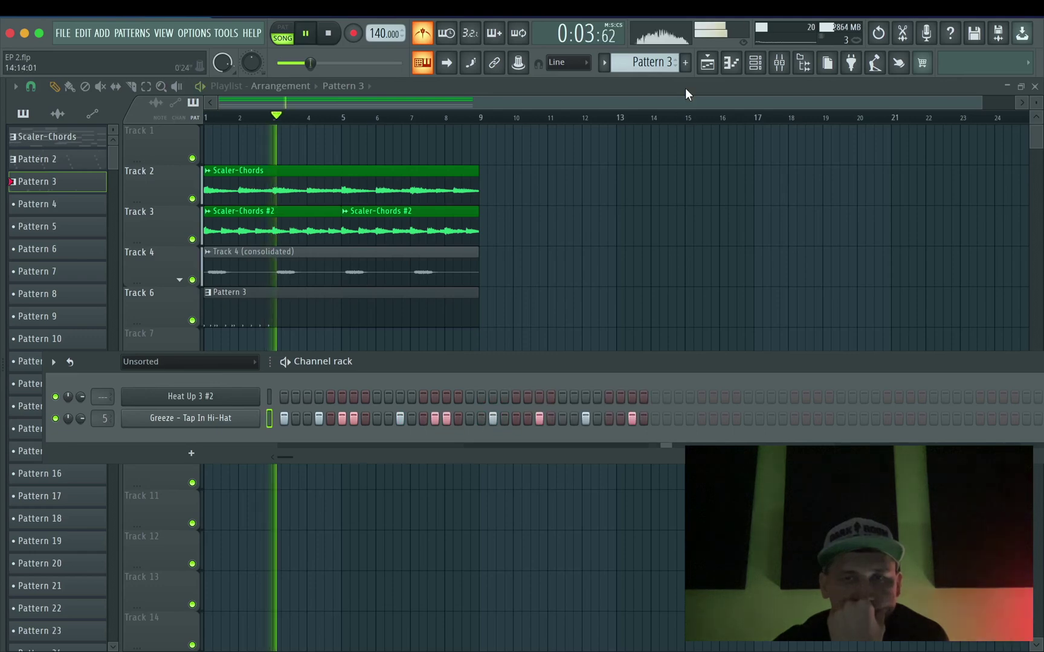
- Examine and audition the two-bar hi-hat rhythm in the Tap In Hi-Hat piano roll, then return to the playlist
left_click(708, 63)
left_click(708, 63)
left_click(731, 63)
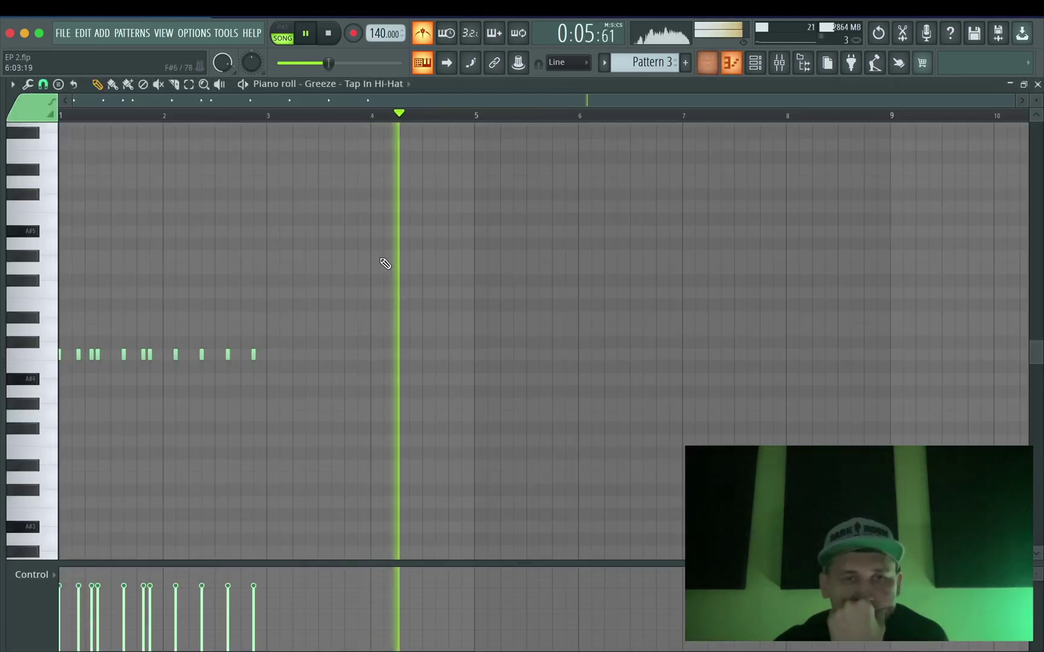
key("space")
key("space")
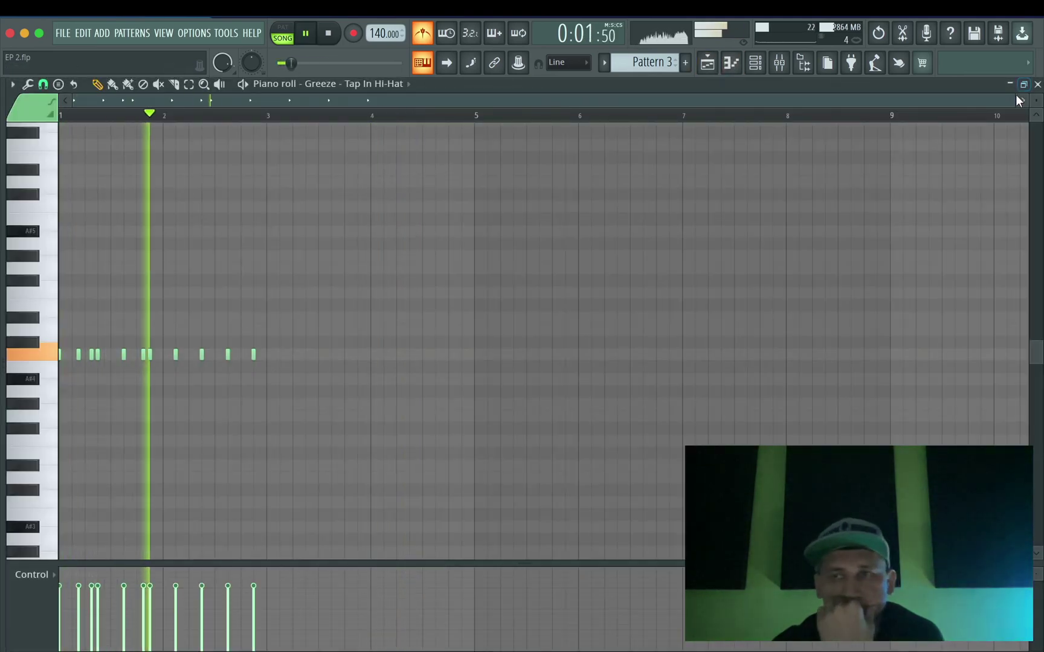
left_click_drag(1018, 99, 476, 102)
key("space")
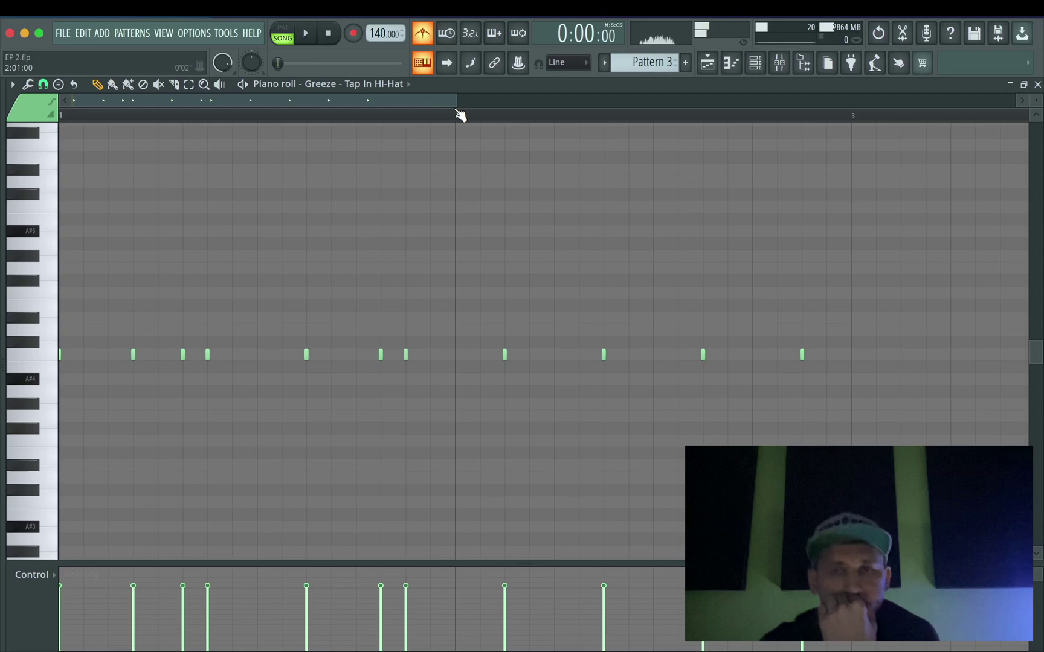
left_click(708, 63)
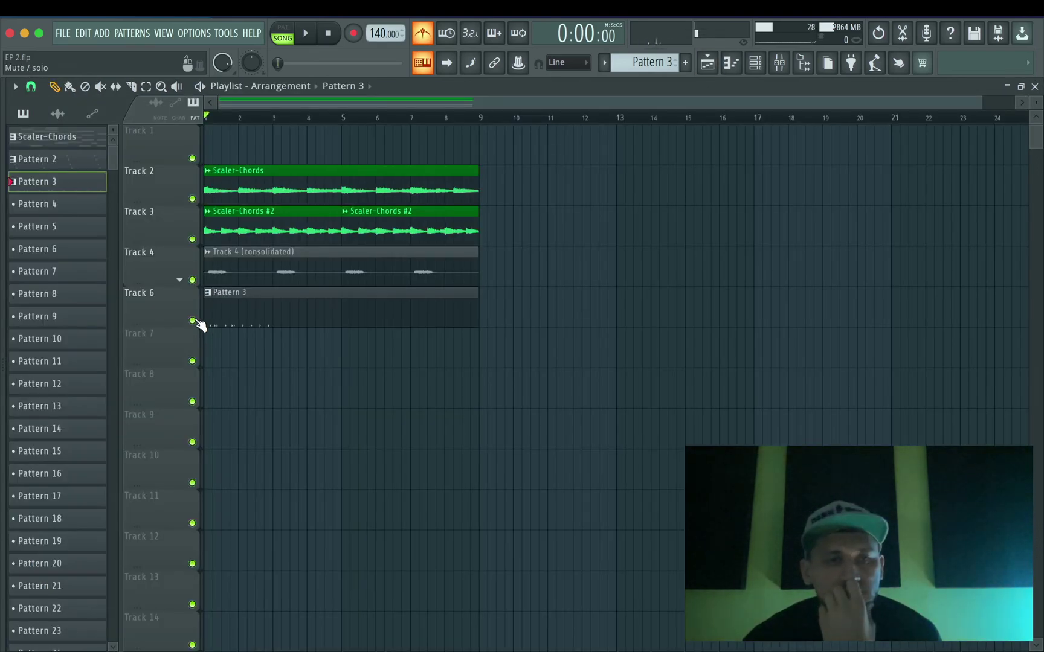
- Audition the Greeze claps against the playing loop and place Vital Clap on Track 7 at step 9 of bar 1
key("alt+F8")
left_click(90, 389)
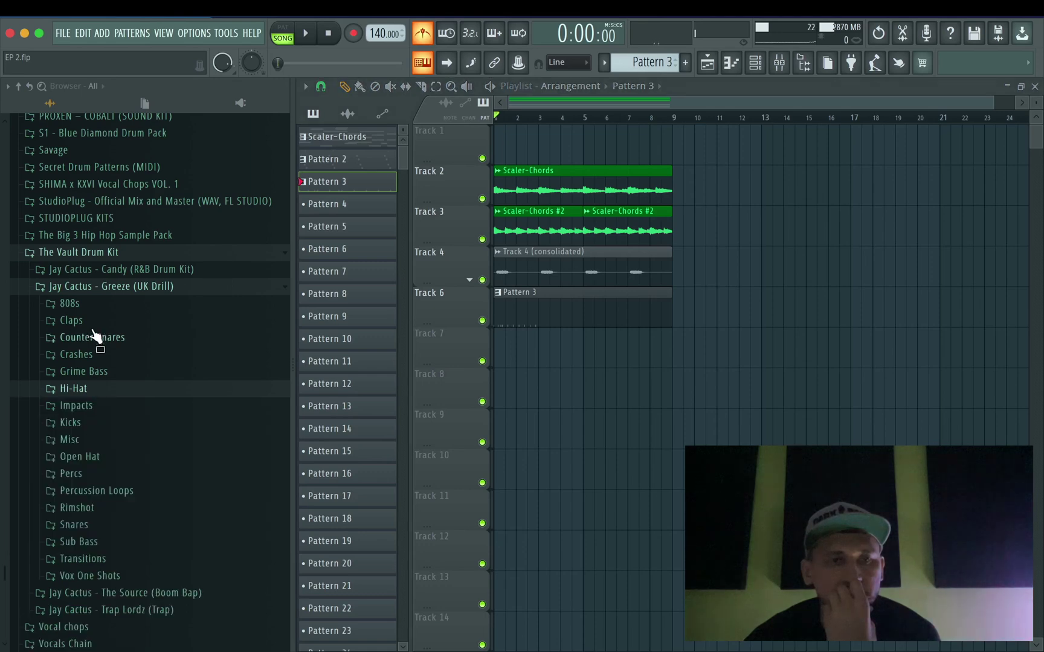
left_click(83, 322)
left_click(90, 368)
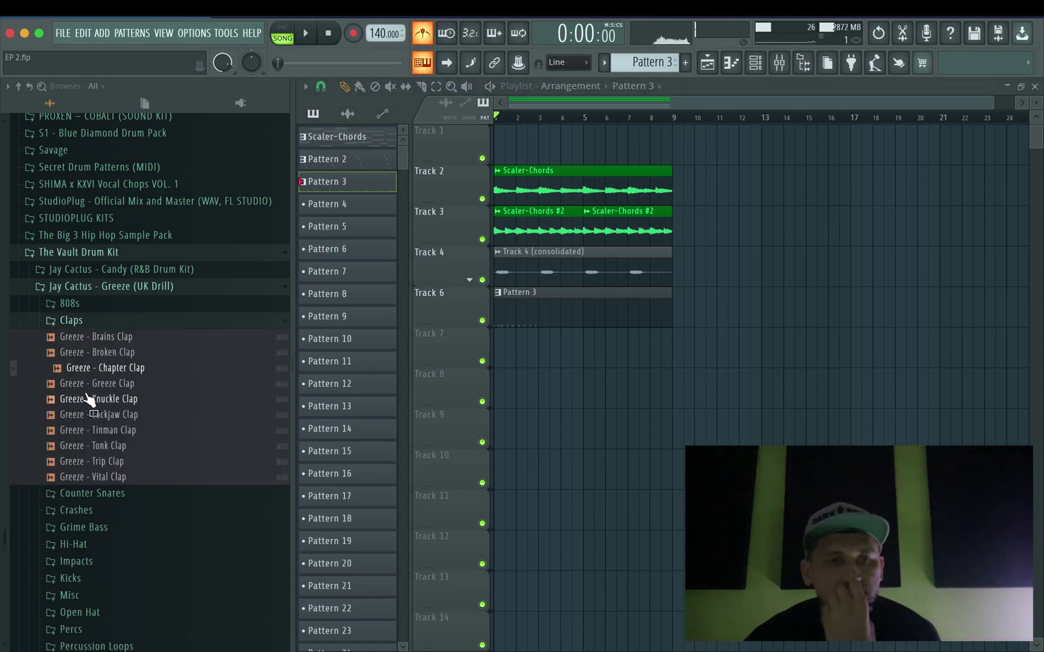
key("space")
left_click(97, 430)
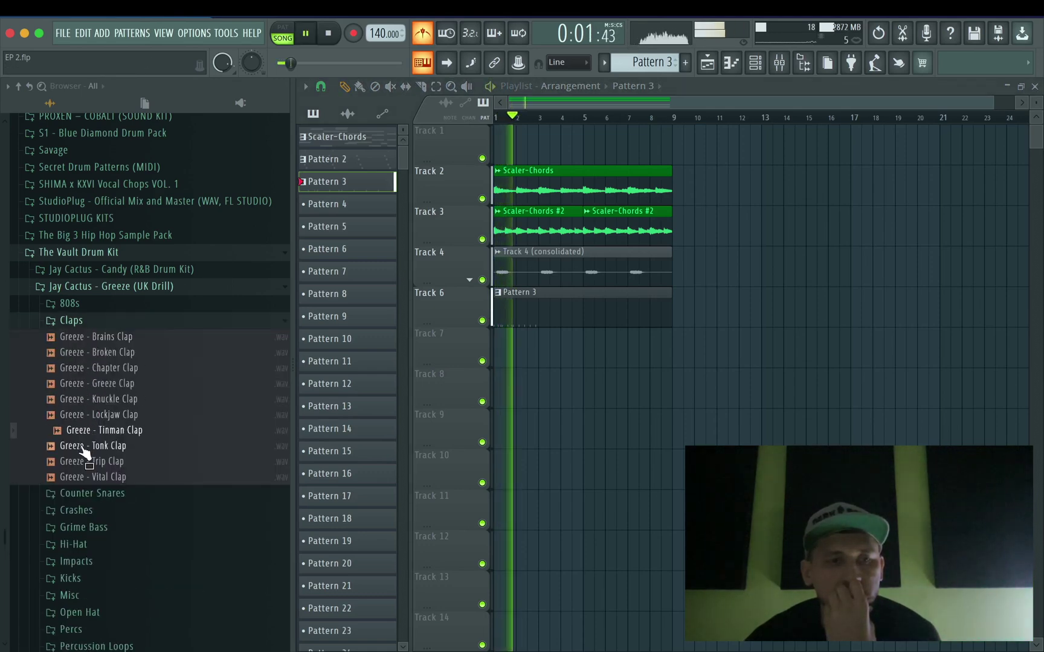
left_click(100, 446)
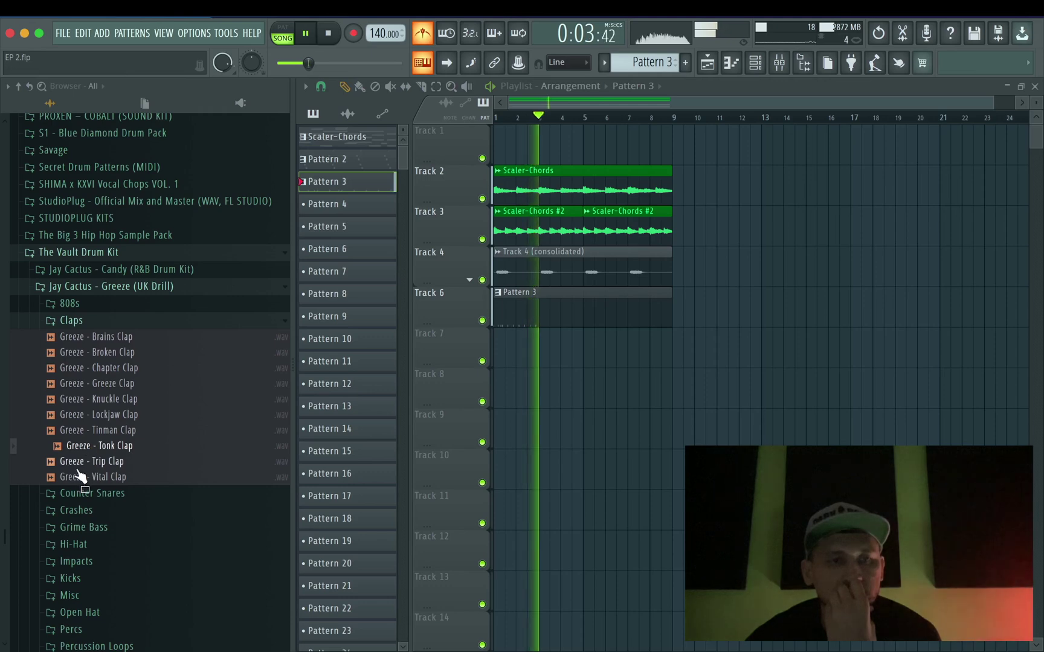
left_click(94, 462)
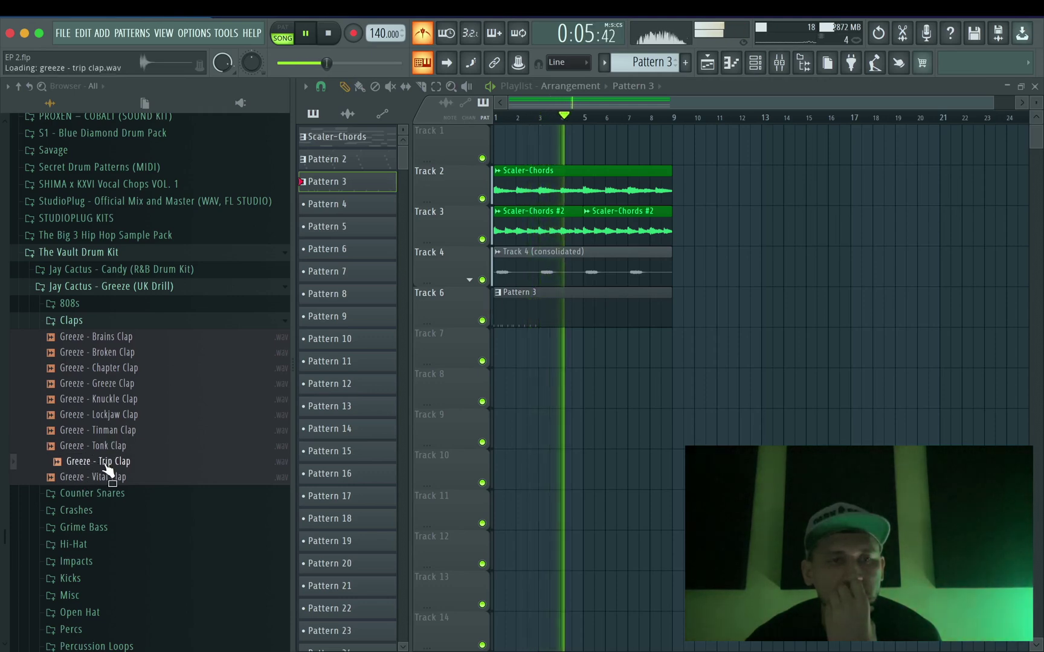
left_click(107, 477)
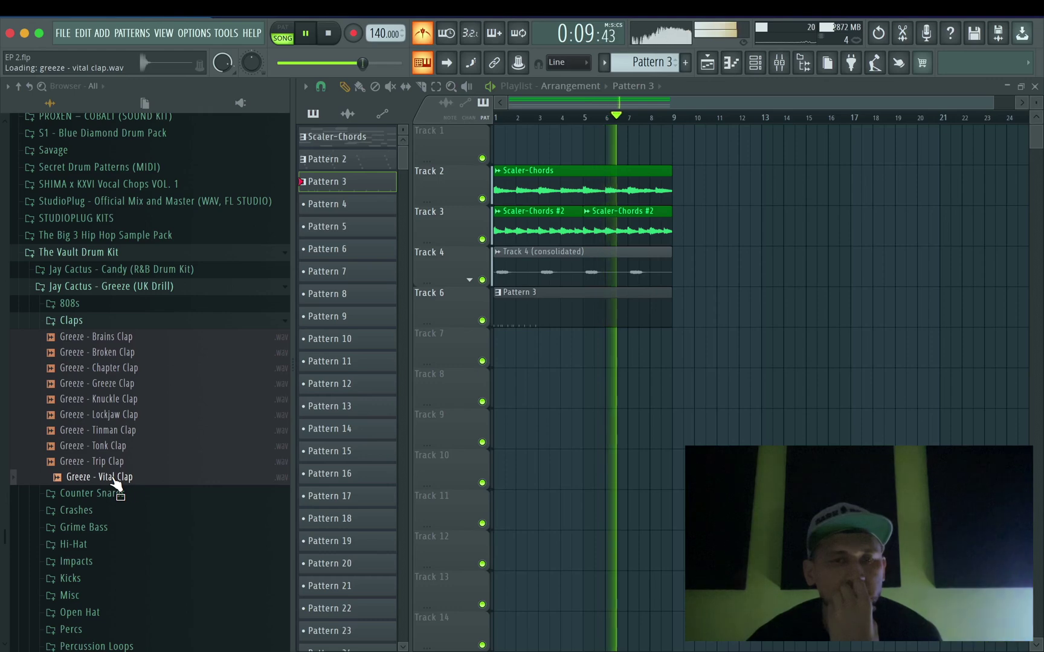
left_click_drag(119, 490, 222, 356)
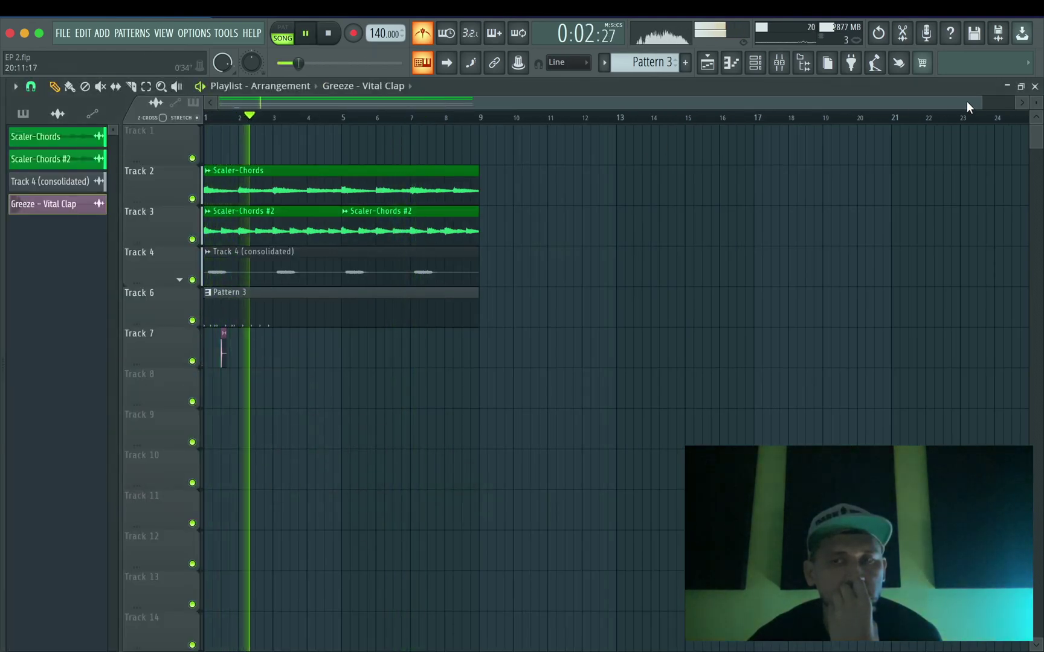
- Repeat the Vital Clap on Track 7 at step 9 of every bar from bar 2 to bar 8
left_click_drag(789, 89, 364, 76)
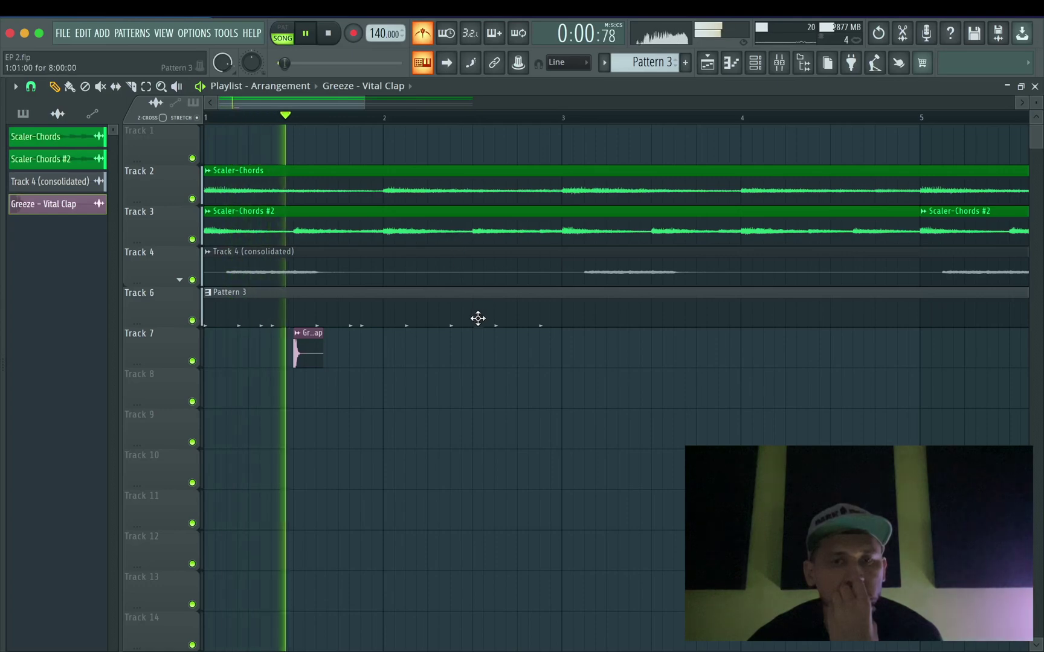
left_click(482, 352)
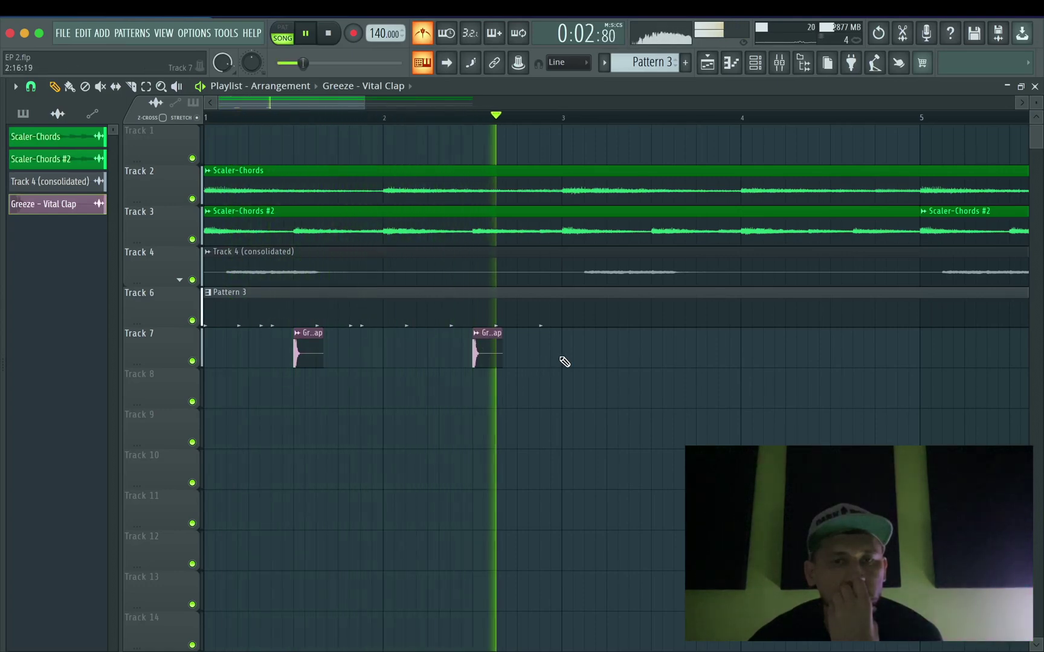
left_click(656, 353)
scroll(589, 388, "down", 3)
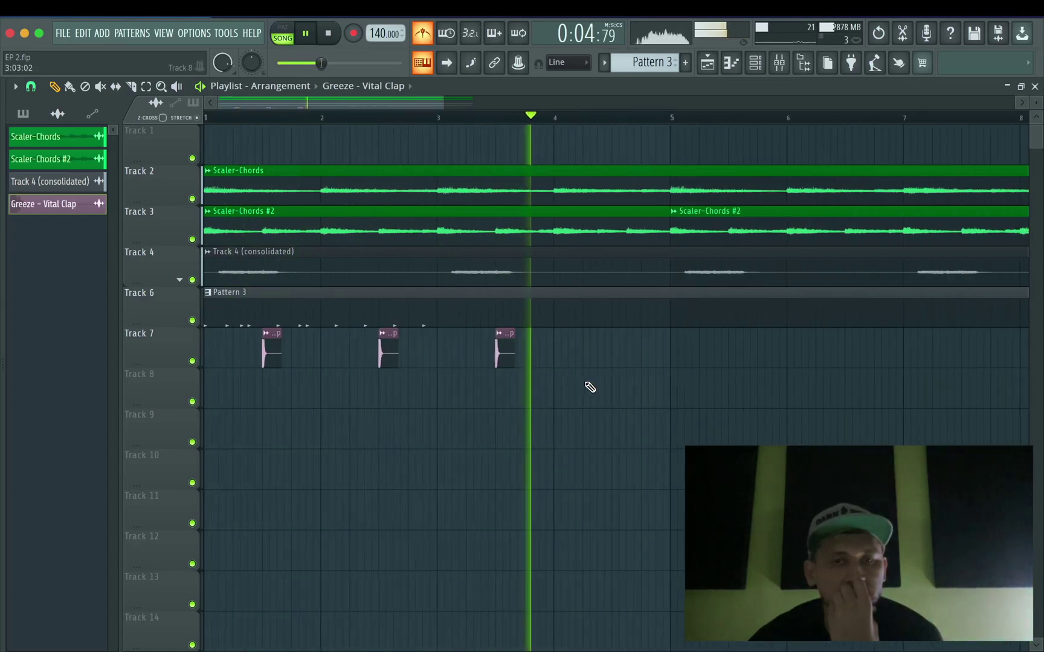
left_click(479, 350)
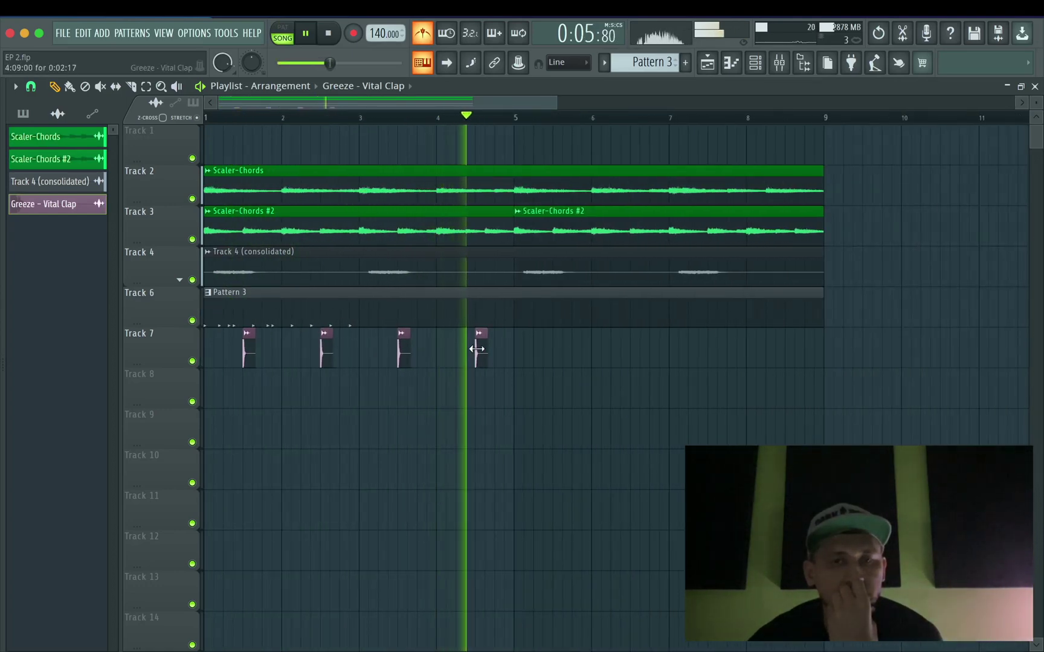
left_click(558, 355)
left_click(632, 350)
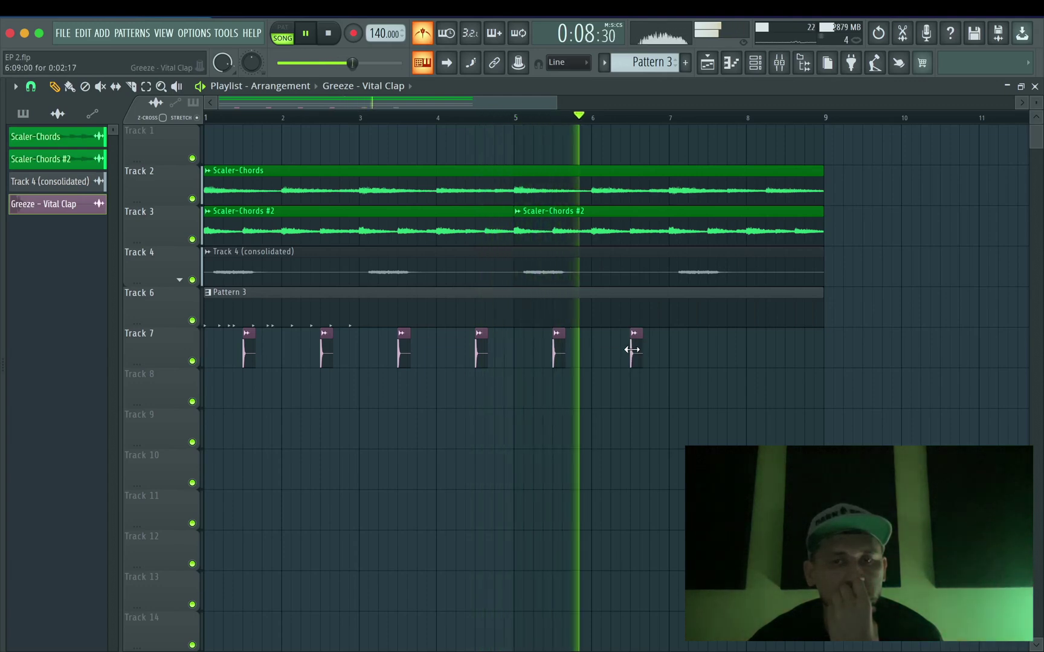
left_click(708, 348)
left_click(788, 353)
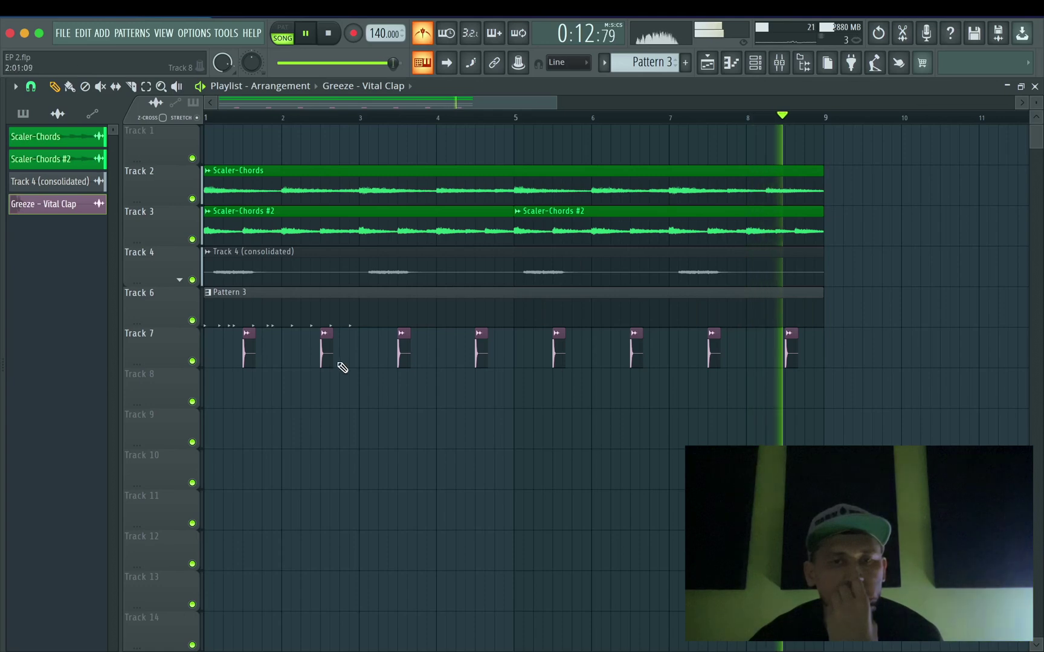
- Route the Vital Clap to mixer track 6 and lower its volume to 91% (-2.1 dB)
double_click(248, 348)
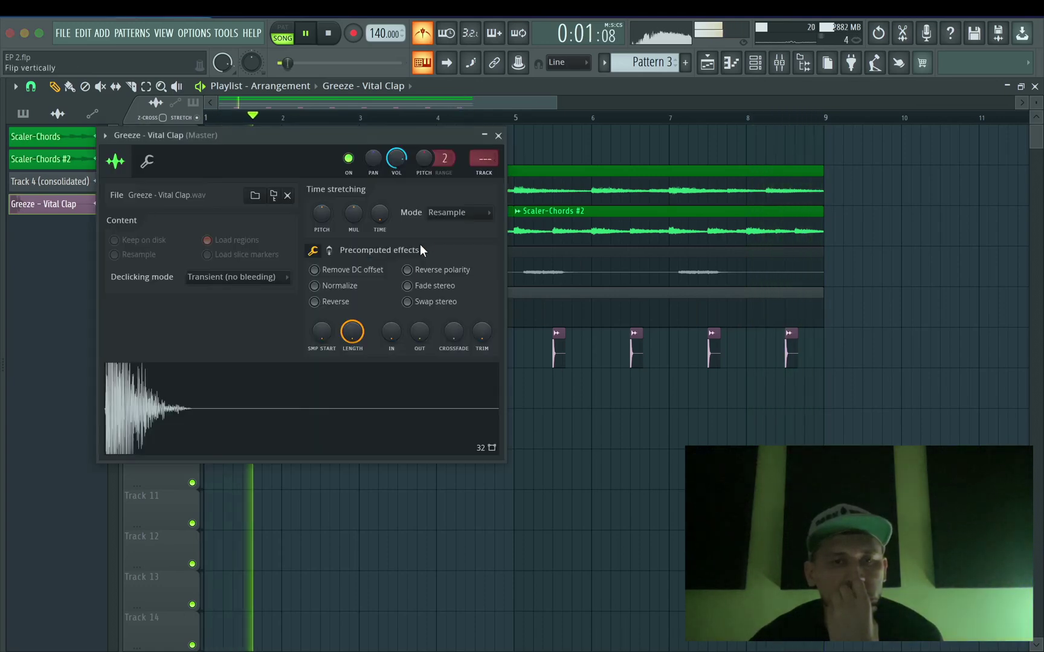
double_click(483, 159)
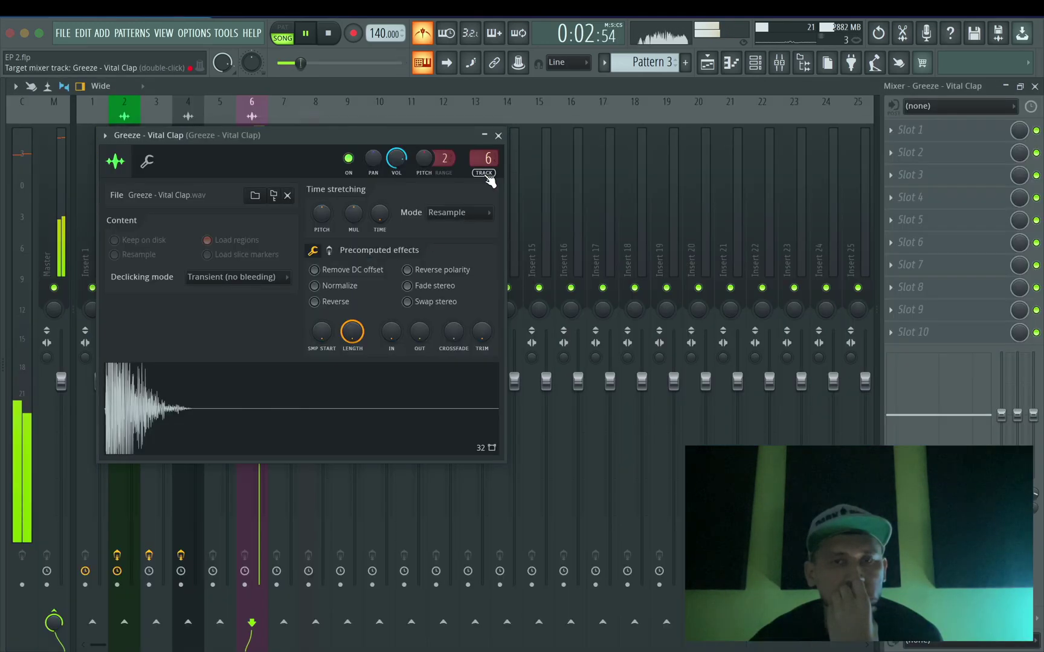
left_click(498, 135)
mouse_move(250, 381)
left_mouse_down()
mouse_move(259, 430)
mouse_move(260, 399)
left_mouse_up()
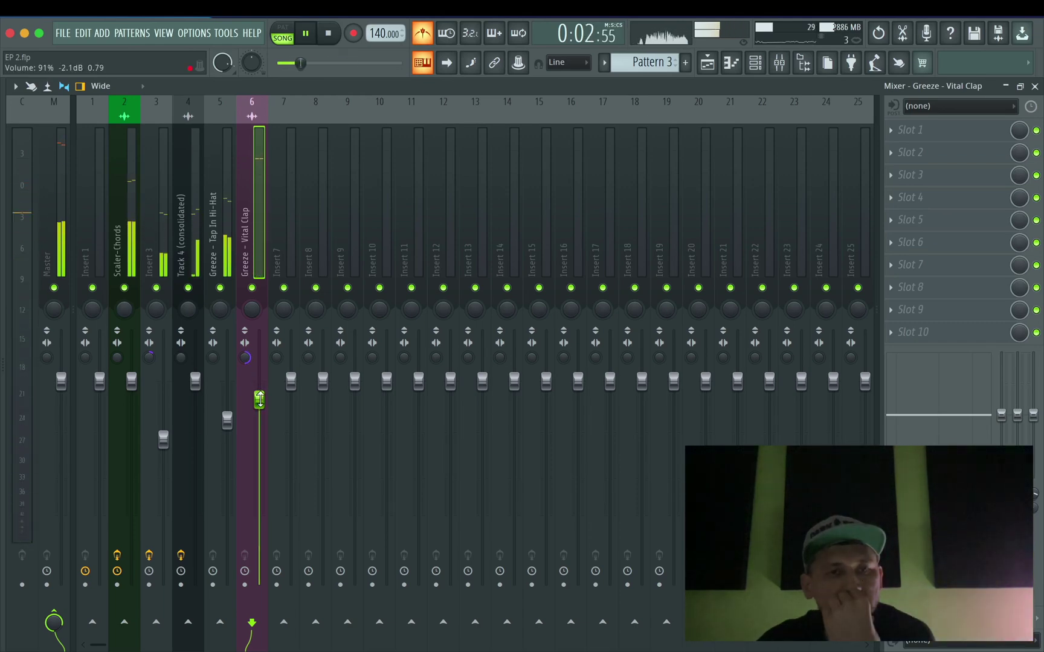
- Return to the playlist and open the piano roll of Pattern 3's hi-hats
left_click(708, 63)
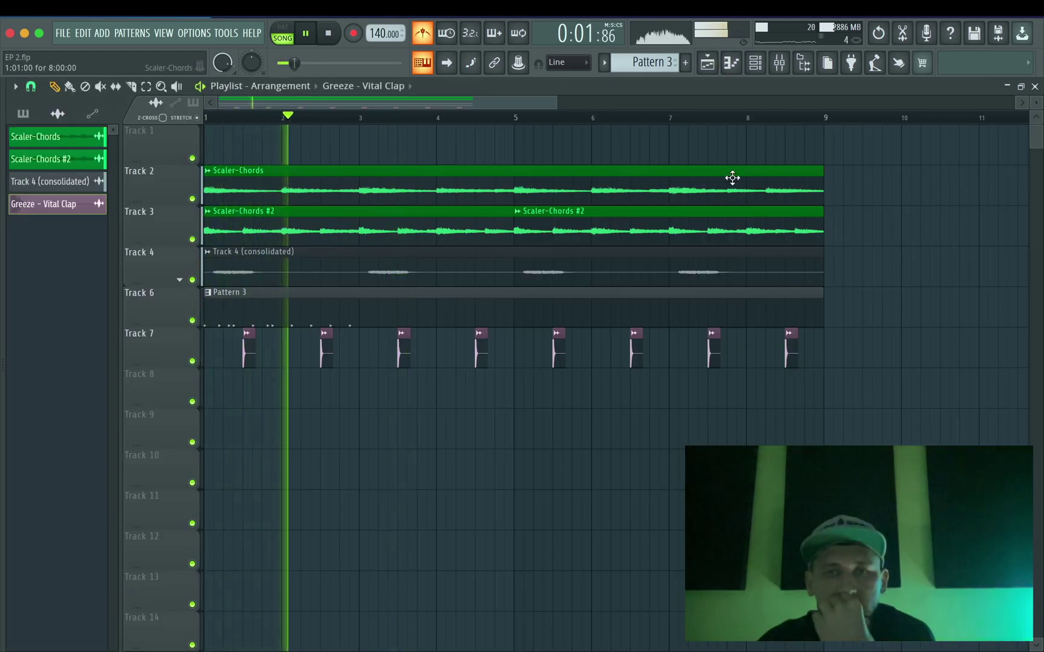
left_click(731, 63)
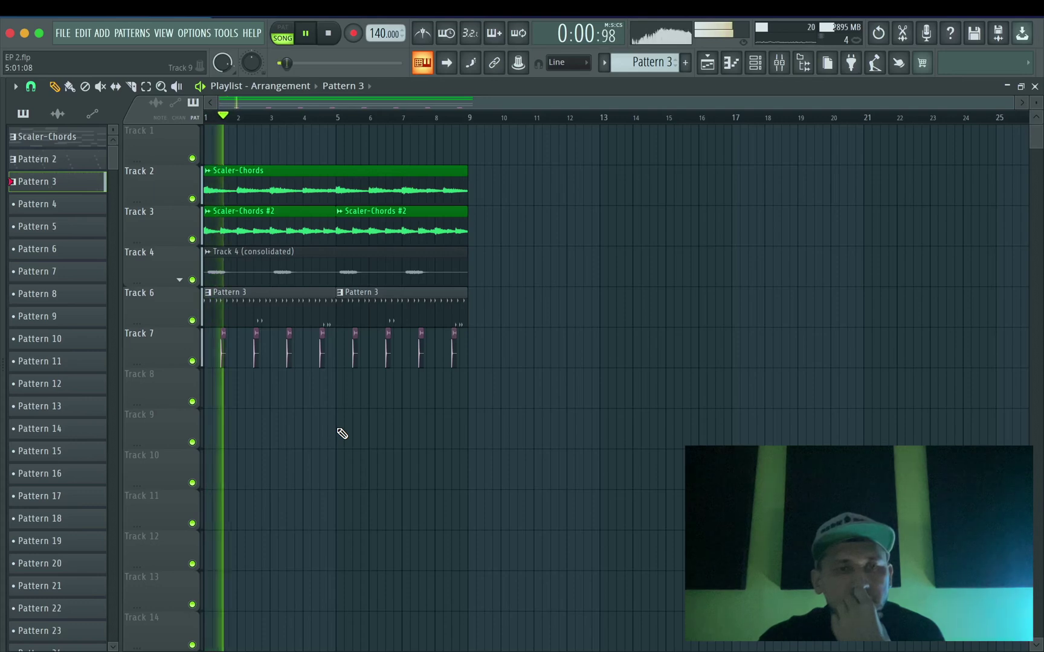
- Audition the Greeze crashes and place Conquer Crash on Track 8 at the start of bars 1 and 5
key("alt+F8")
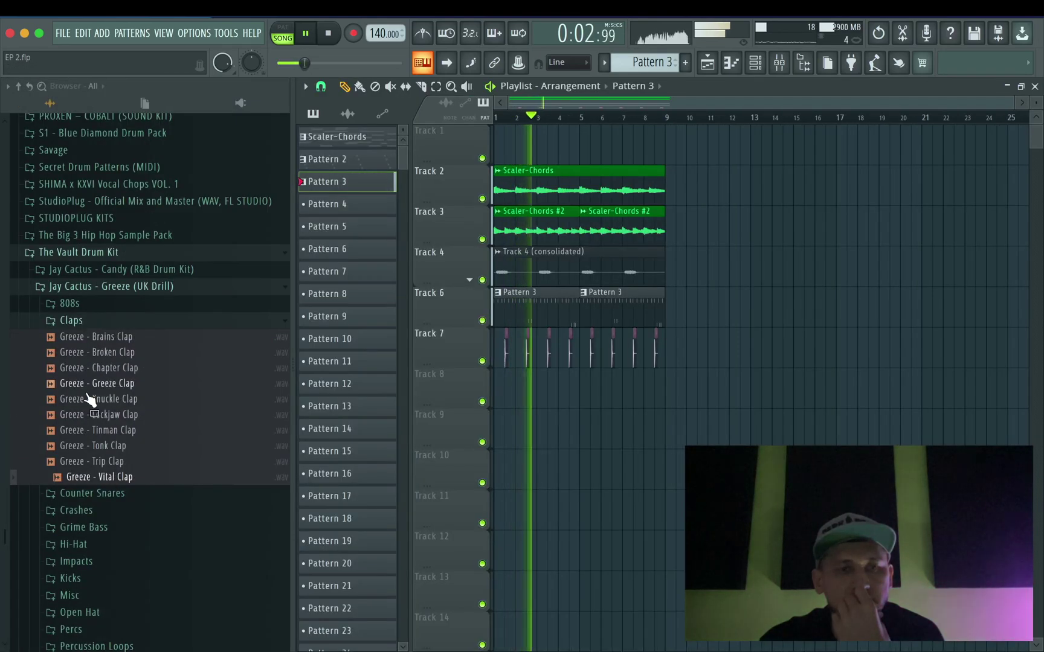
left_click(72, 323)
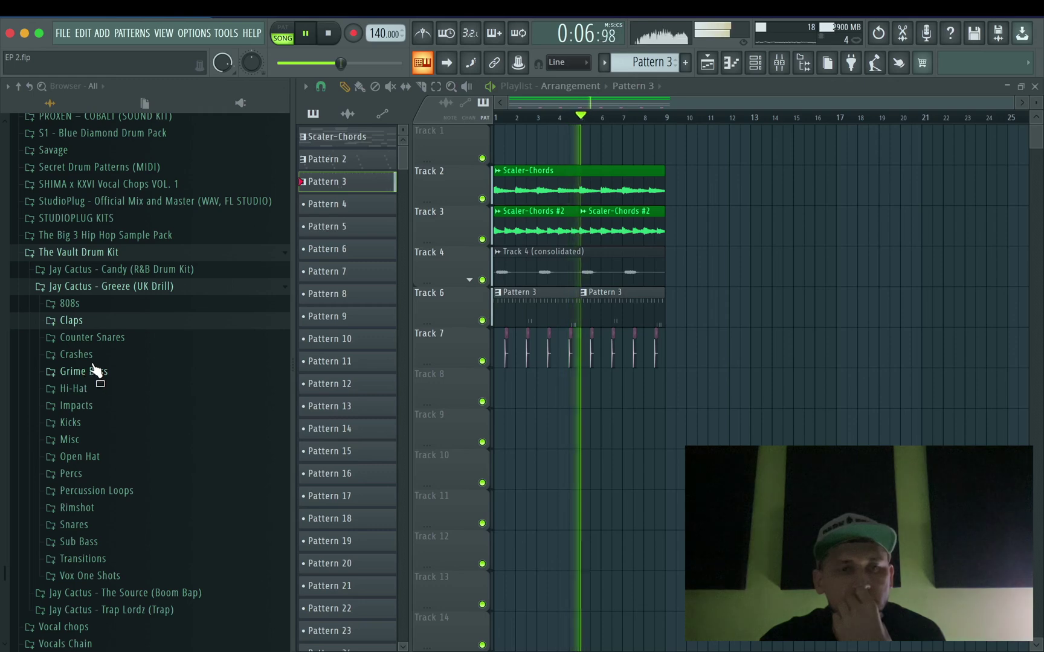
left_click(77, 354)
left_click(95, 405)
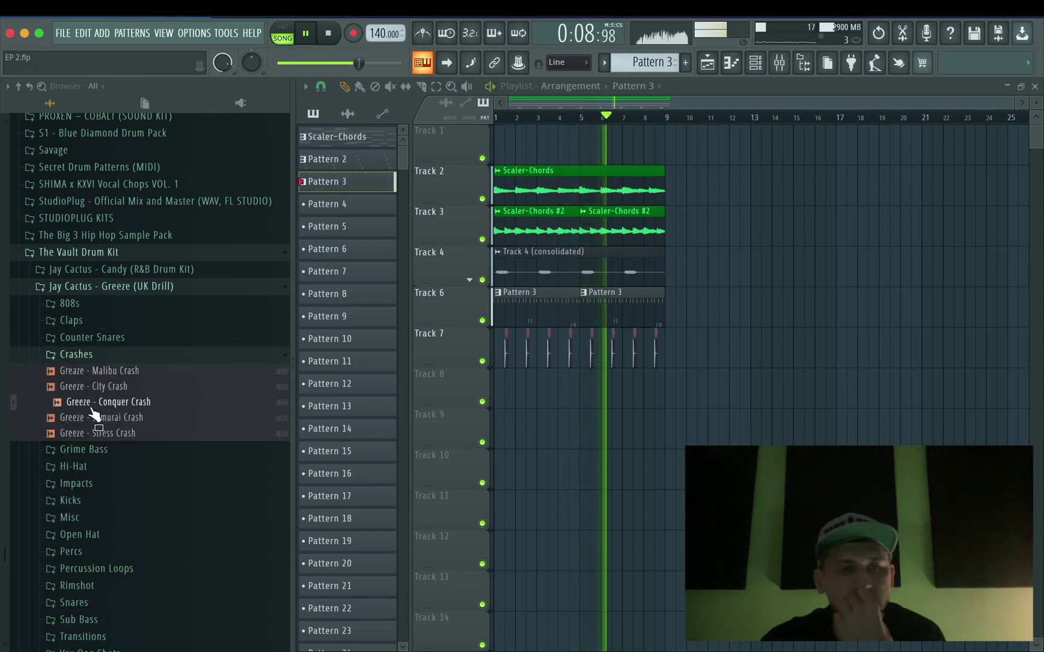
key("Up")
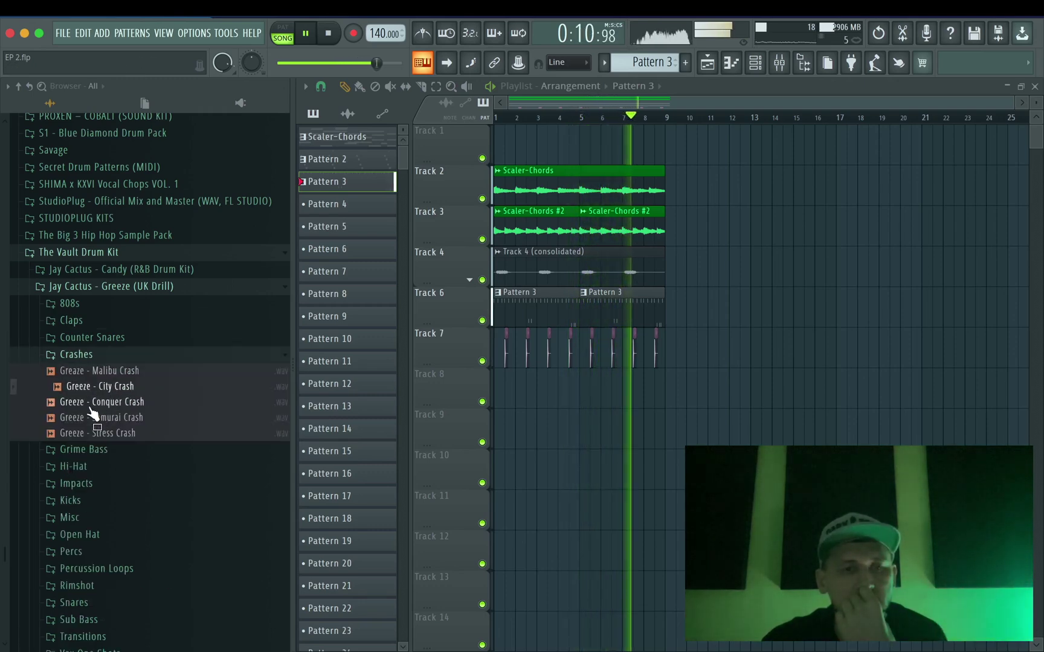
left_click(93, 418)
left_click(94, 434)
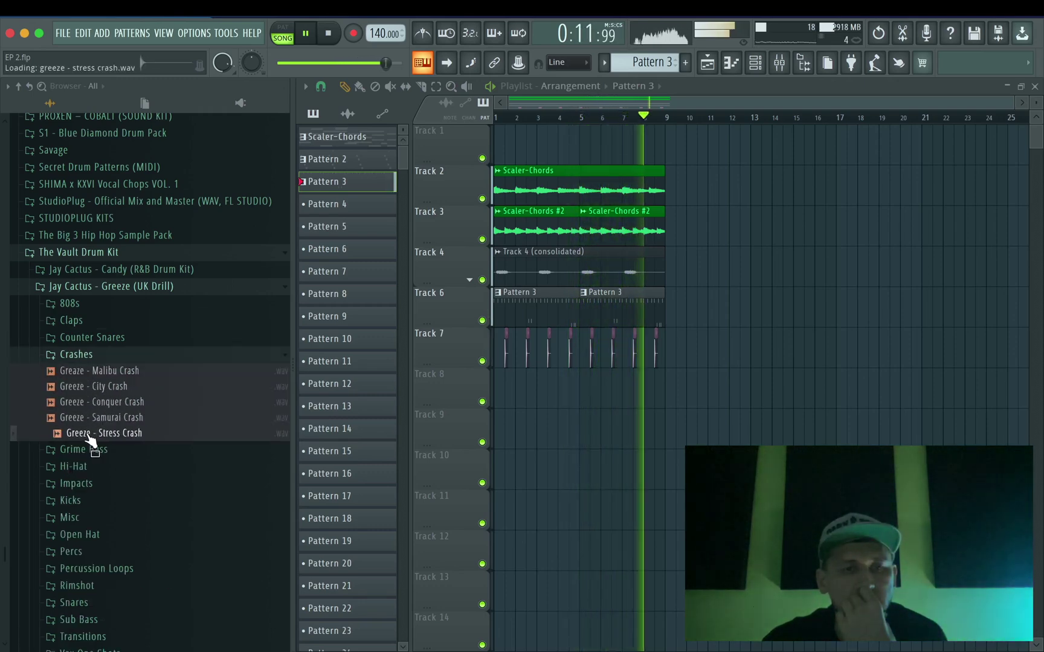
left_click(103, 373)
left_click(88, 401)
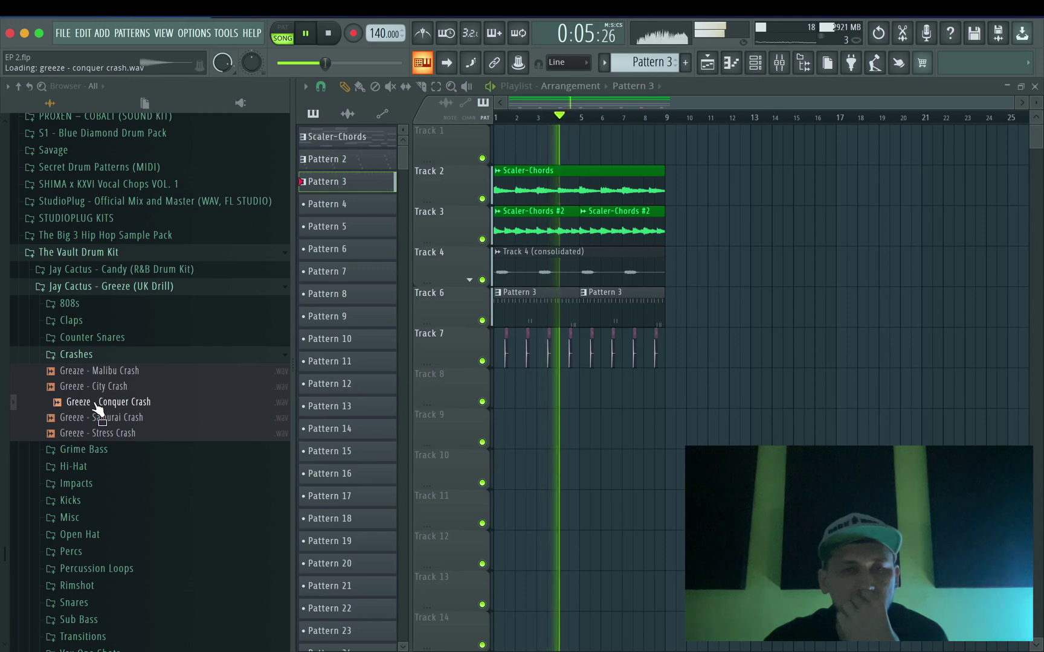
left_click_drag(101, 416, 204, 396)
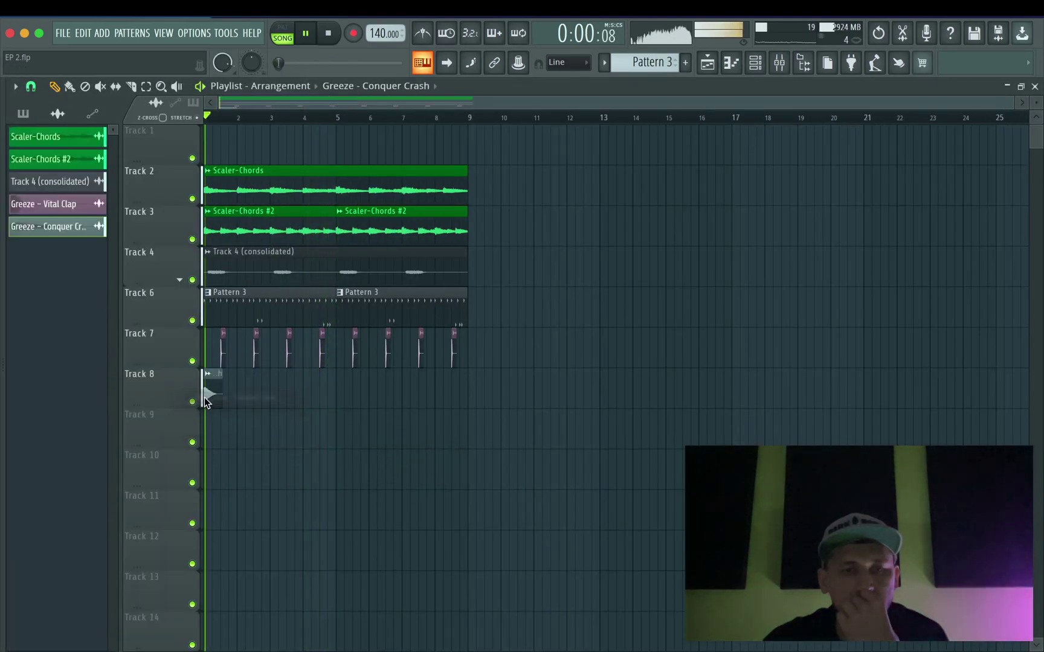
left_click(338, 390)
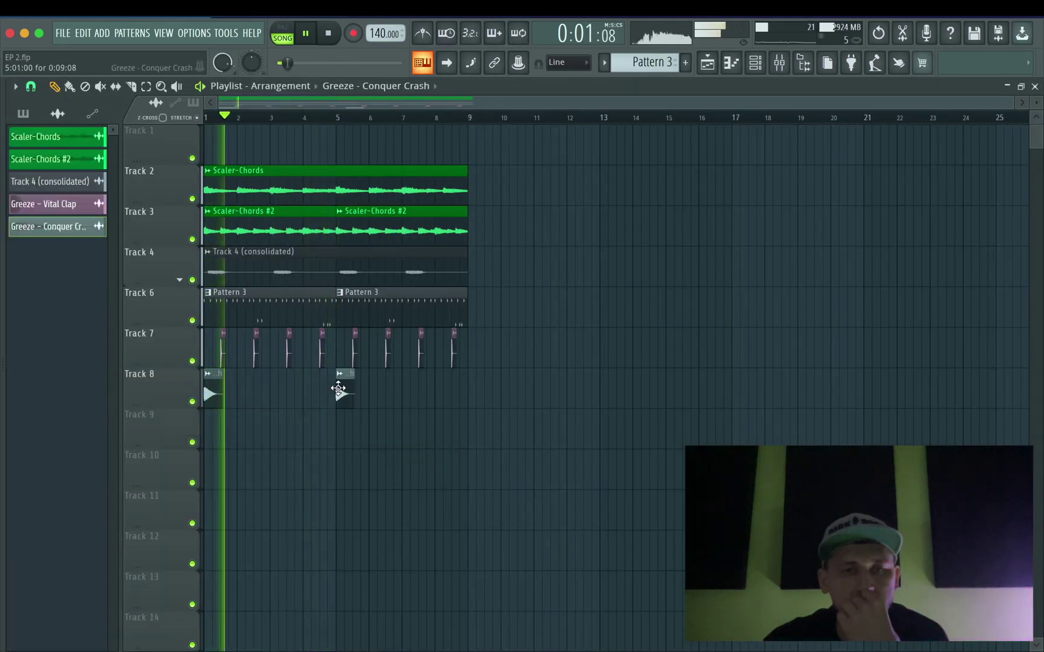
- Set Conquer Crash's time stretching to Stretch and route it to mixer track 7 at 59% volume (-10.2 dB)
double_click(209, 394)
left_click(487, 232)
left_click(468, 274)
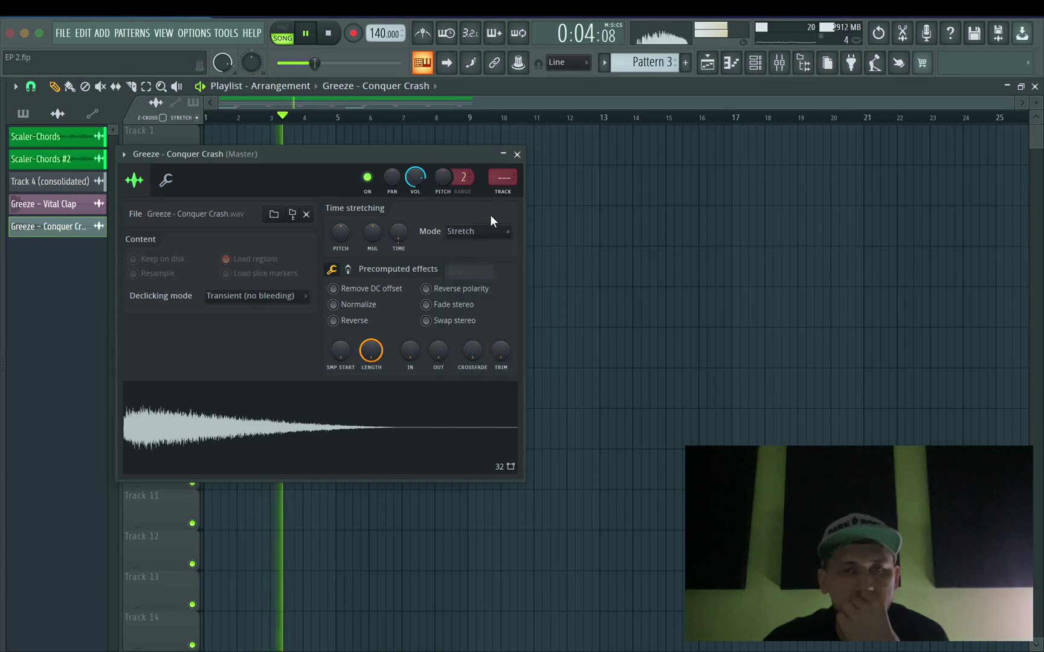
left_click(504, 181)
left_click(517, 155)
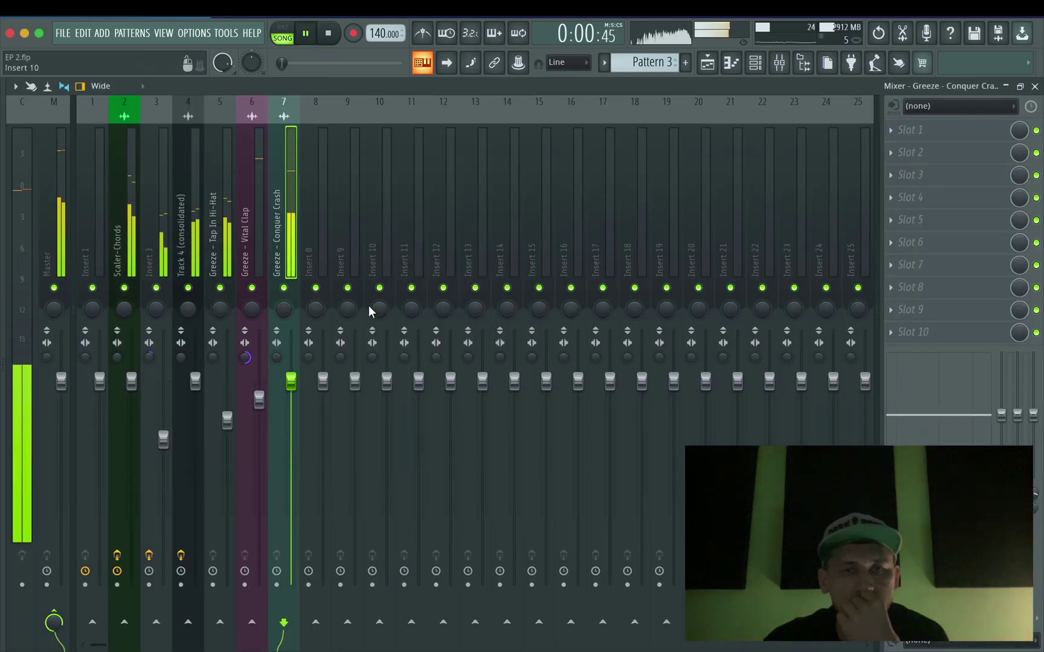
key("space")
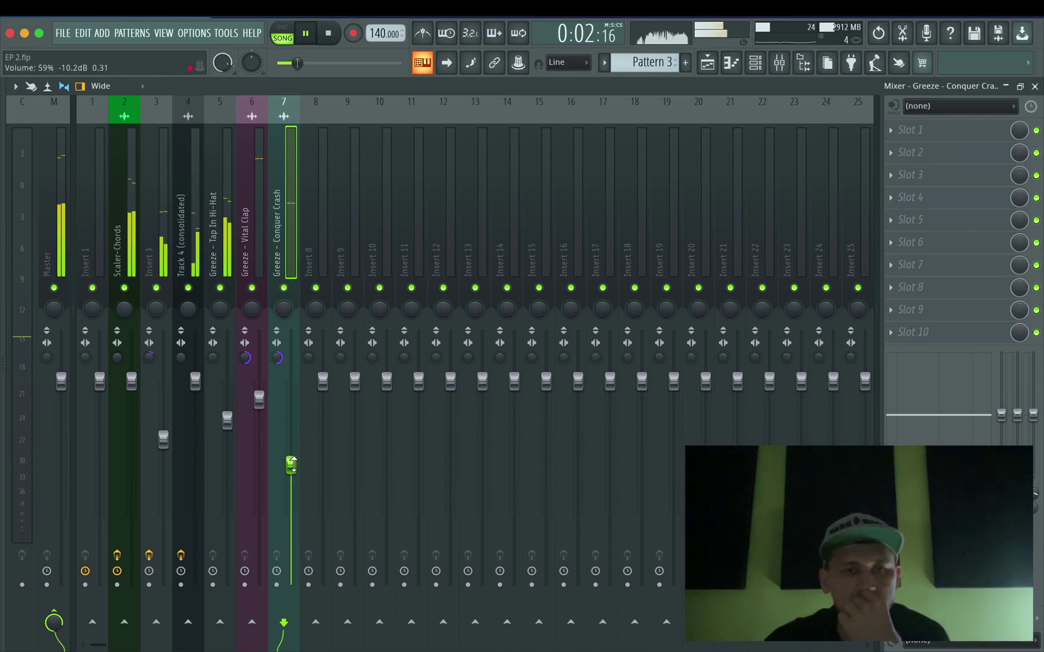
- Audition the Greeze impact and misc sounds and place Mist Misc on Track 8 at step 13 of bar 2
left_click(708, 63)
key("alt+F8")
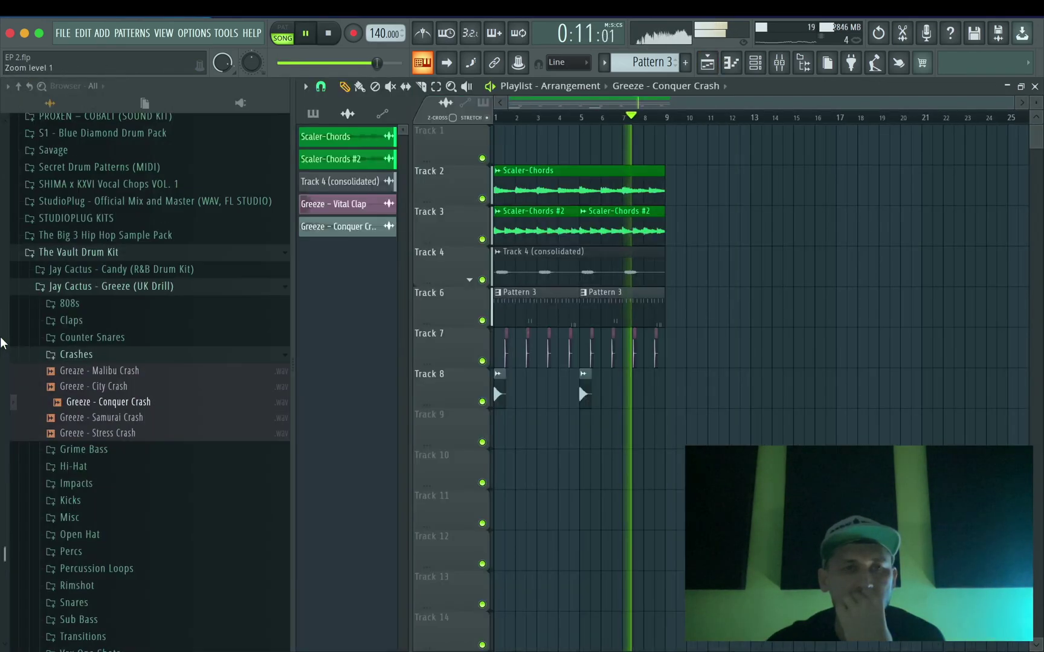
left_click(83, 352)
left_click(95, 406)
left_click(96, 453)
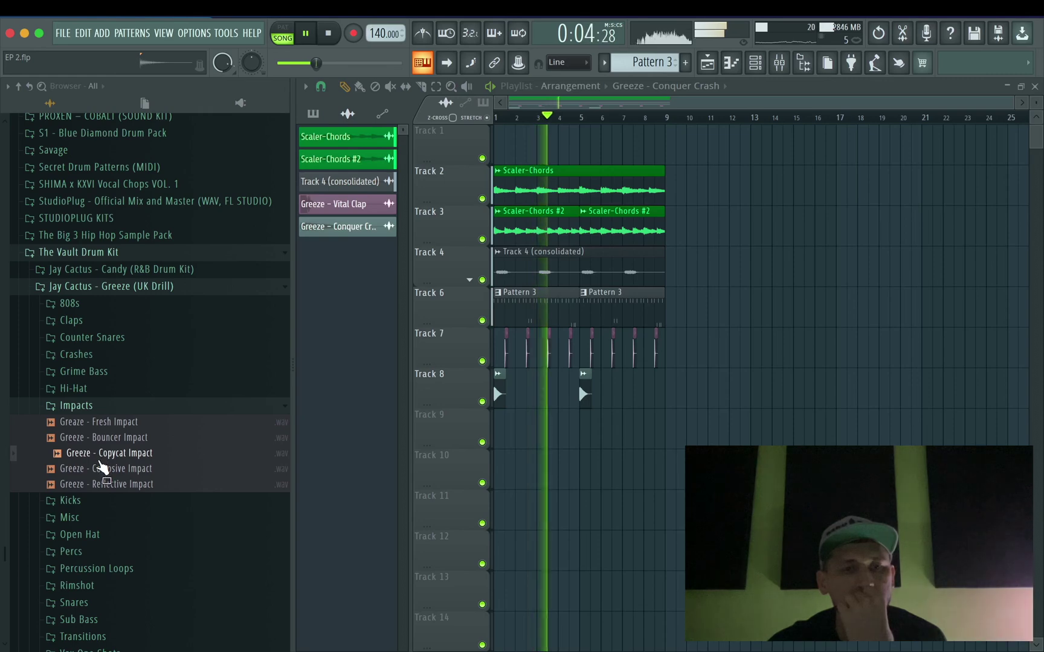
left_click(70, 517)
left_click(117, 340)
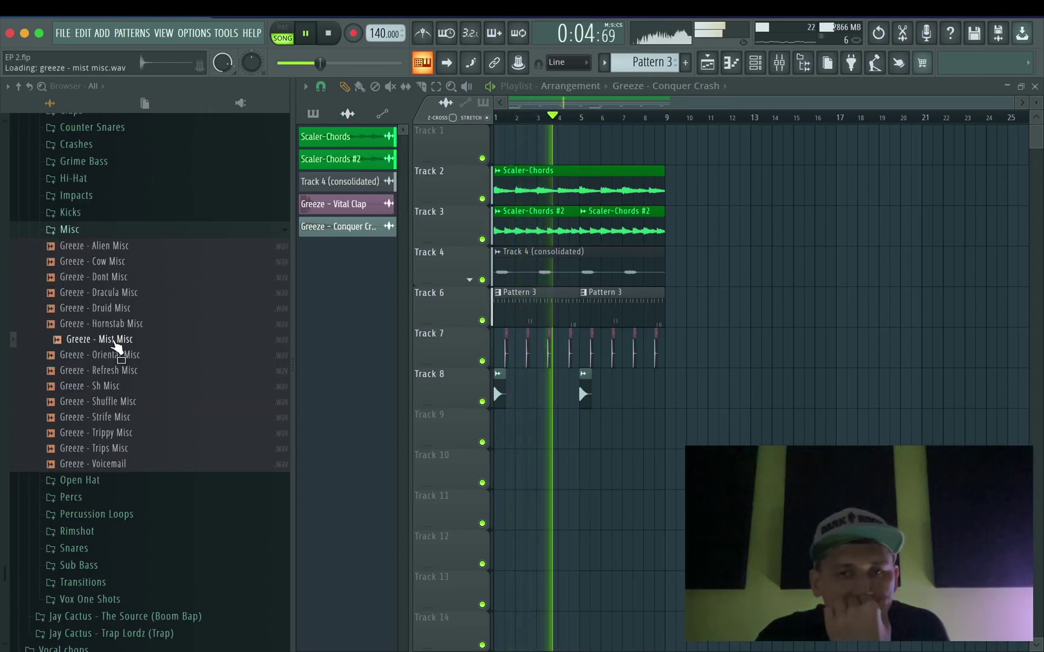
left_click_drag(114, 343, 269, 401)
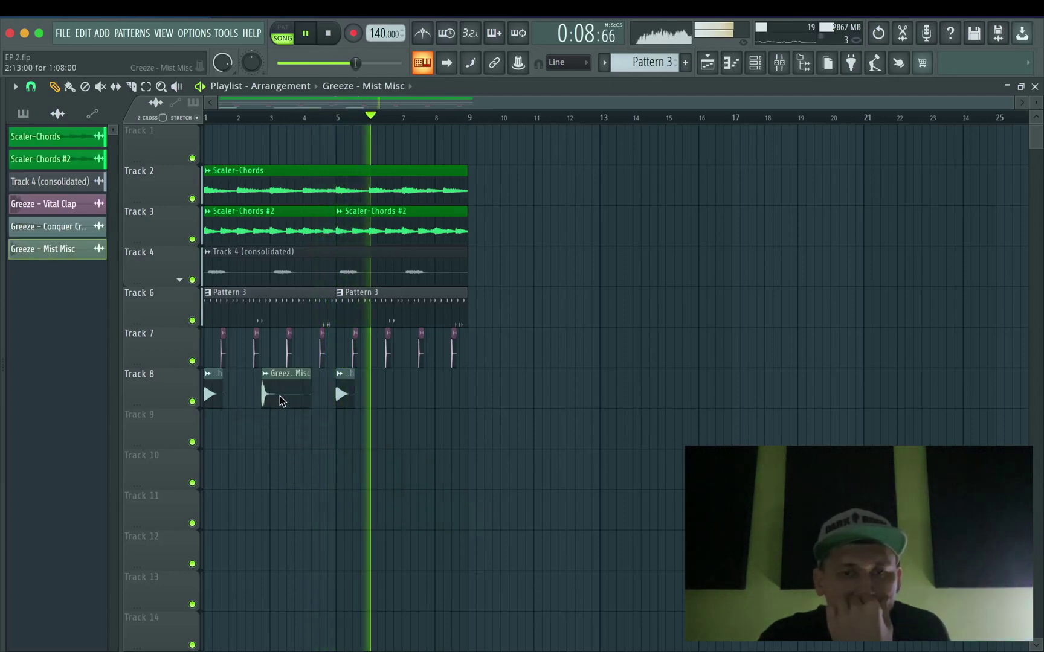
- Route the Mist Misc sample to mixer track 8 and lower its volume
double_click(280, 396)
double_click(534, 192)
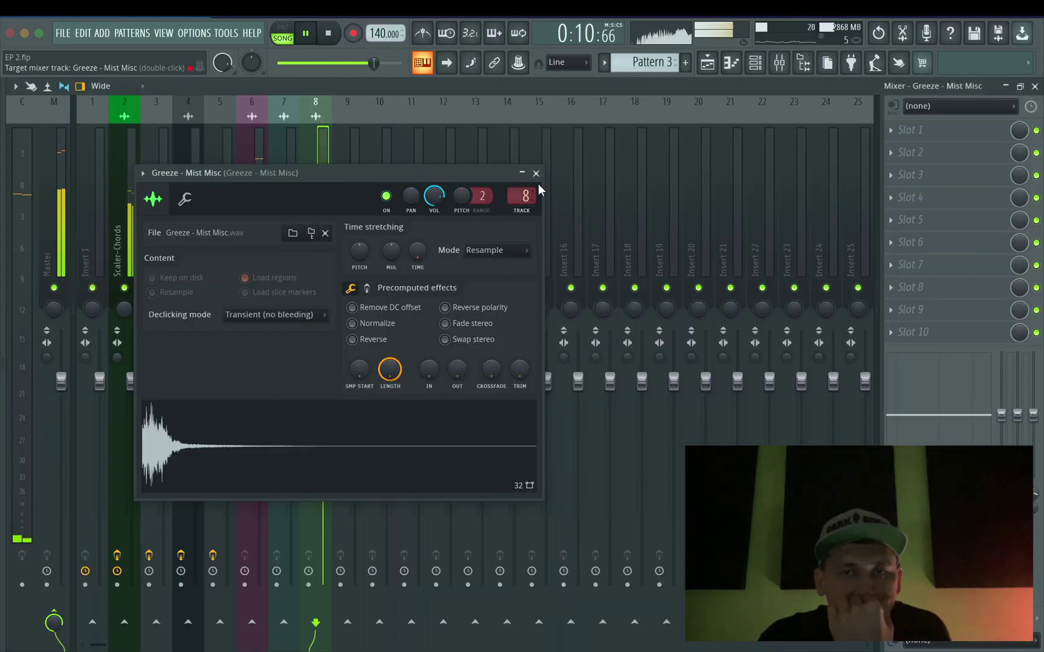
left_click(536, 174)
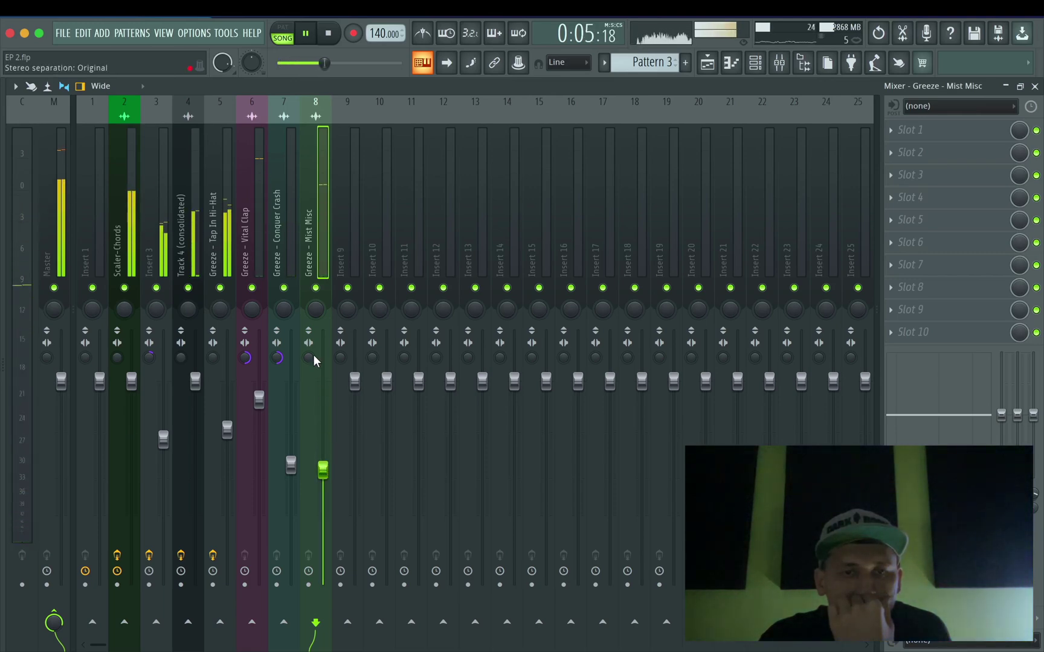
- Adjust the stereo separation of the Mist Misc mixer track and lower its volume further
left_click_drag(309, 358, 309, 468)
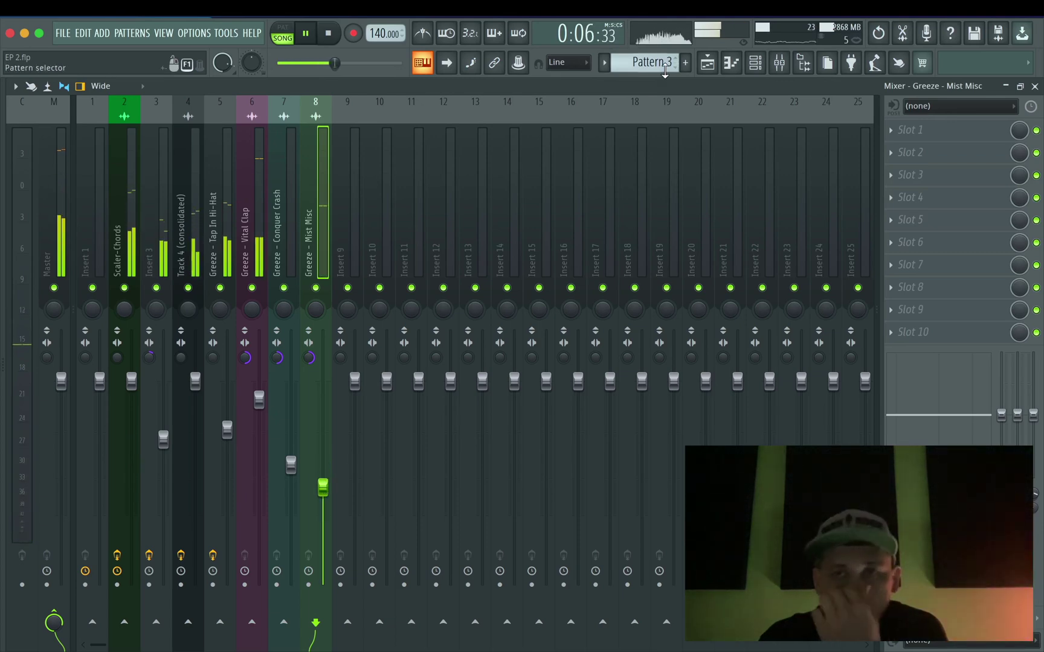
- Slice the Mist Misc clip on Track 8 at step 5 of bar 3 and delete its tail
key("F5")
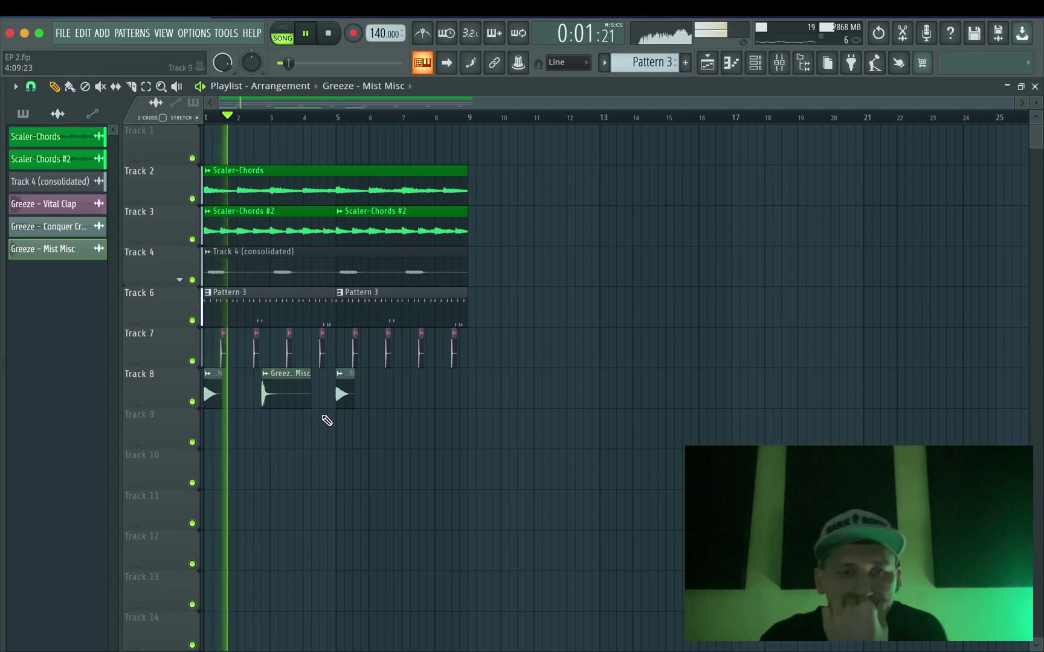
scroll(275, 431, "up", 2)
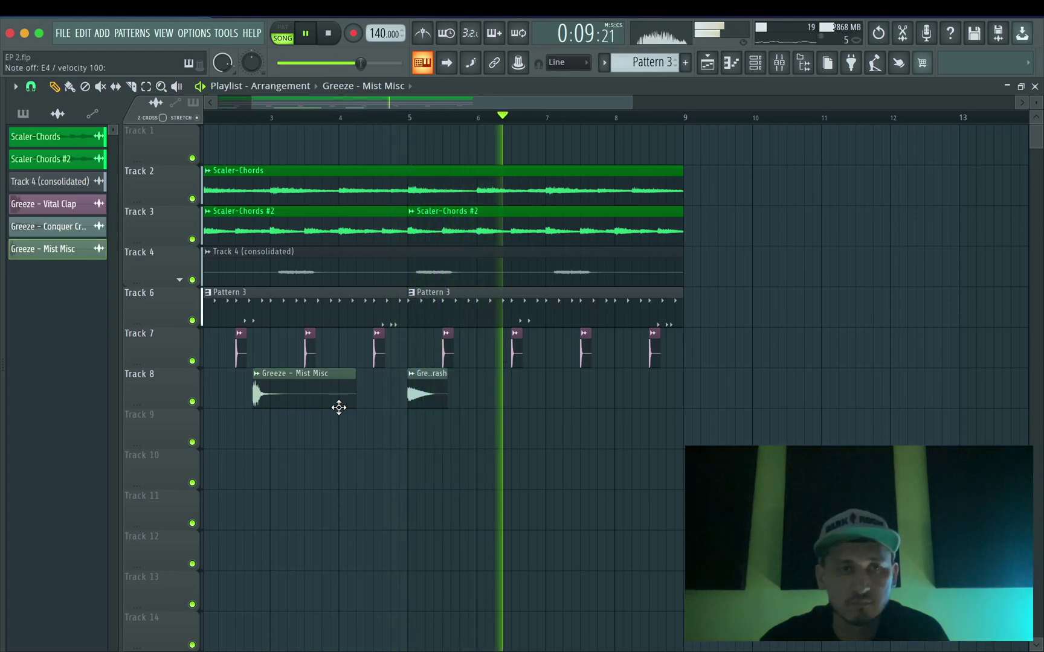
left_click(131, 86)
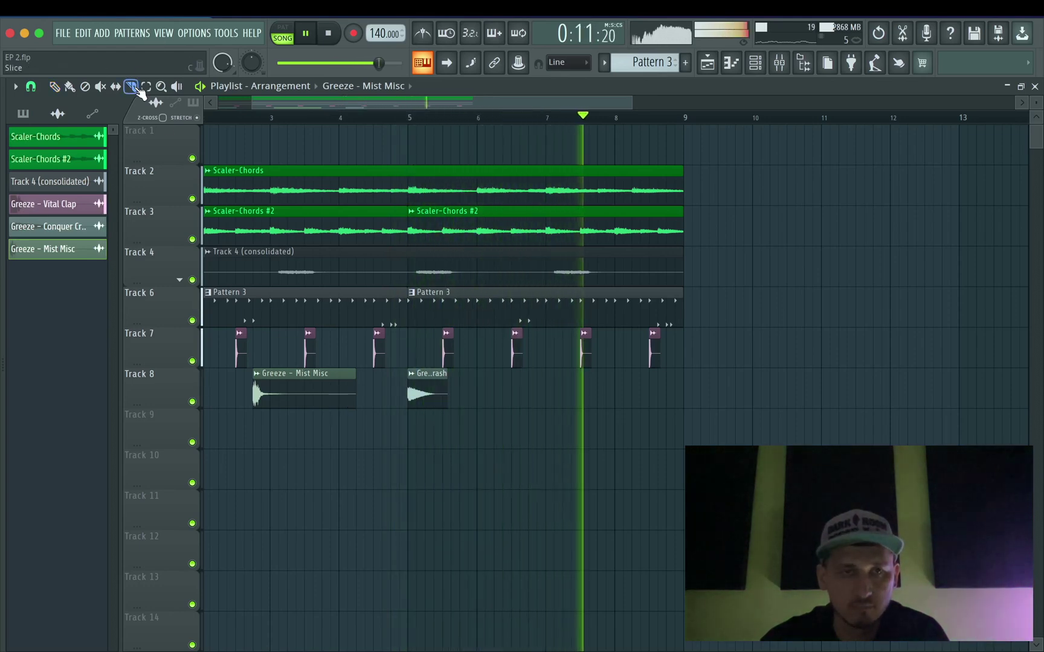
left_click_drag(288, 420, 298, 407)
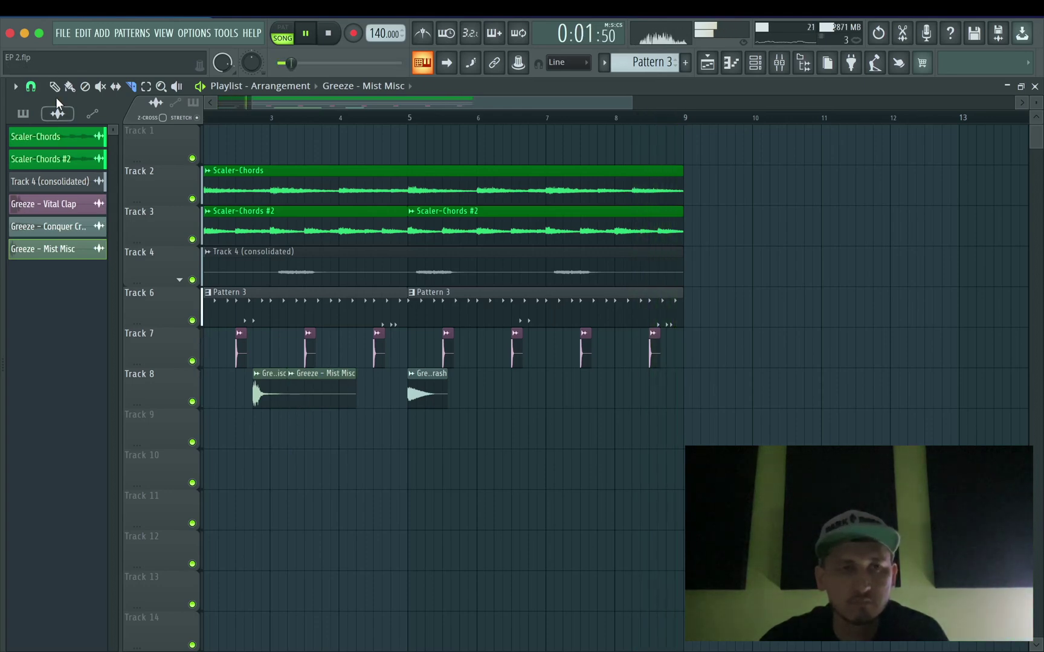
right_click(303, 392)
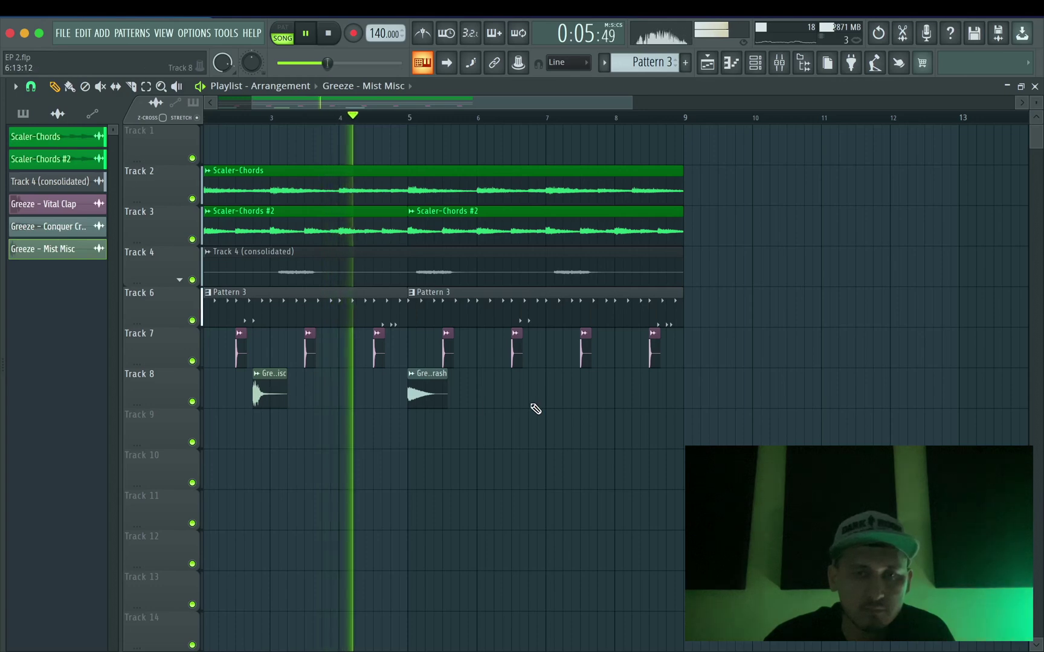
- Arrange the trimmed Mist Misc clip on Track 9 at step 13 of bars 2, 4, 6 and 8, cutting the last one off at bar 9
key("space")
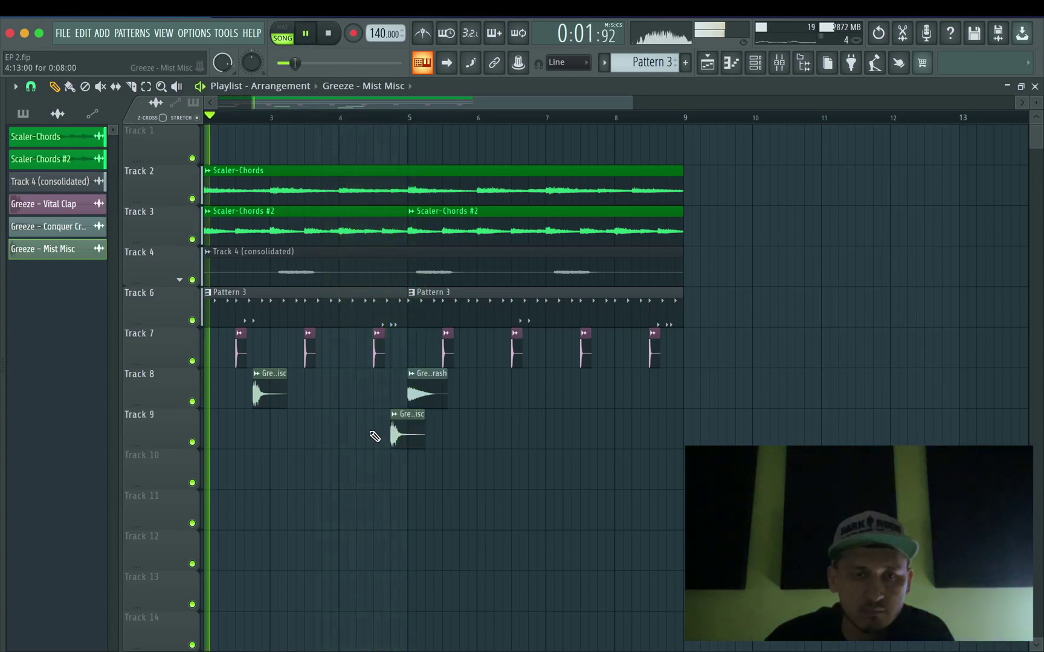
left_click_drag(270, 395, 270, 436)
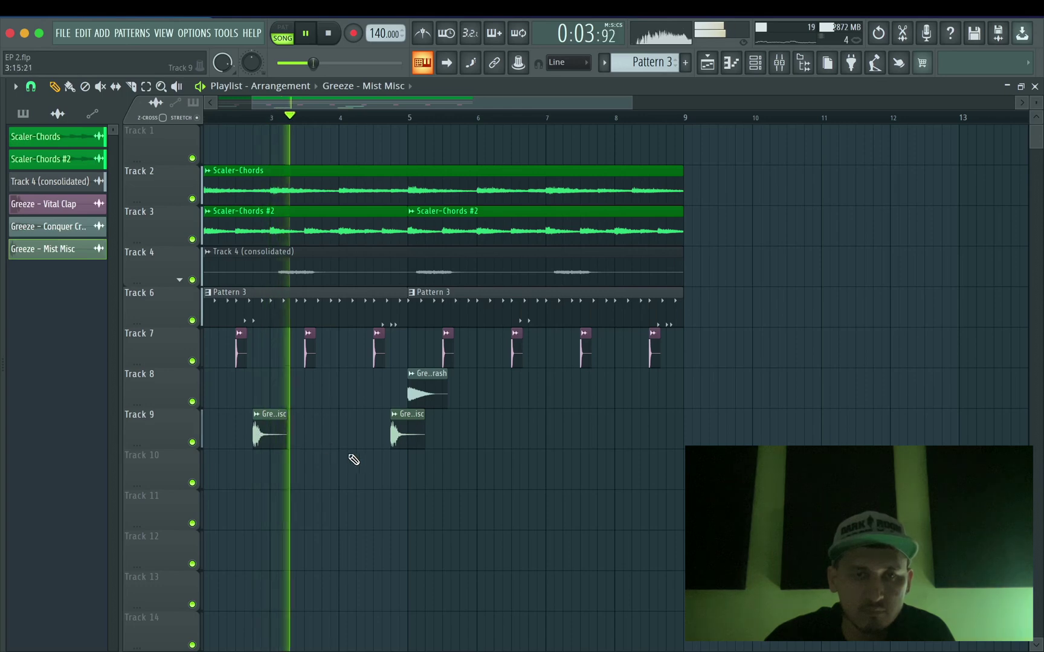
scroll(540, 459, "down", 4, "ctrl")
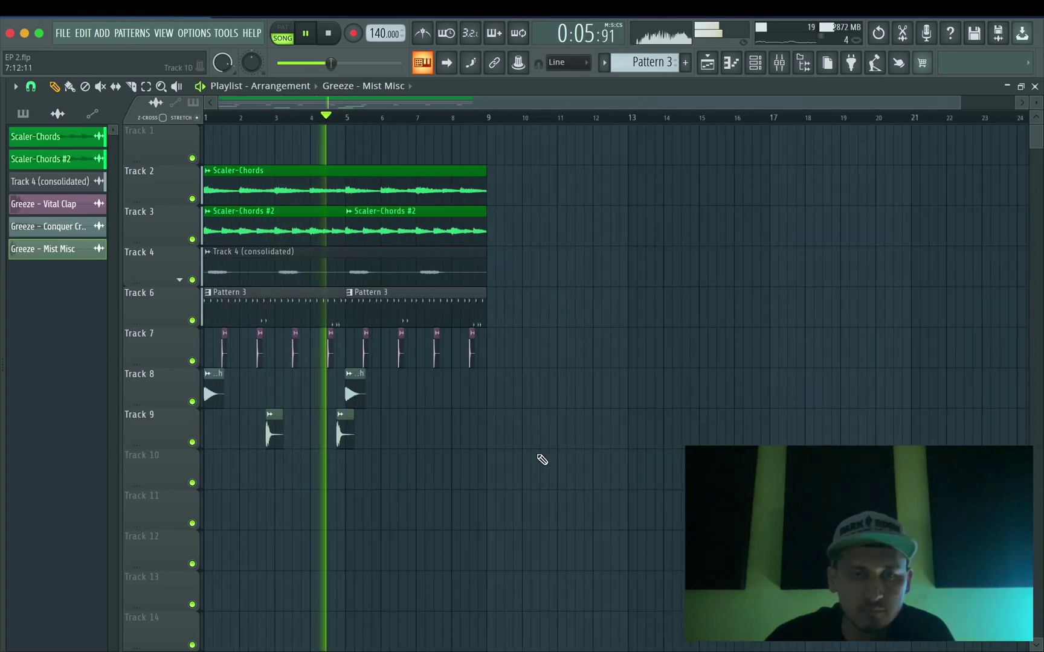
left_click(414, 438)
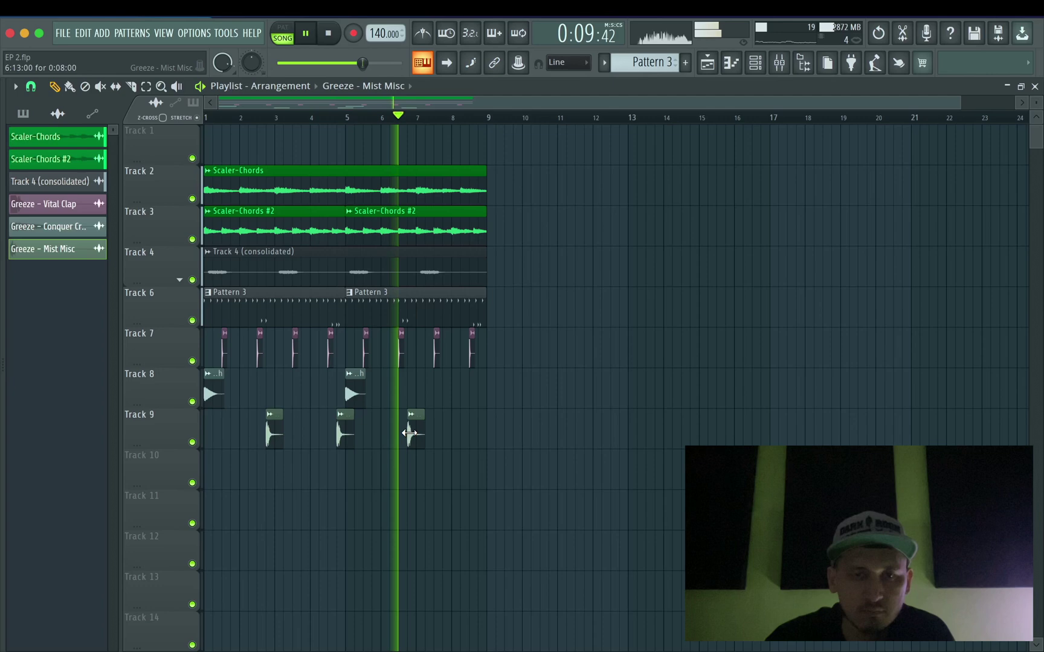
left_click(485, 439)
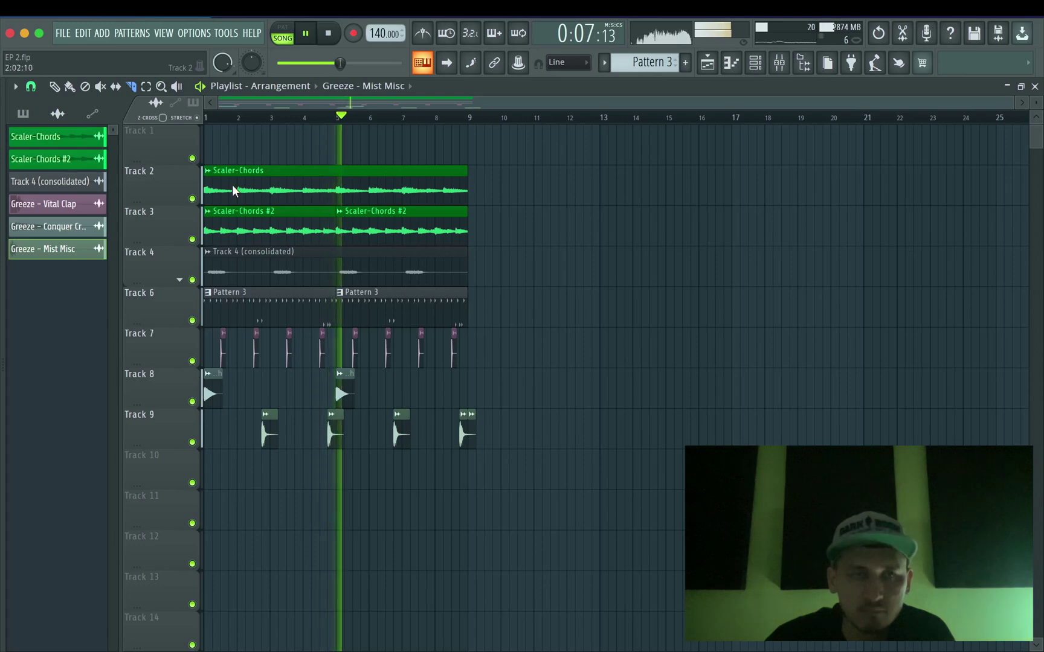
left_click(55, 87)
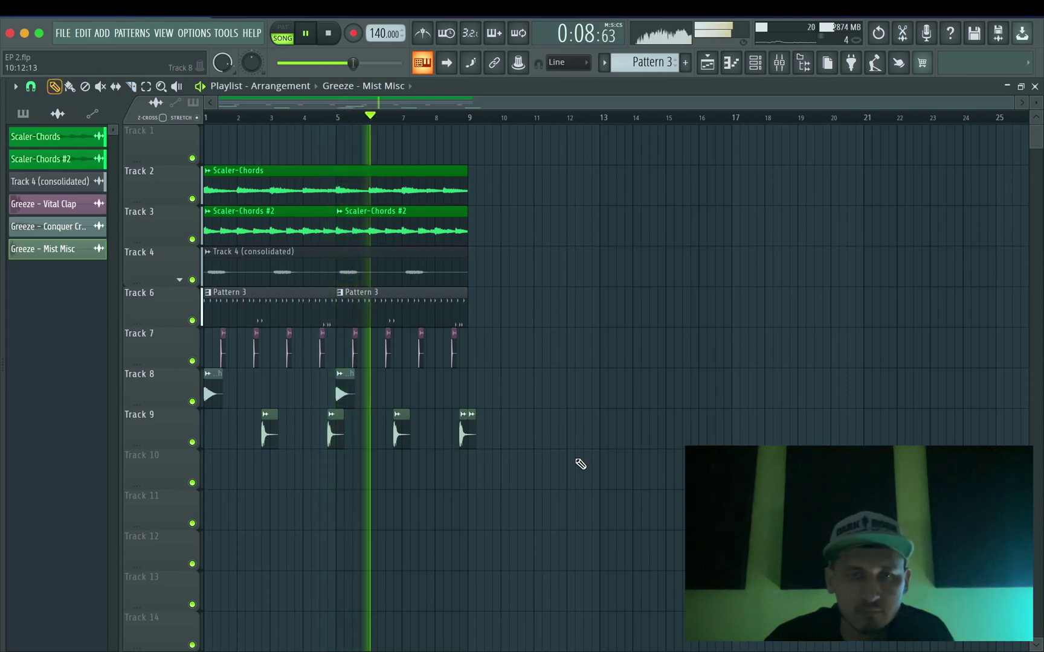
right_click(477, 427)
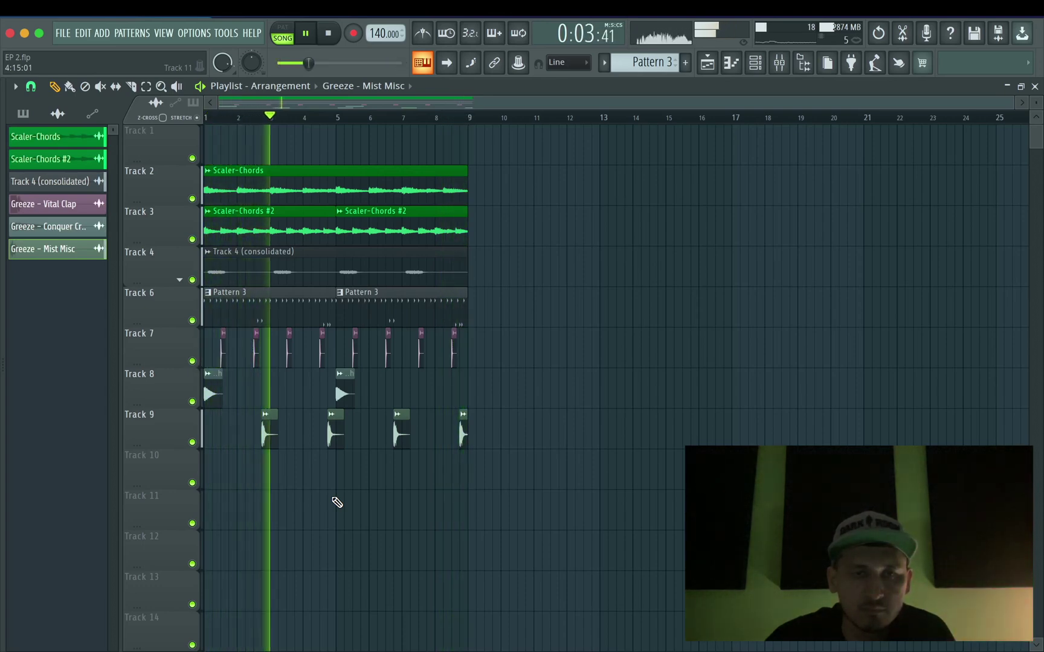
- Audition the Greeze percussion loops and place Vital Perc Loop (140) on Track 10 at the start of bars 1 and 5
key("alt+F8")
left_click(89, 234)
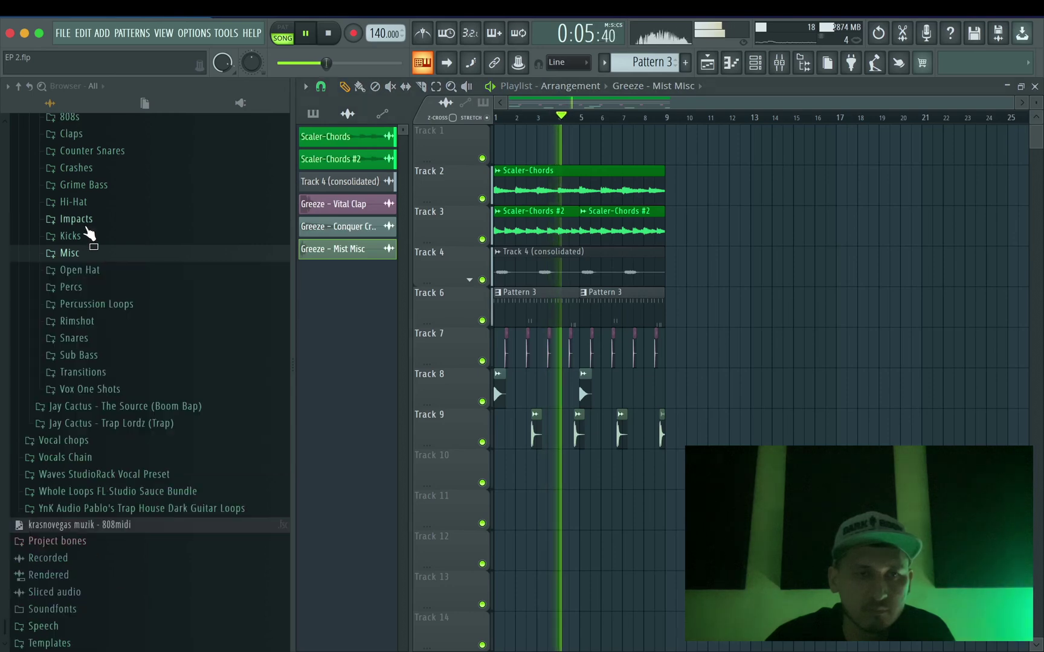
left_click(88, 305)
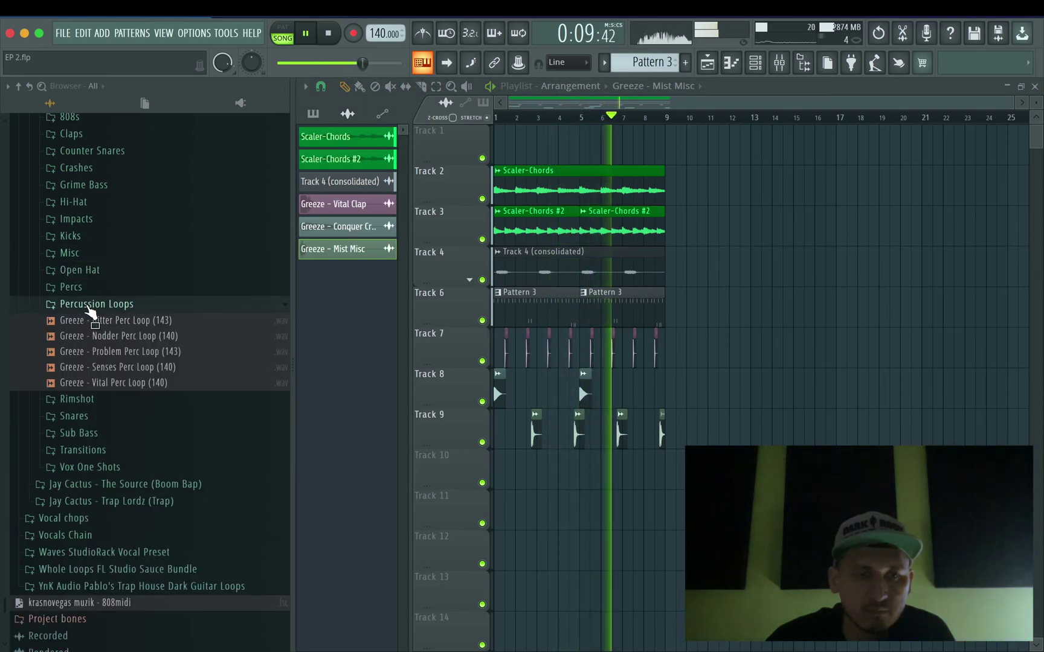
left_click(87, 304)
left_click(86, 307)
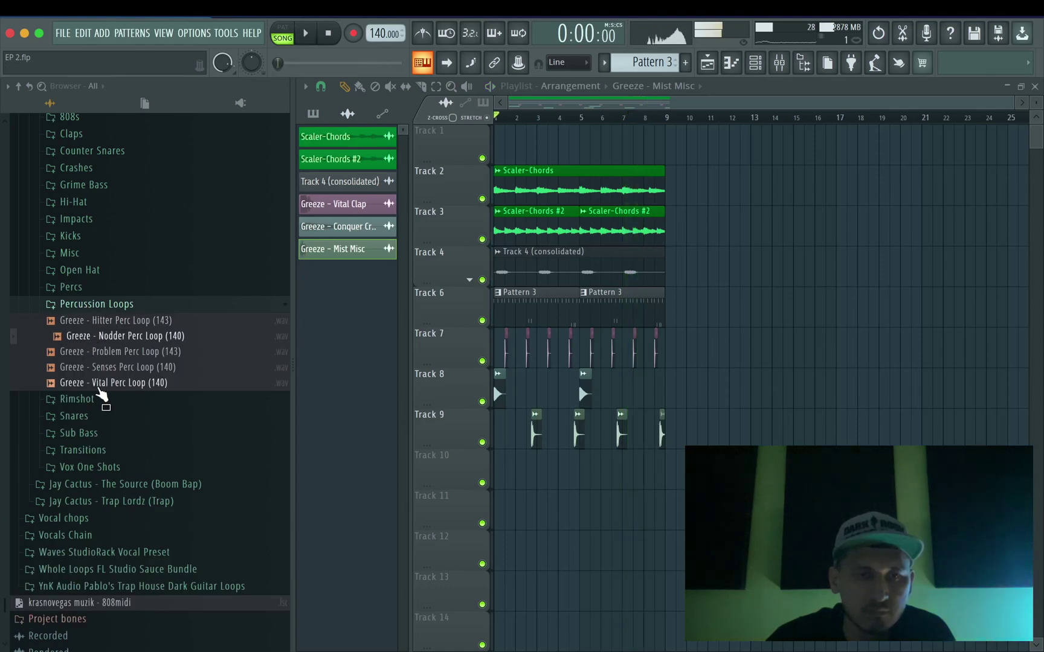
left_click(102, 383)
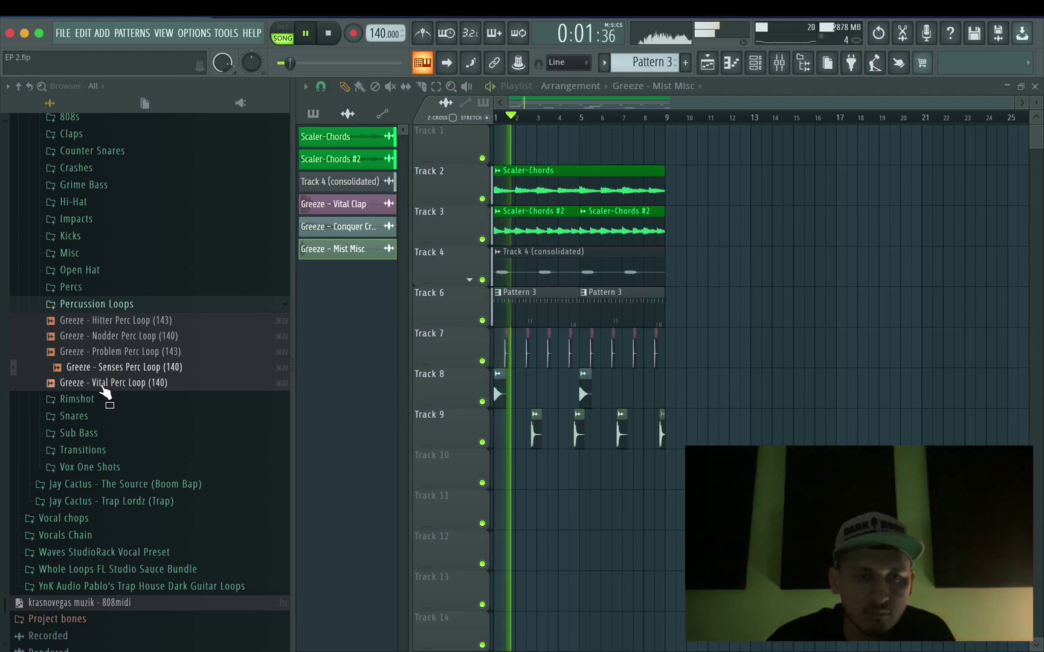
left_click(102, 384)
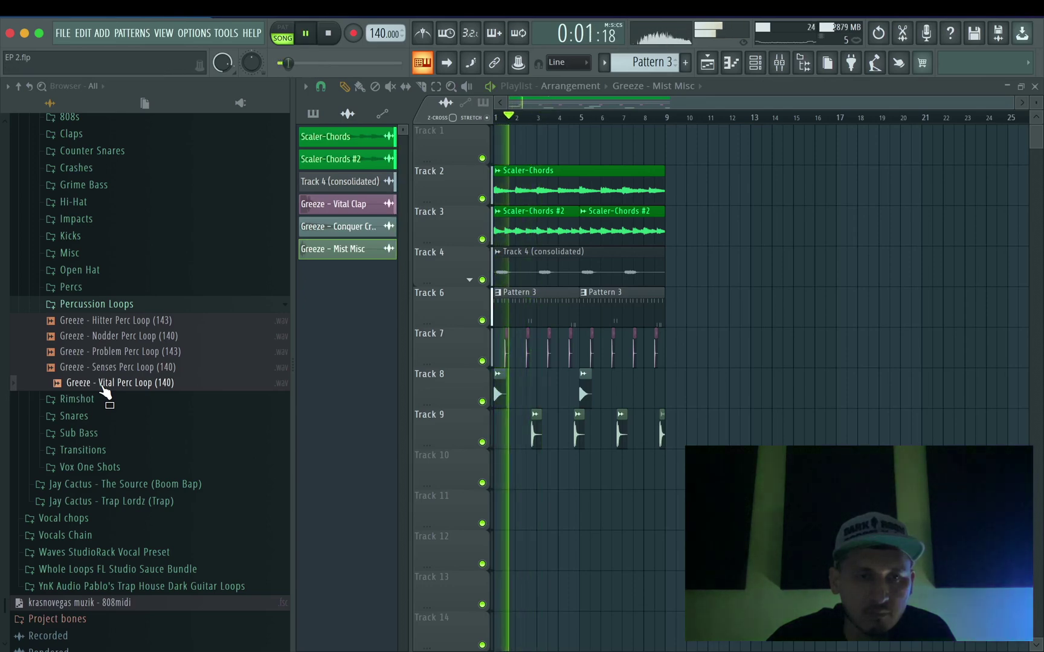
key("space")
left_click_drag(370, 416, 286, 492)
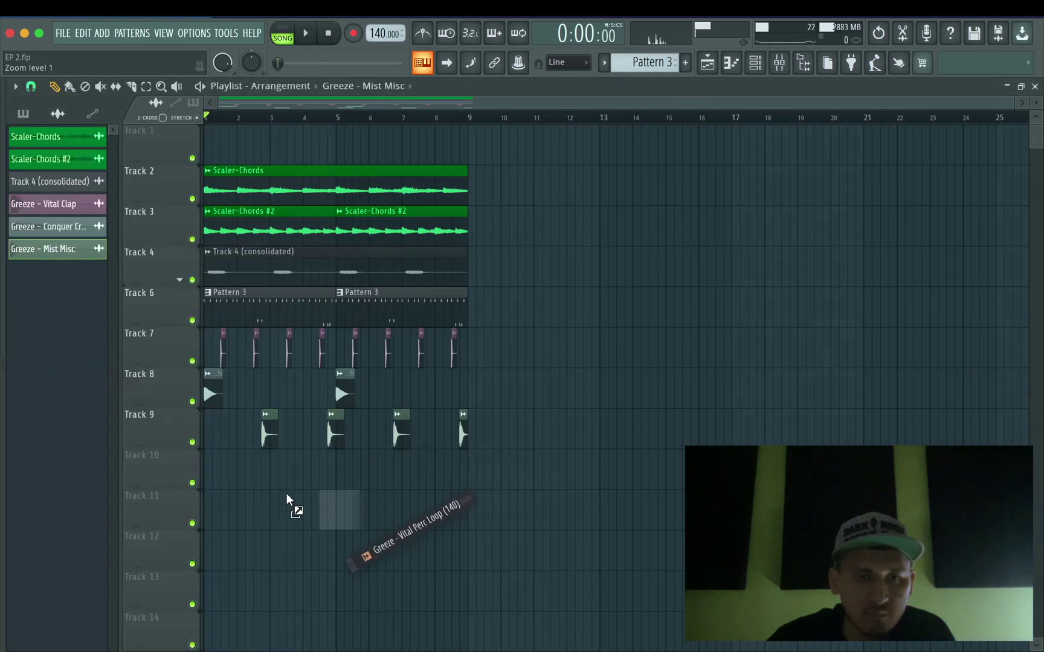
left_click_drag(212, 469, 211, 467)
key("space")
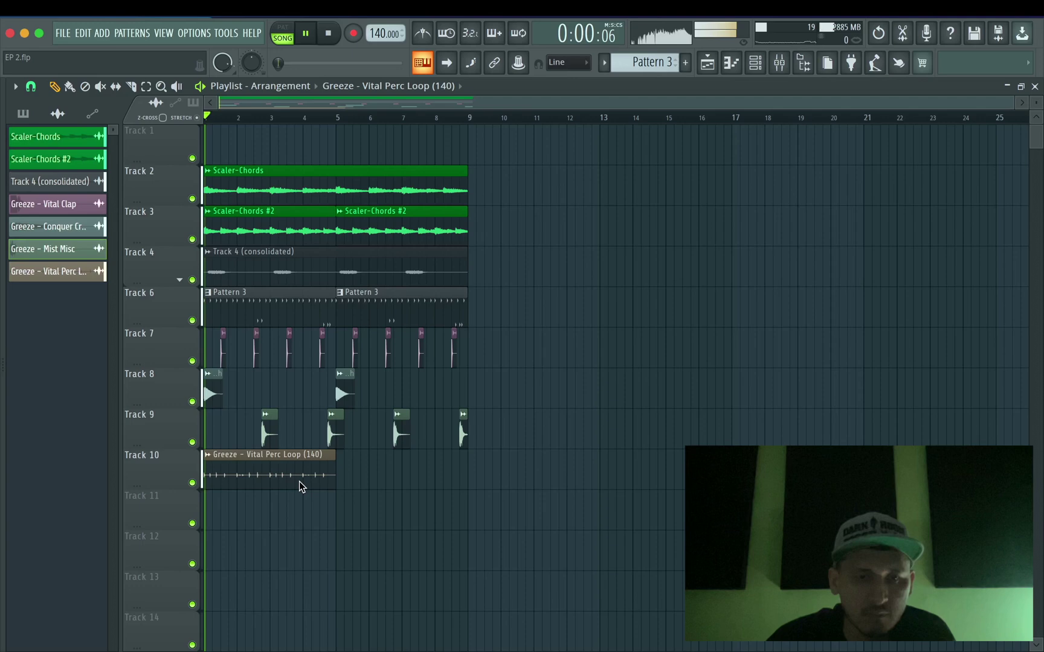
left_click(341, 471)
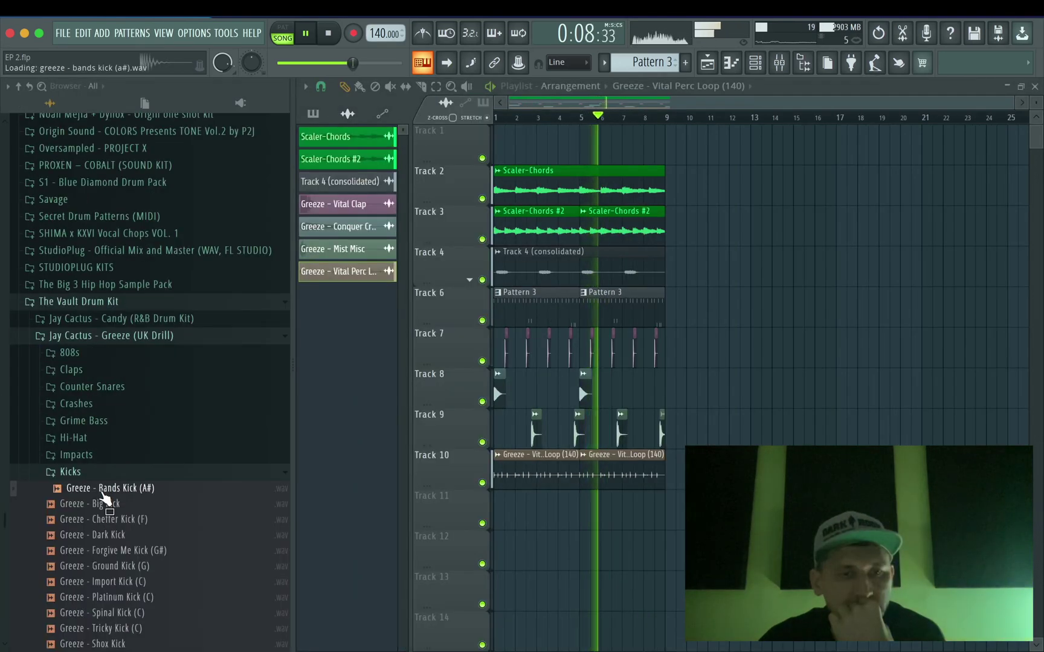
- Place Greeze Bands Kick (A#) on Track 11 at bar 1 and route it to mixer track 10 at reduced volume
left_click_drag(103, 497, 209, 512)
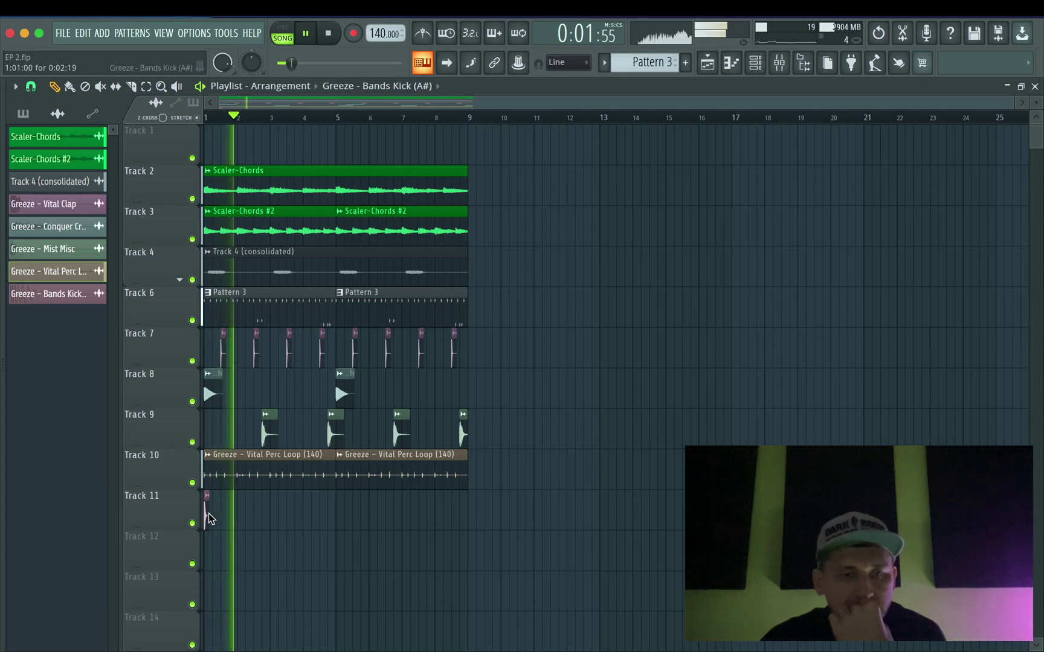
double_click(209, 513)
left_click(409, 83)
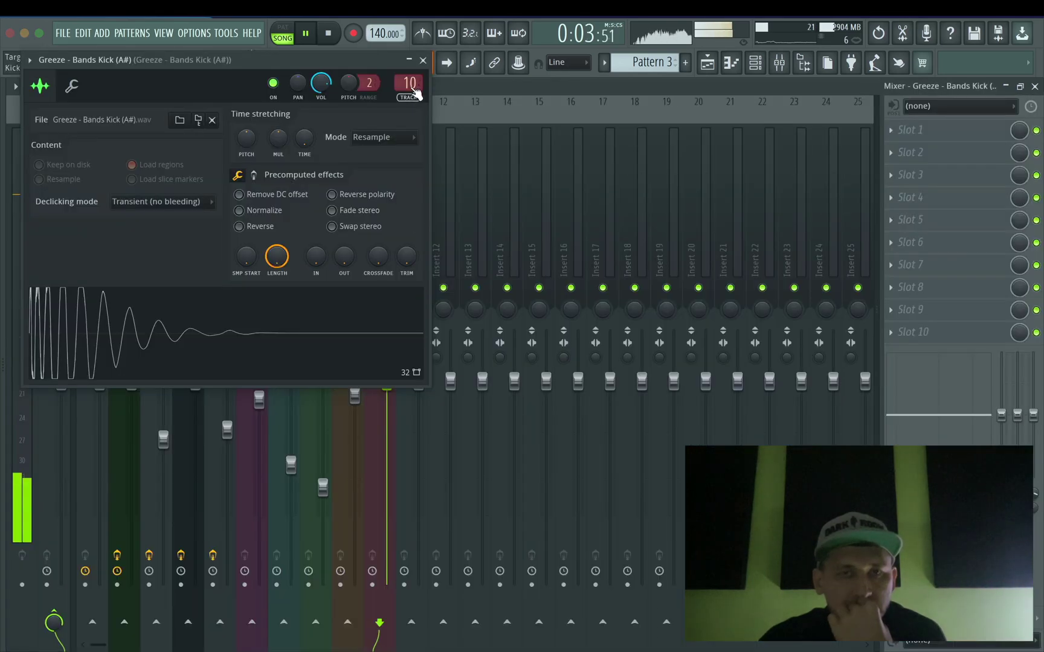
left_click(423, 60)
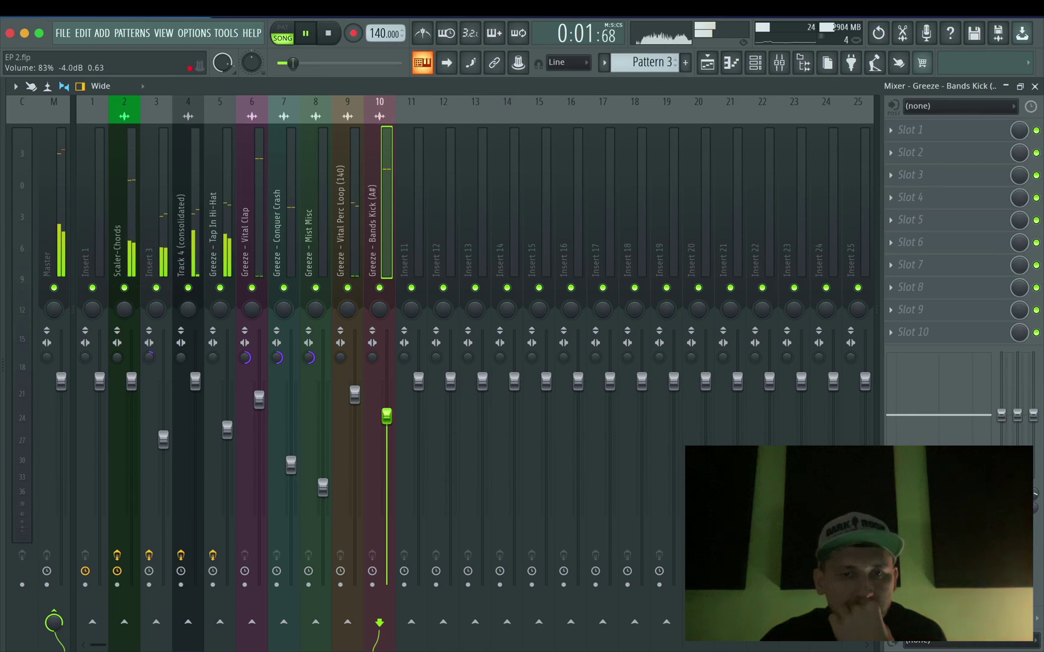
key("space")
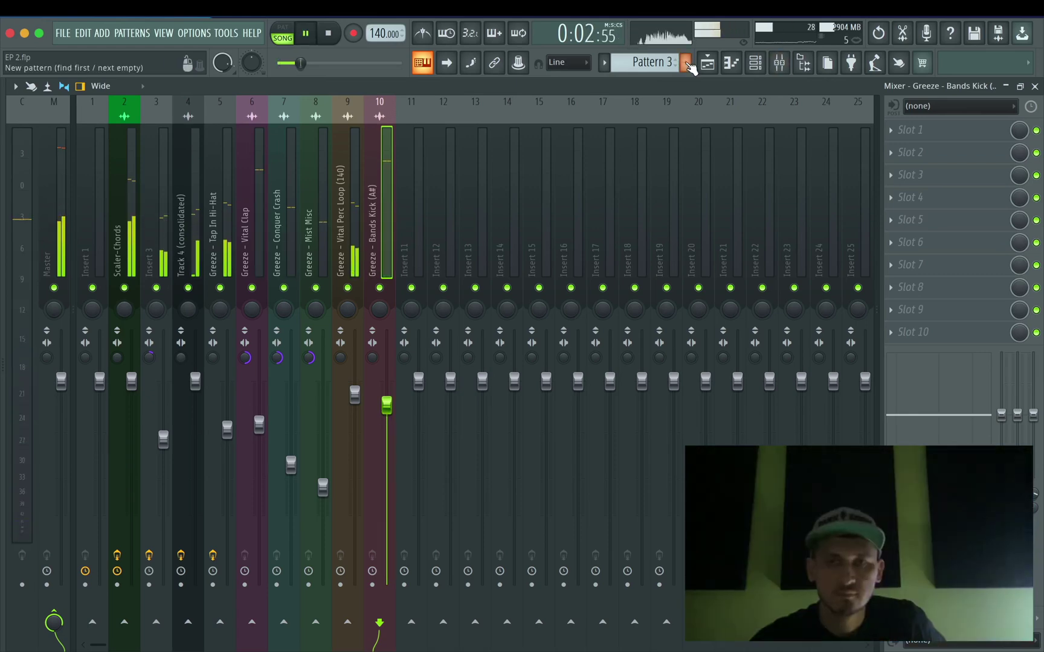
- Add Bands Kick hits on Track 11 at step 15 of bar 1 and step 1 of bar 2
left_click(717, 61)
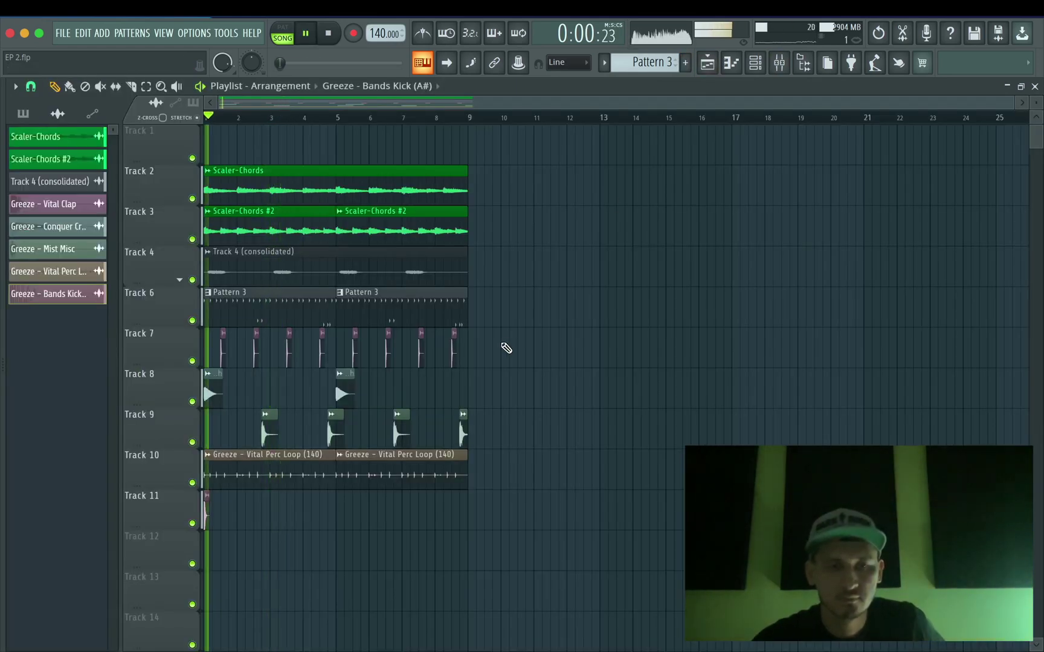
scroll(235, 524, "up", 5)
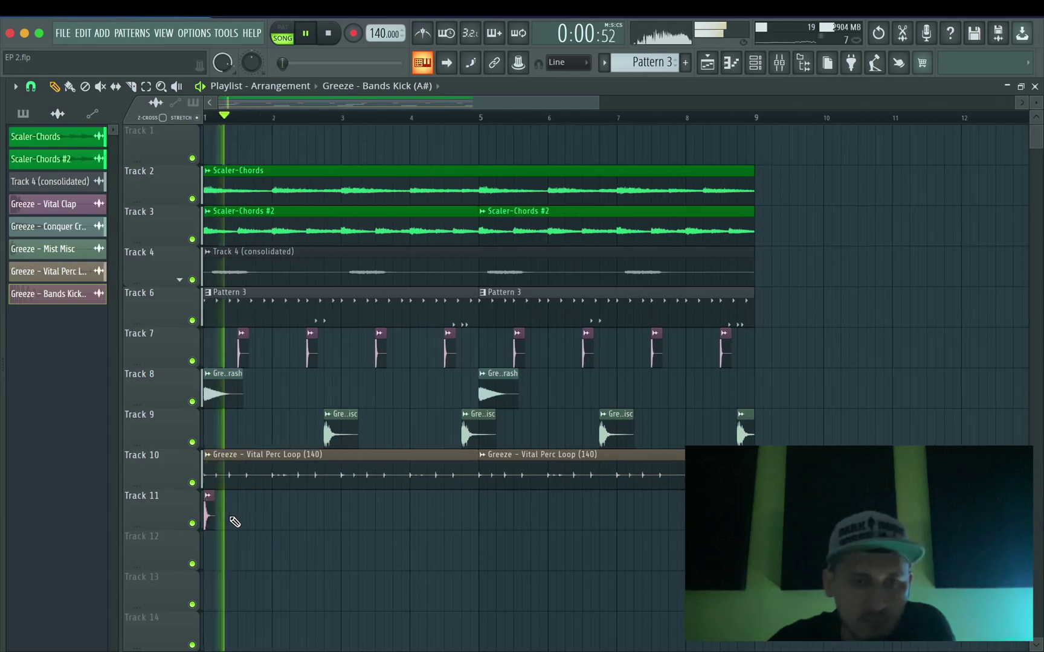
left_click(268, 519)
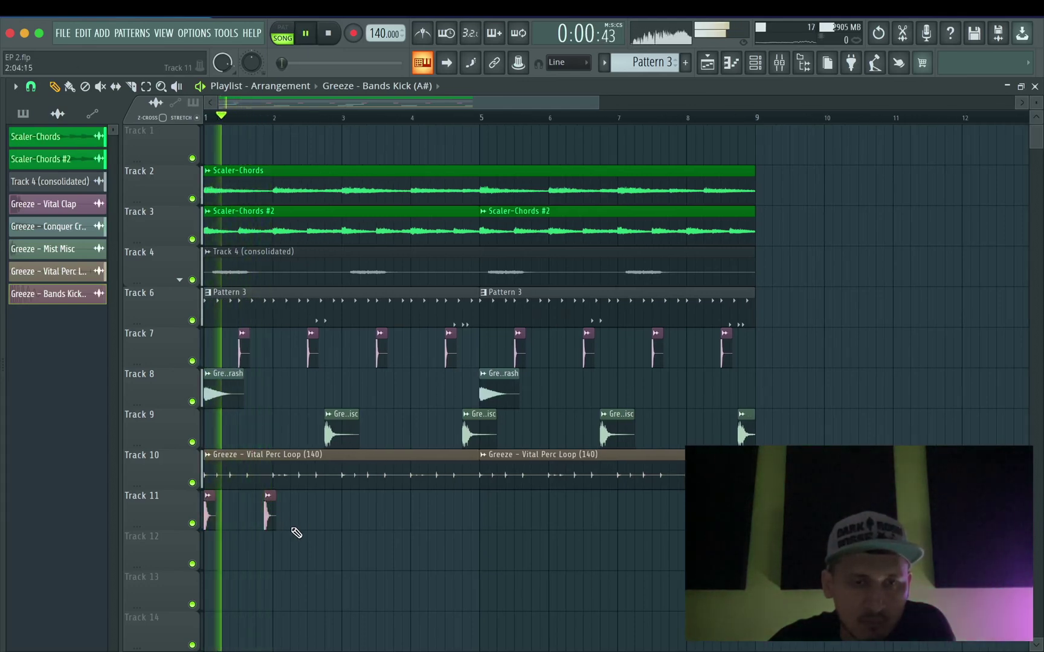
key("space")
key("space")
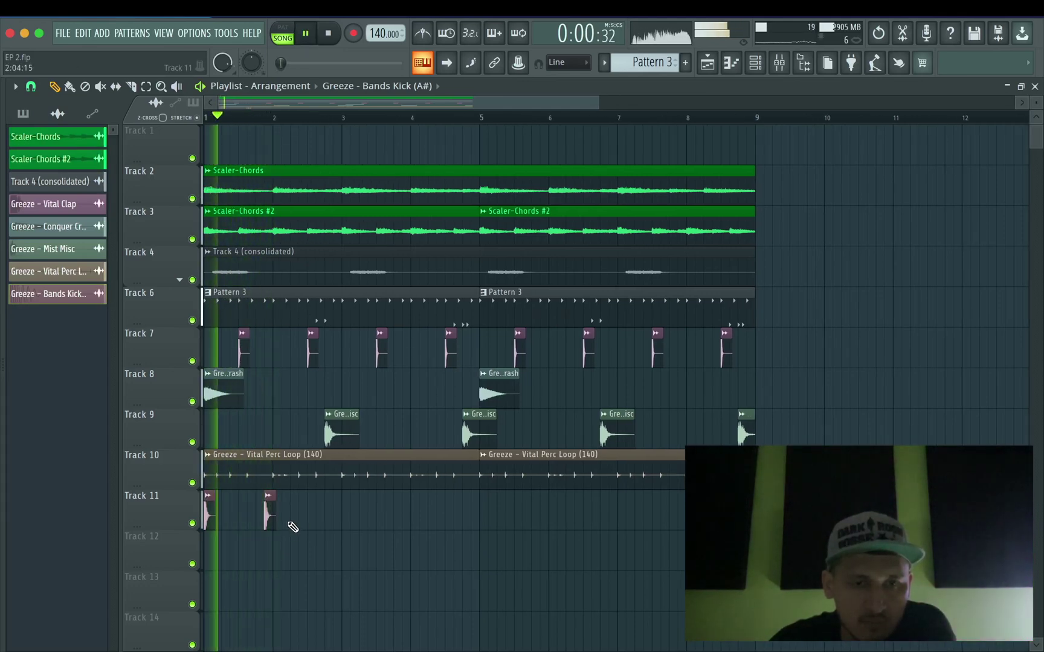
left_click(282, 525)
- Extend the Bands Kick pattern on Track 11 from step 7 of bar 2 into bar 6
scroll(285, 540, "up", 4)
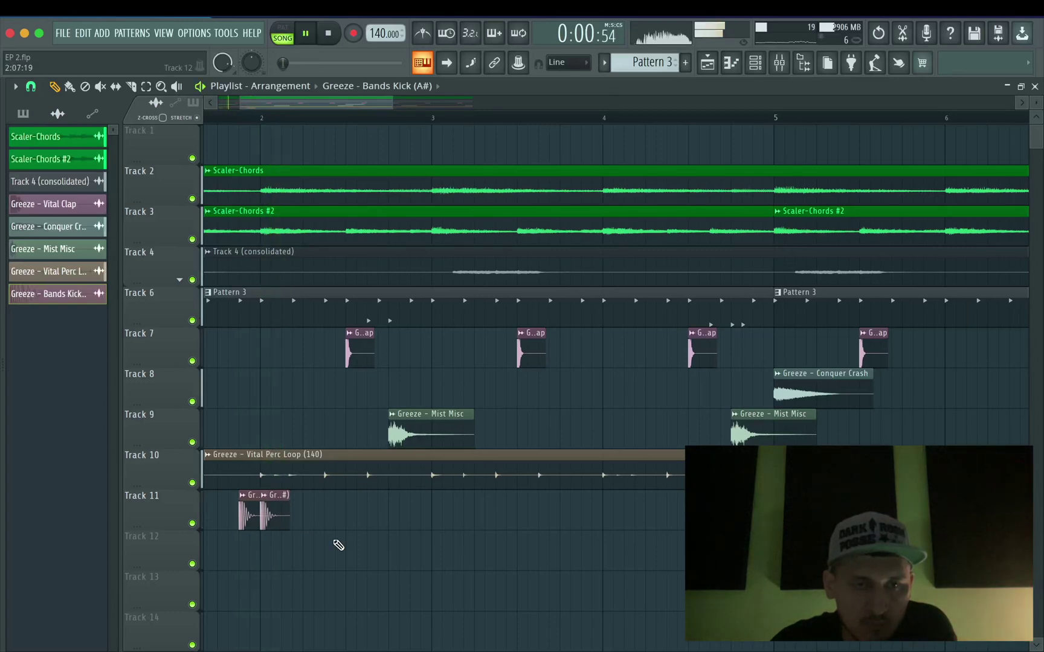
scroll(339, 546, "down", 2)
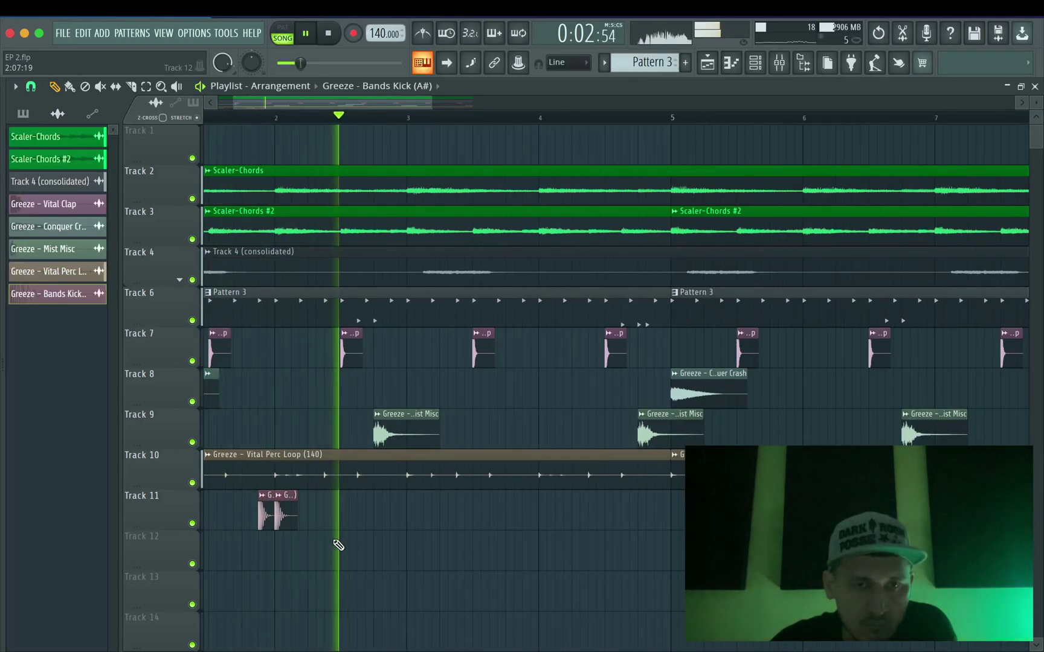
scroll(338, 545, "down", 1)
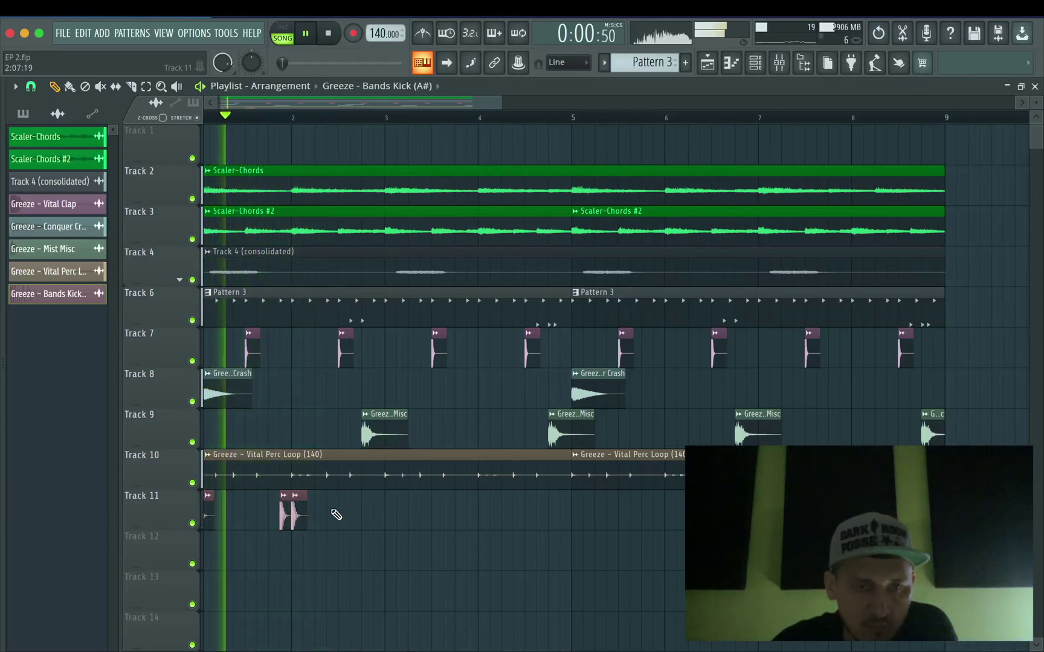
left_click(330, 514)
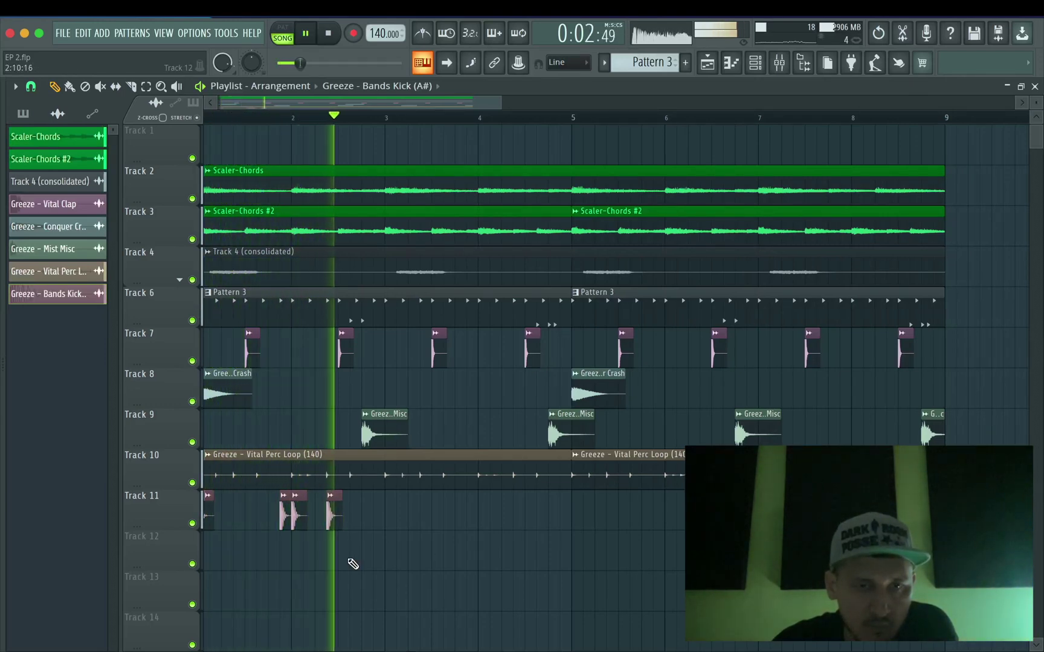
scroll(289, 554, "up", 4)
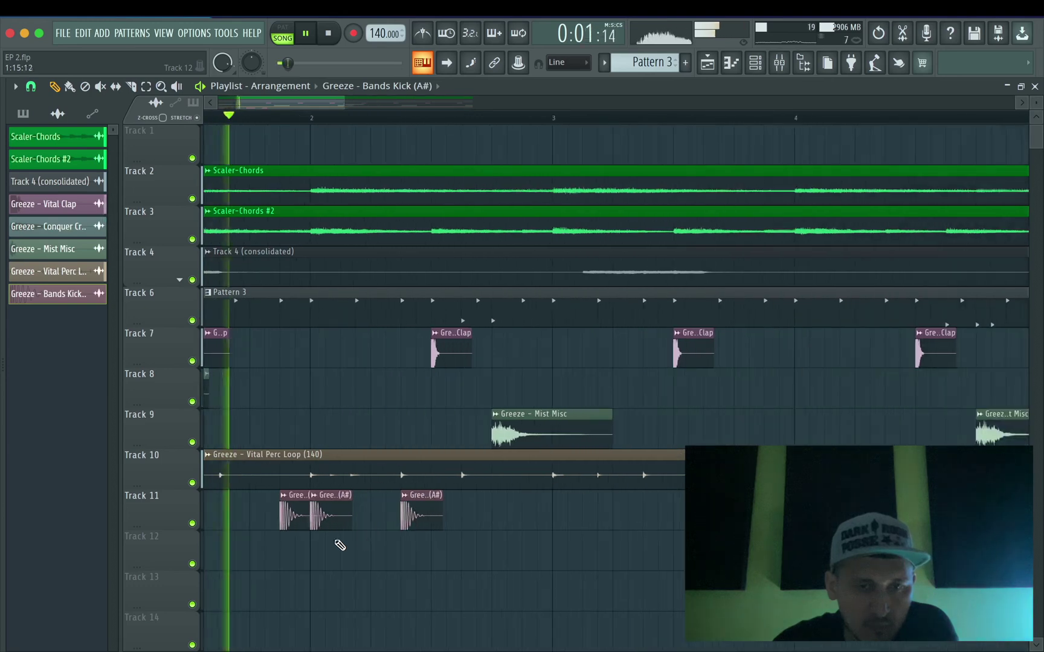
left_click_drag(426, 508, 399, 507)
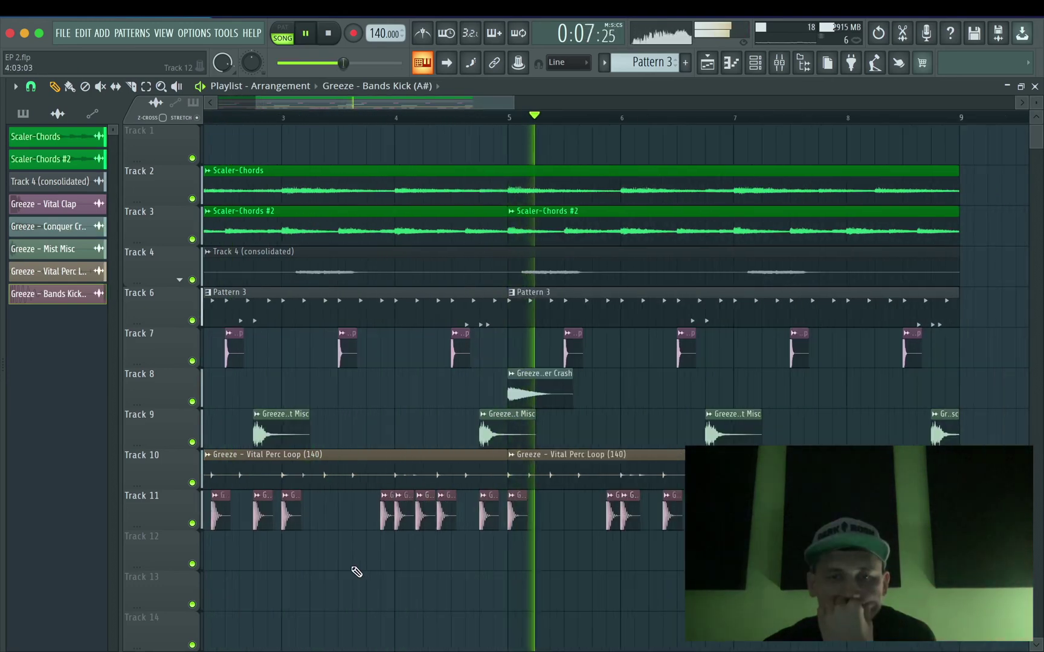
- Place the empty Pattern 4 on Track 12 as two four-bar clips at the start of bars 1 and 5
scroll(354, 571, "down", 2)
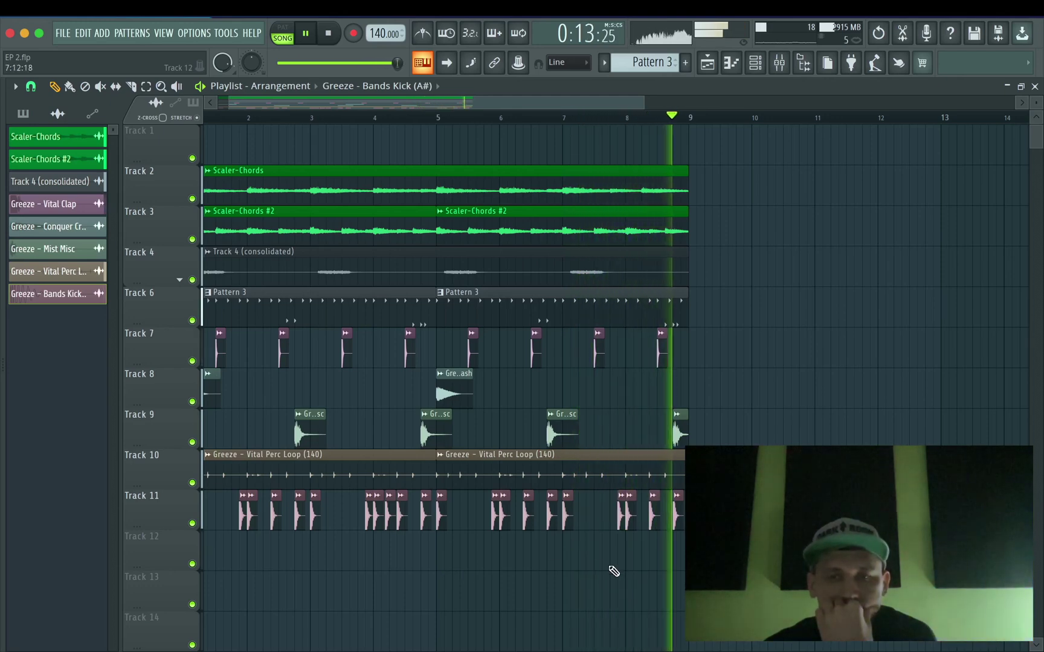
scroll(613, 568, "up", 3)
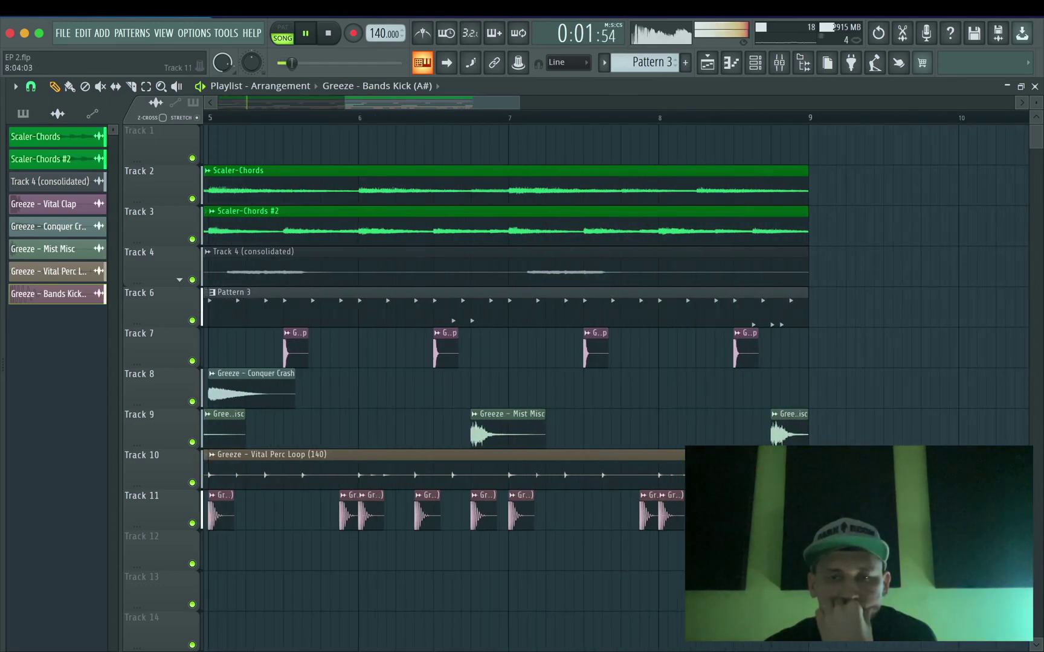
scroll(565, 574, "down", 5)
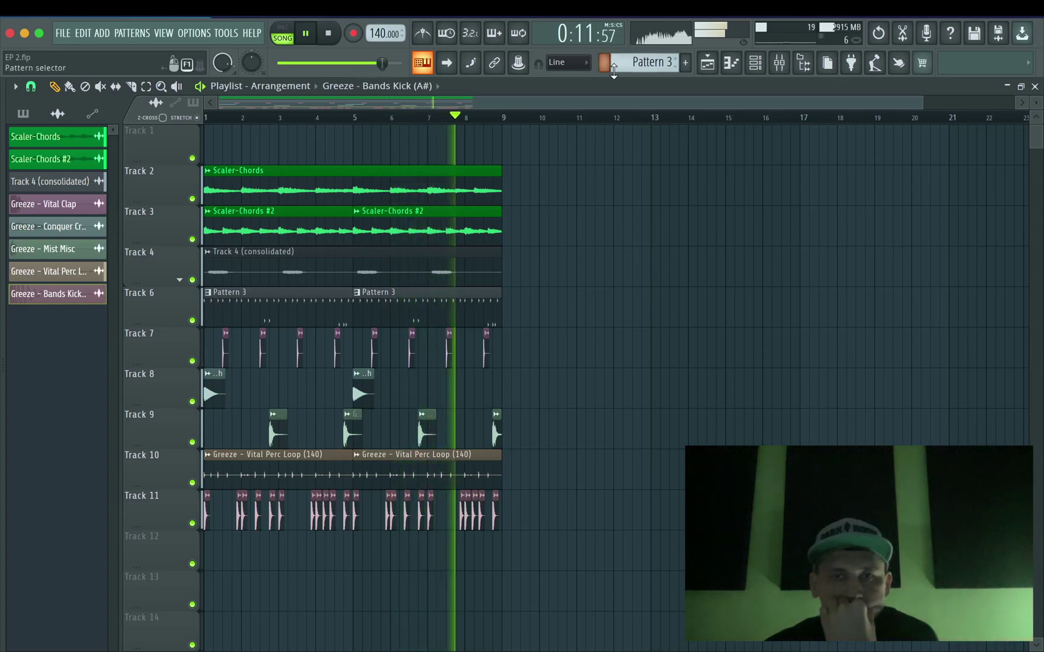
scroll(643, 62, "down", 1)
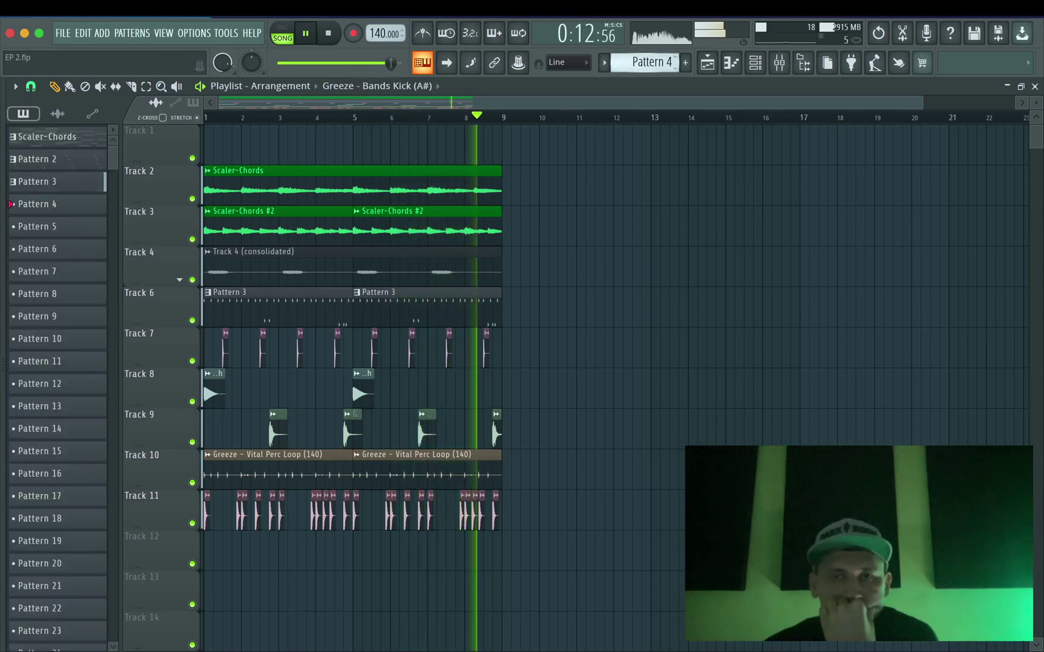
left_click(221, 559)
left_click_drag(240, 561, 349, 562)
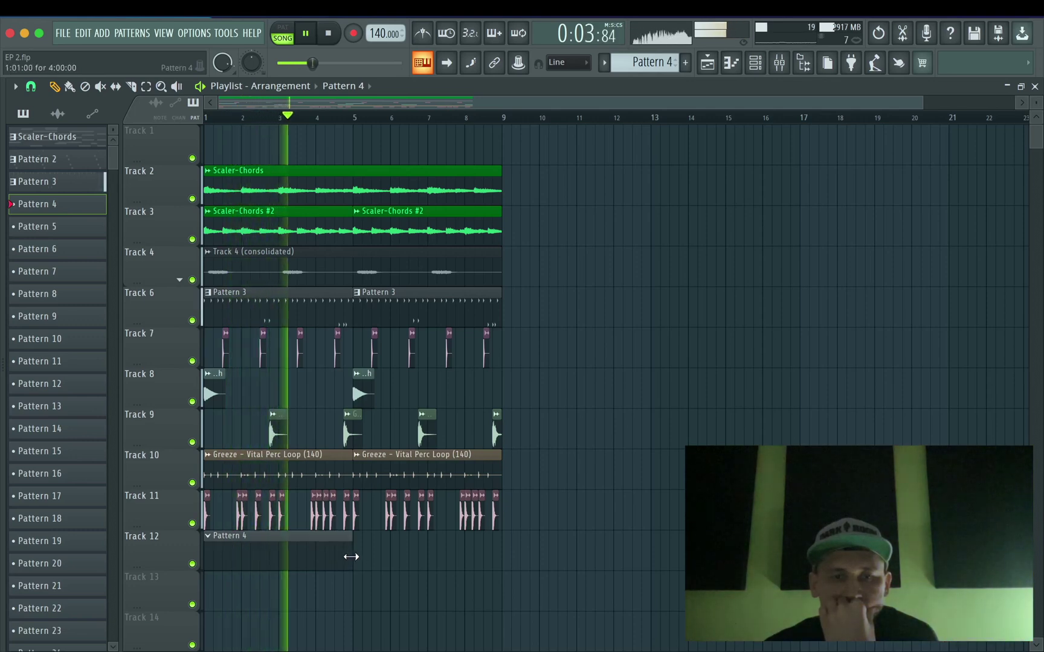
left_click(360, 562)
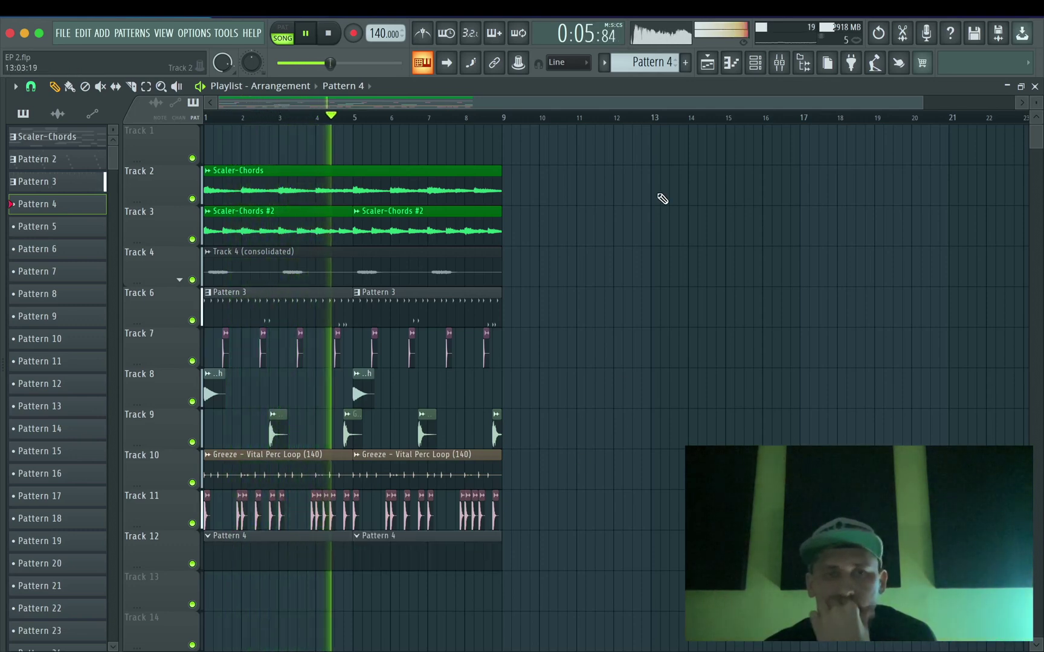
- Mute Track 11 and load Greeze - Rider 808 as a new channel below Greeze - Tap In Hi-Hat
left_click(192, 523)
mouse_move(5, 342)
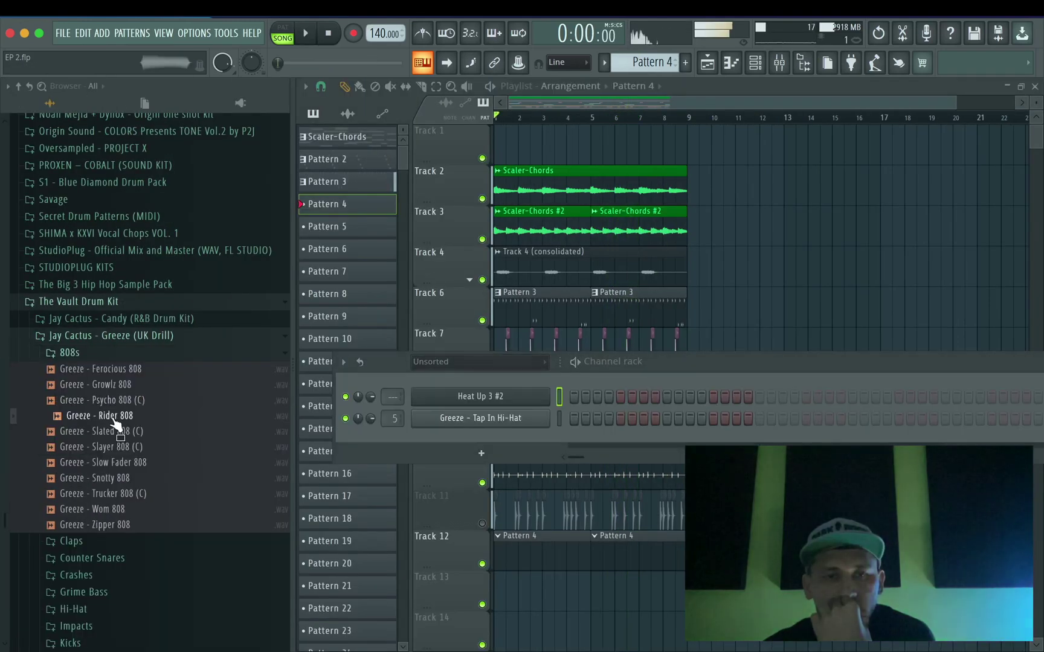
left_click_drag(116, 423, 324, 445)
left_click_drag(217, 433, 218, 435)
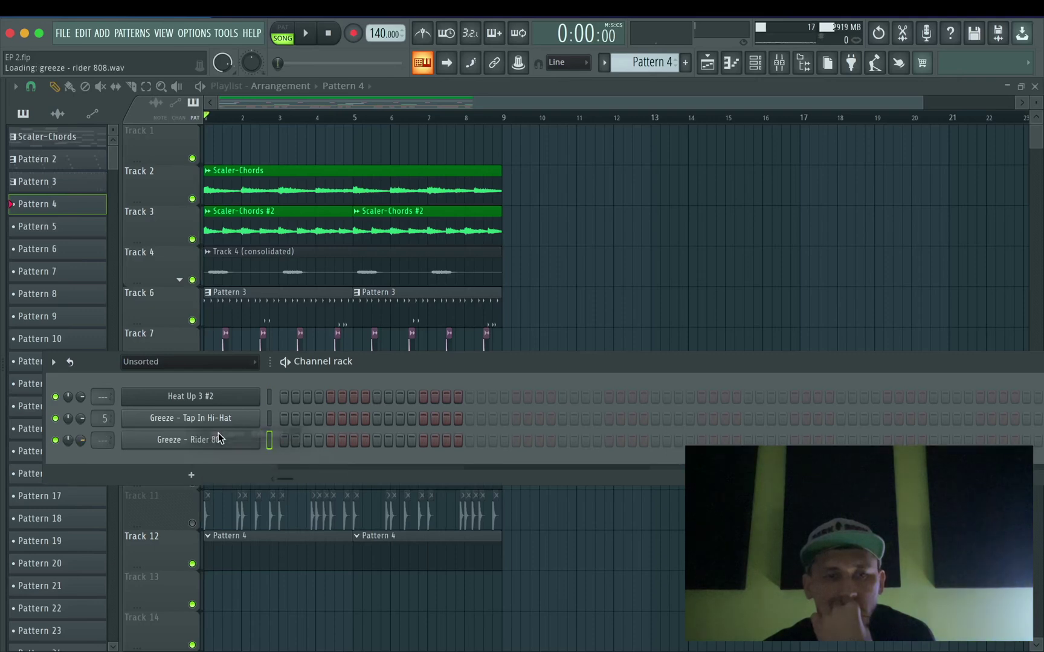
- Enable the volume envelope on the Greeze - Rider 808 channel and route it to mixer track 11
left_click(219, 443)
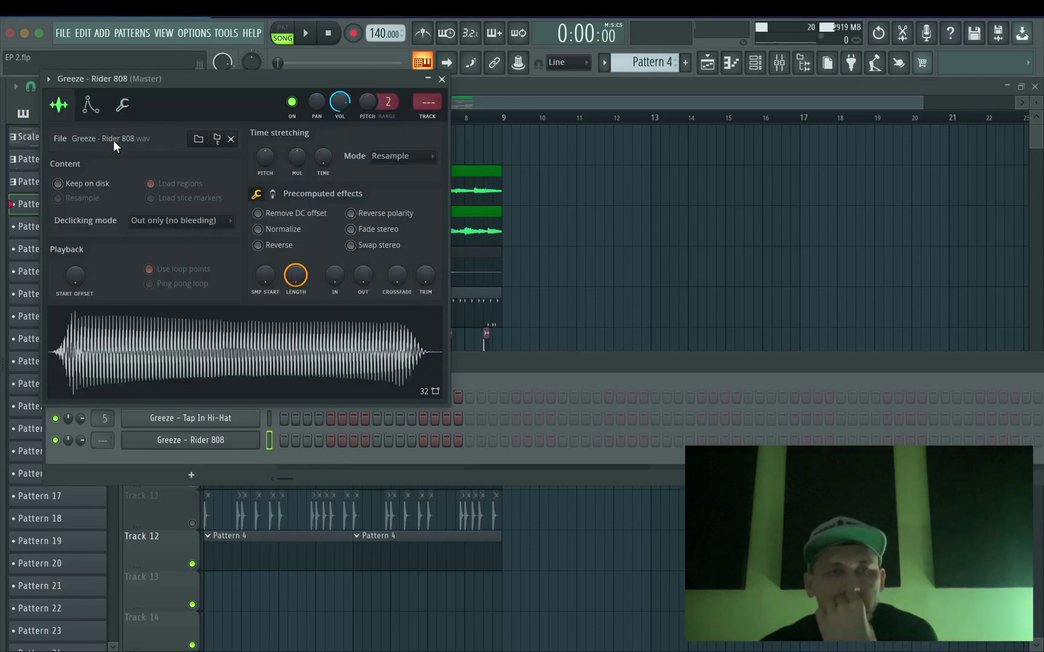
left_click(122, 104)
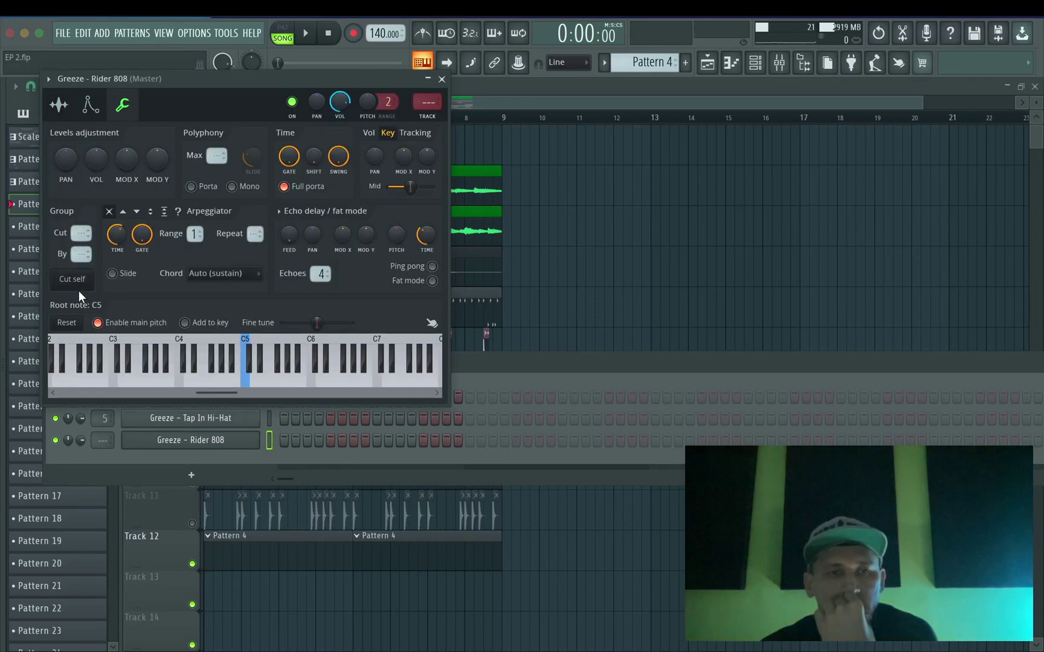
left_click(103, 104)
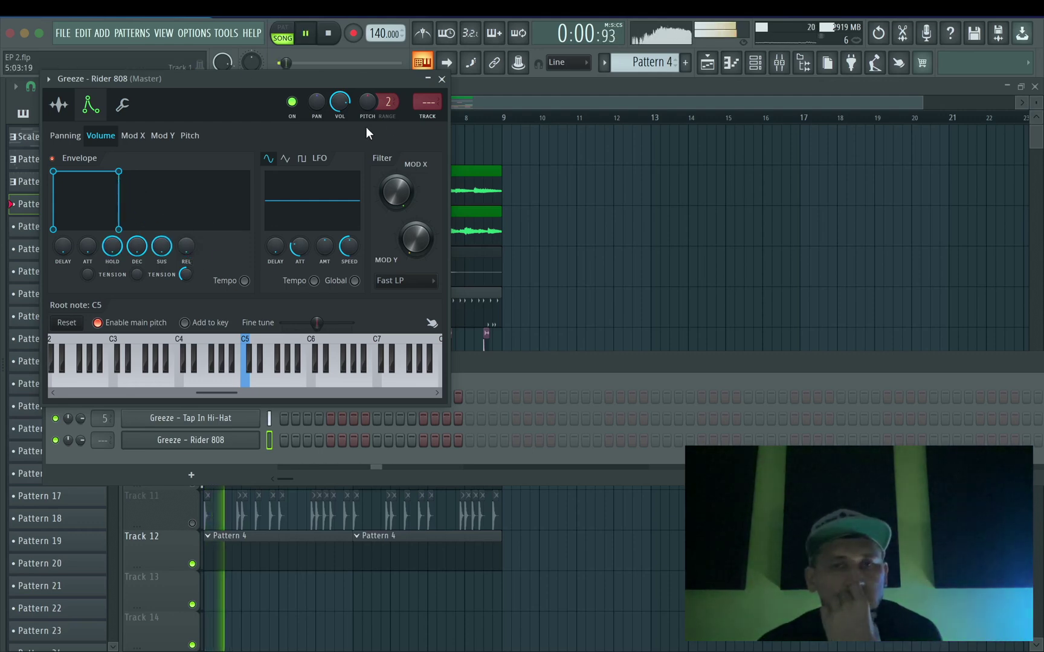
left_click(419, 114)
left_click(442, 78)
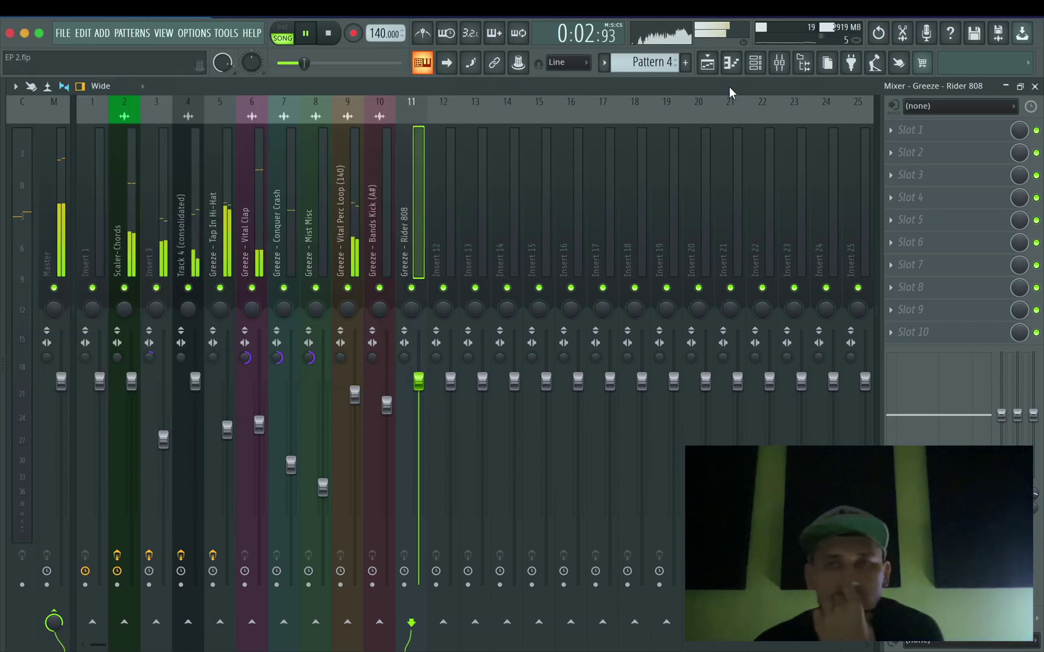
- Open Greeze - Rider 808 in the piano roll for Pattern 4 and audition its A#4 and A#5 keys
left_click(708, 66)
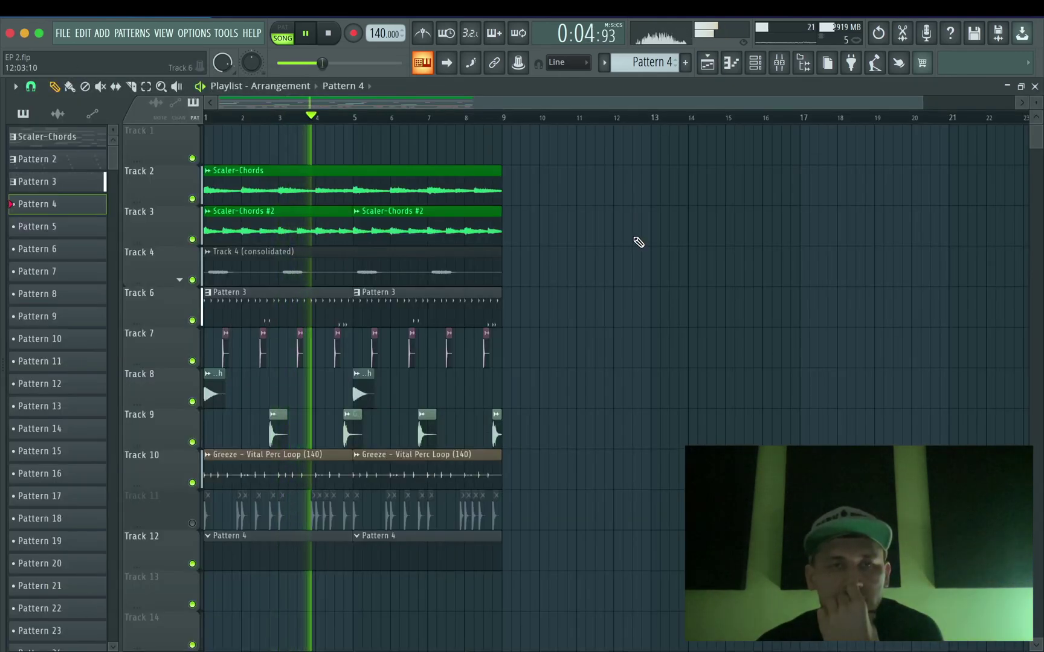
left_click(731, 63)
left_click(37, 349)
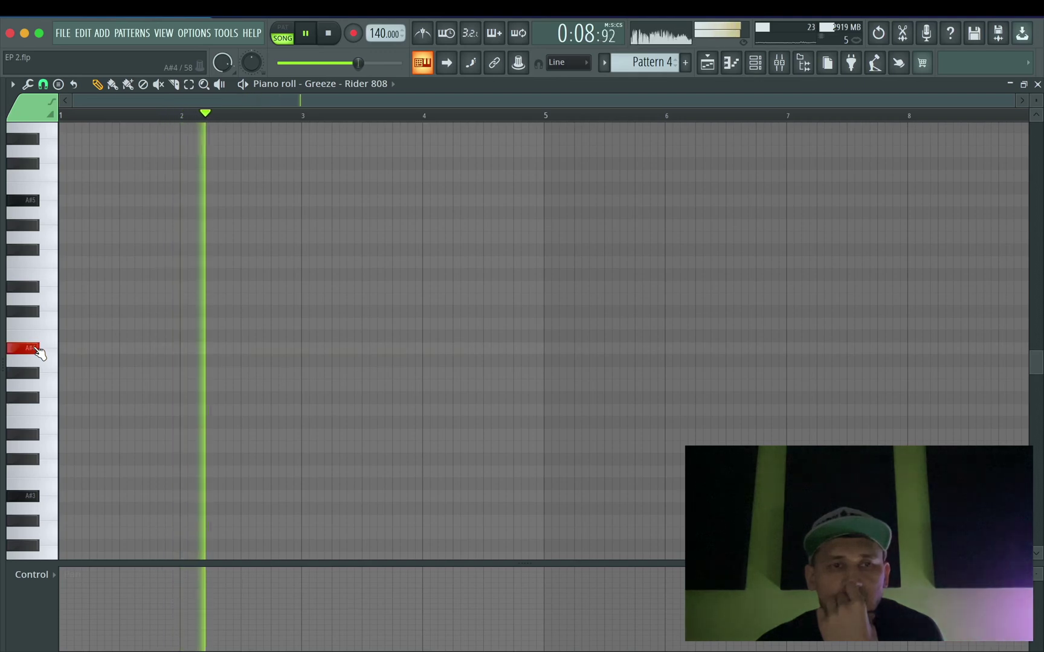
left_click(35, 203)
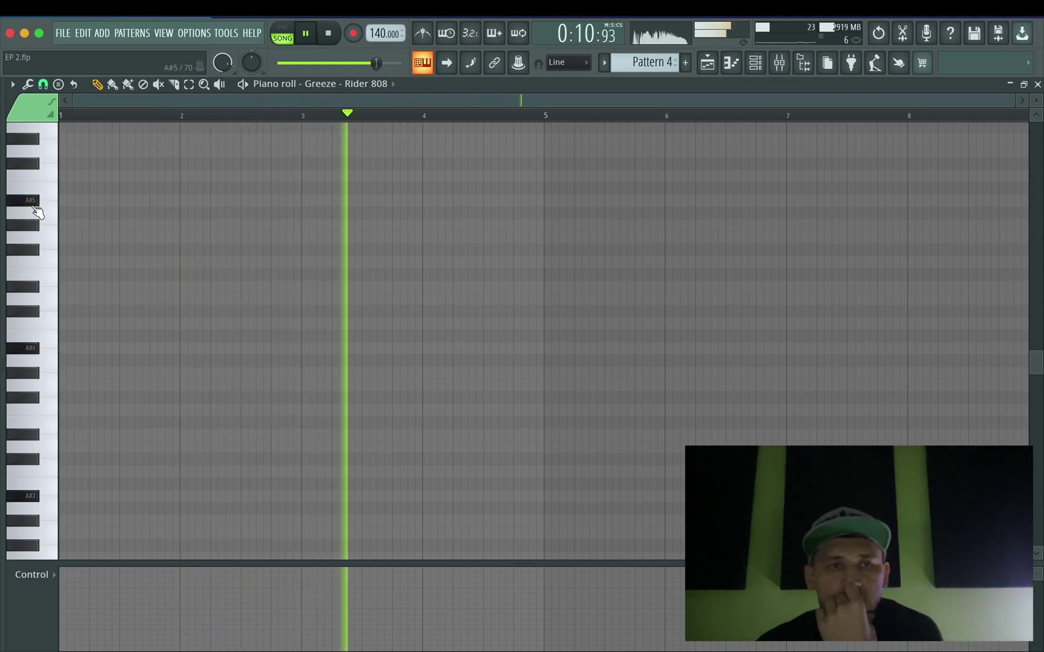
scroll(81, 238, "up", 1)
scroll(81, 237, "up", 4)
left_click(34, 386)
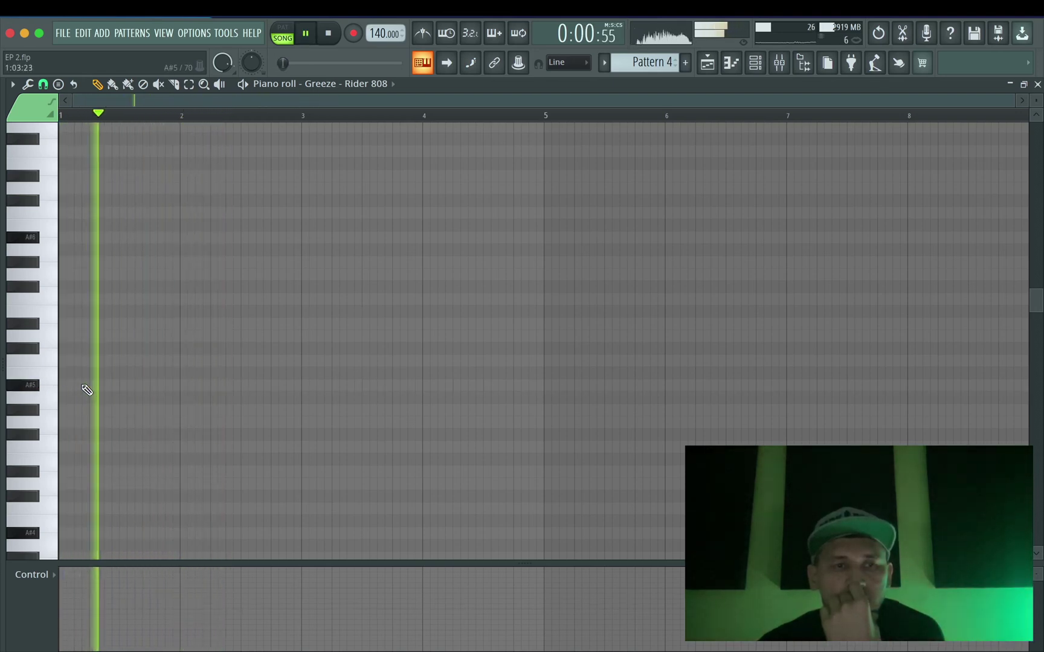
- Write the Rider 808 bassline in Pattern 4, starting with a long A#5 note at bar 1, with note velocity as the control
left_click(54, 576)
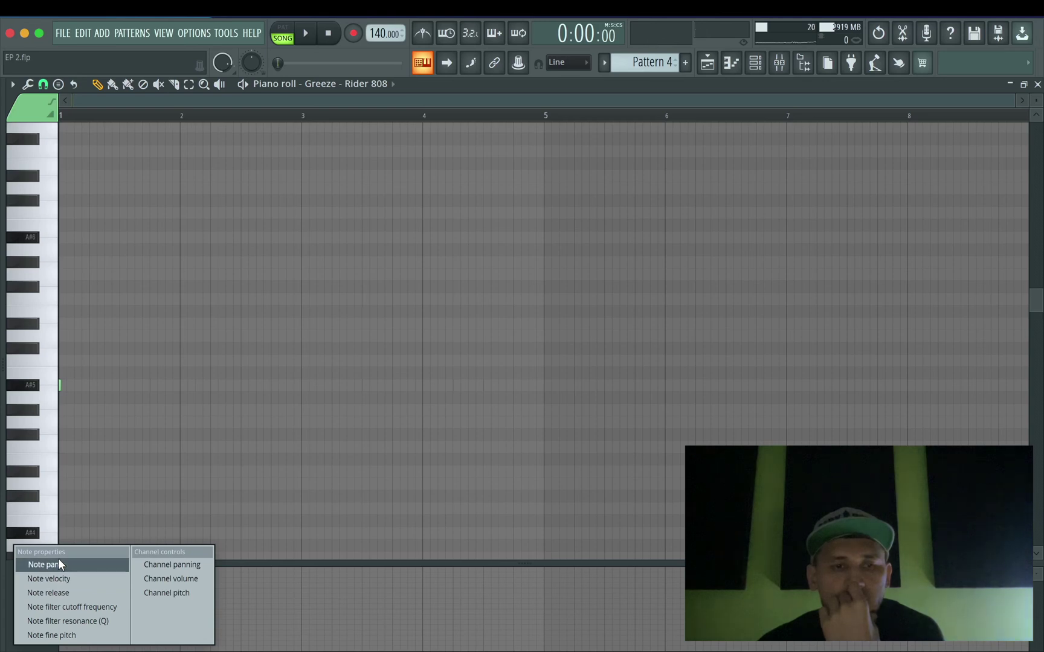
left_click(54, 578)
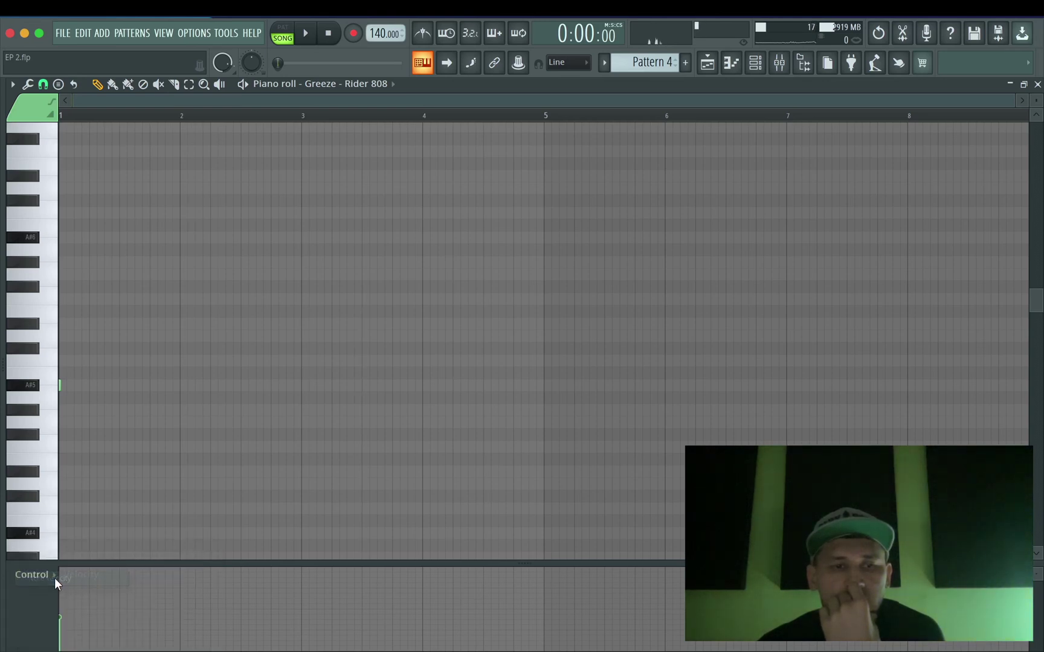
key("space")
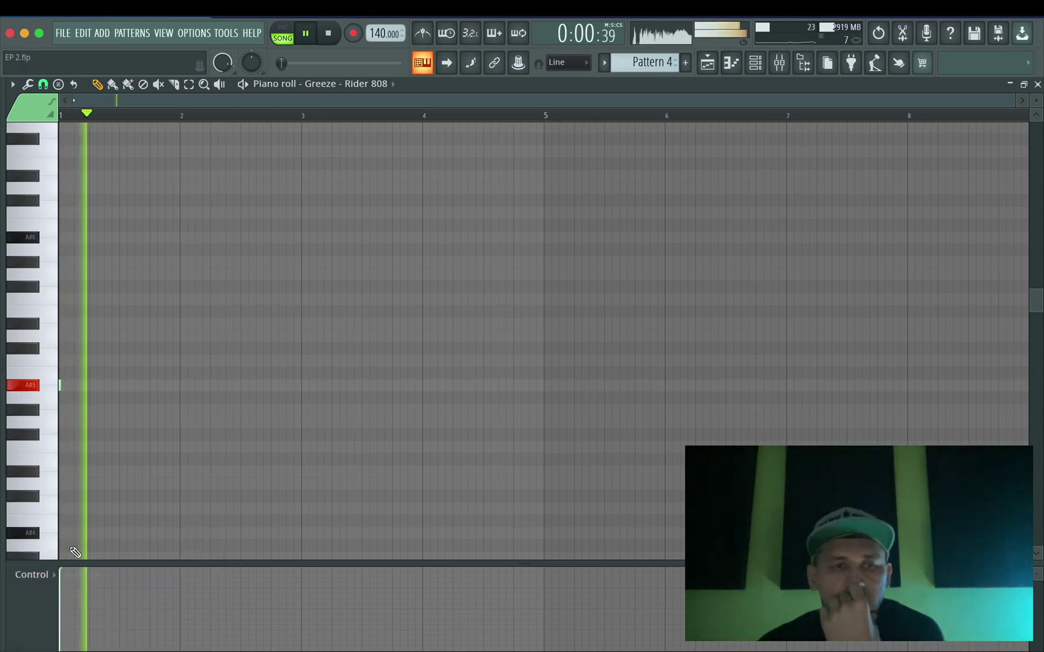
key("space")
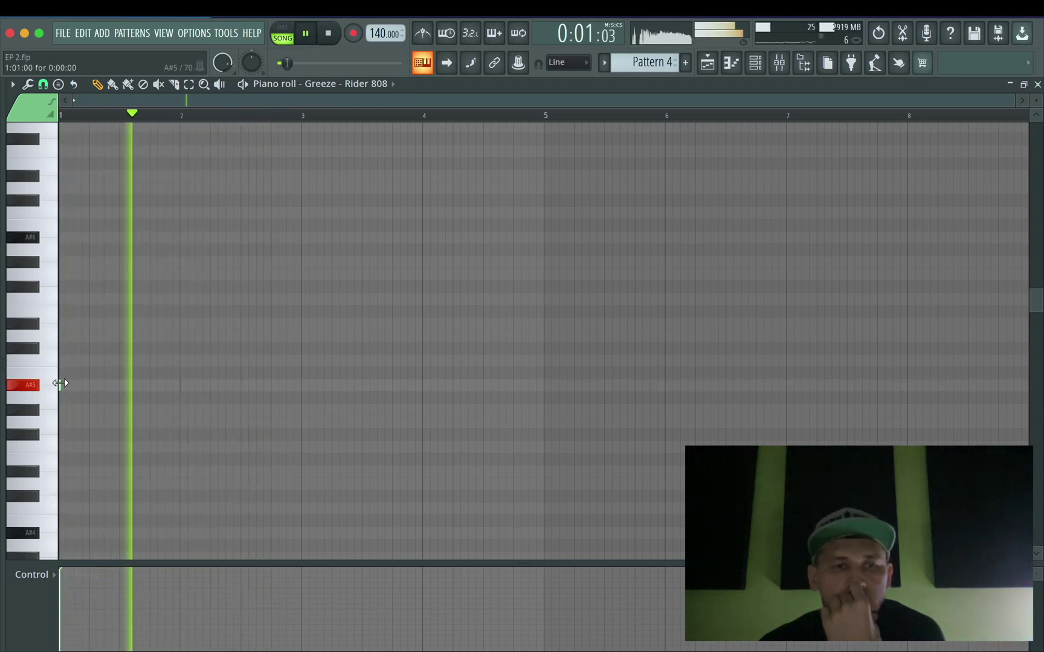
left_click_drag(60, 386, 176, 394)
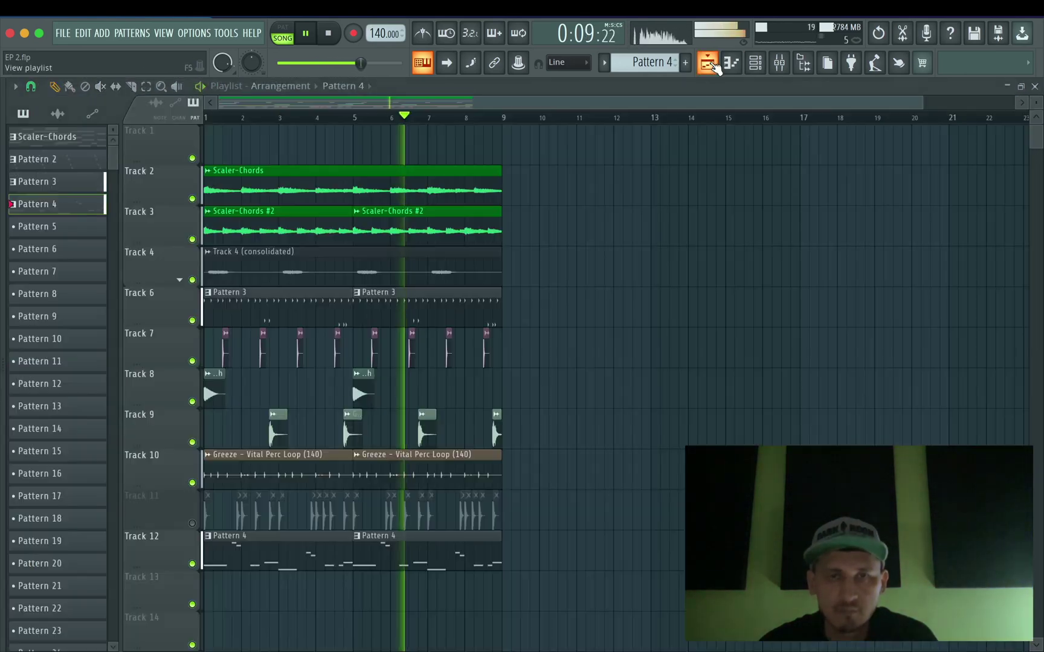
- Return to the playlist and unmute the Bands Kick on Track 11 to hear it with the 808
key("F5")
key("space")
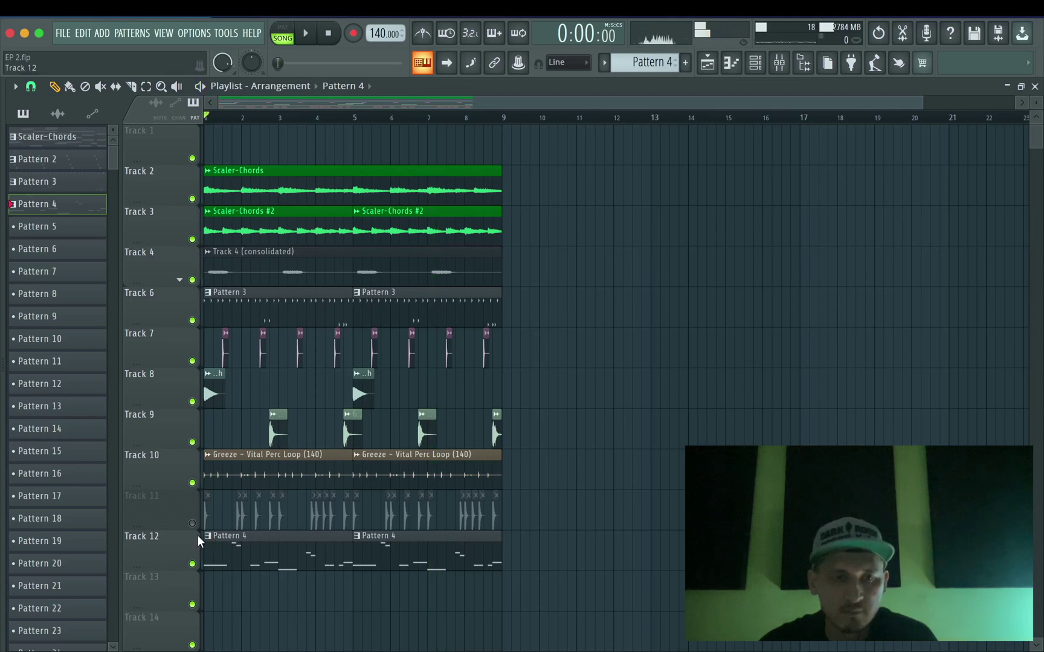
left_click(193, 523)
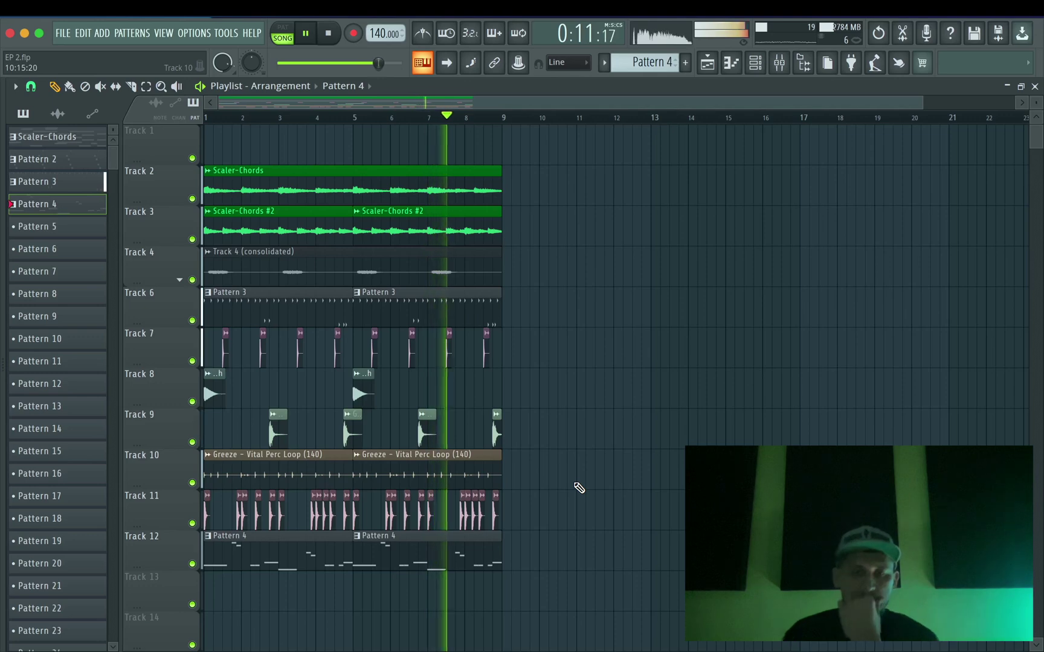
- Turn the second Track 12 clip into Pattern 5 with a descending G7, F7, D#7, C7, G6, F6 run in the second half of bar 3
double_click(465, 504)
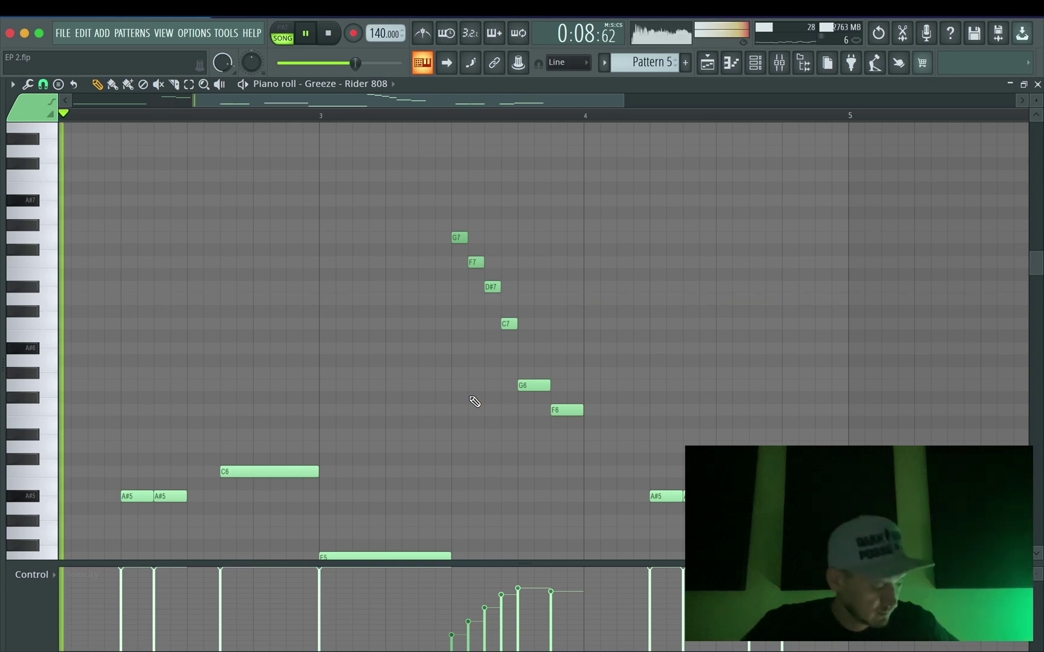
scroll(474, 401, "down", 3)
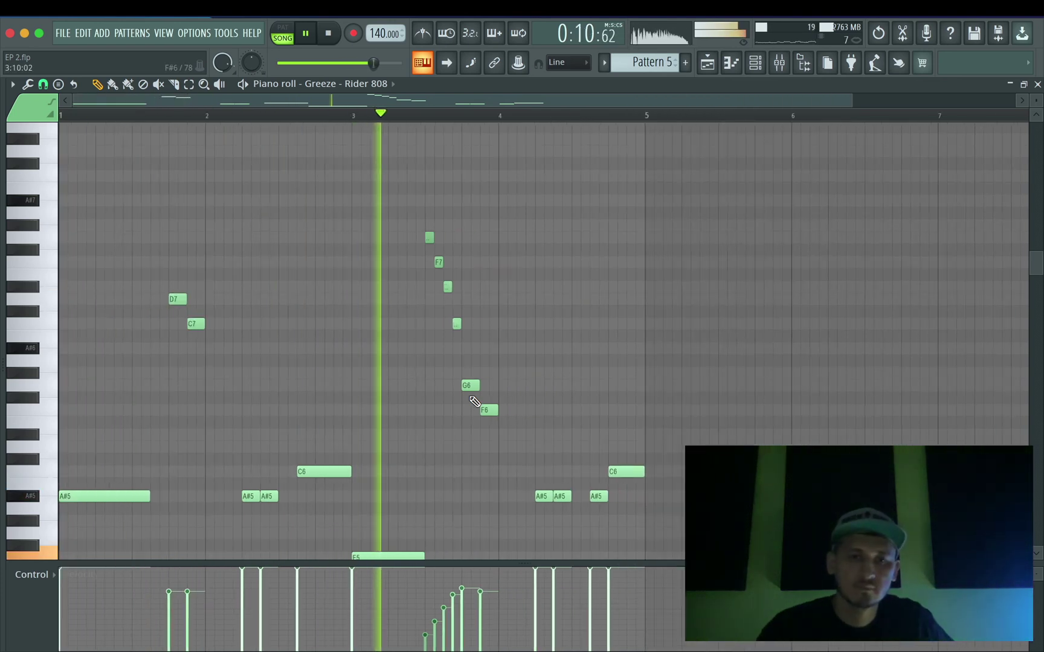
scroll(475, 401, "down", 5)
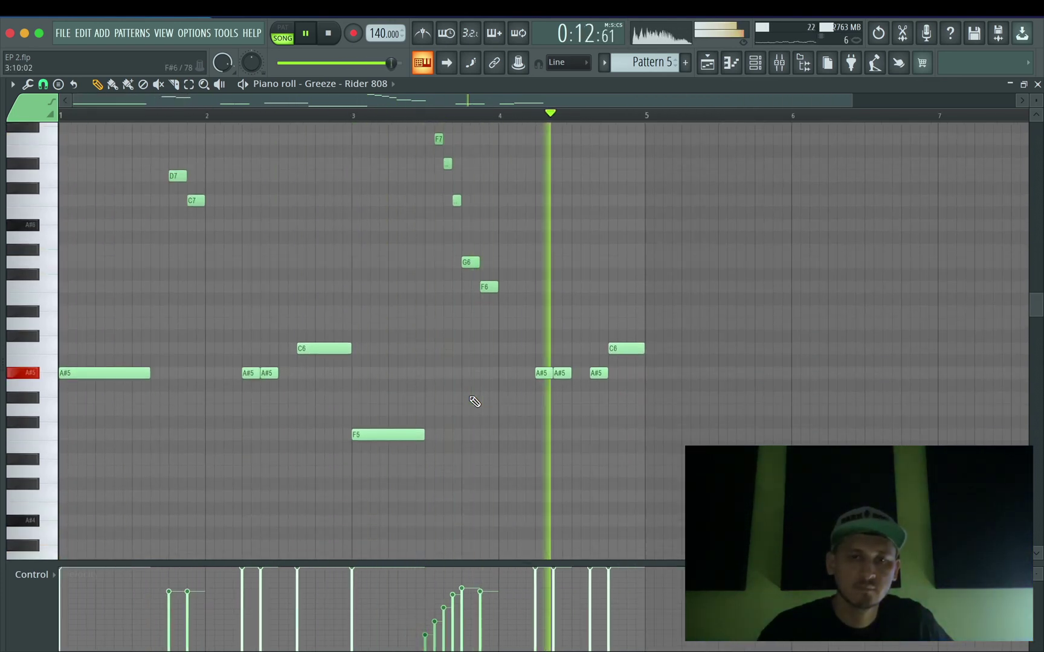
scroll(475, 402, "down", 1)
scroll(475, 402, "up", 2)
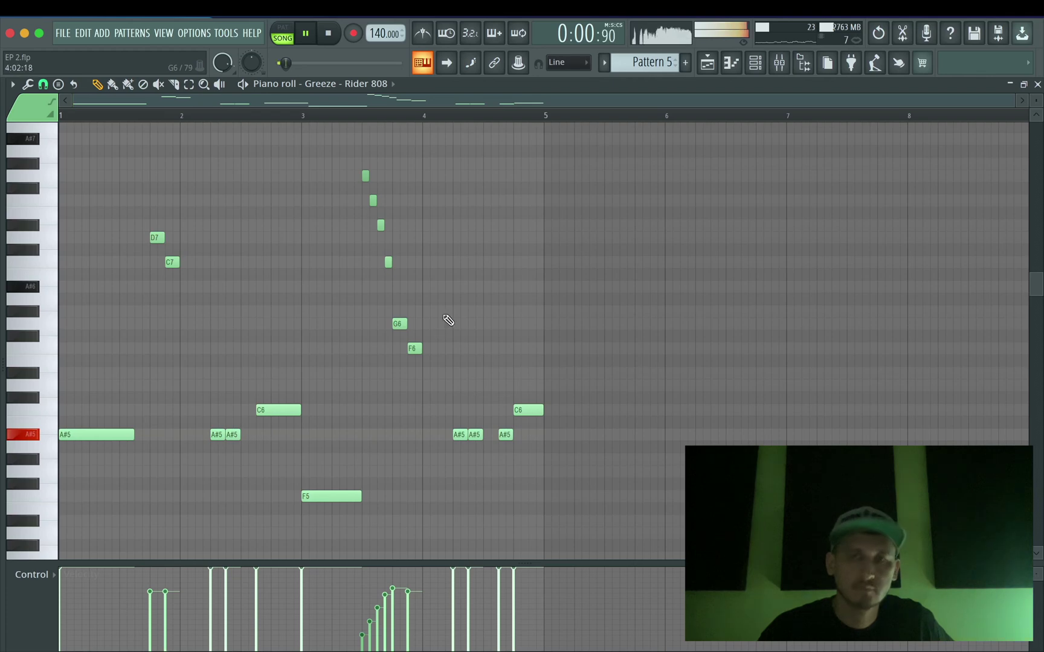
left_click(710, 66)
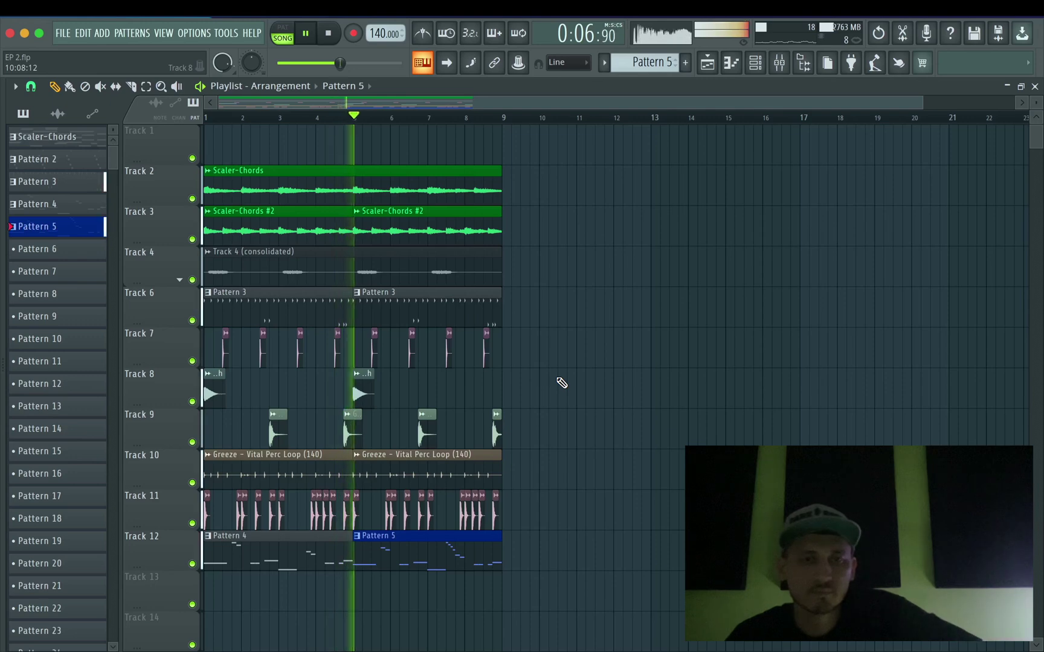
- Save the project and stop playback, leaving no stray clip after bar 8
key("ctrl+s")
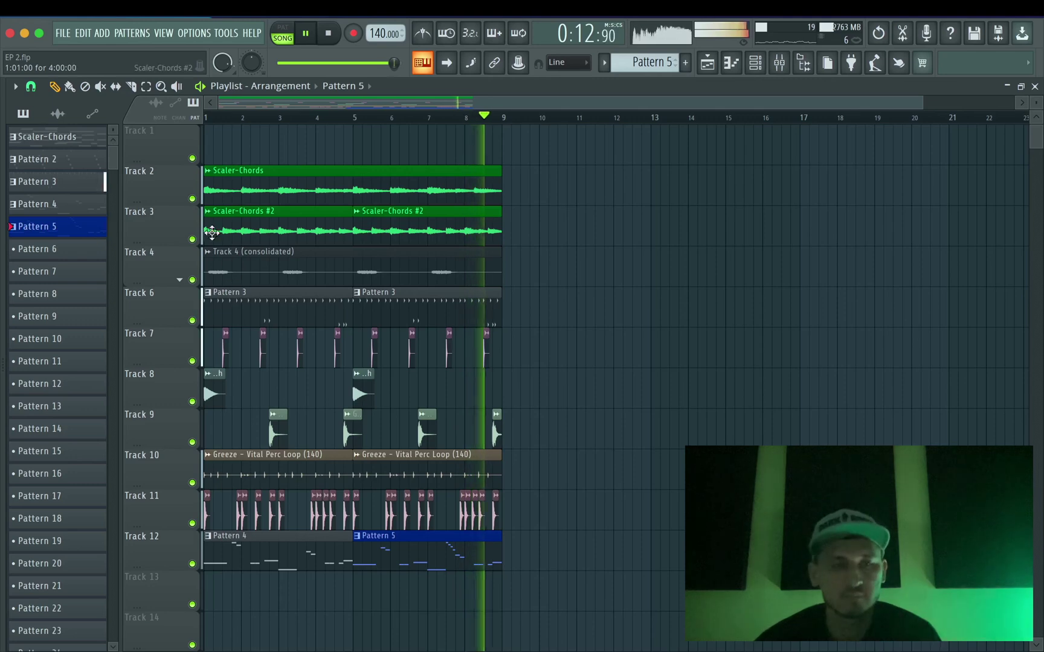
key("space")
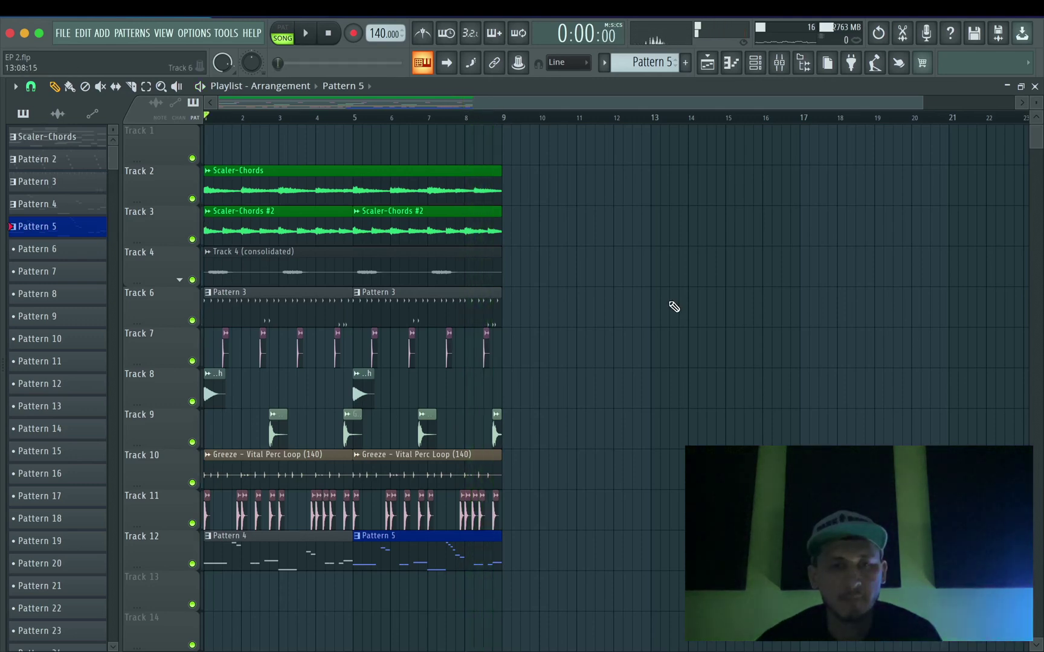
left_click(614, 335)
right_click(631, 343)
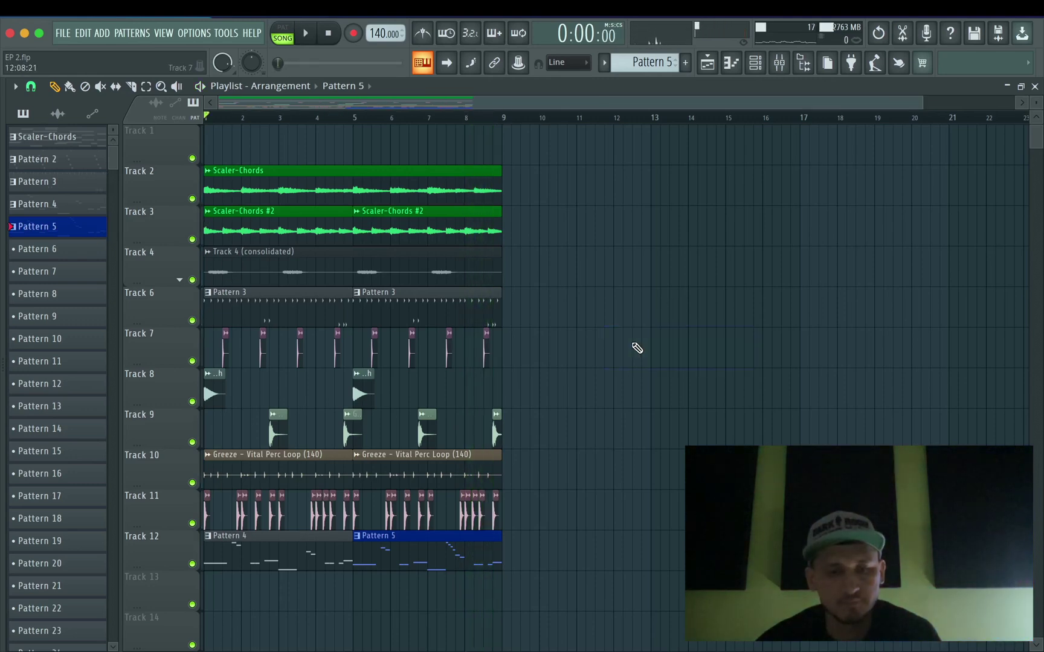
- Duplicate the whole eight-bar arrangement five times so it runs through bar 48, and clear the selection
key("ctrl+a")
key("ctrl+b")
key("ctrl+b")
key("ctrl+b")
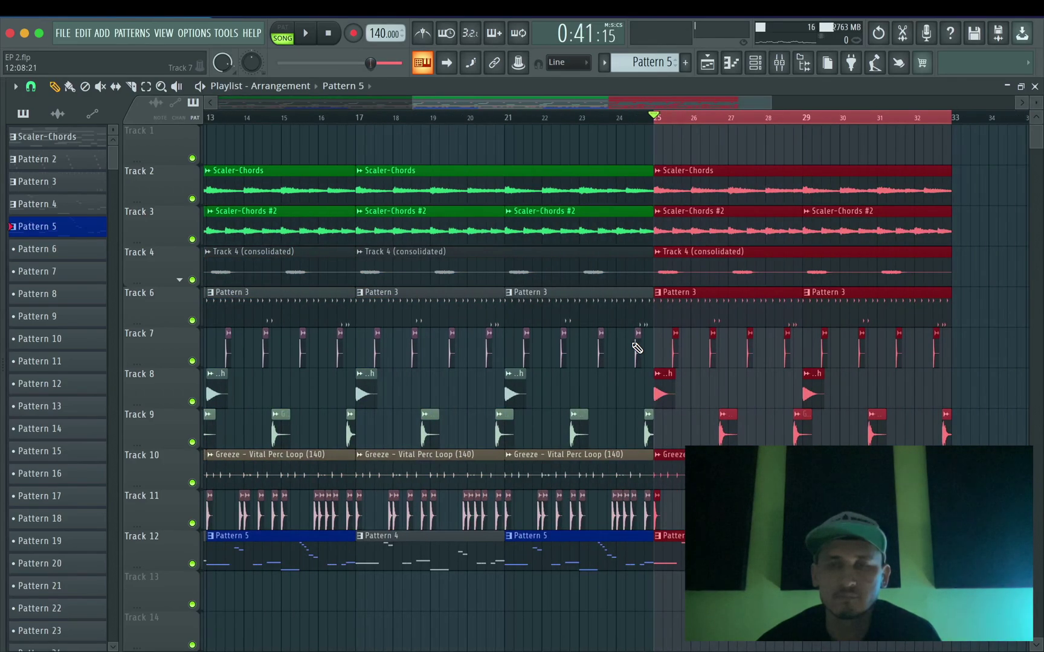
key("ctrl+b")
key("ctrl+b")
scroll(617, 175, "down", 5)
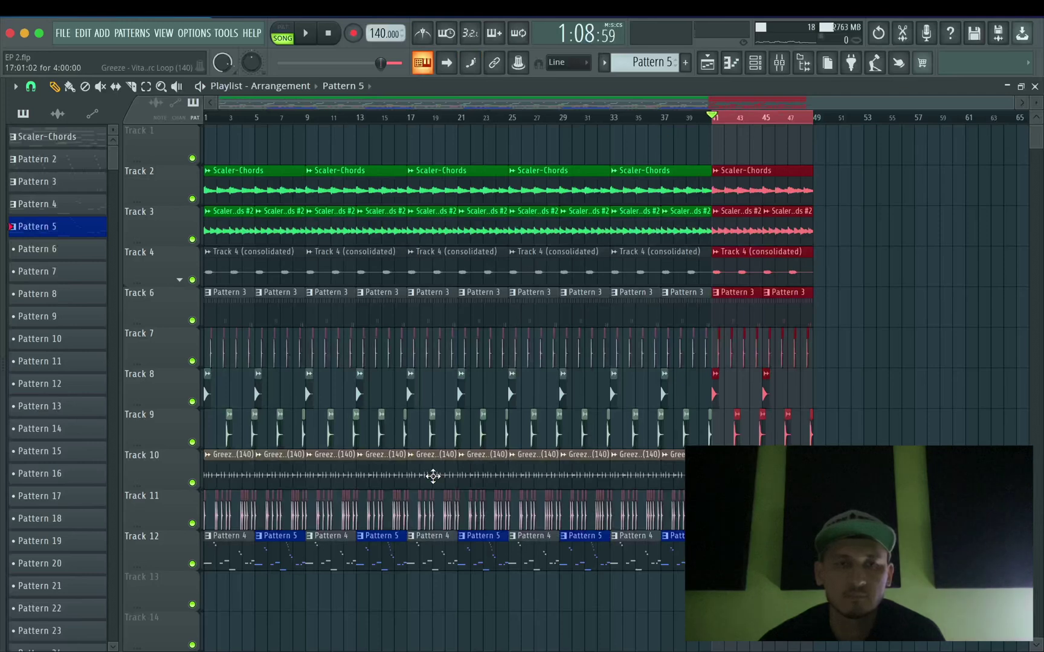
key("ctrl+d")
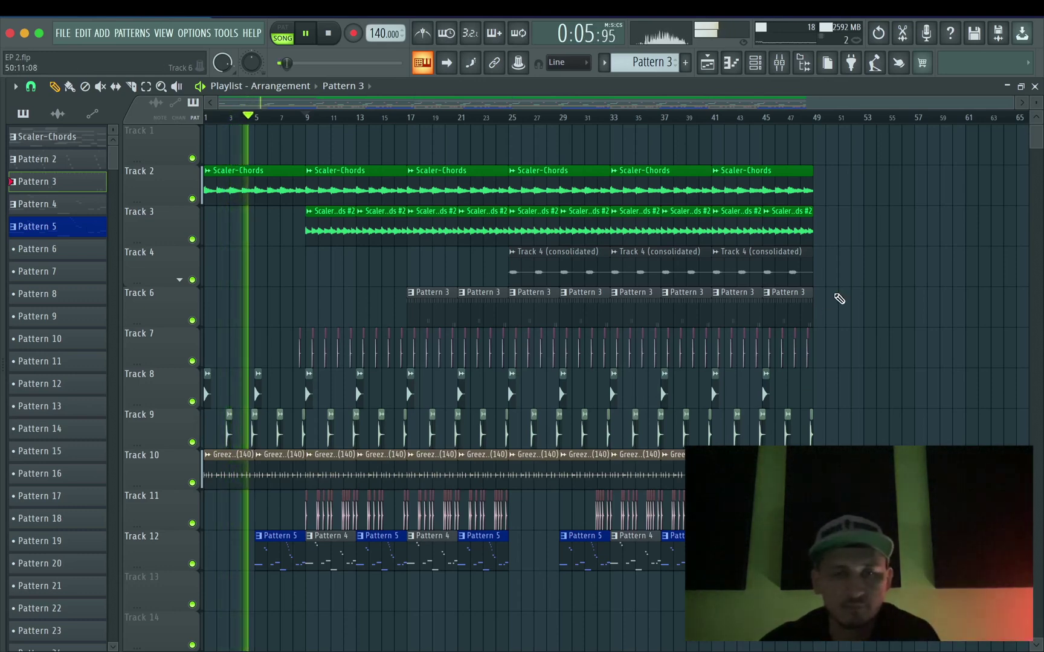
- Move all clips from bars 25 to 48 eight bars later so they start at bar 33, and clear the selection
left_click_drag(846, 174, 505, 597)
scroll(506, 596, "up", 3)
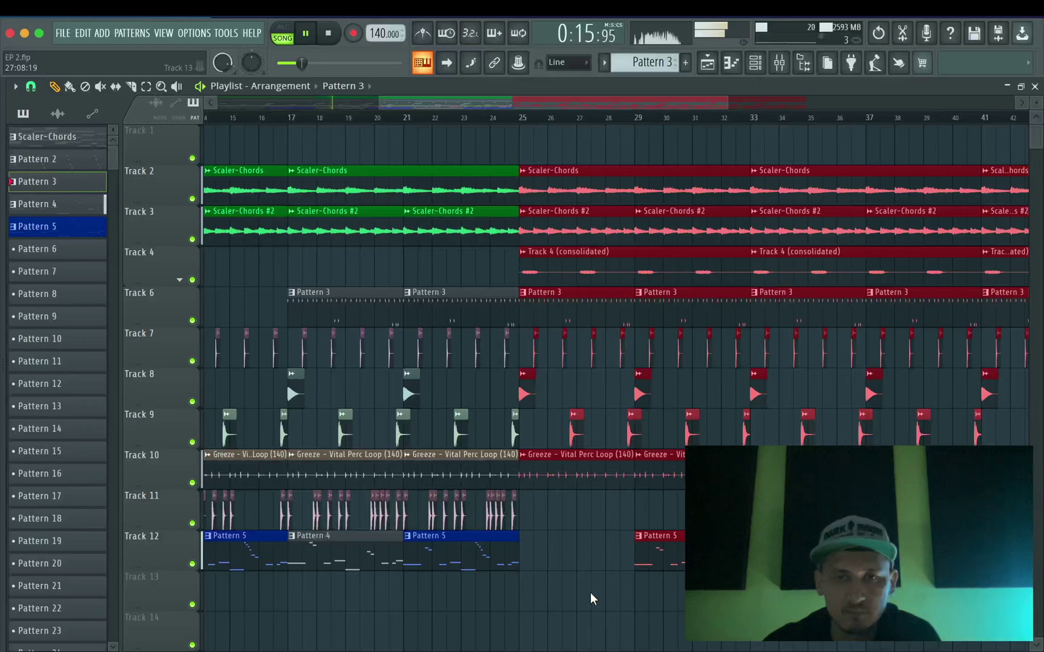
scroll(590, 592, "down", 3)
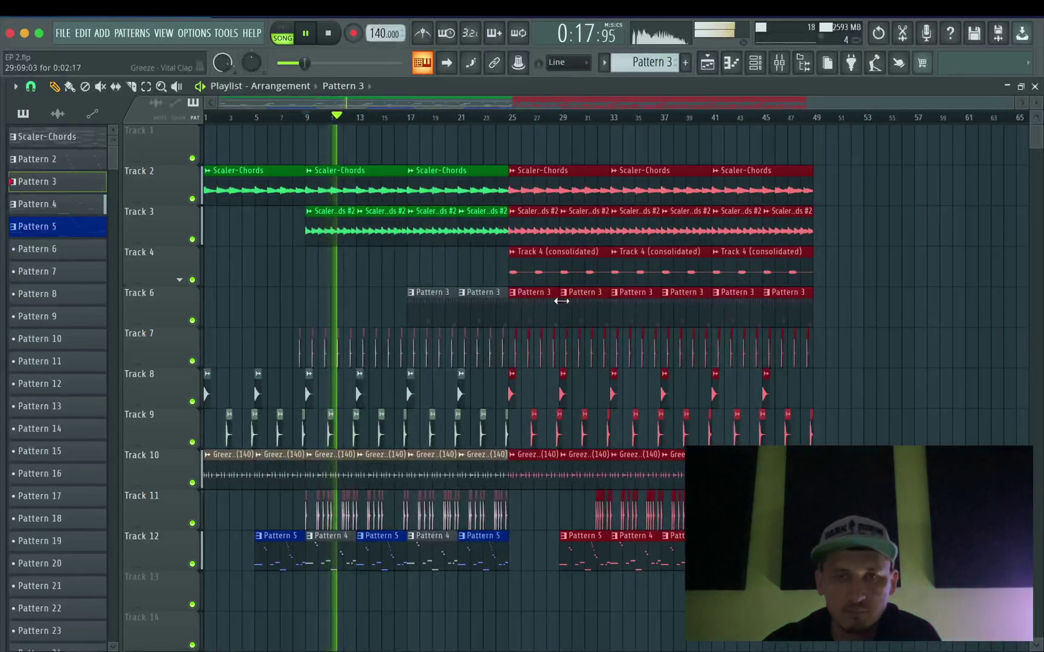
left_click_drag(539, 192, 641, 190)
left_click(540, 319)
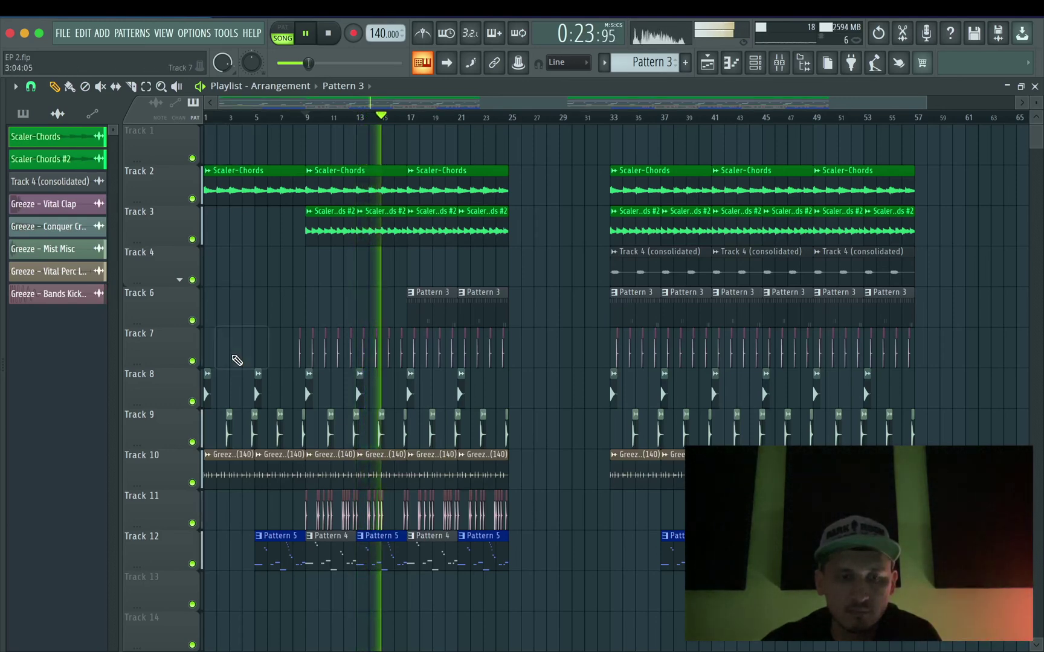
- Copy all clips of the first eight bars, including the clap pickup, into the gap at bars 25 to 32 and clear the selection
left_click_drag(214, 148, 187, 171)
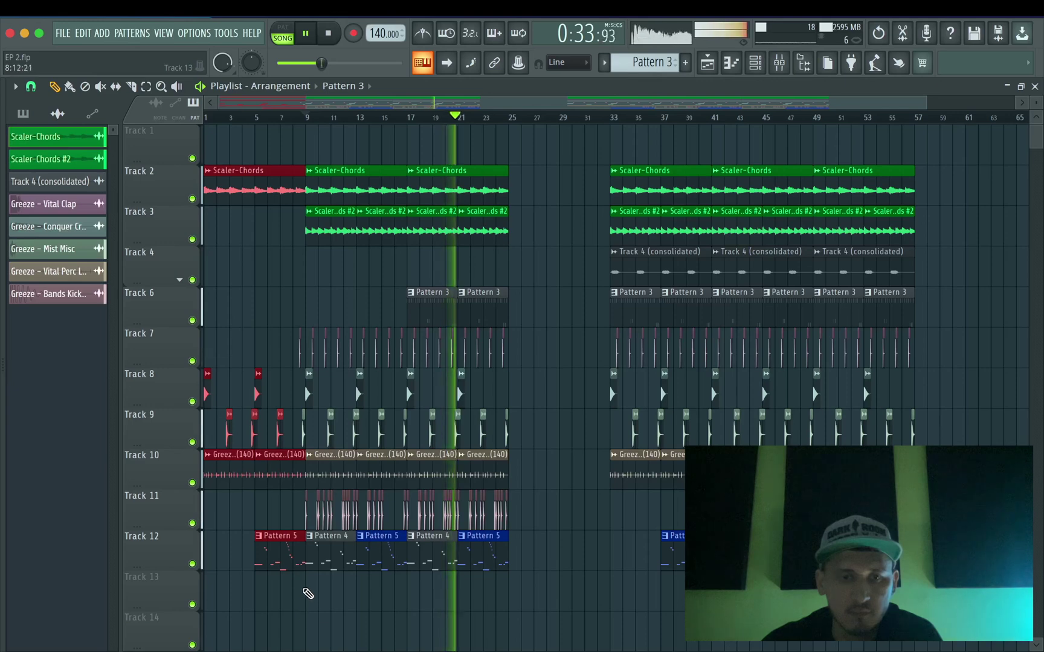
left_click_drag(305, 598, 199, 239)
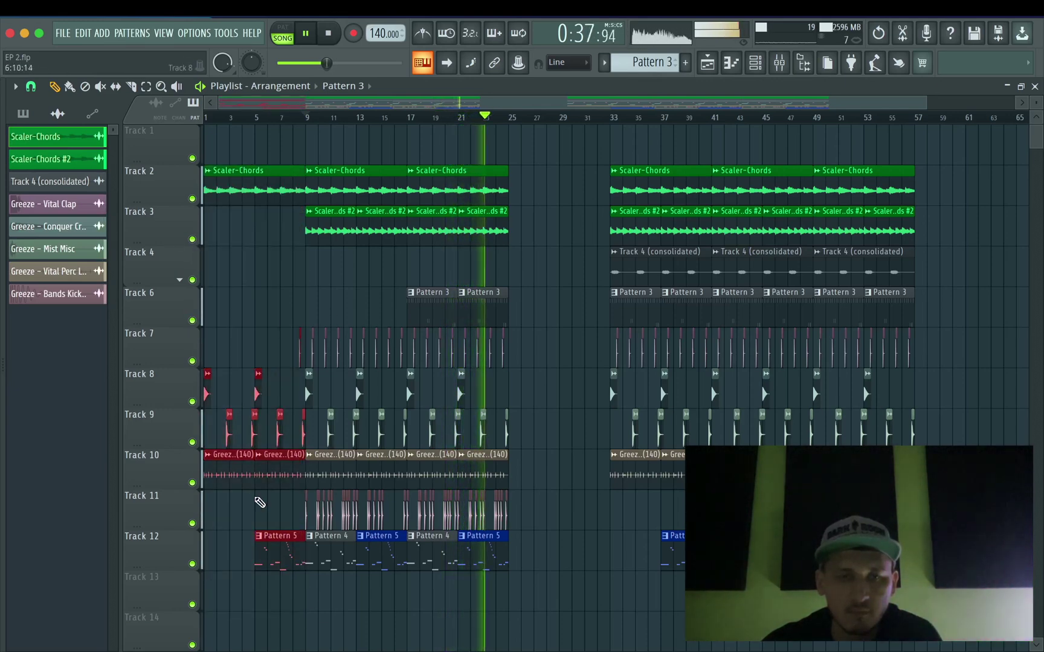
left_click_drag(310, 597, 181, 166)
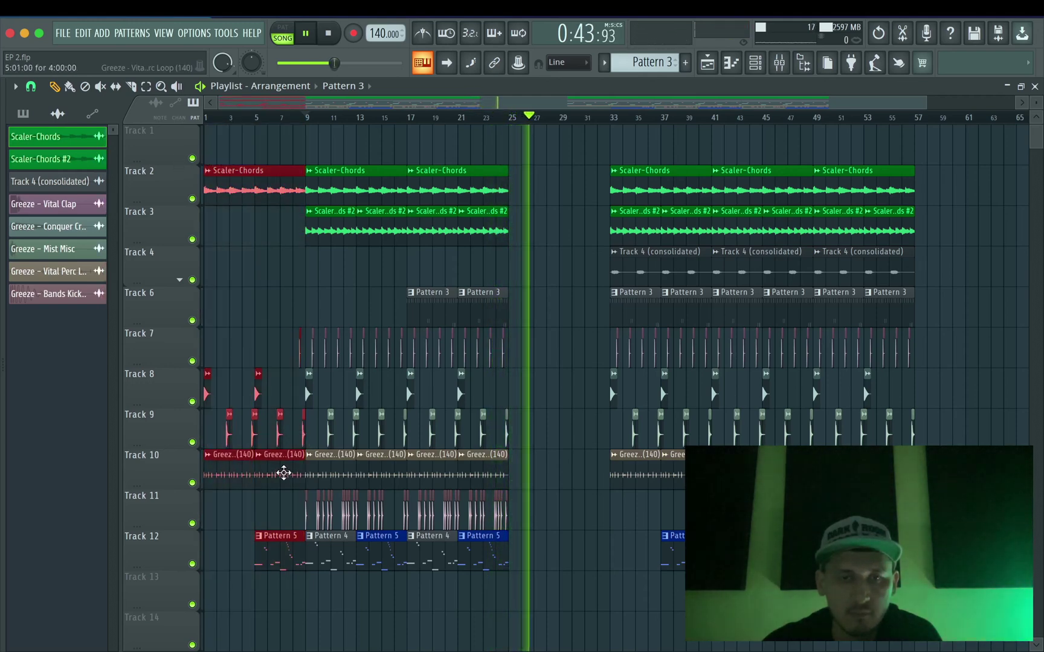
left_click_drag(217, 475, 539, 489)
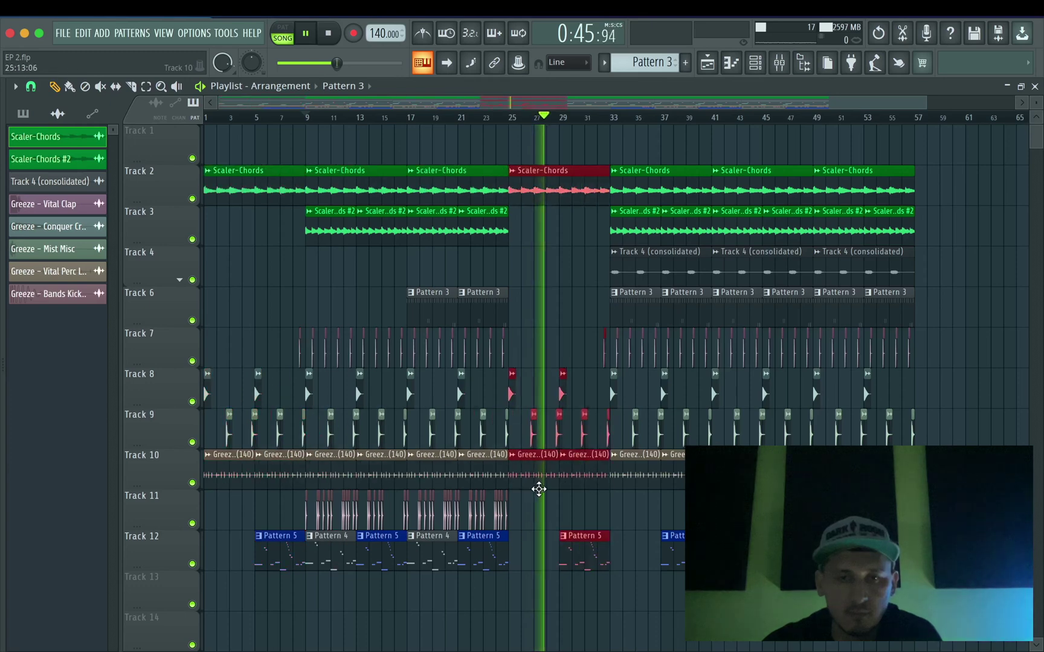
left_click(518, 532)
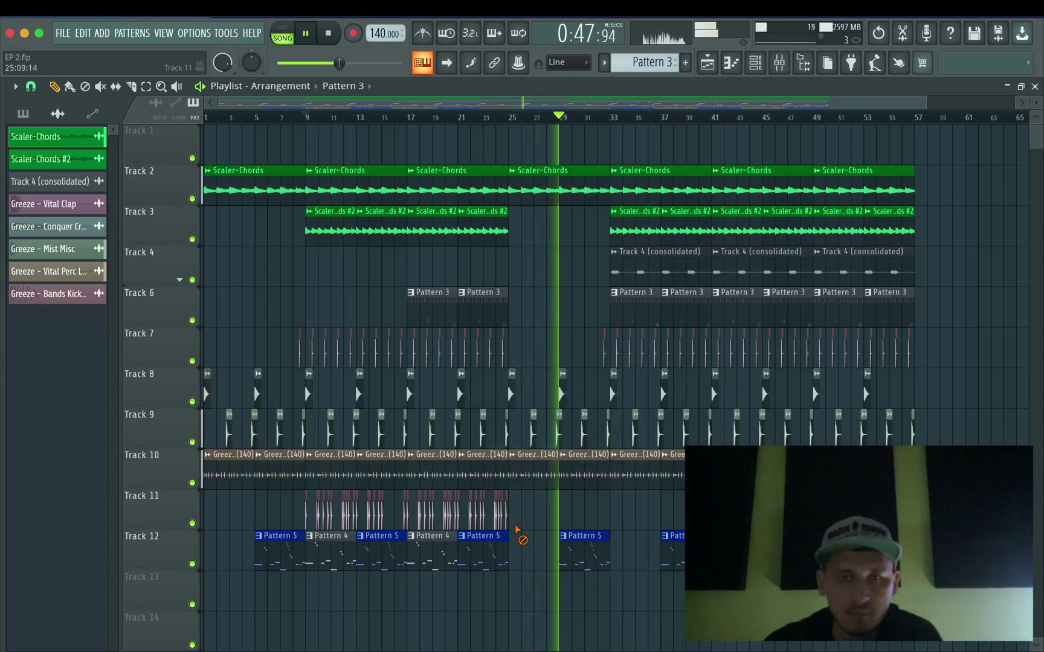
- Restart playback from the beginning and delete the Pattern 3 clips at bars 41 and 45 on Track 6
key("space")
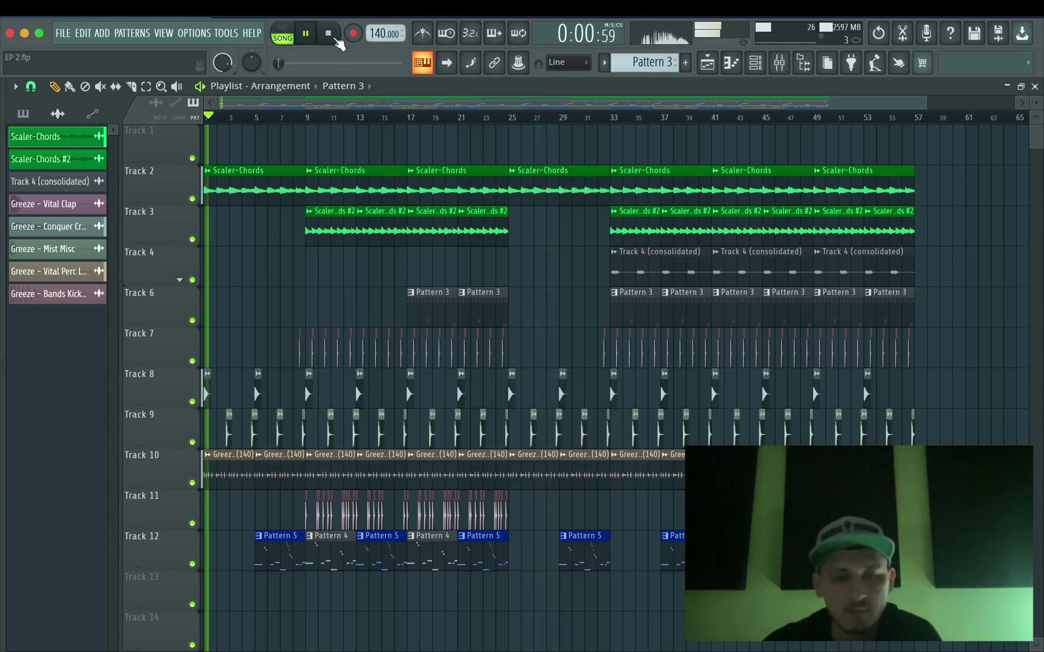
scroll(422, 598, "down", 1)
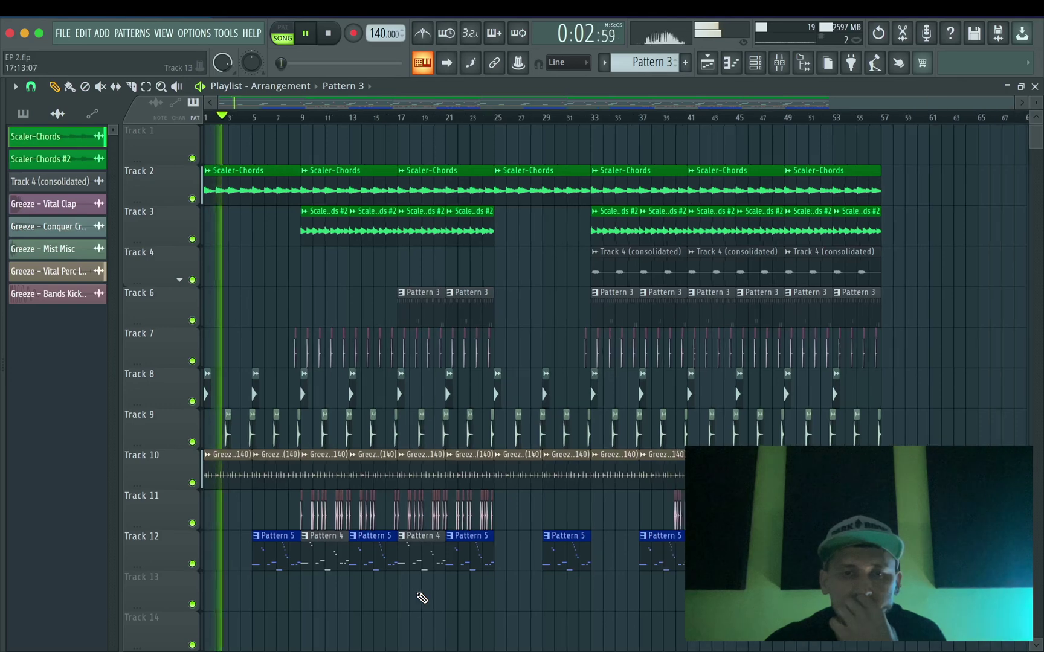
scroll(421, 597, "down", 1)
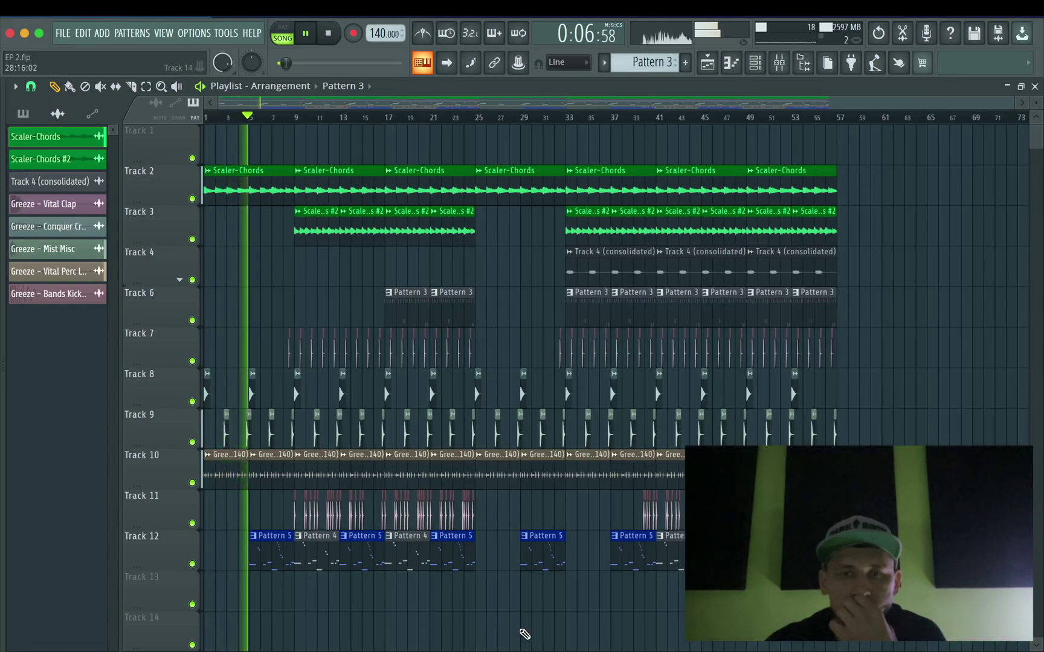
right_click(686, 310)
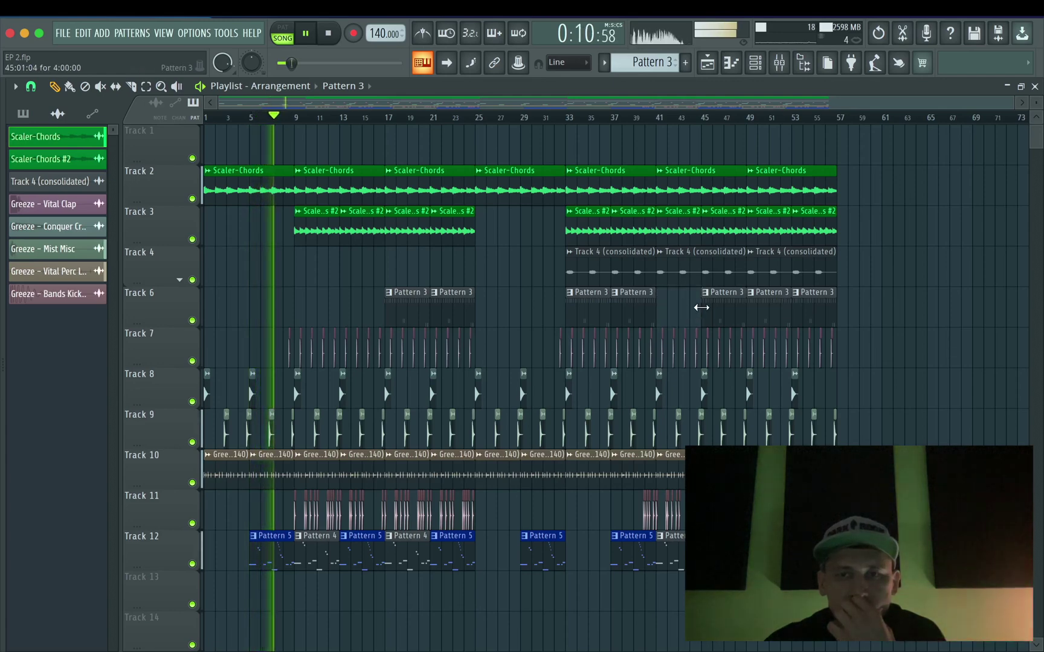
right_click(728, 313)
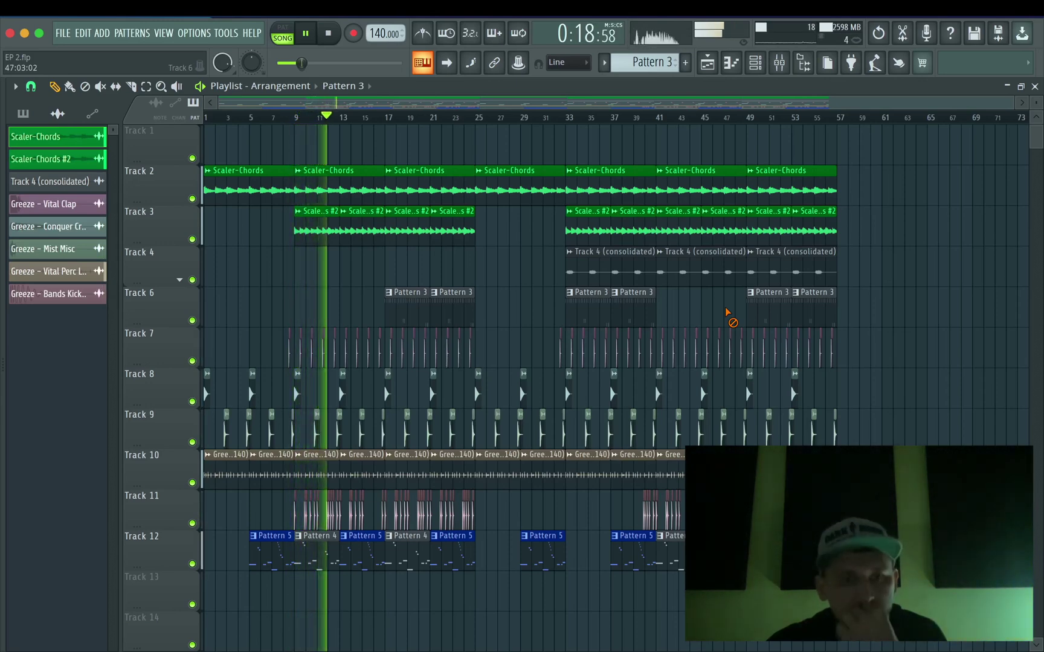
- Try an extra Scaler-Chords #2 clip at bar 29 on Track 3 and remove it again
left_click_drag(1009, 107, 484, 103)
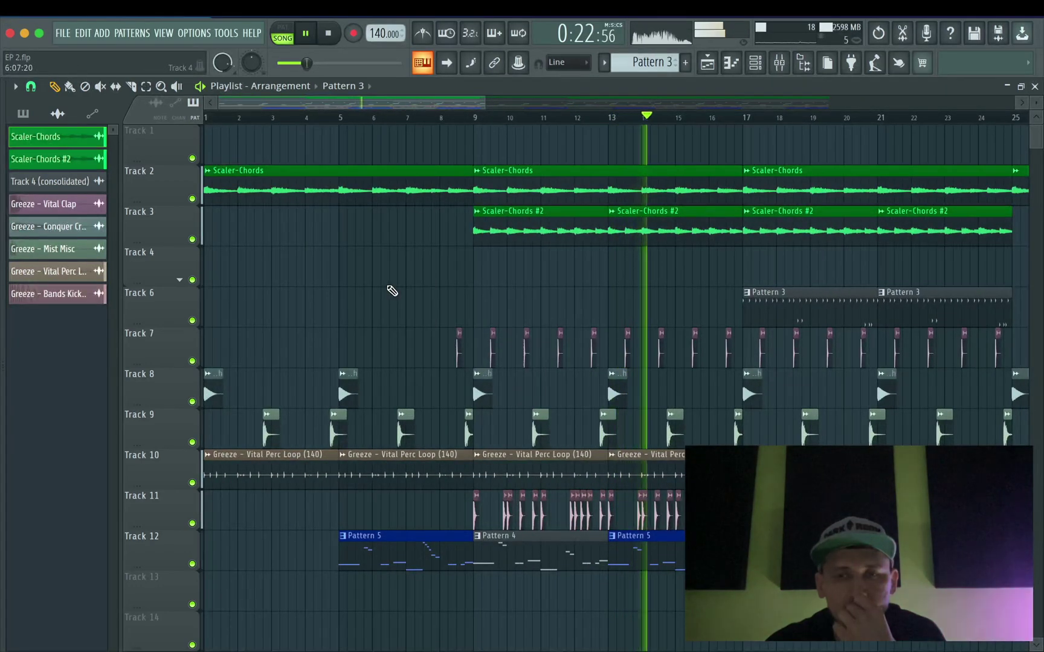
scroll(392, 291, "down", 2)
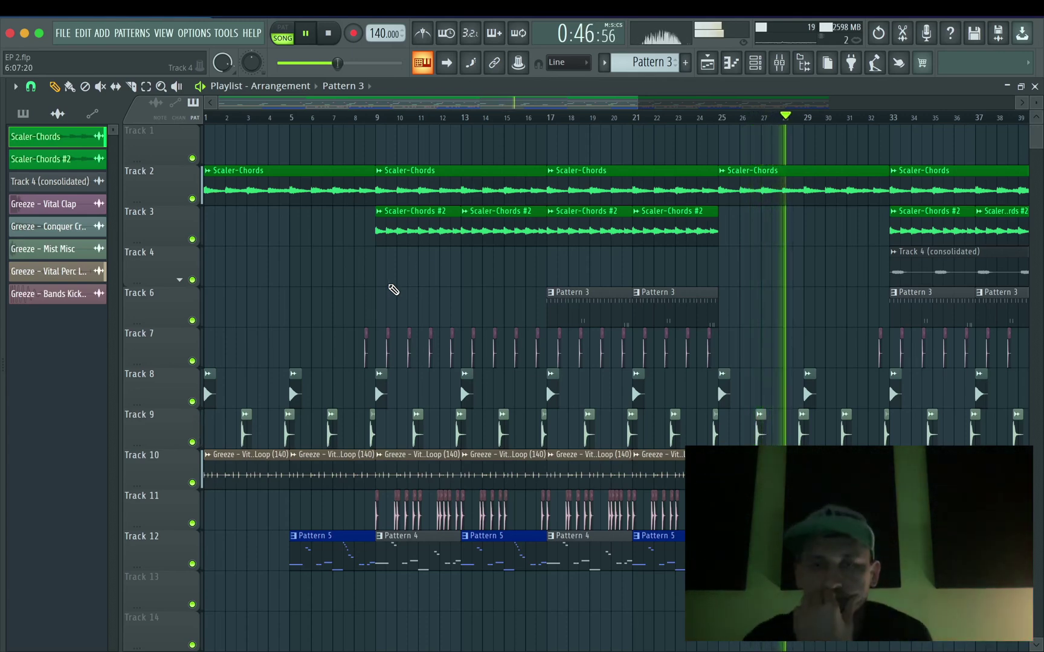
left_click(806, 231)
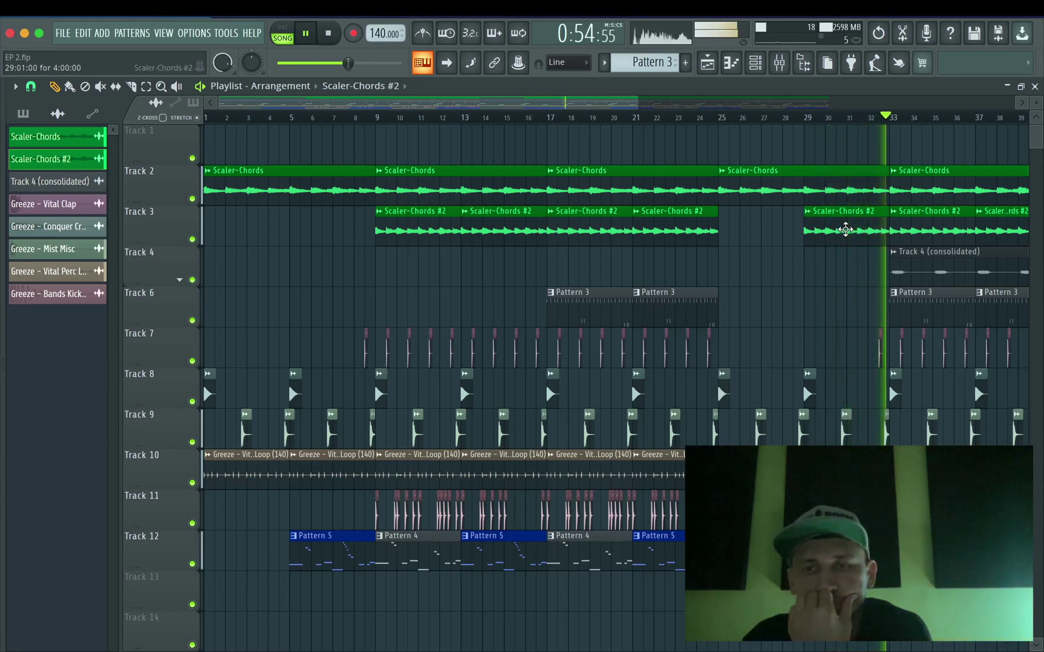
right_click(845, 229)
- Delete the Pattern 4 clip at bar 41 on Track 12 and save the project
scroll(808, 251, "down", 2)
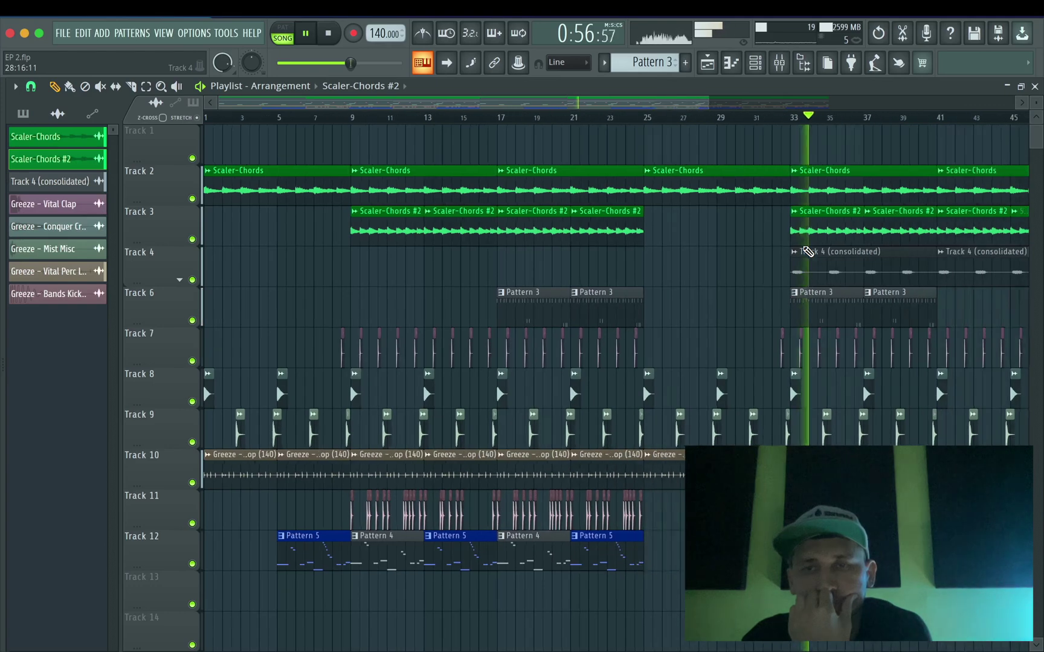
scroll(705, 278, "down", 2)
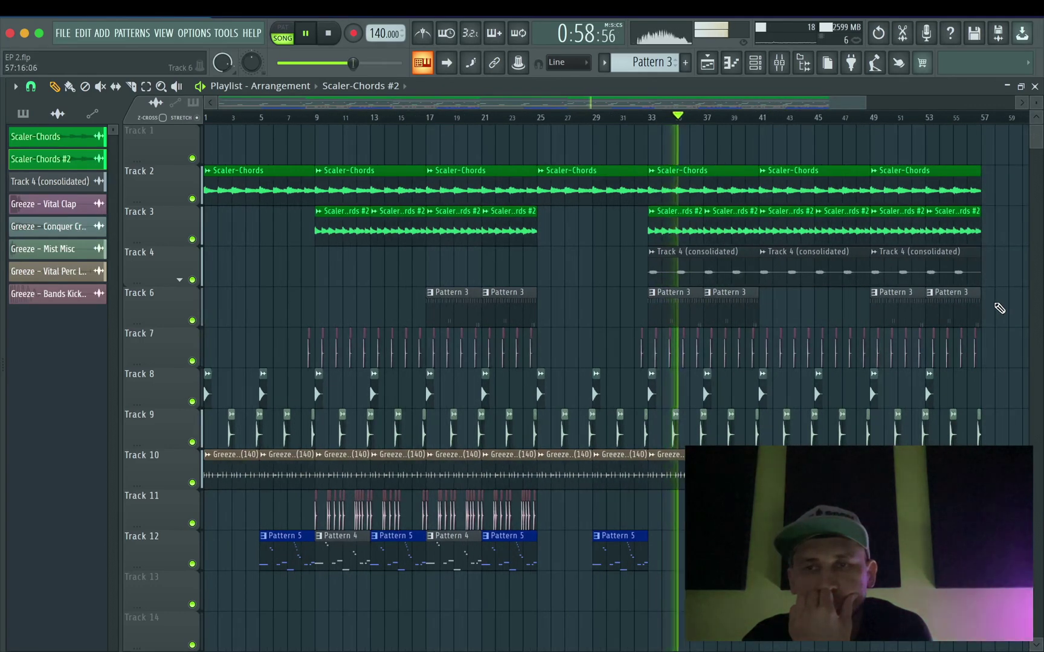
scroll(1000, 308, "down", 2)
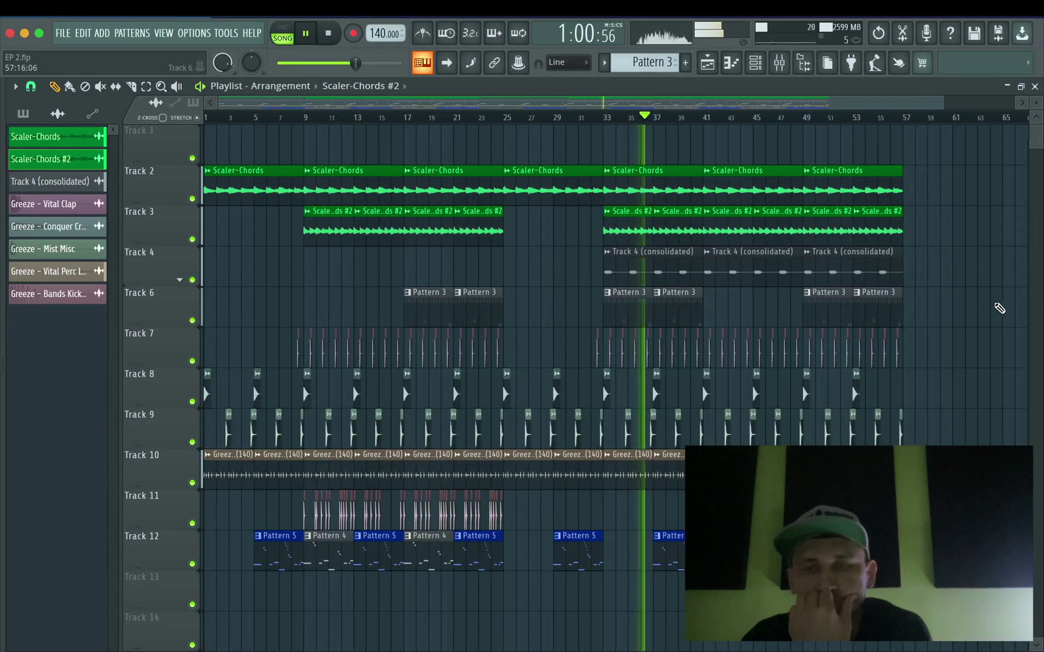
scroll(993, 311, "down", 1)
scroll(924, 318, "down", 1)
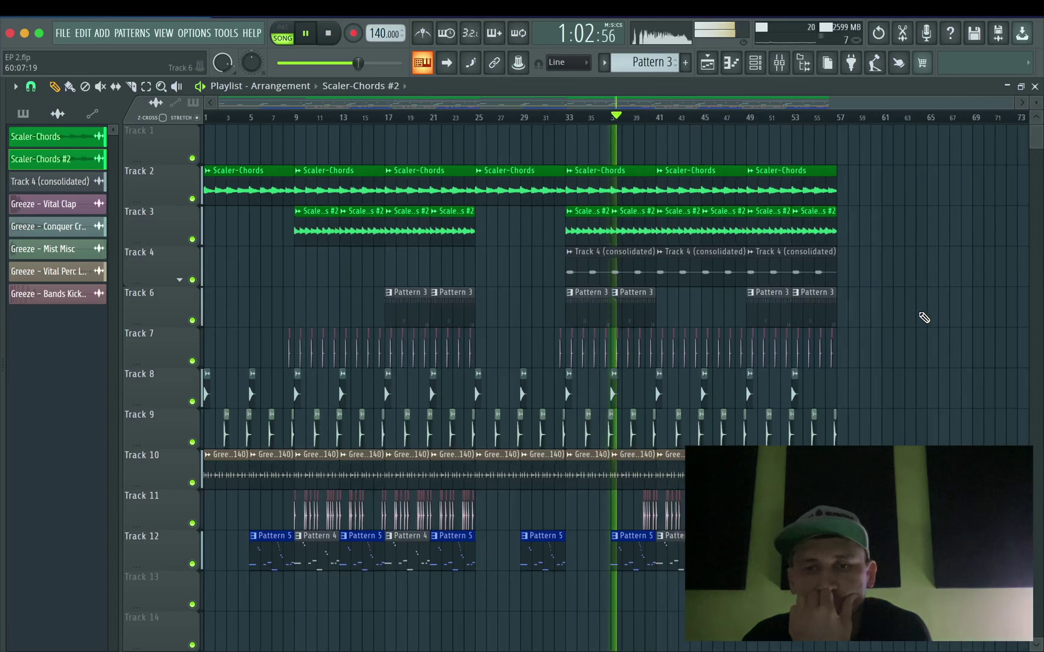
right_click(679, 553)
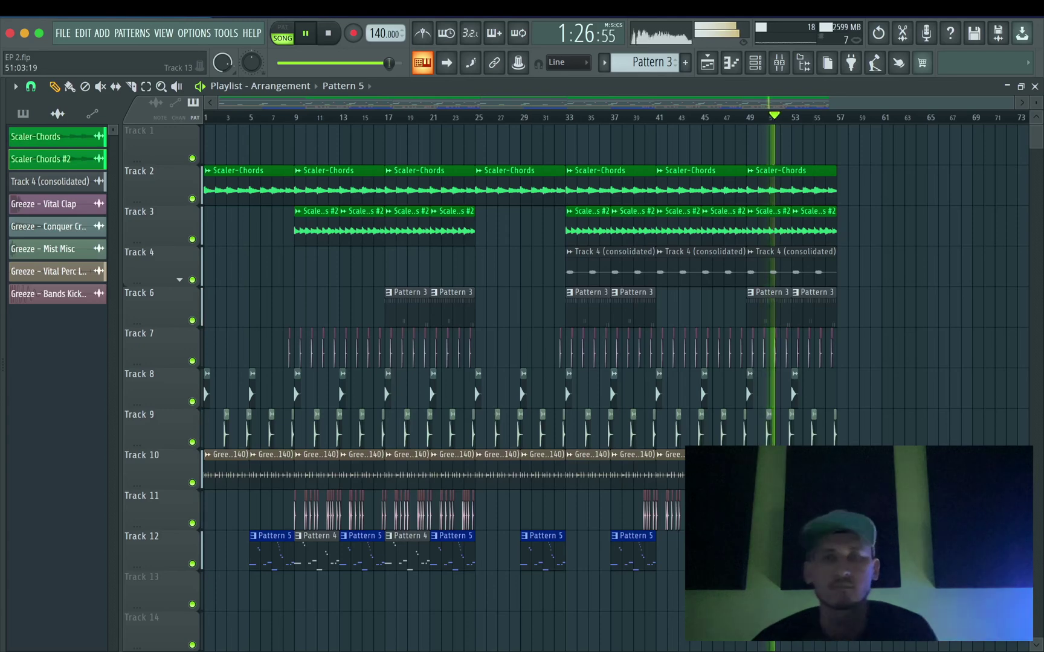
key("ctrl+s")
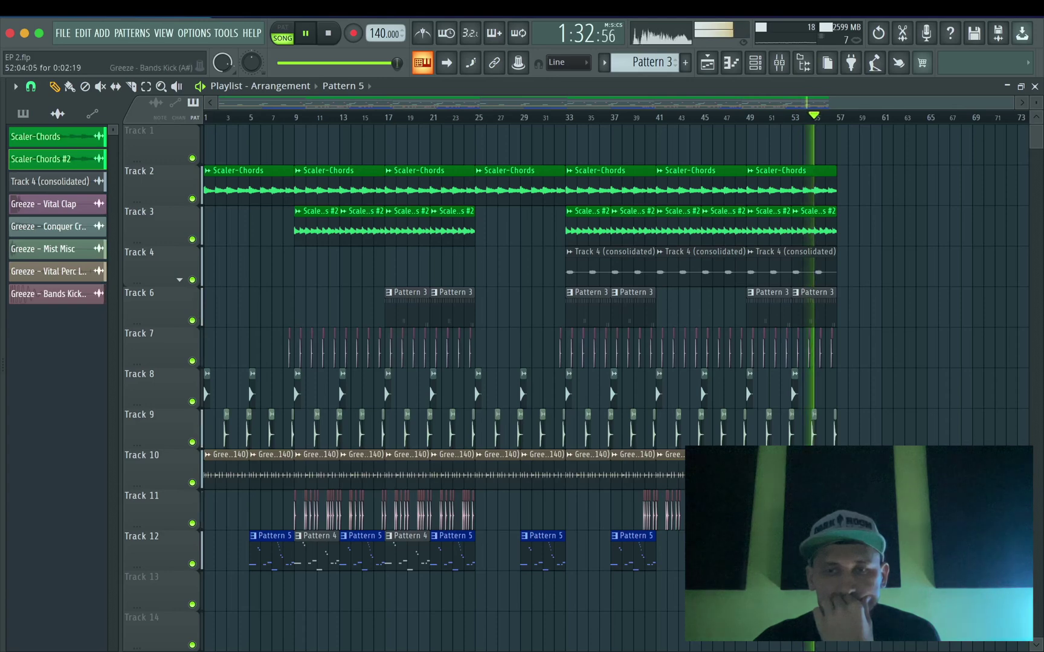
- Delete the Greeze Vital Perc Loop clips at bars 17, 21 and 33 on Track 10
right_click(403, 476)
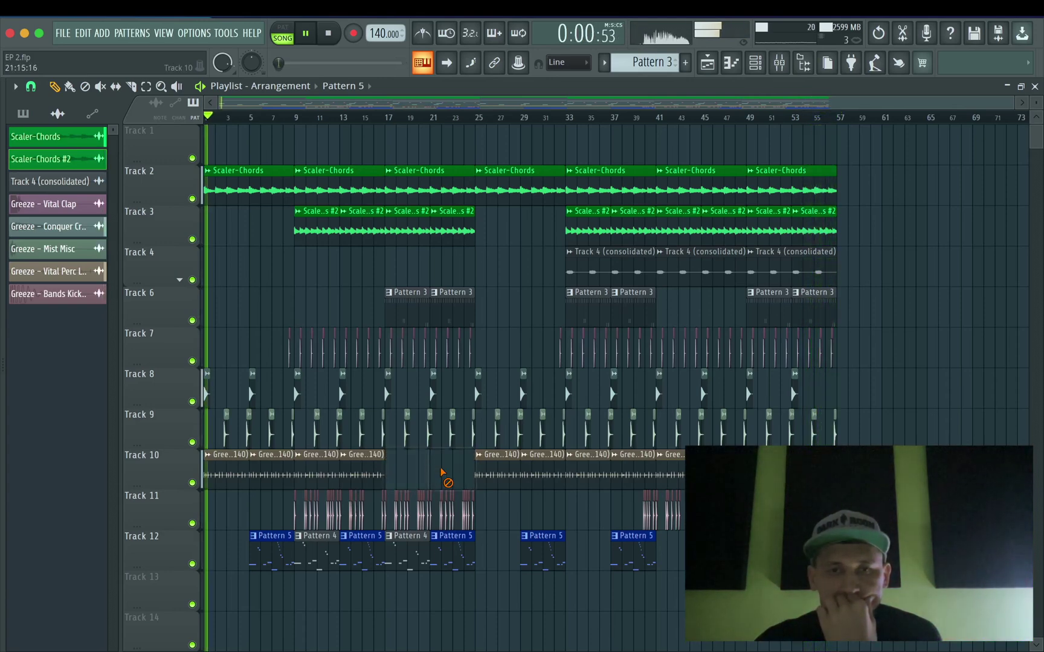
right_click(443, 476)
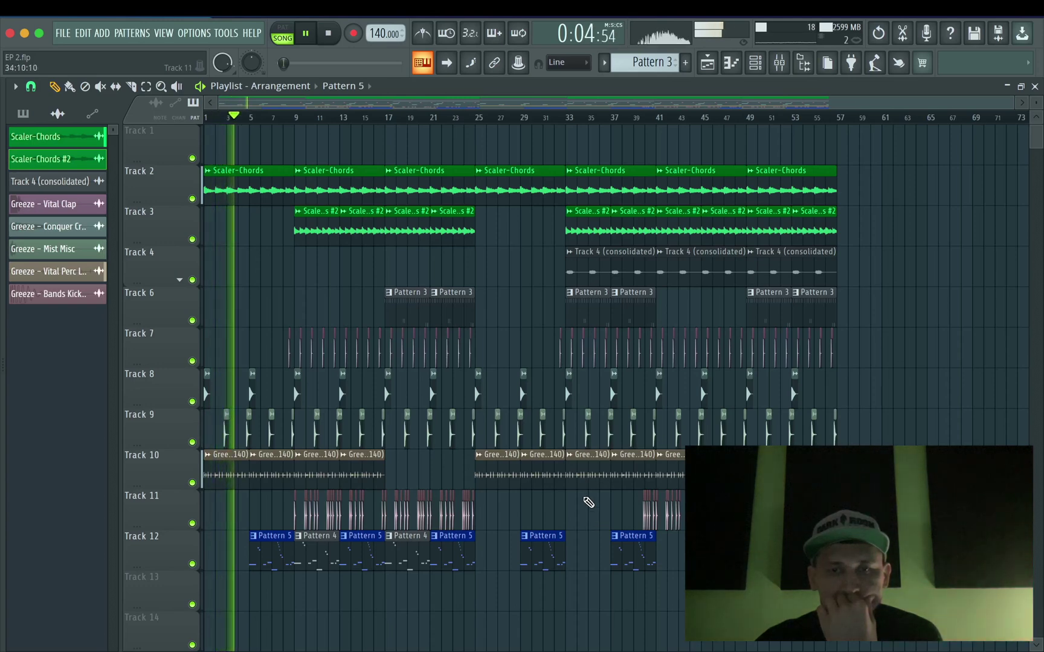
right_click(591, 478)
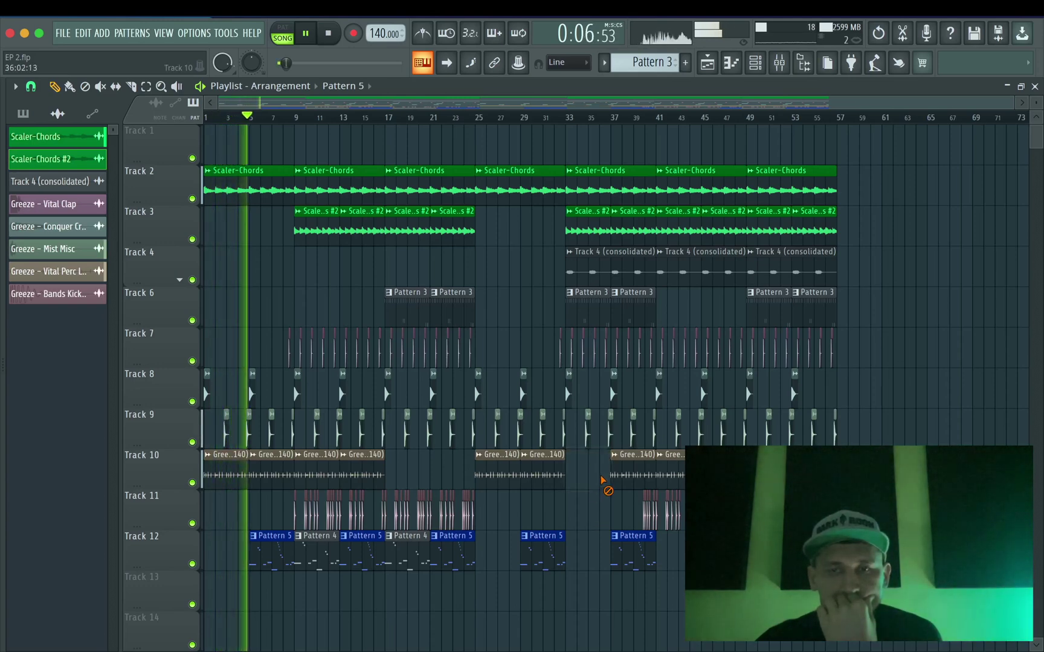
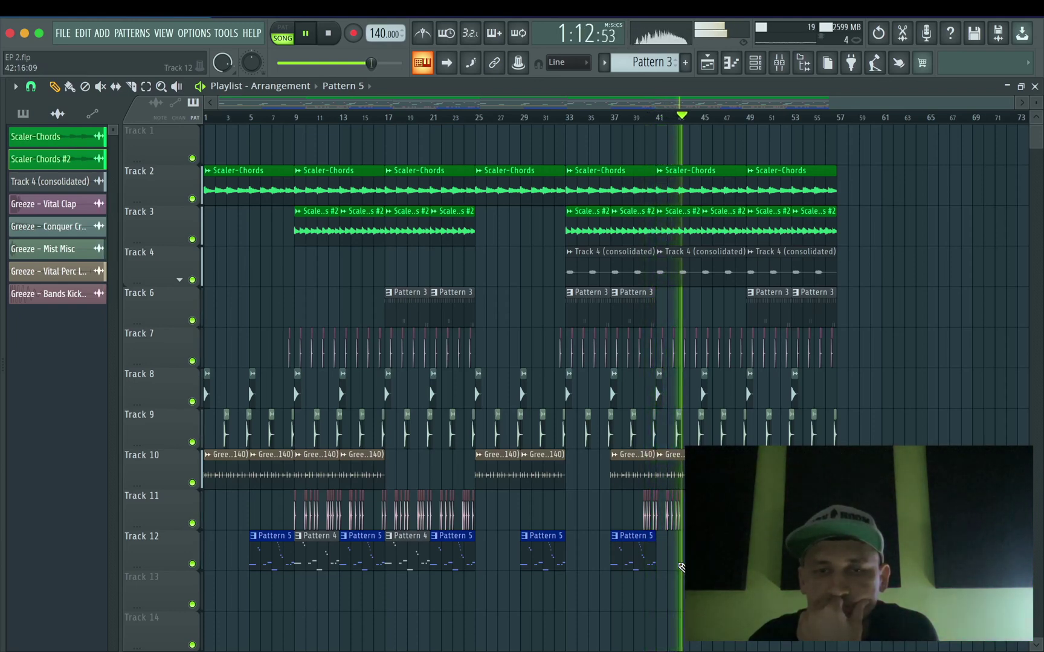
- Open the mixer while the arrangement plays
left_click(780, 66)
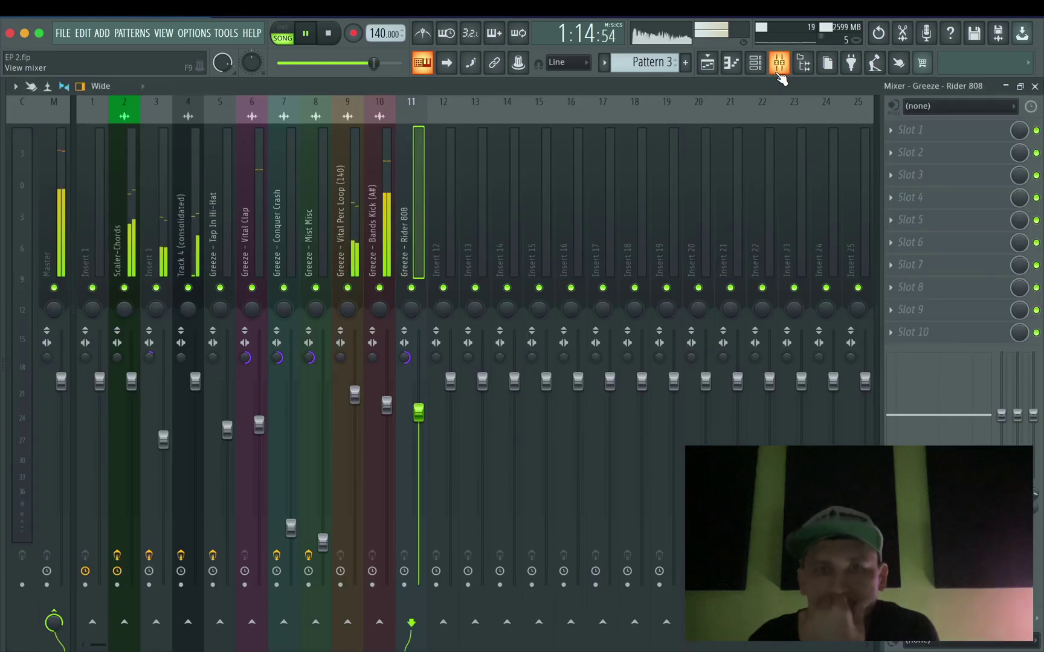